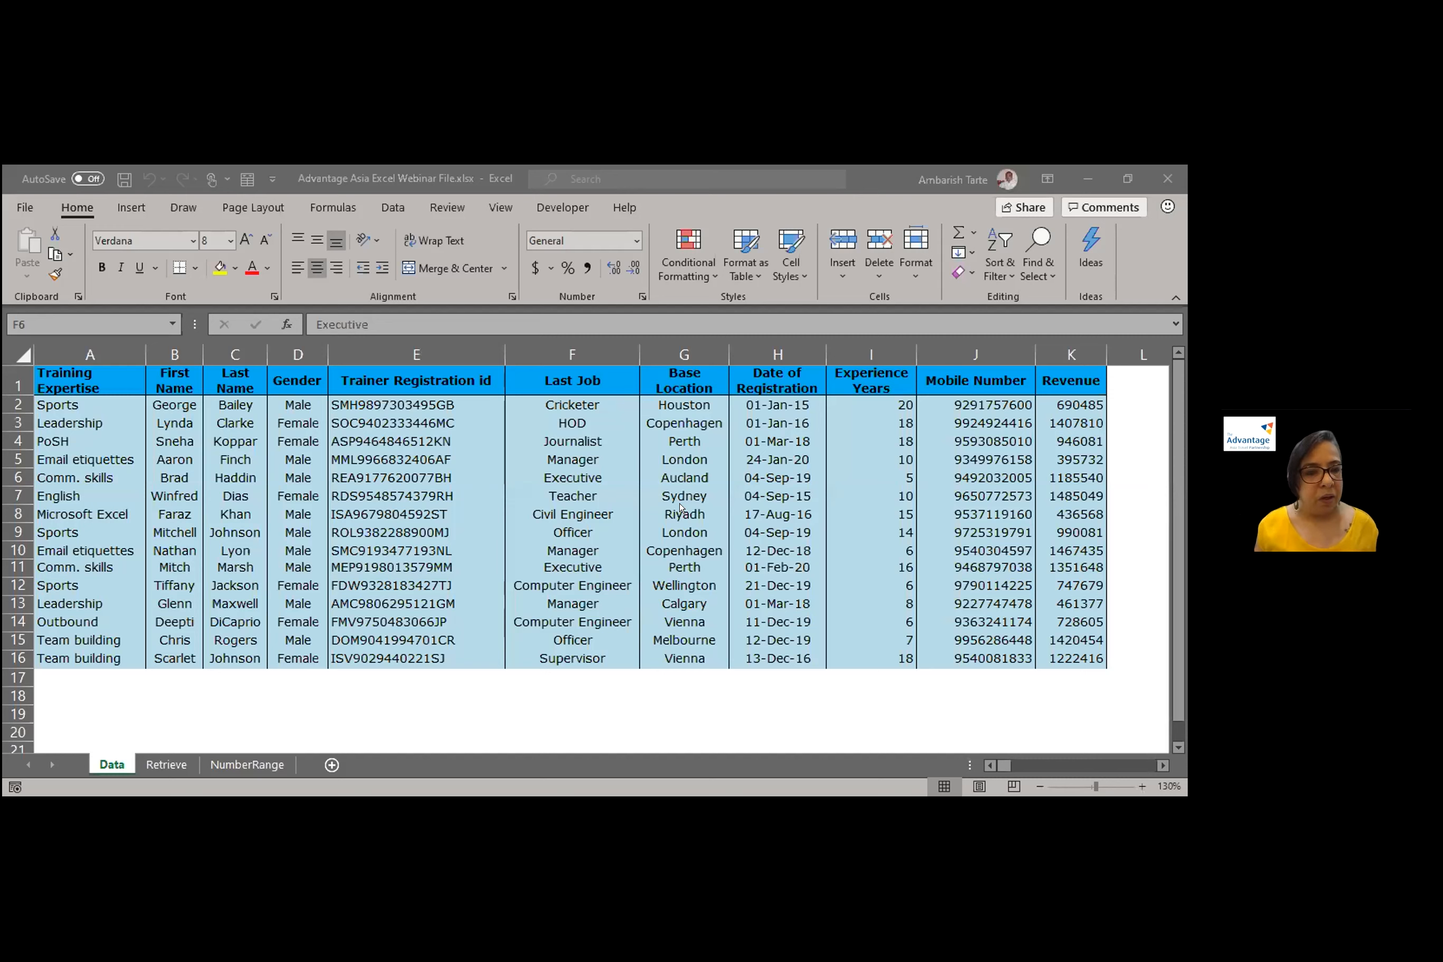
pyautogui.click(509, 481)
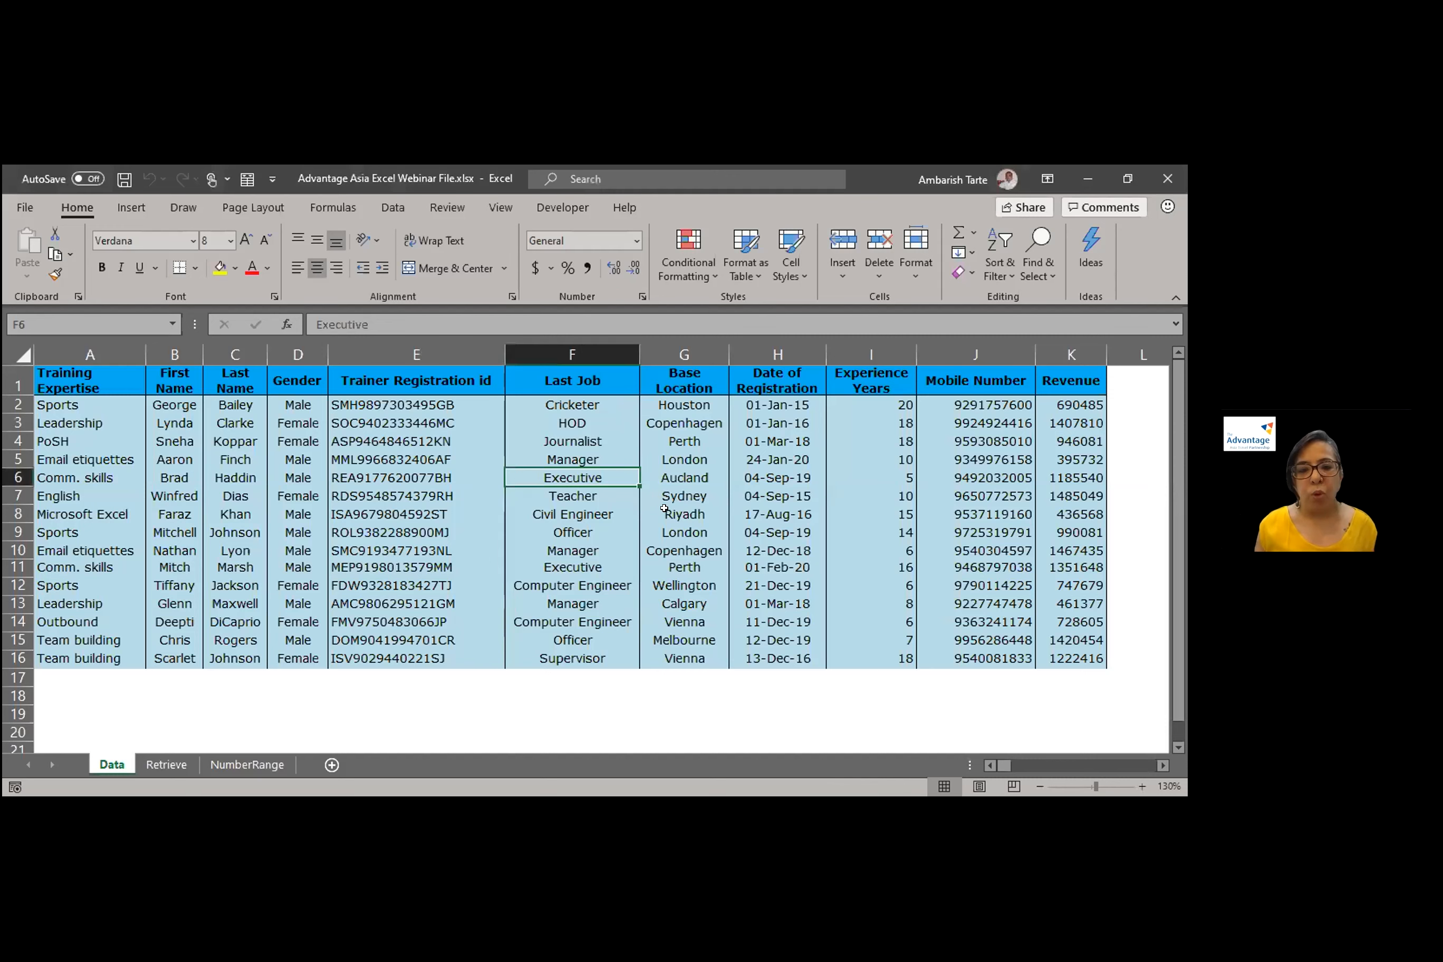
pyautogui.click(662, 504)
pyautogui.click(565, 506)
pyautogui.click(645, 516)
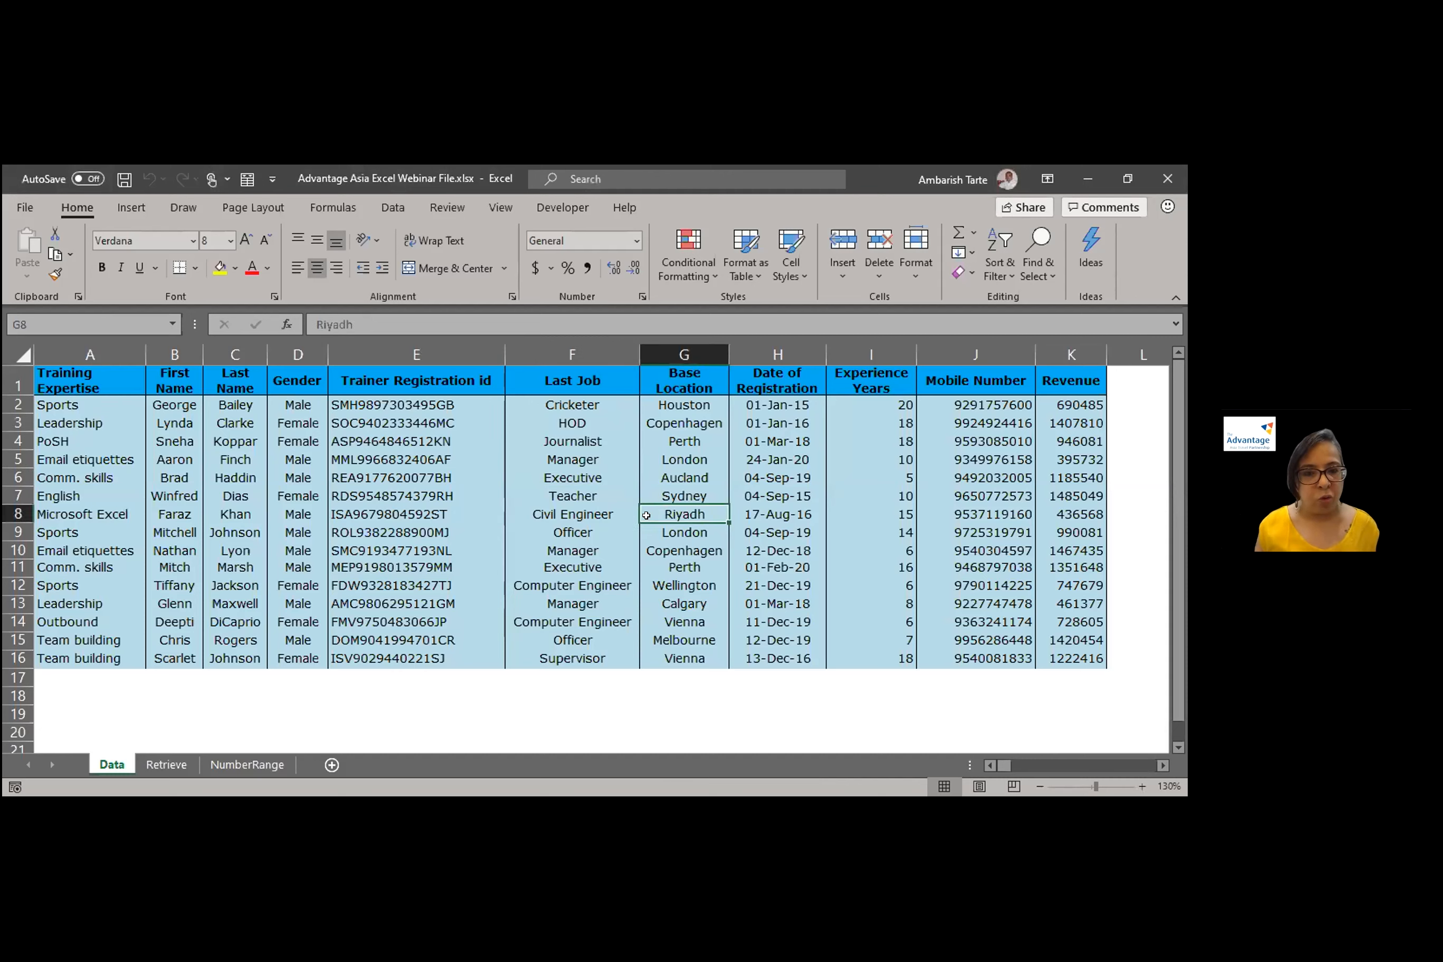
pyautogui.click(594, 508)
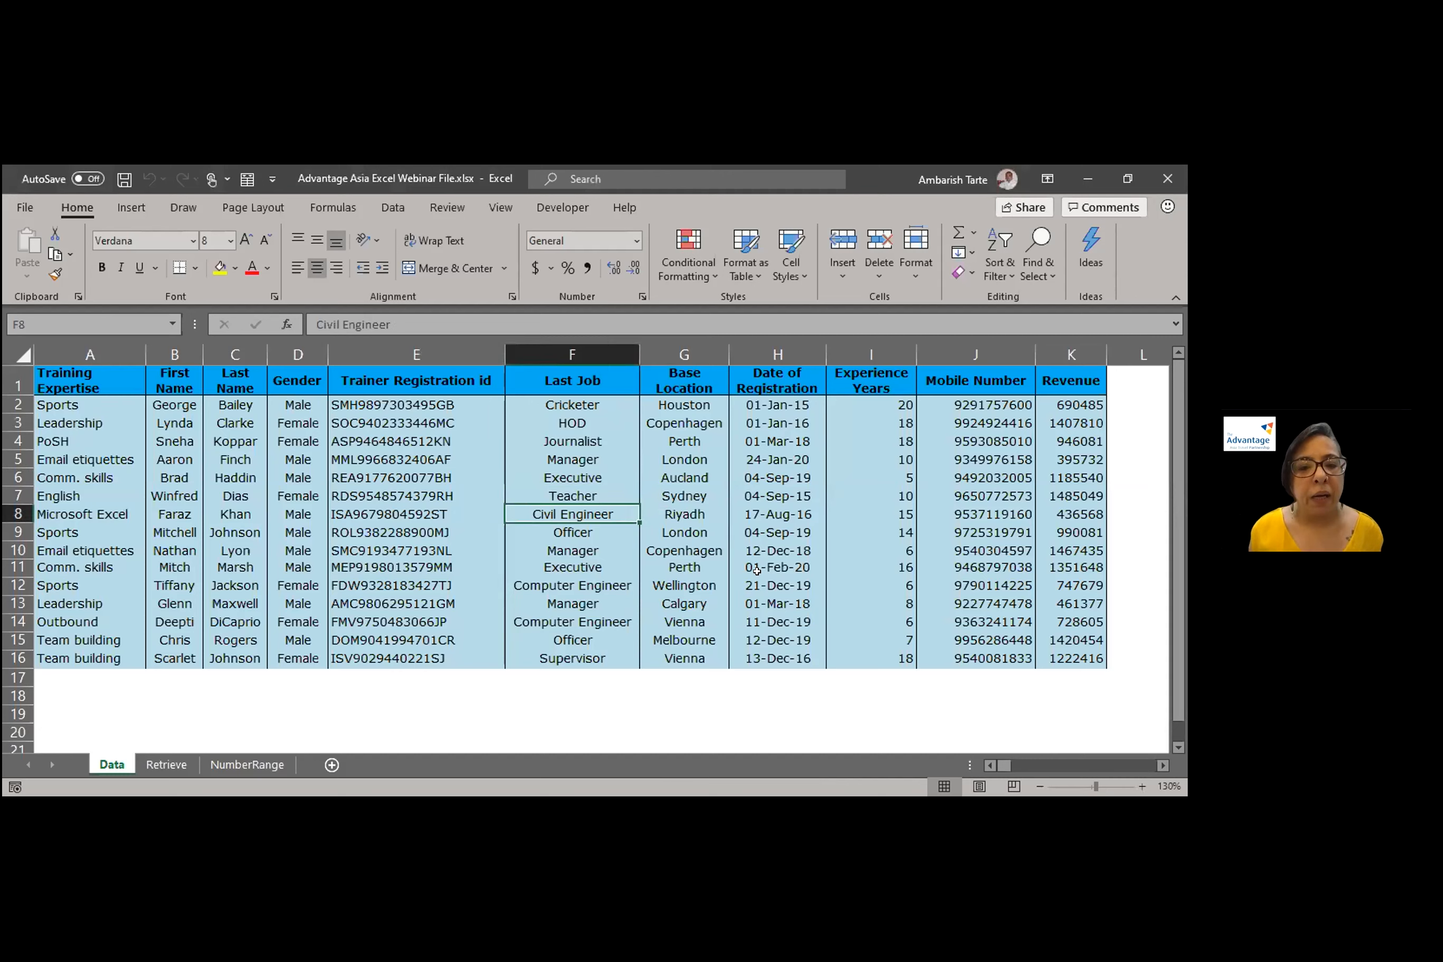
pyautogui.click(649, 527)
pyautogui.click(490, 497)
pyautogui.click(581, 495)
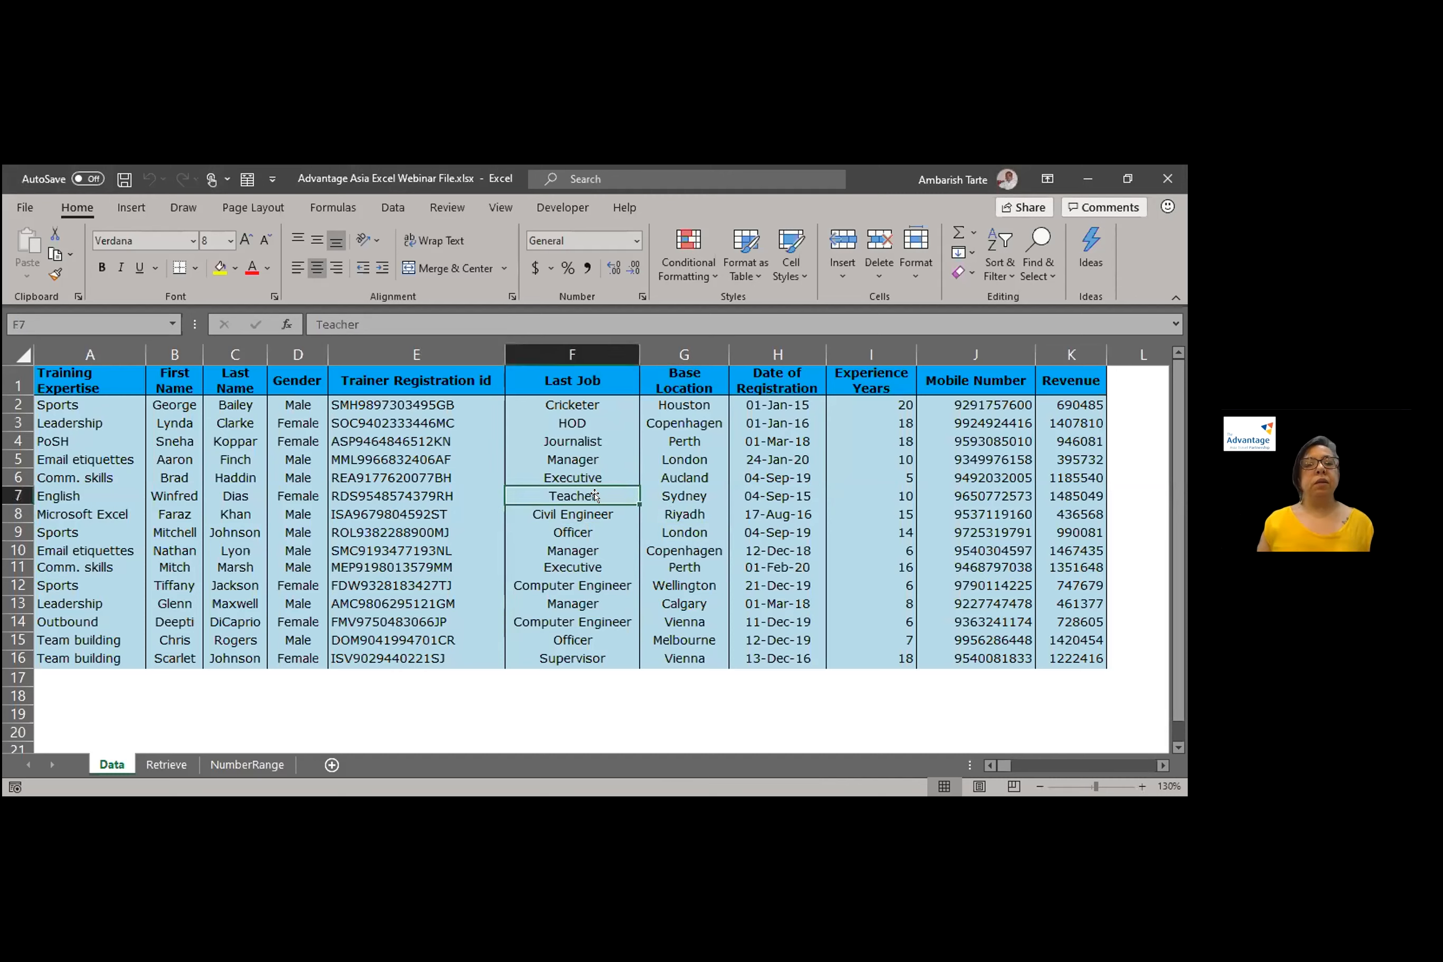
pyautogui.click(576, 505)
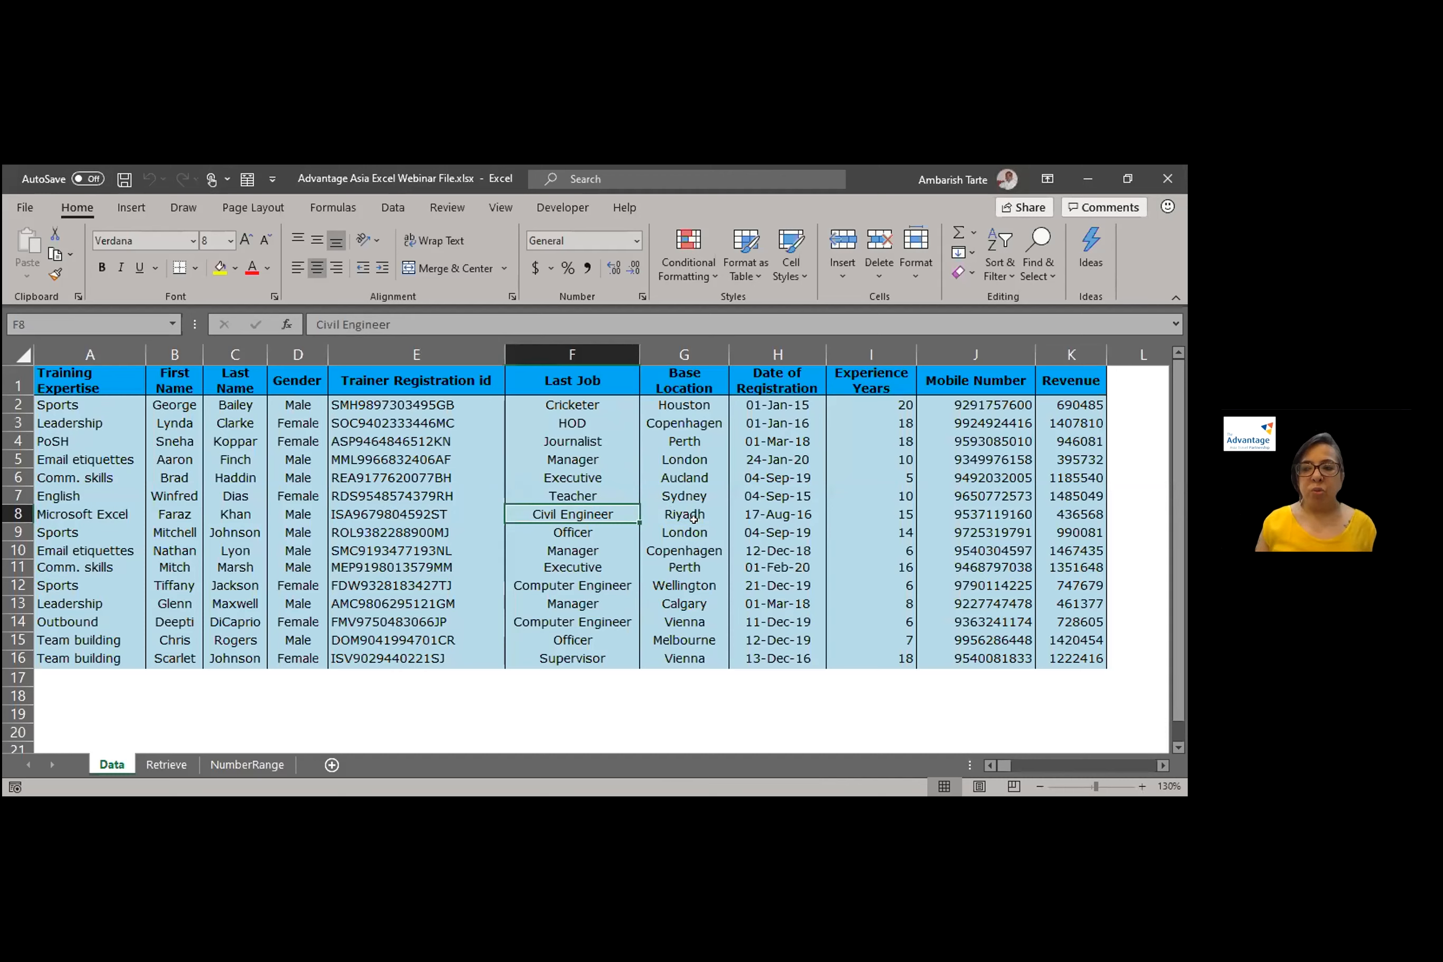
pyautogui.click(661, 508)
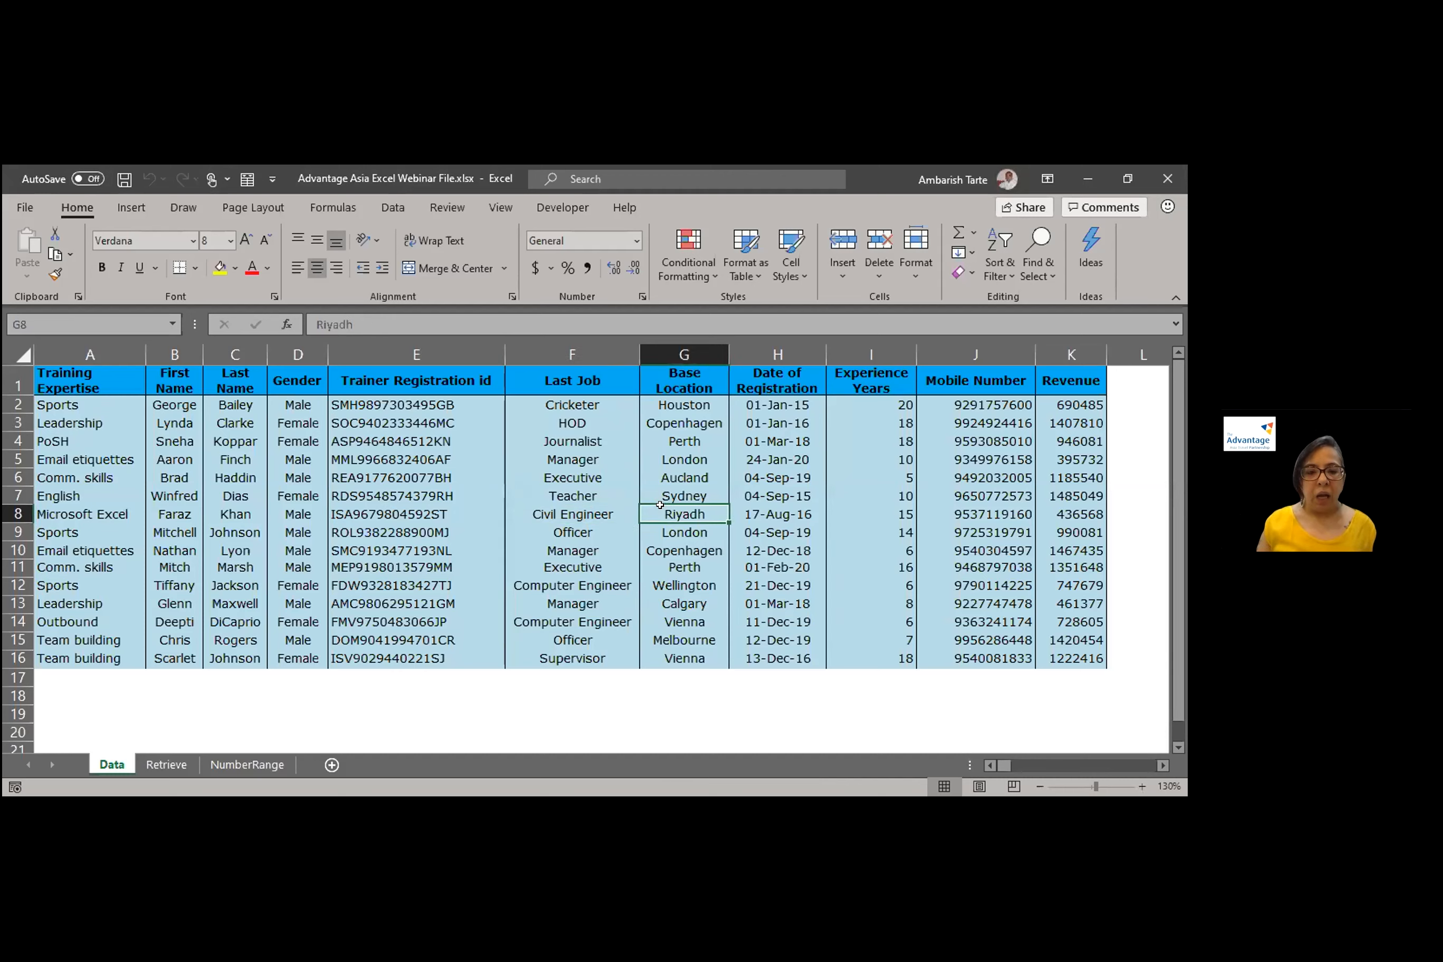
pyautogui.click(566, 478)
pyautogui.click(565, 495)
pyautogui.click(564, 508)
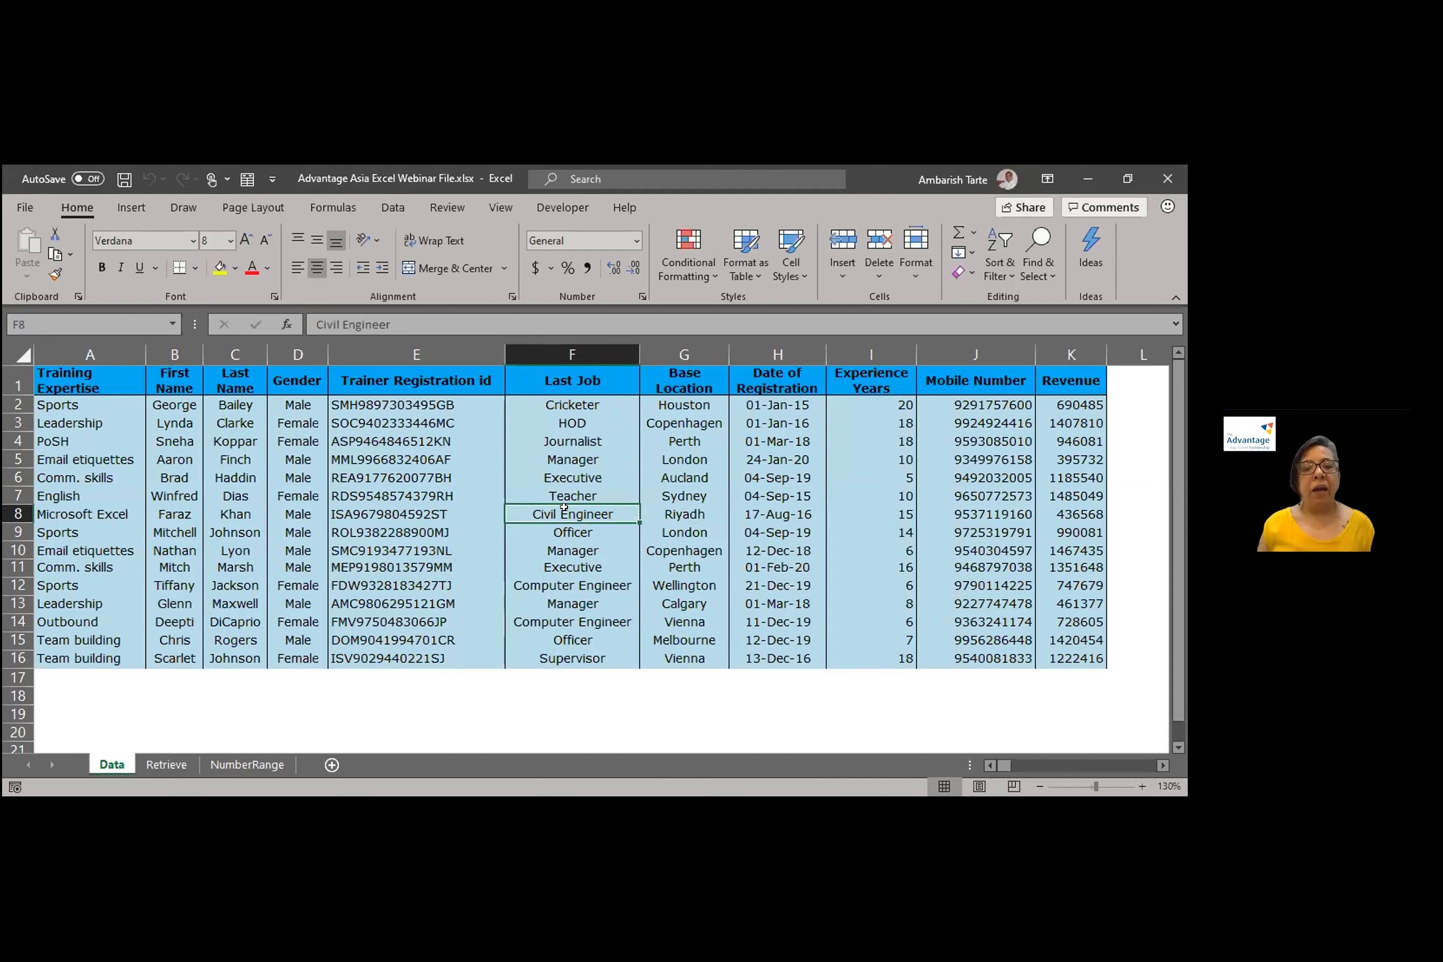
pyautogui.click(560, 492)
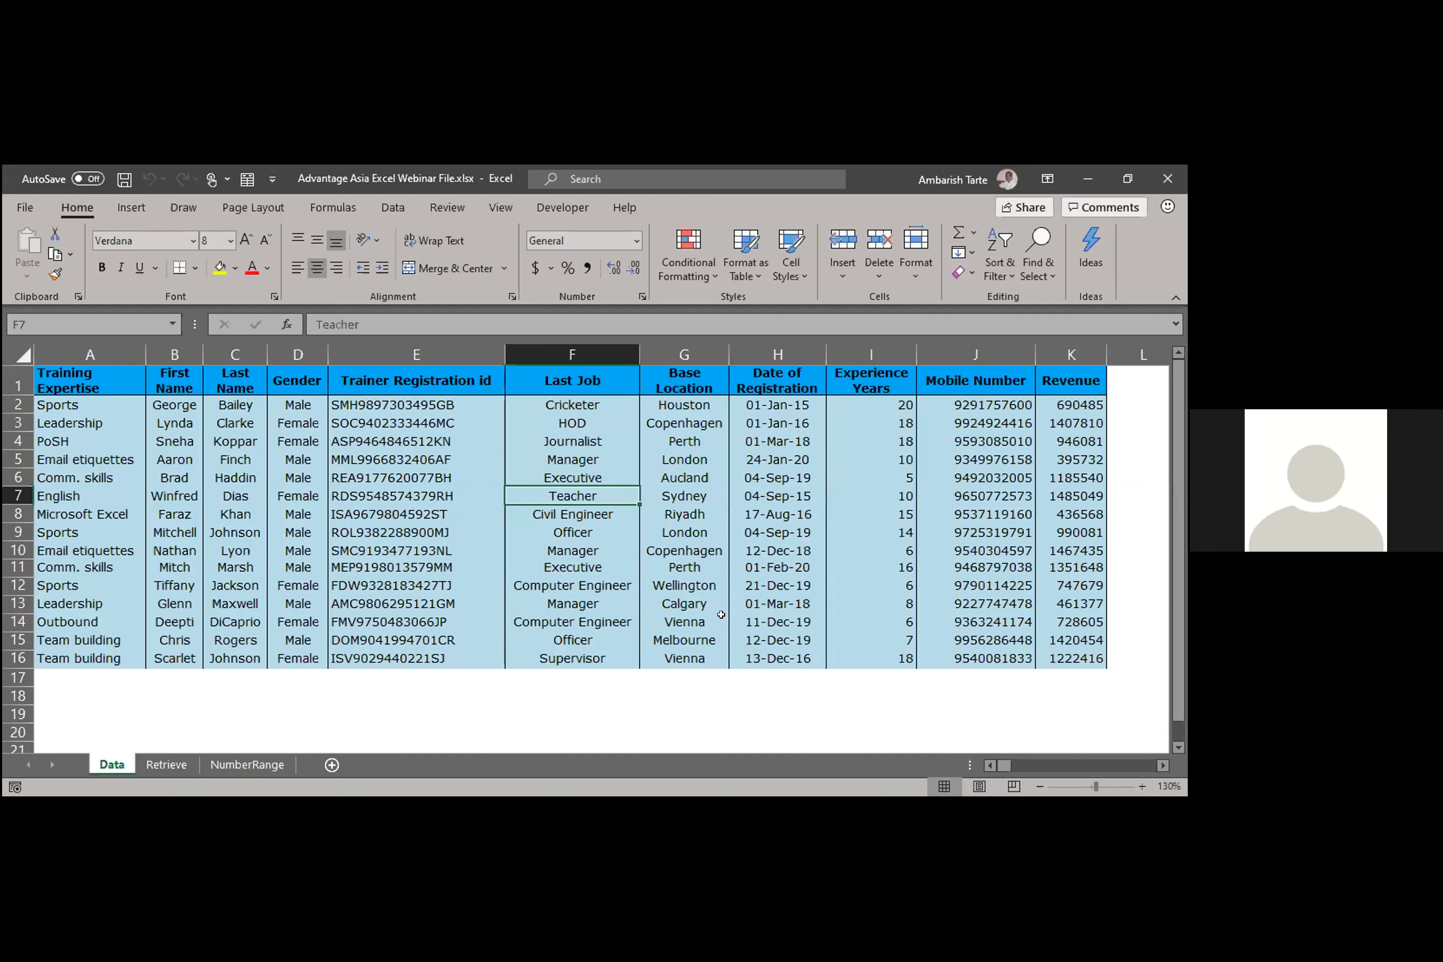
pyautogui.hotkey('alt', 'Tab')
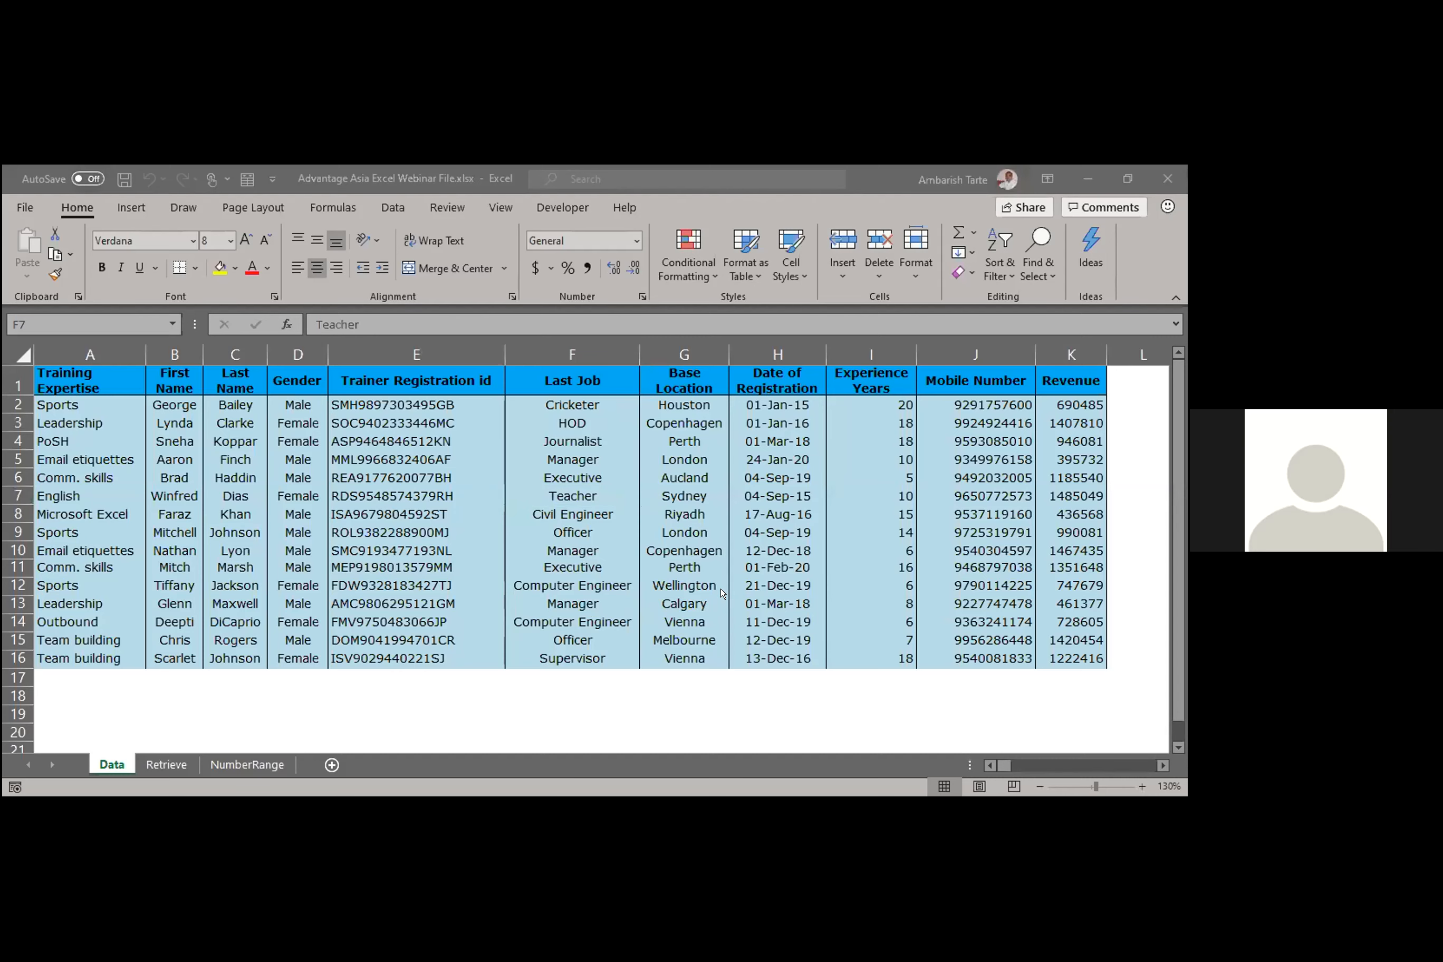
pyautogui.hotkey('alt', 'Tab')
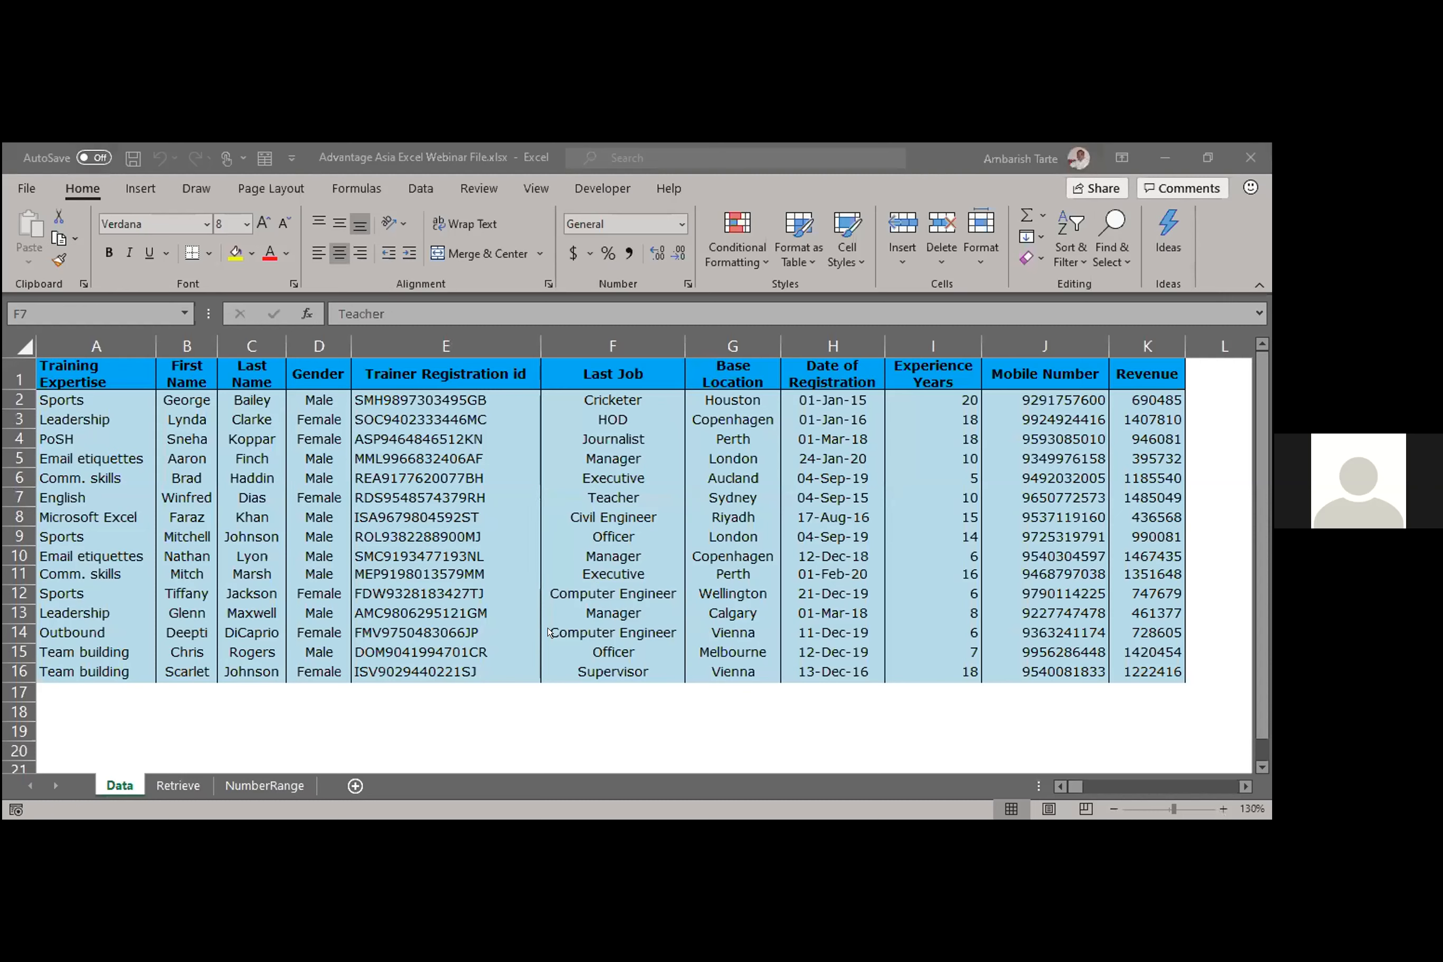
pyautogui.click(650, 631)
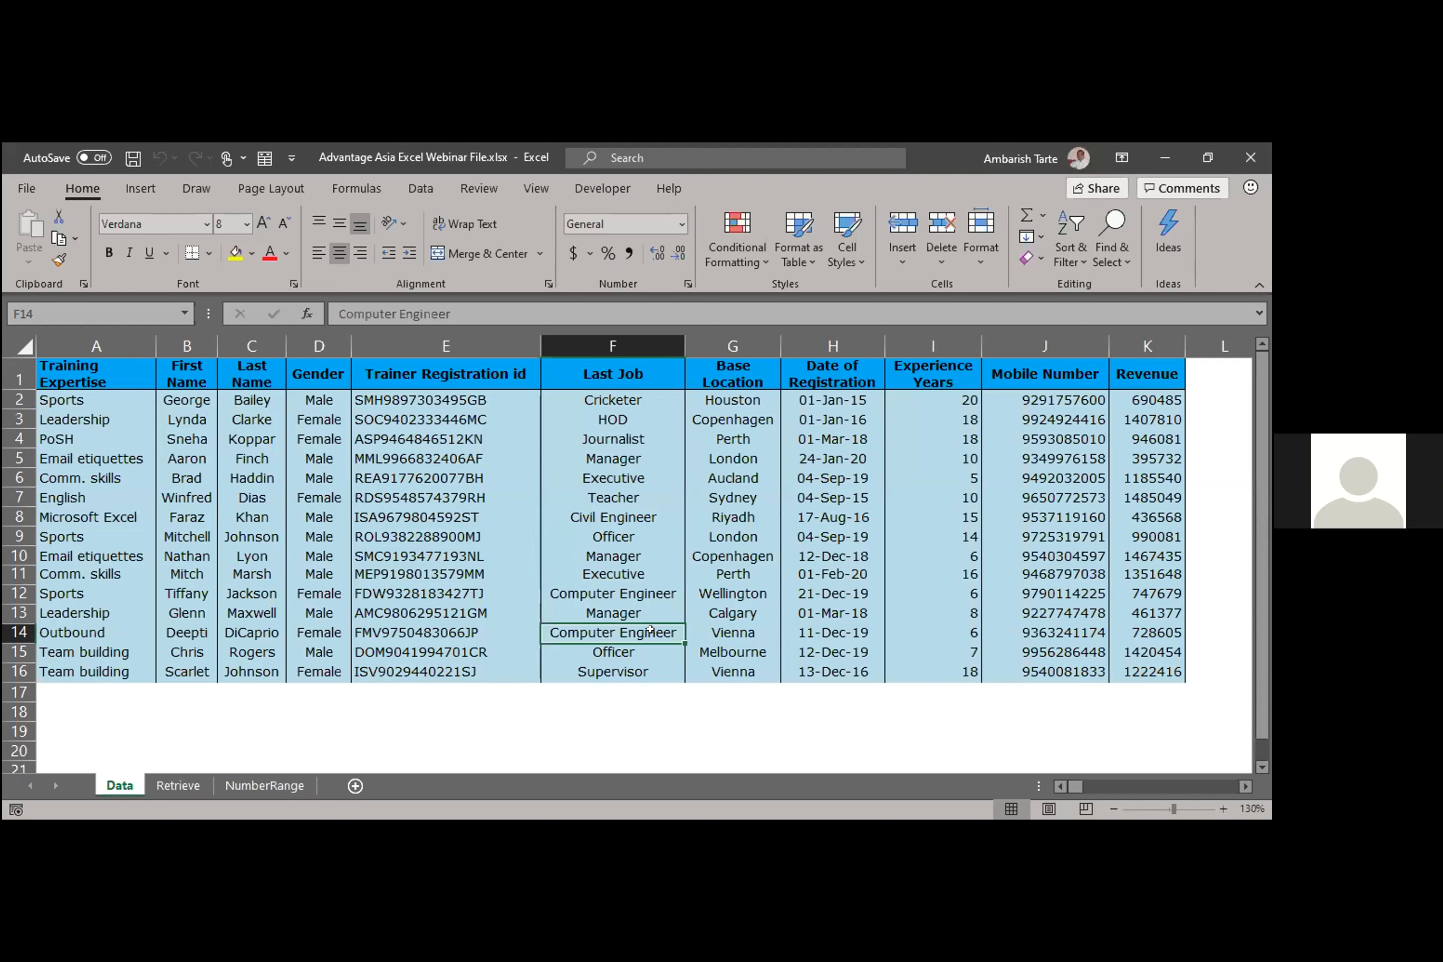
pyautogui.click(606, 551)
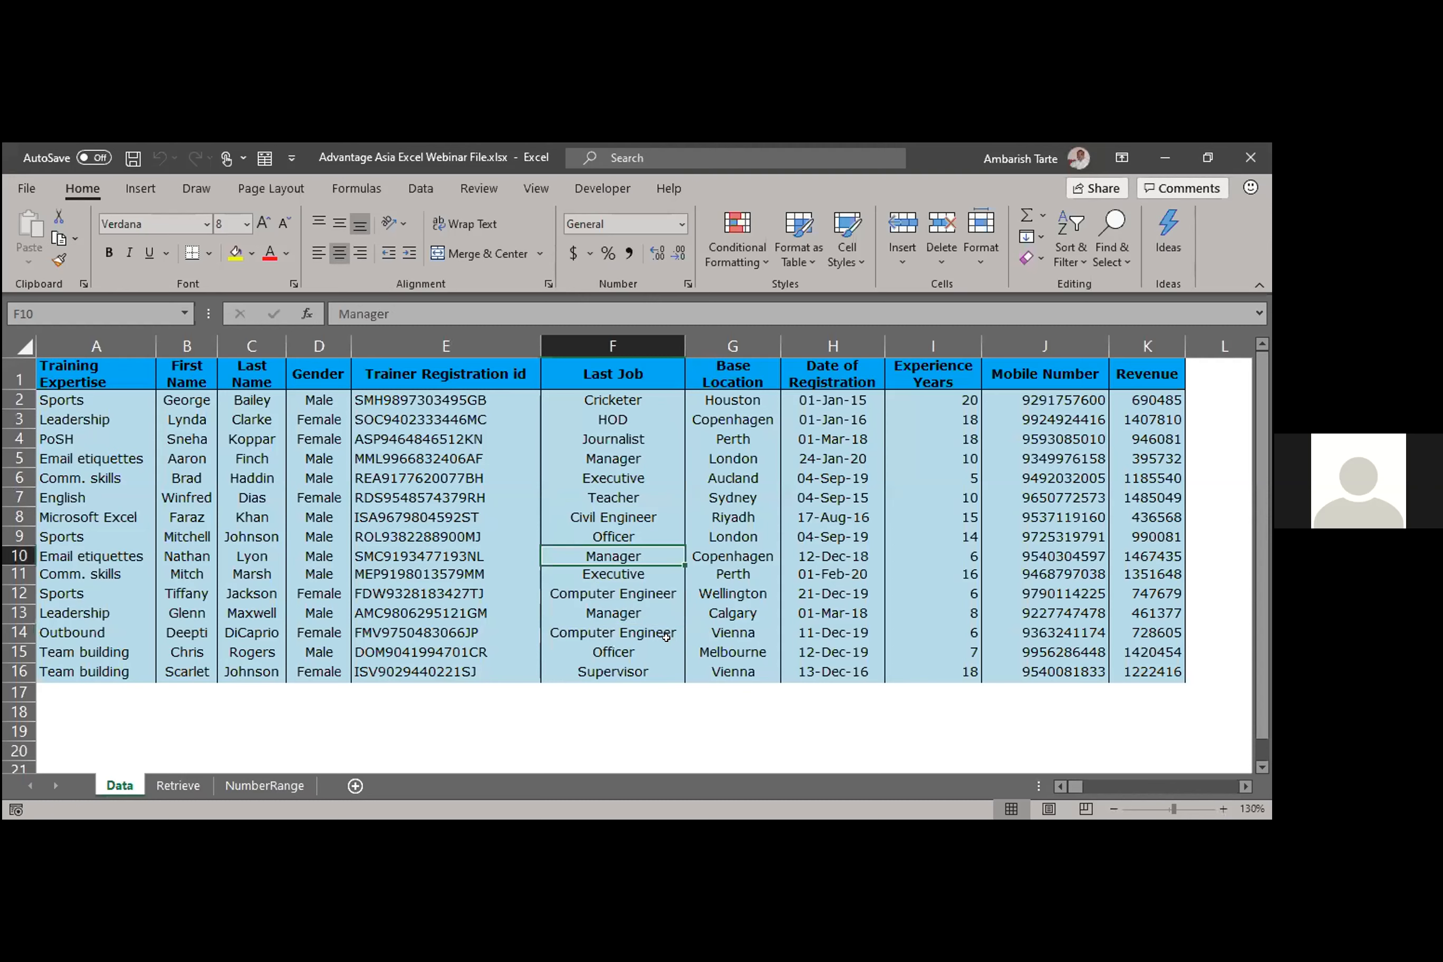
pyautogui.click(744, 739)
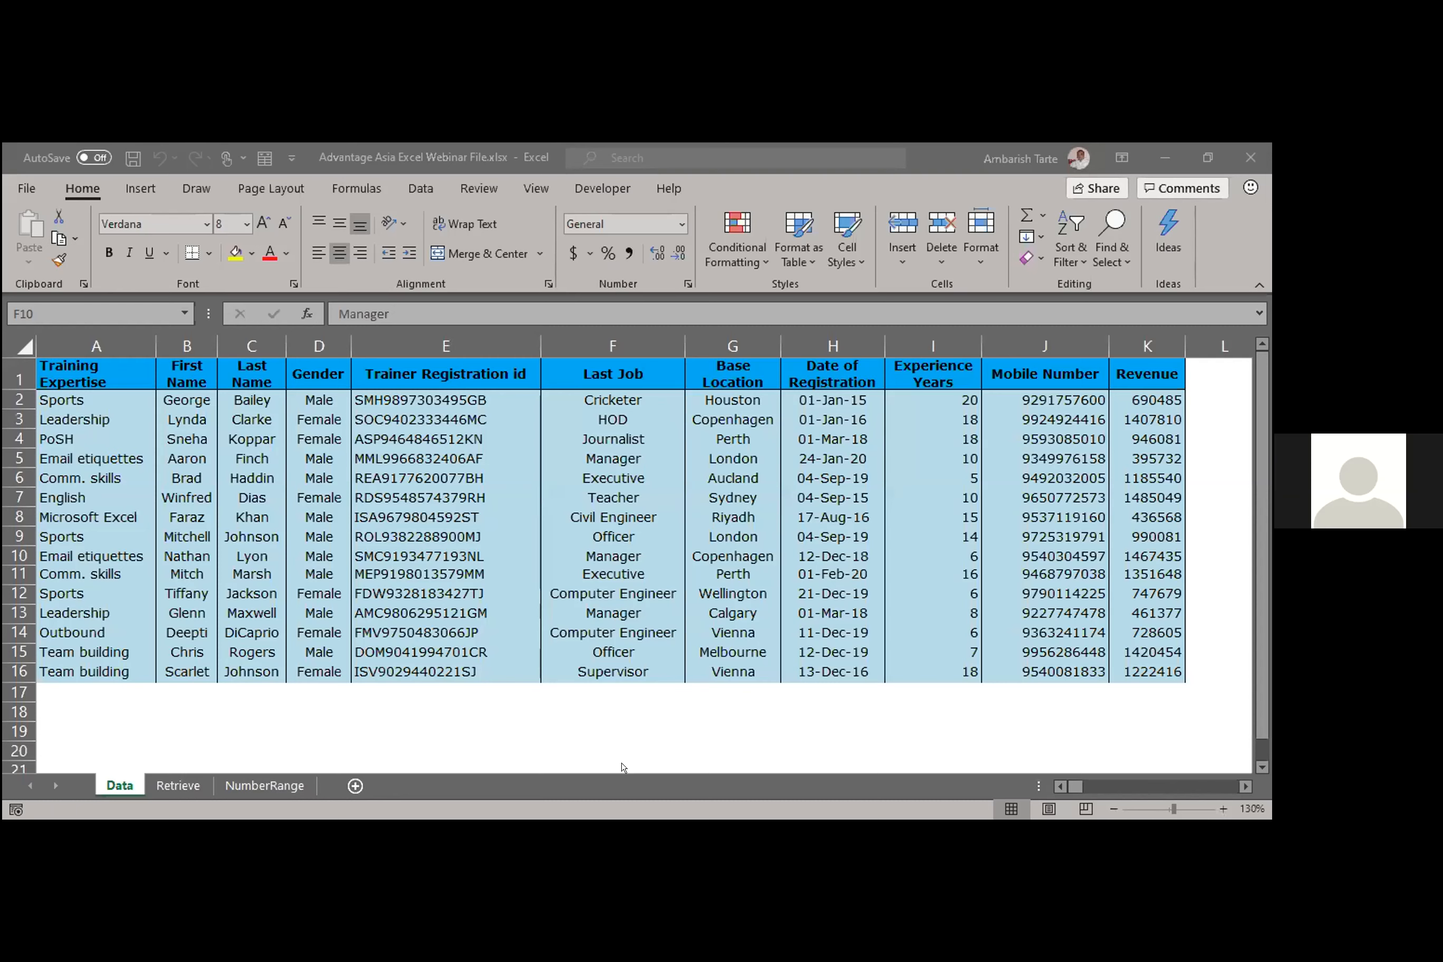
pyautogui.click(559, 464)
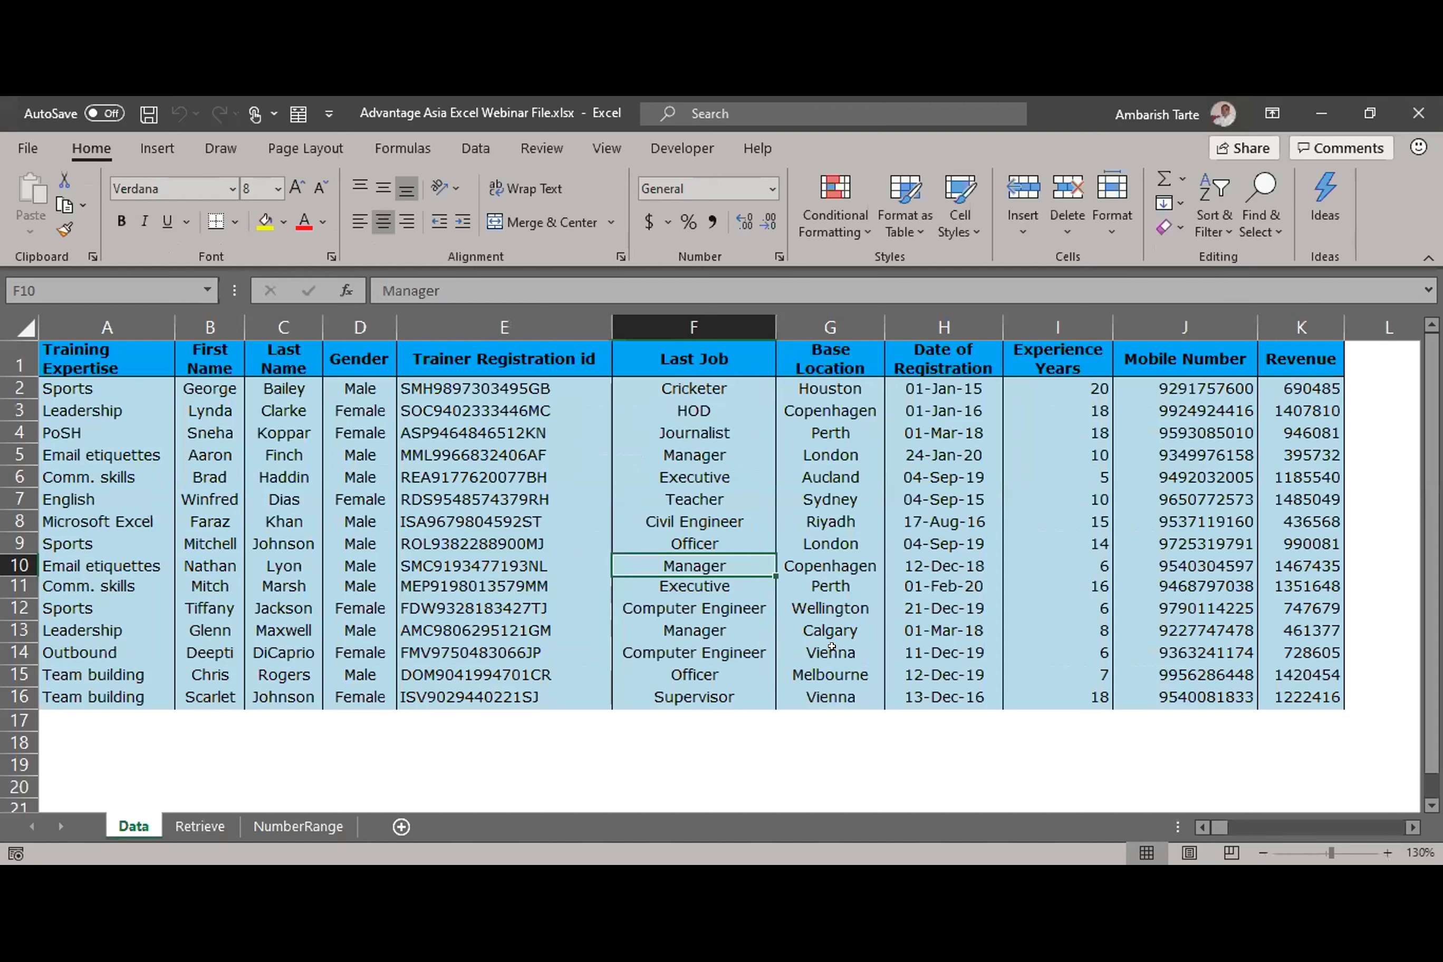
pyautogui.hotkey('alt', 'Tab')
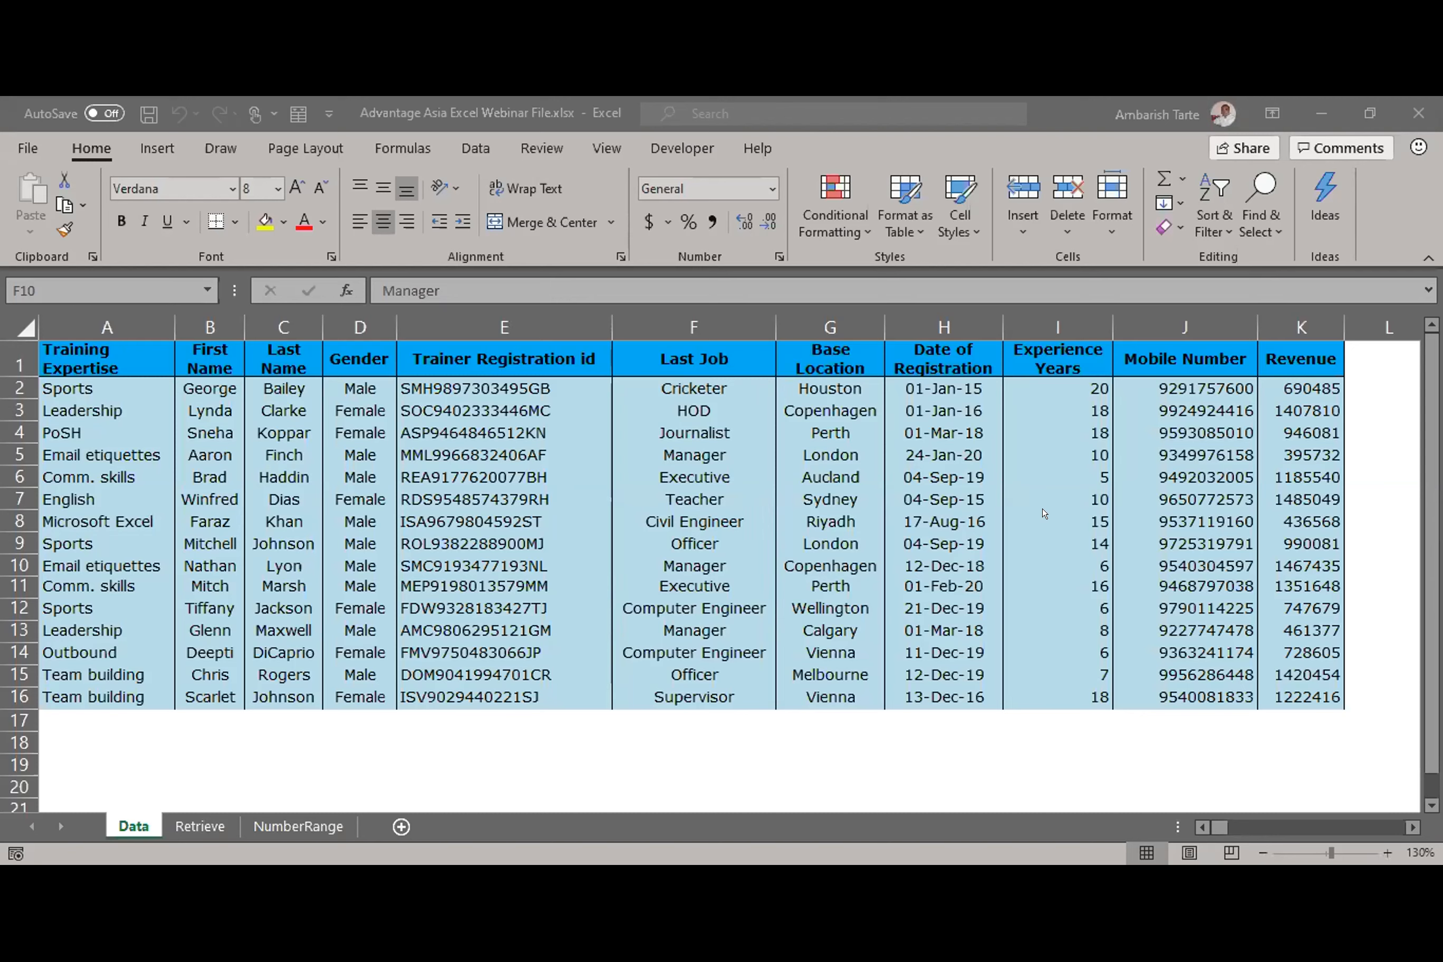
# Step: Move the active cell beyond the table to N9, and jump down column N to the last row of the Data sheet
pyautogui.click(1020, 489)
pyautogui.press('Down')
pyautogui.press('Down')
pyautogui.press('Down')
pyautogui.press('Right')
pyautogui.press('Right')
pyautogui.press('Right')
pyautogui.press('Right')
pyautogui.press('Right')
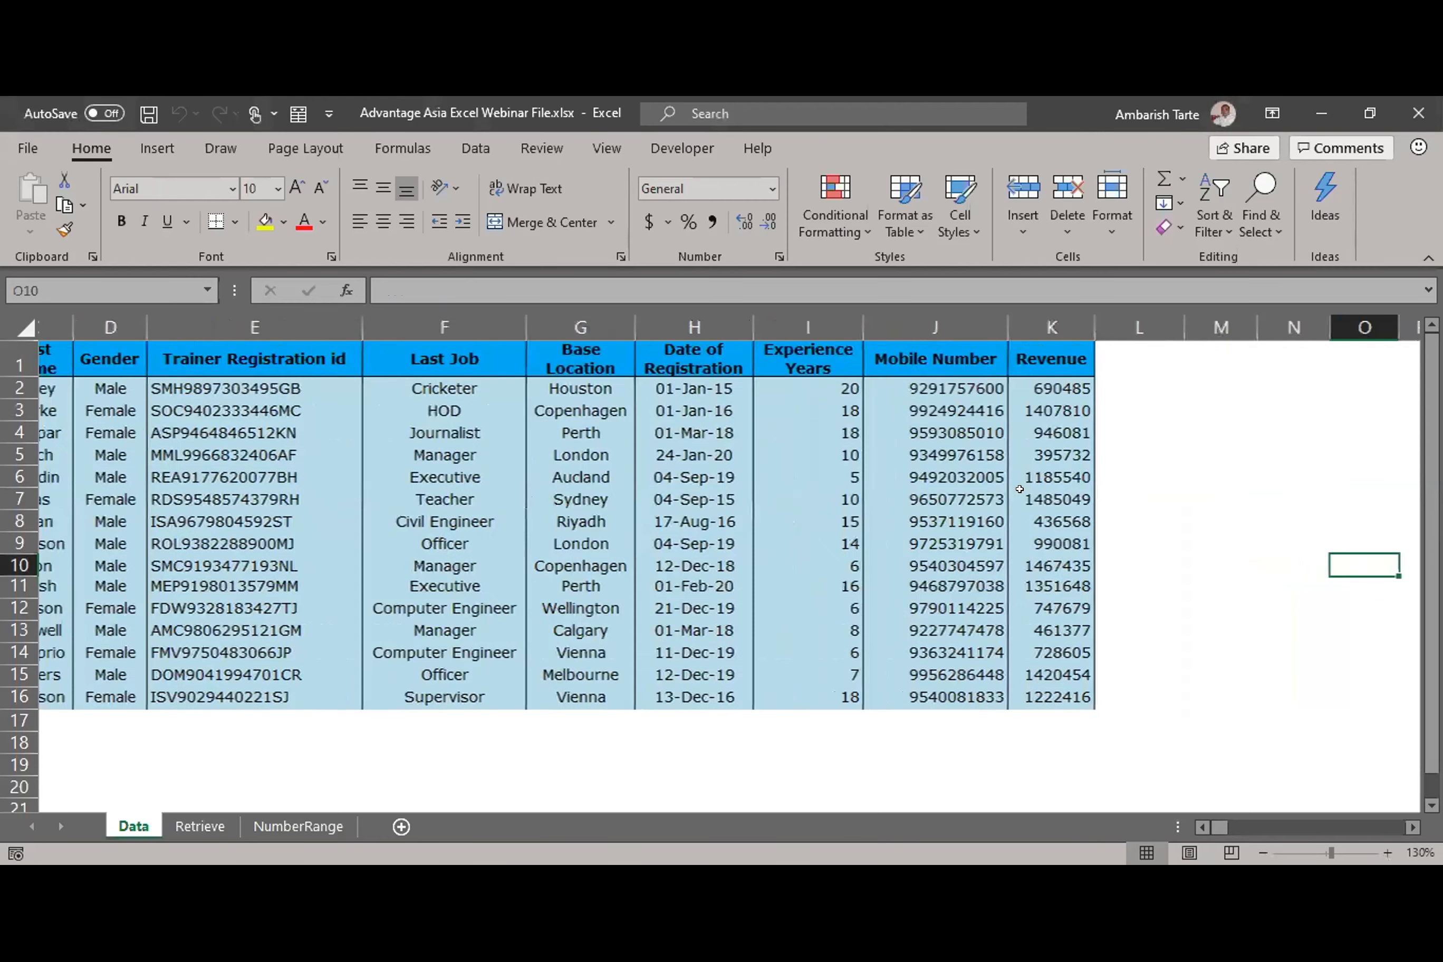
pyautogui.press('Right')
pyautogui.press('Left')
pyautogui.press('Left')
pyautogui.press('Up')
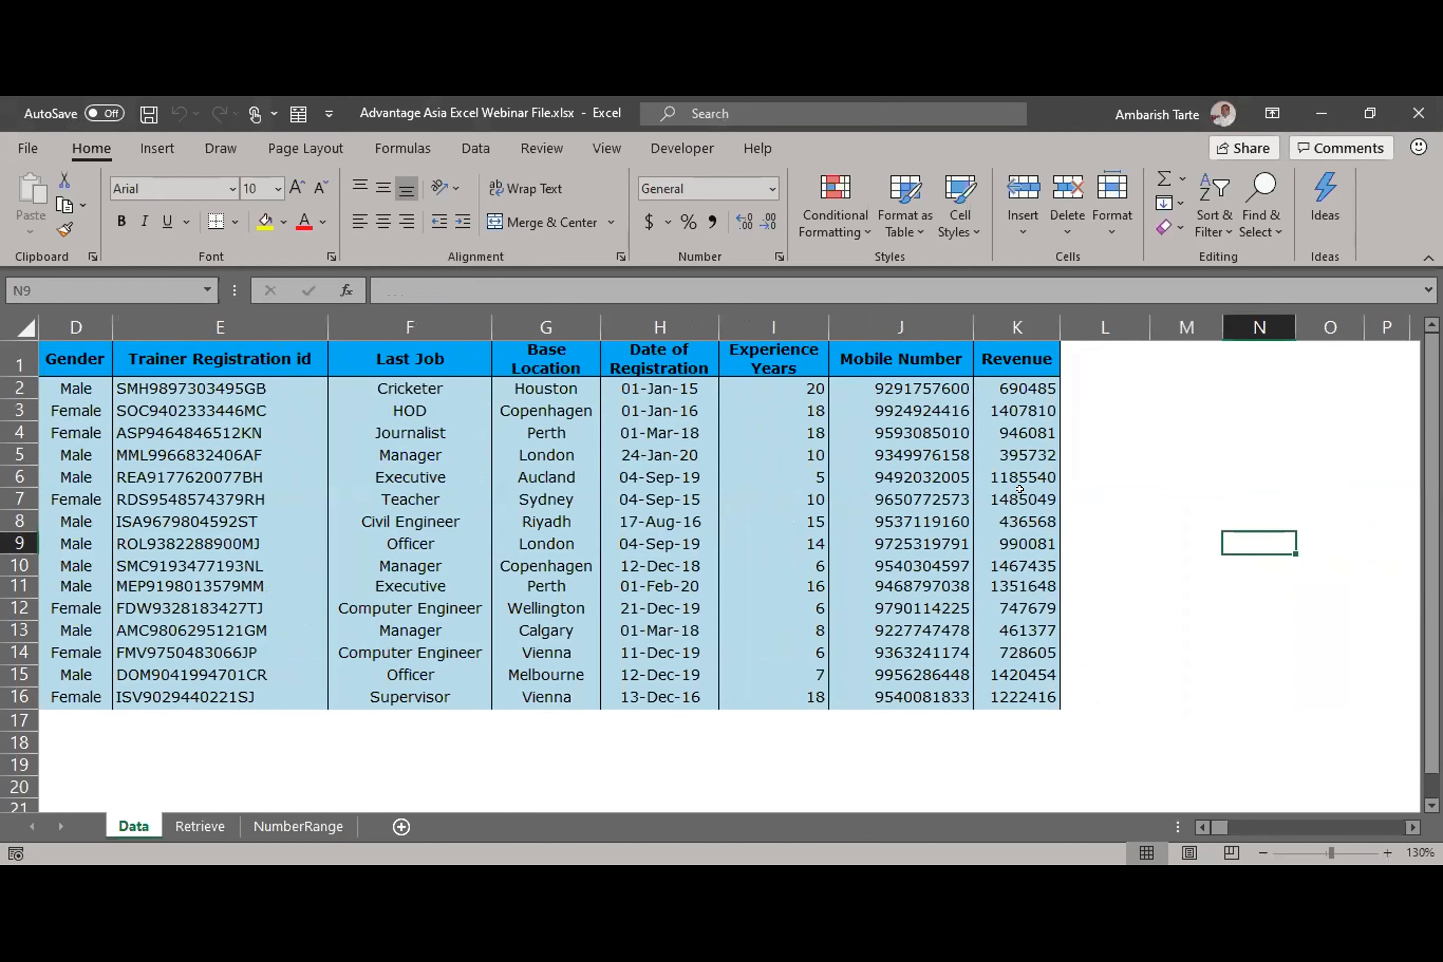
pyautogui.hotkey('ctrl', 'Down')
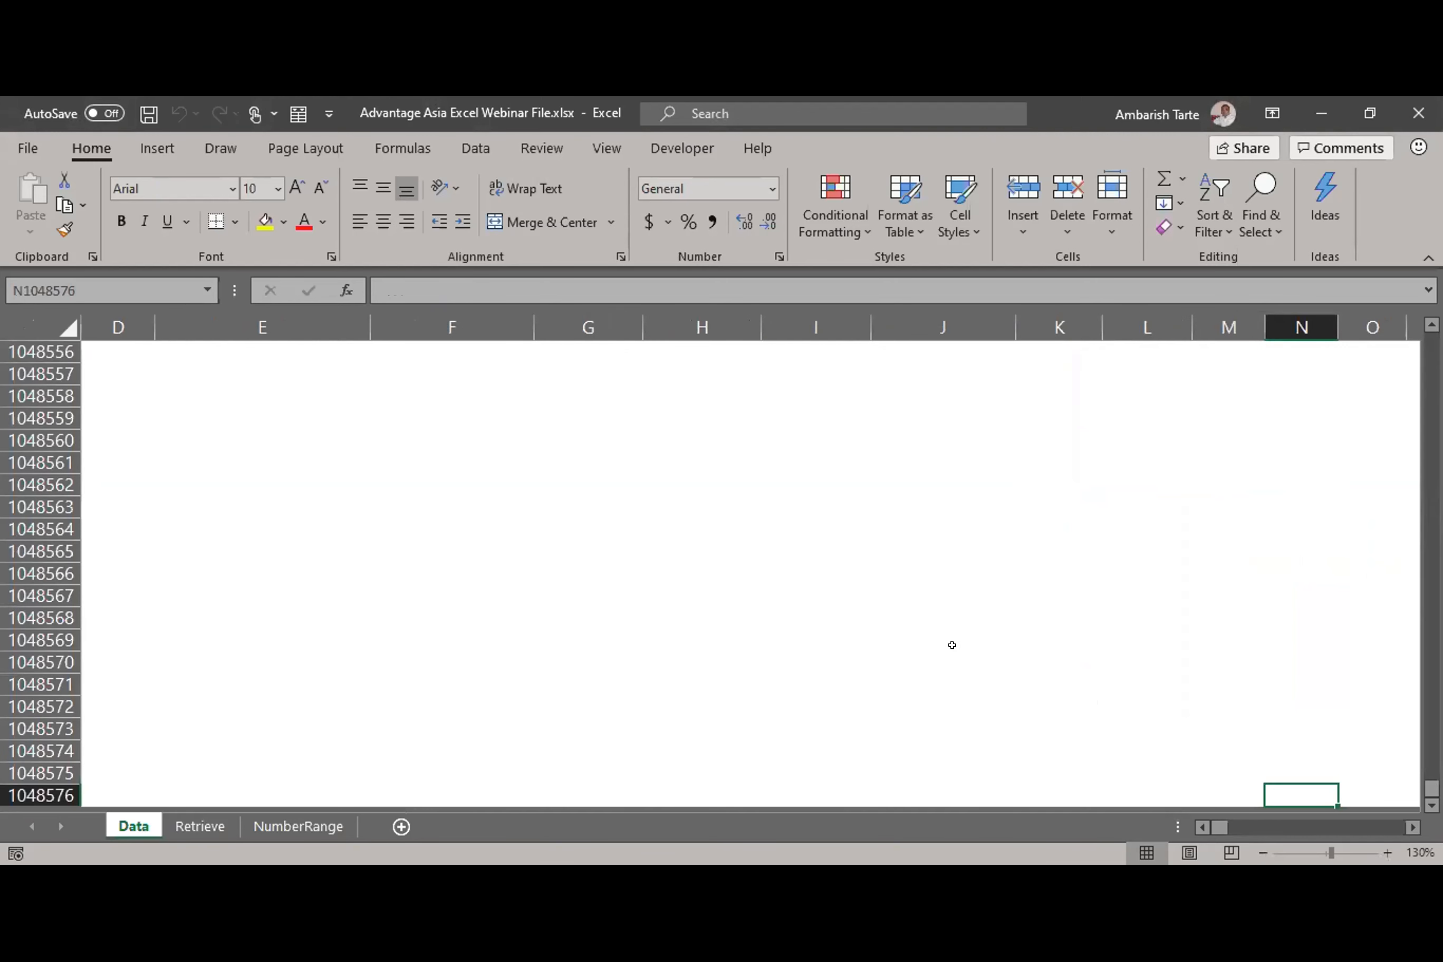
pyautogui.hotkey('alt', 'Tab')
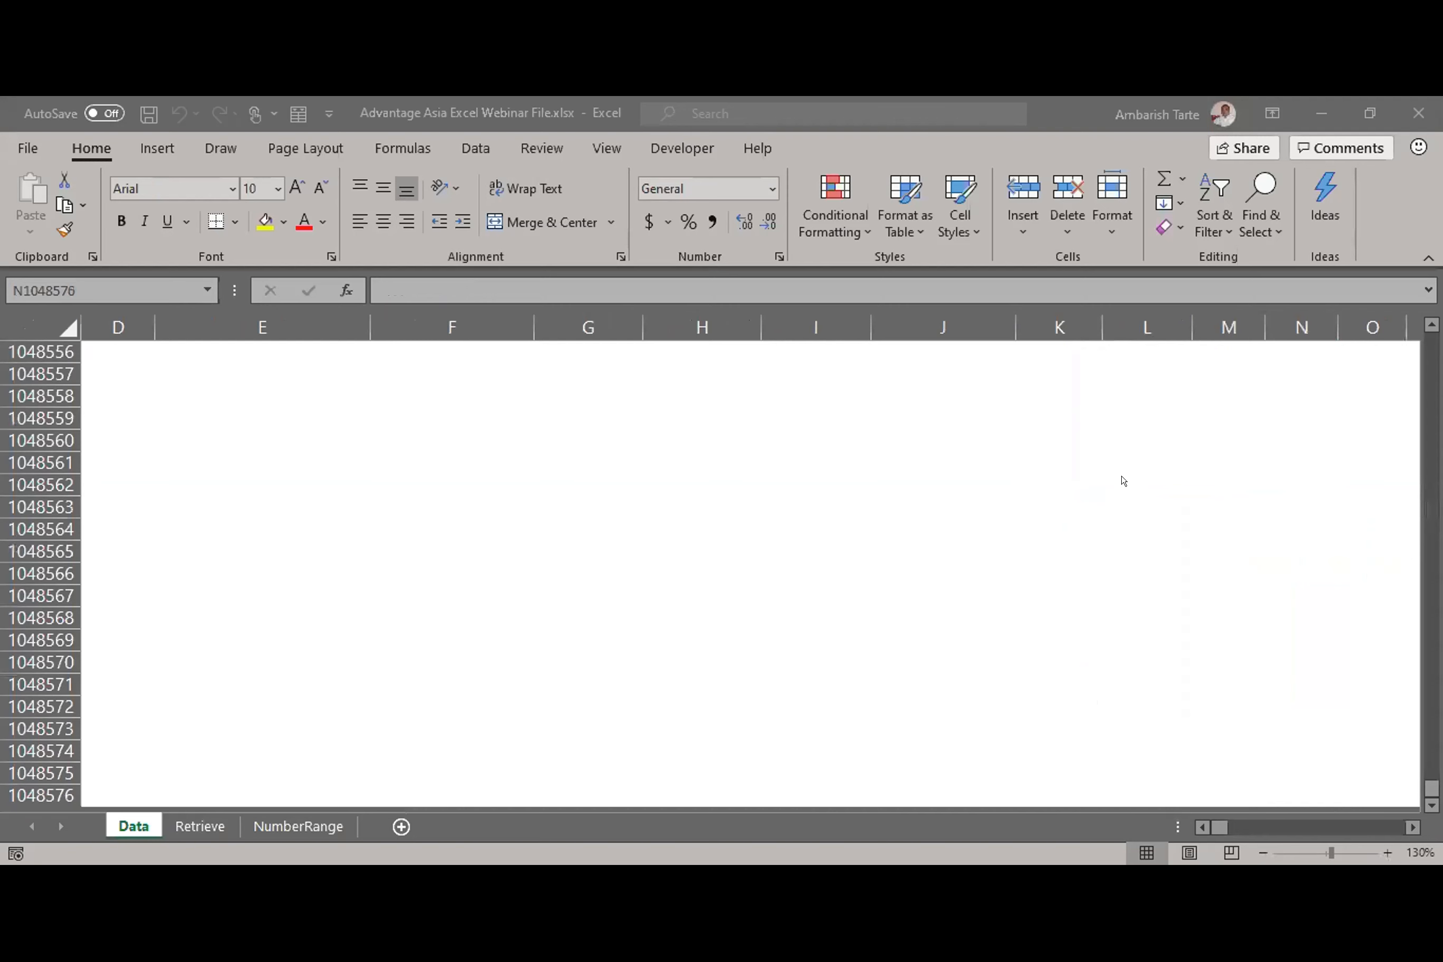
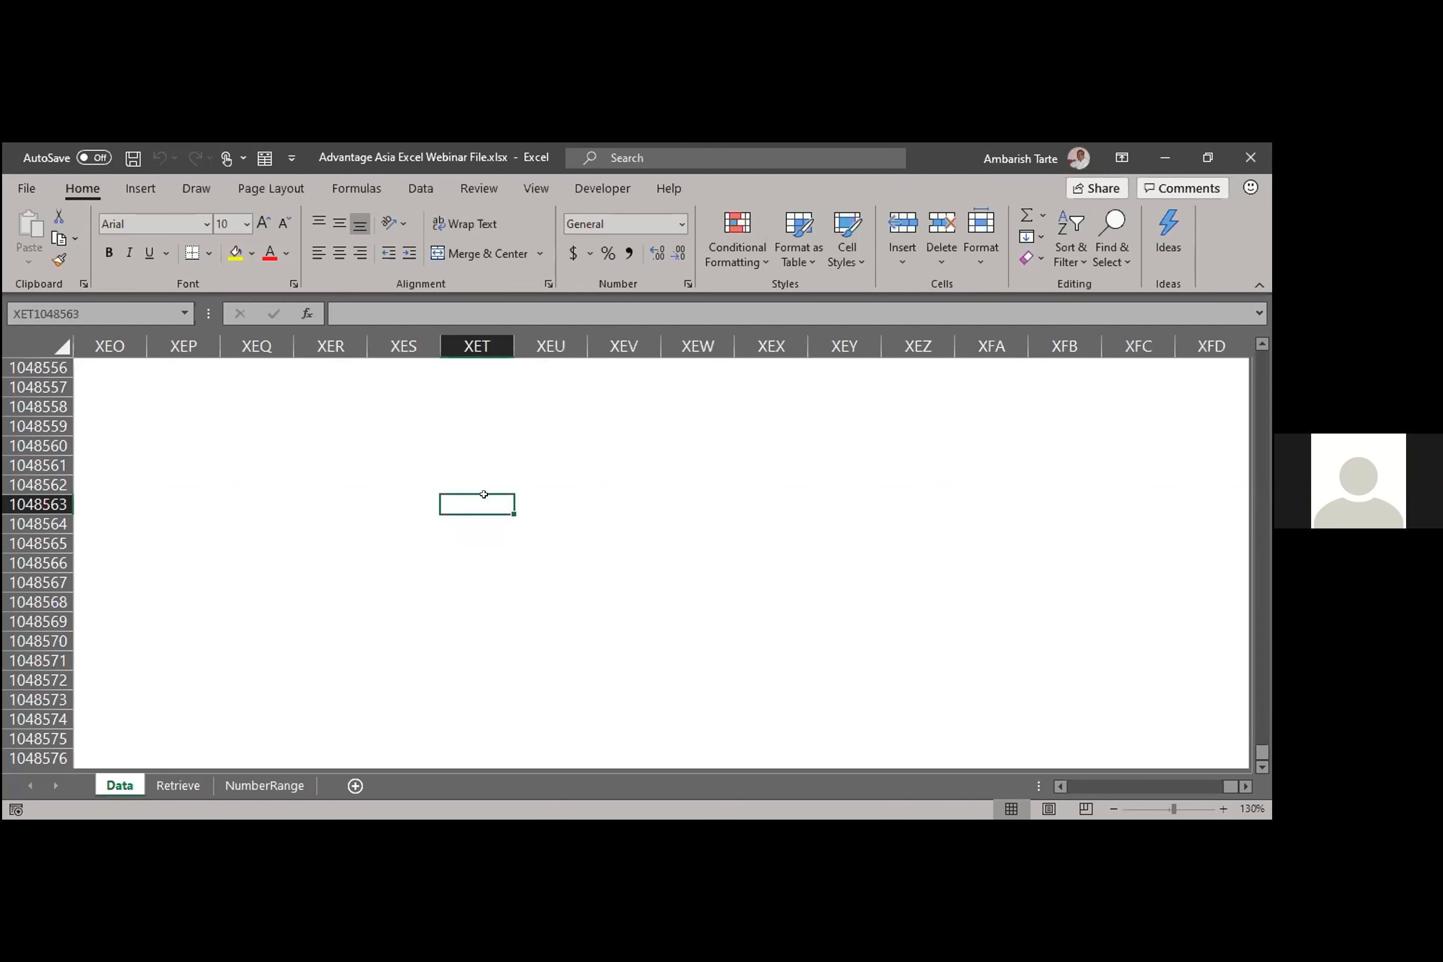
# Step: Return from the far end of the Data sheet to column A and go back to cell A1
pyautogui.press('Home')
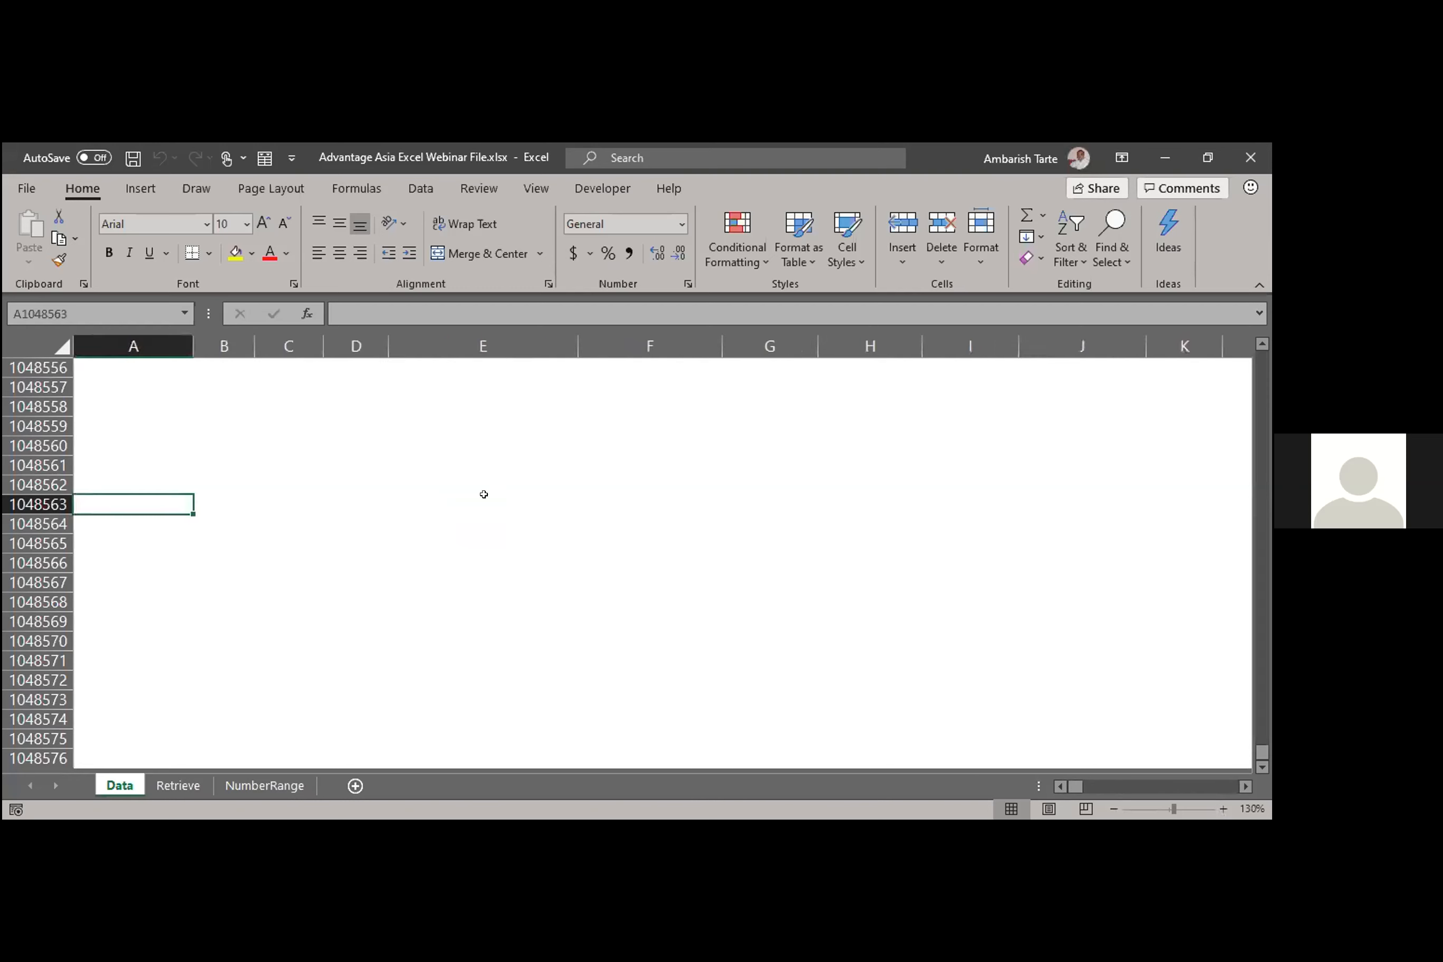
pyautogui.hotkey('ctrl', 'Home')
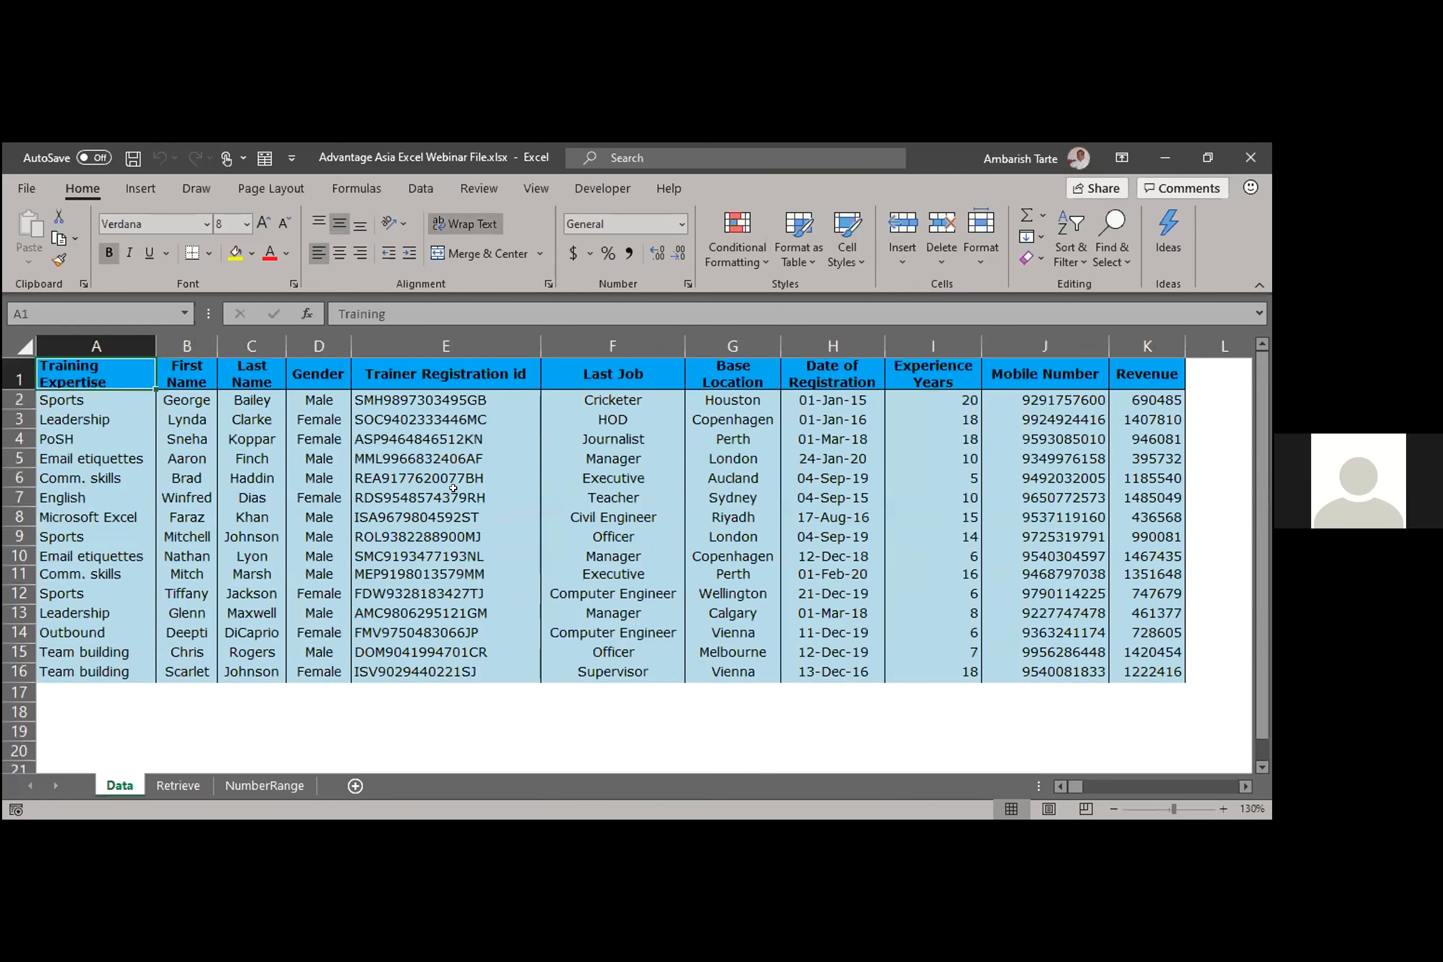
pyautogui.click(454, 489)
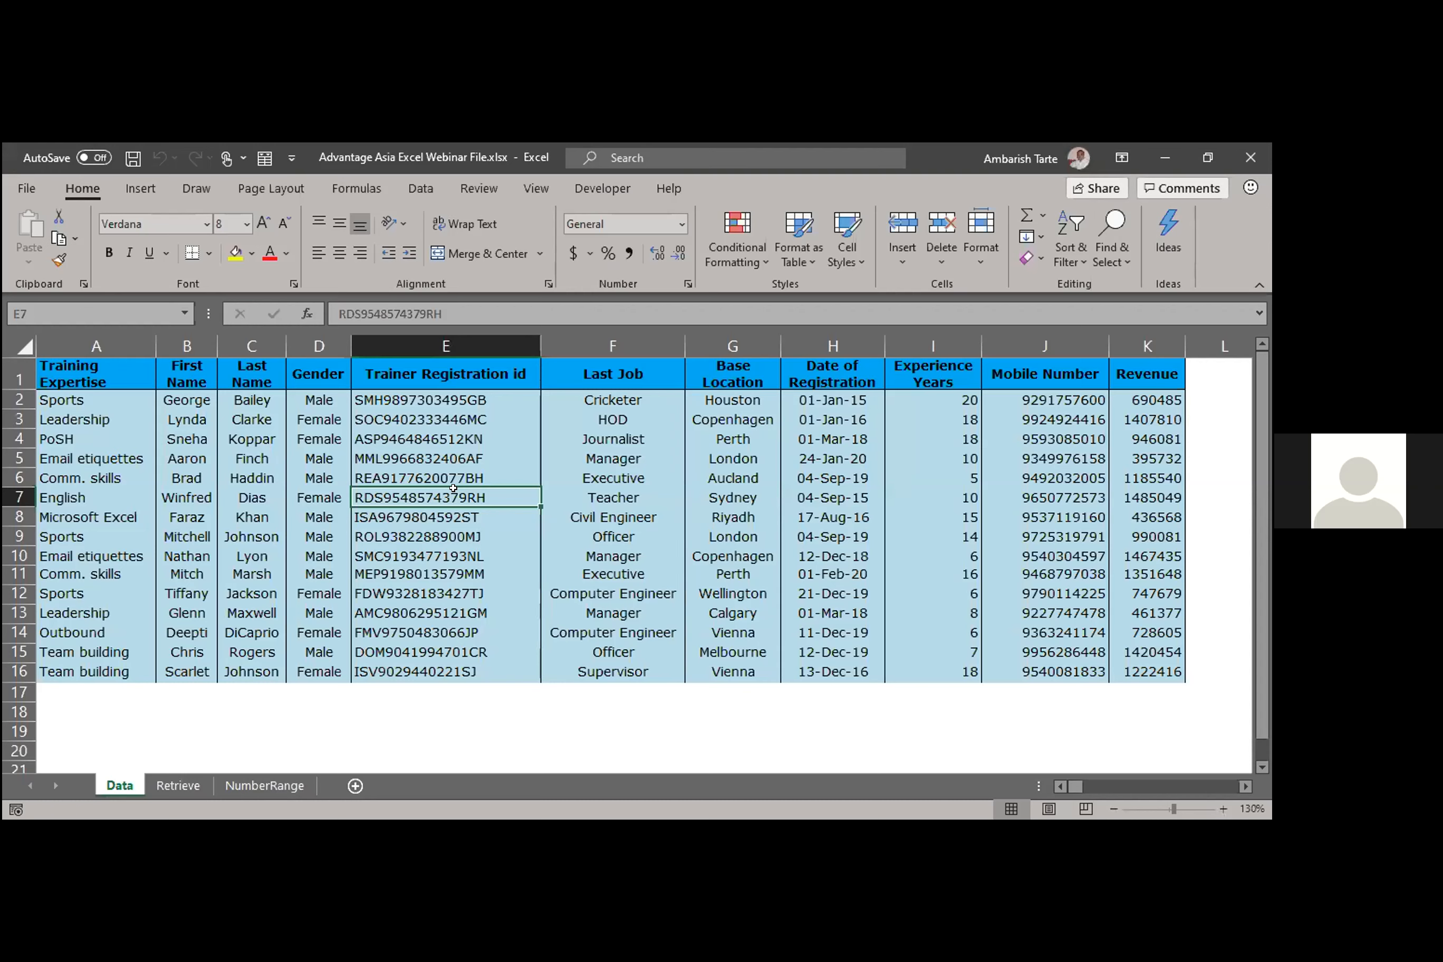
pyautogui.click(572, 477)
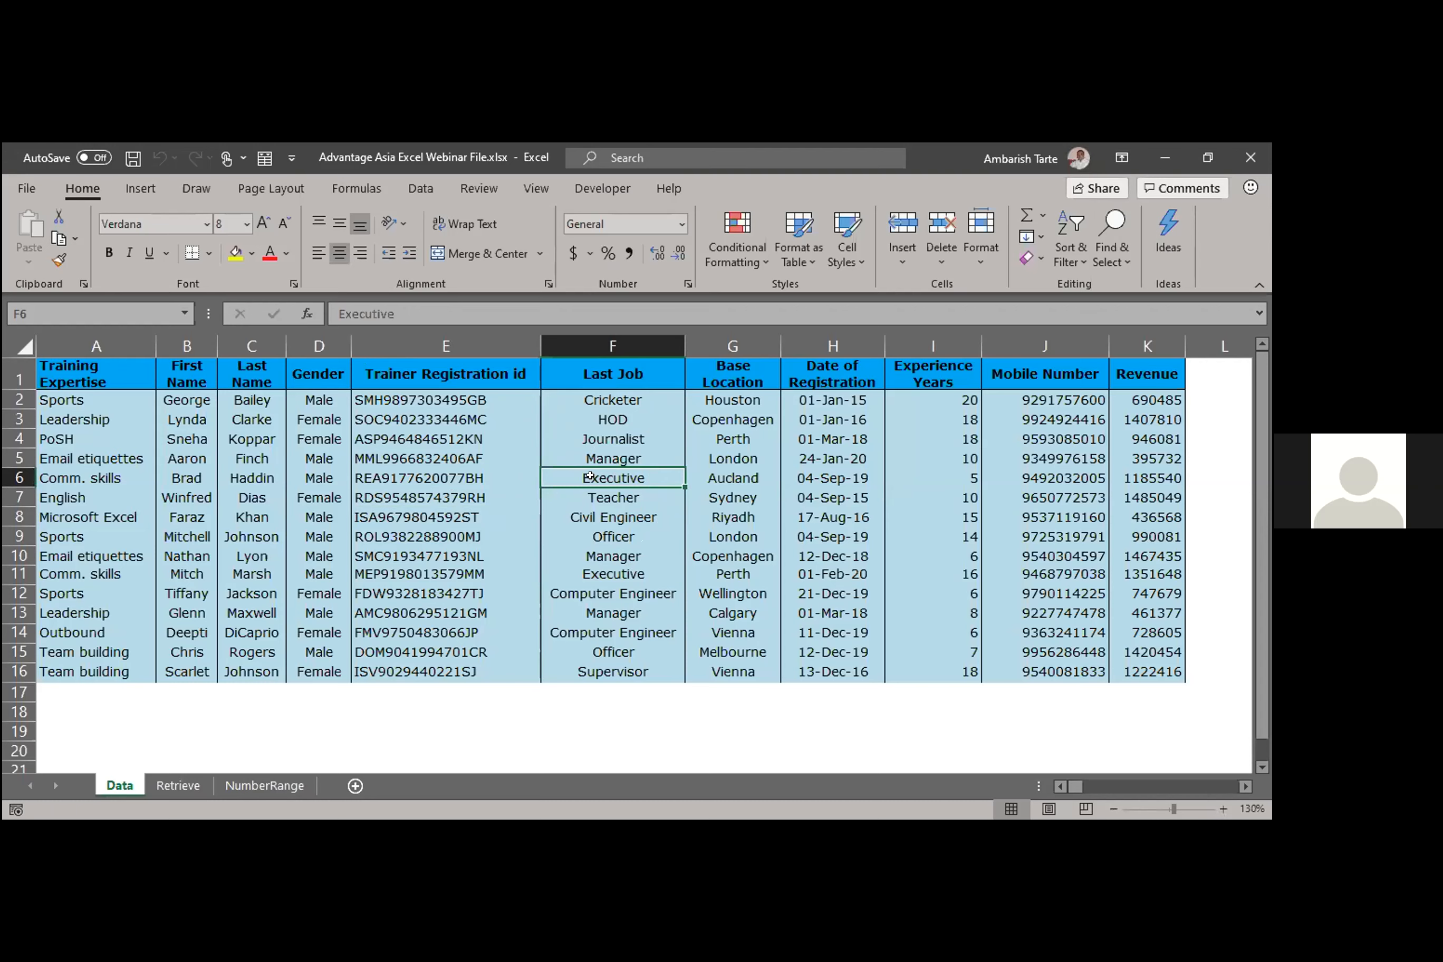
pyautogui.press('ctrl')
pyautogui.click(711, 449)
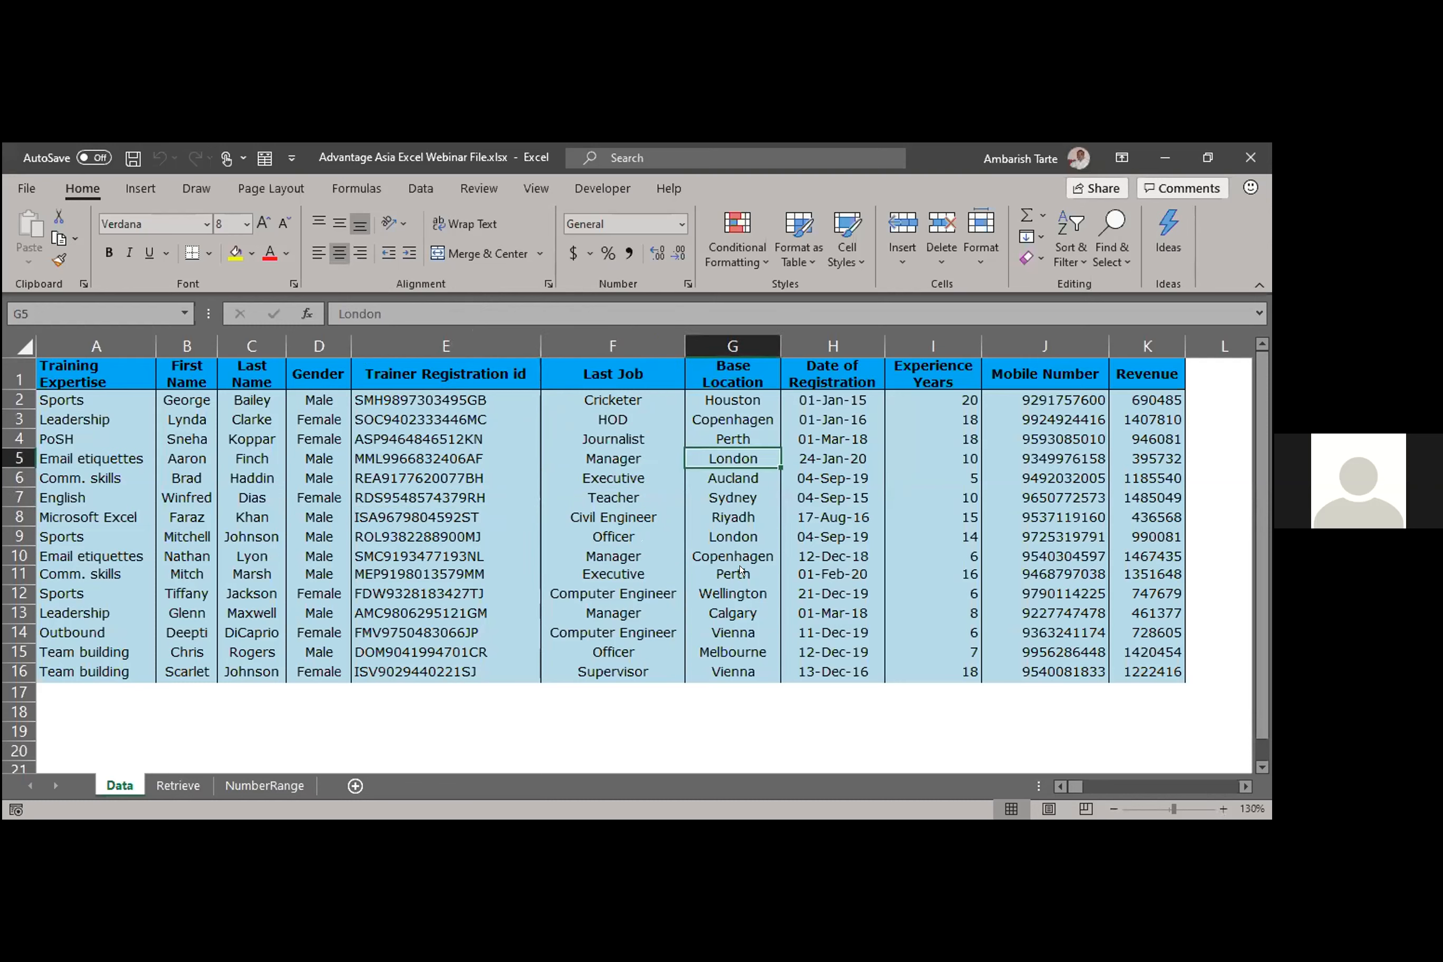
pyautogui.hotkey('alt', 'Tab')
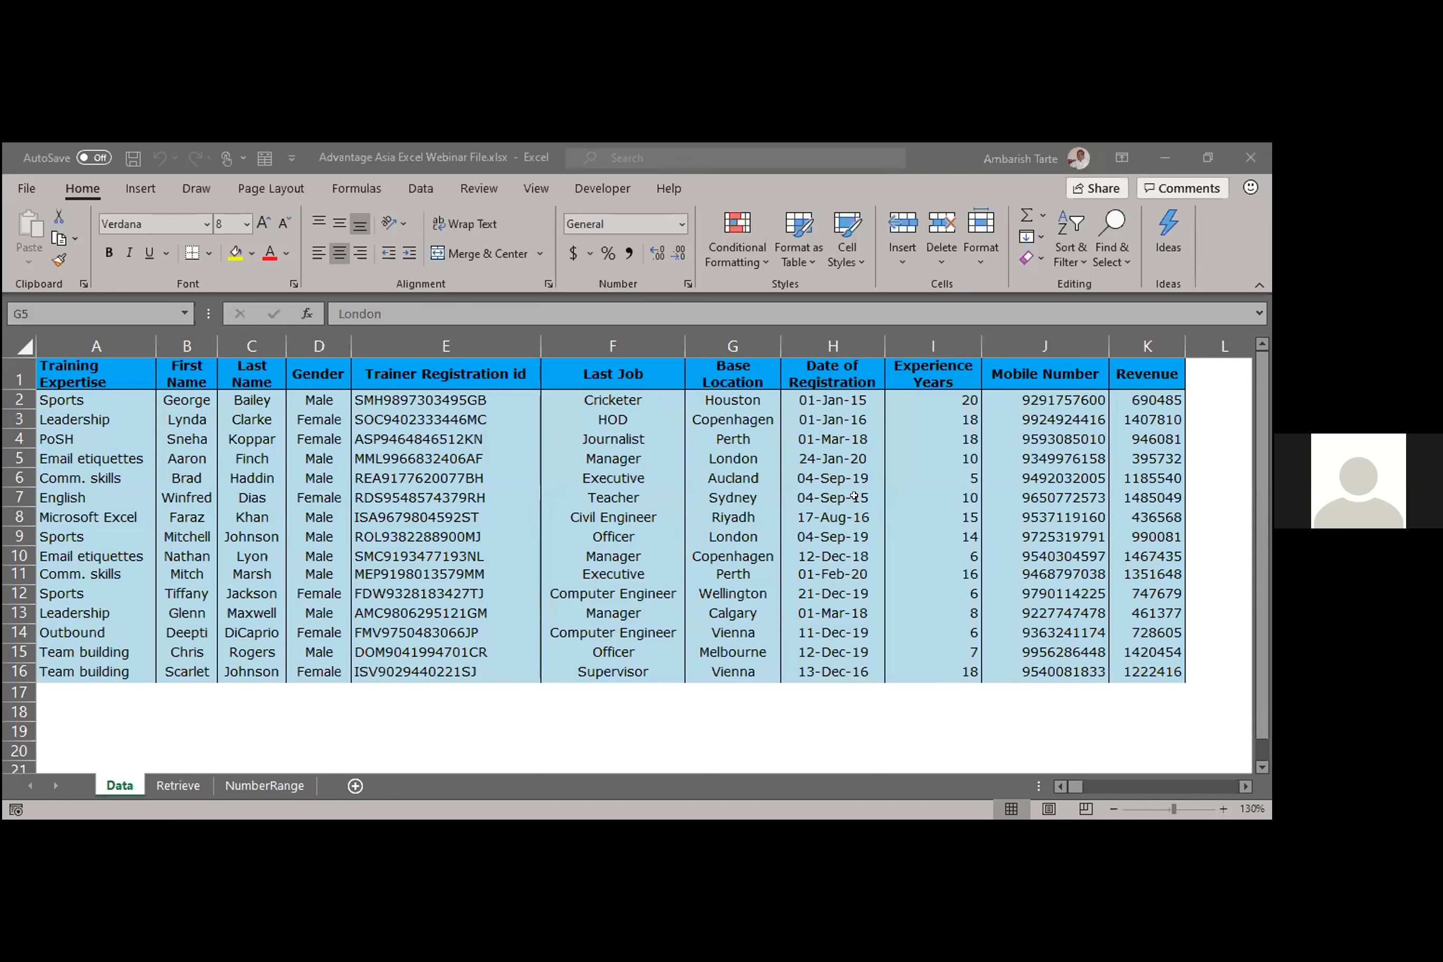
pyautogui.click(854, 496)
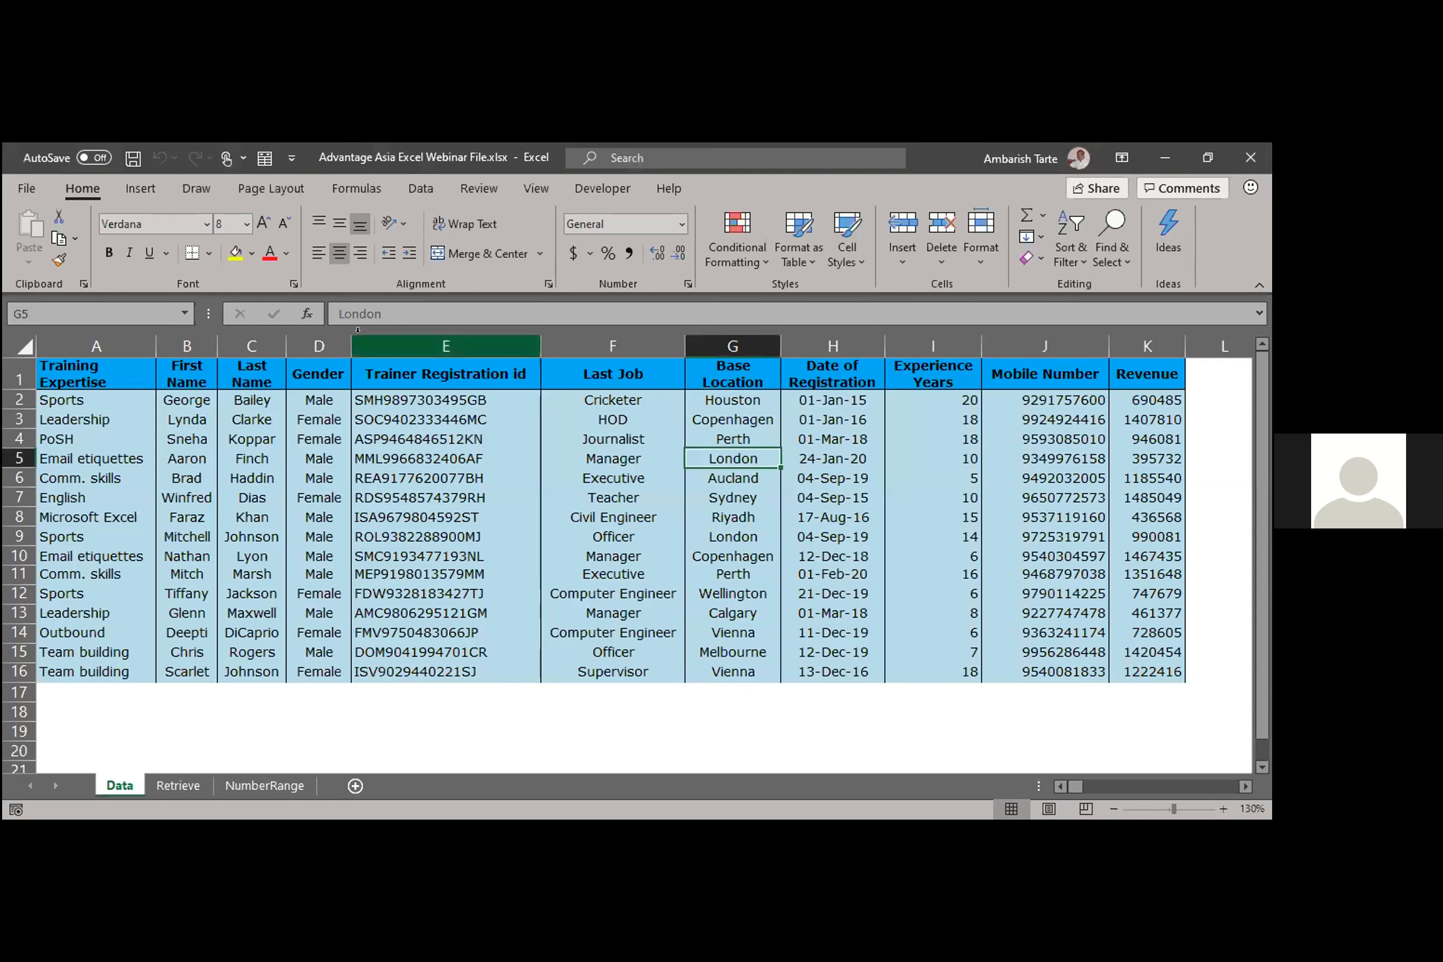
# Step: Select various cells across the trainer table, including A1, B4, E6, F6 and E8, and examine each cell's address in the Name Box
pyautogui.press('ctrl')
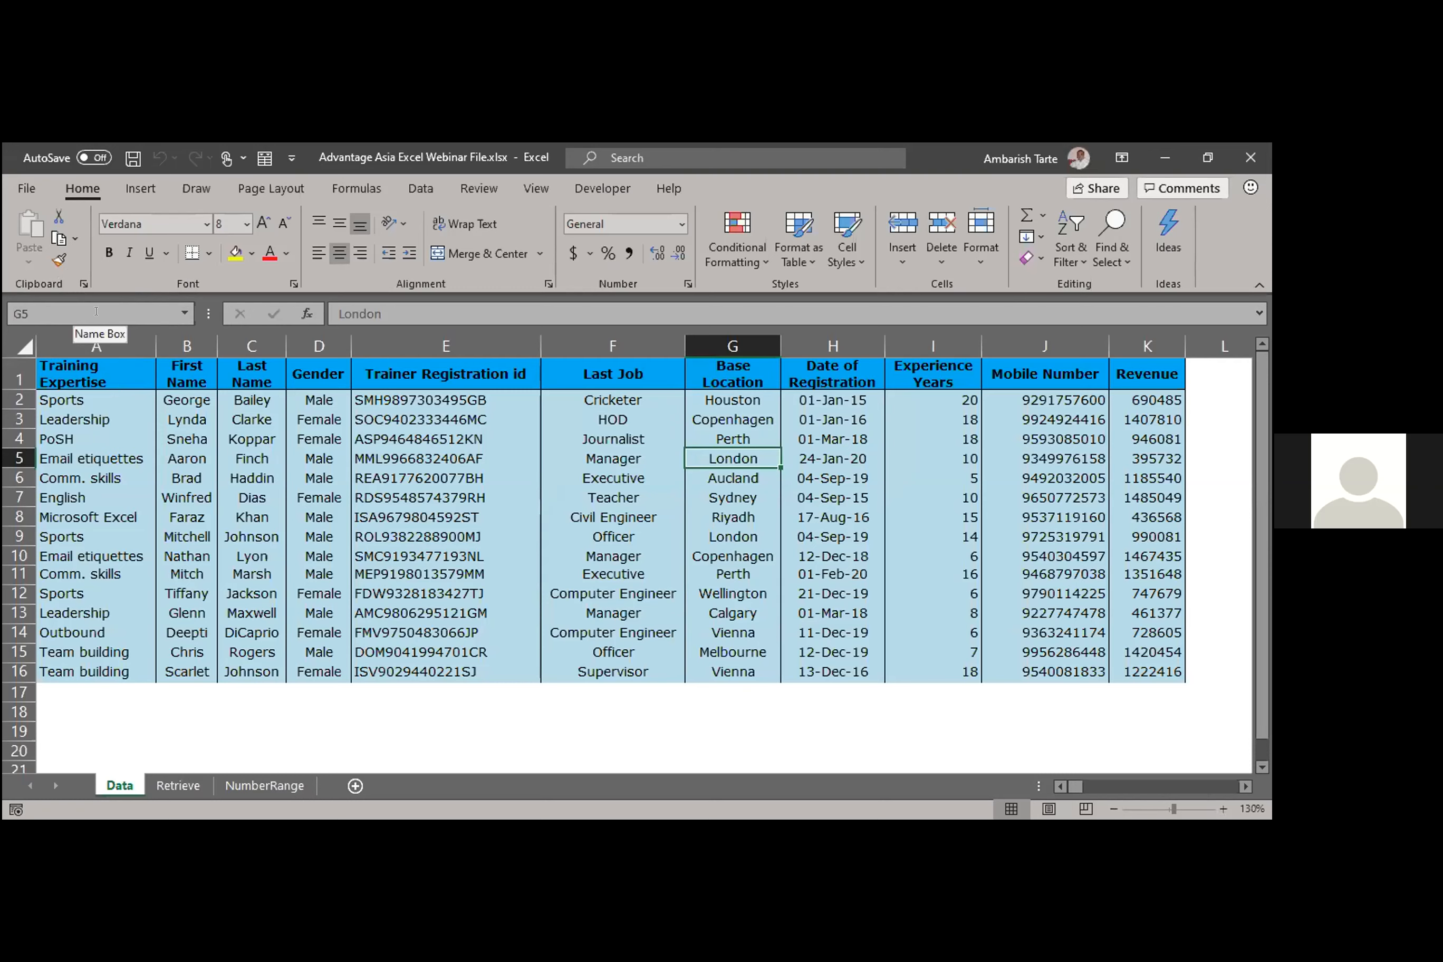
pyautogui.press('ctrl')
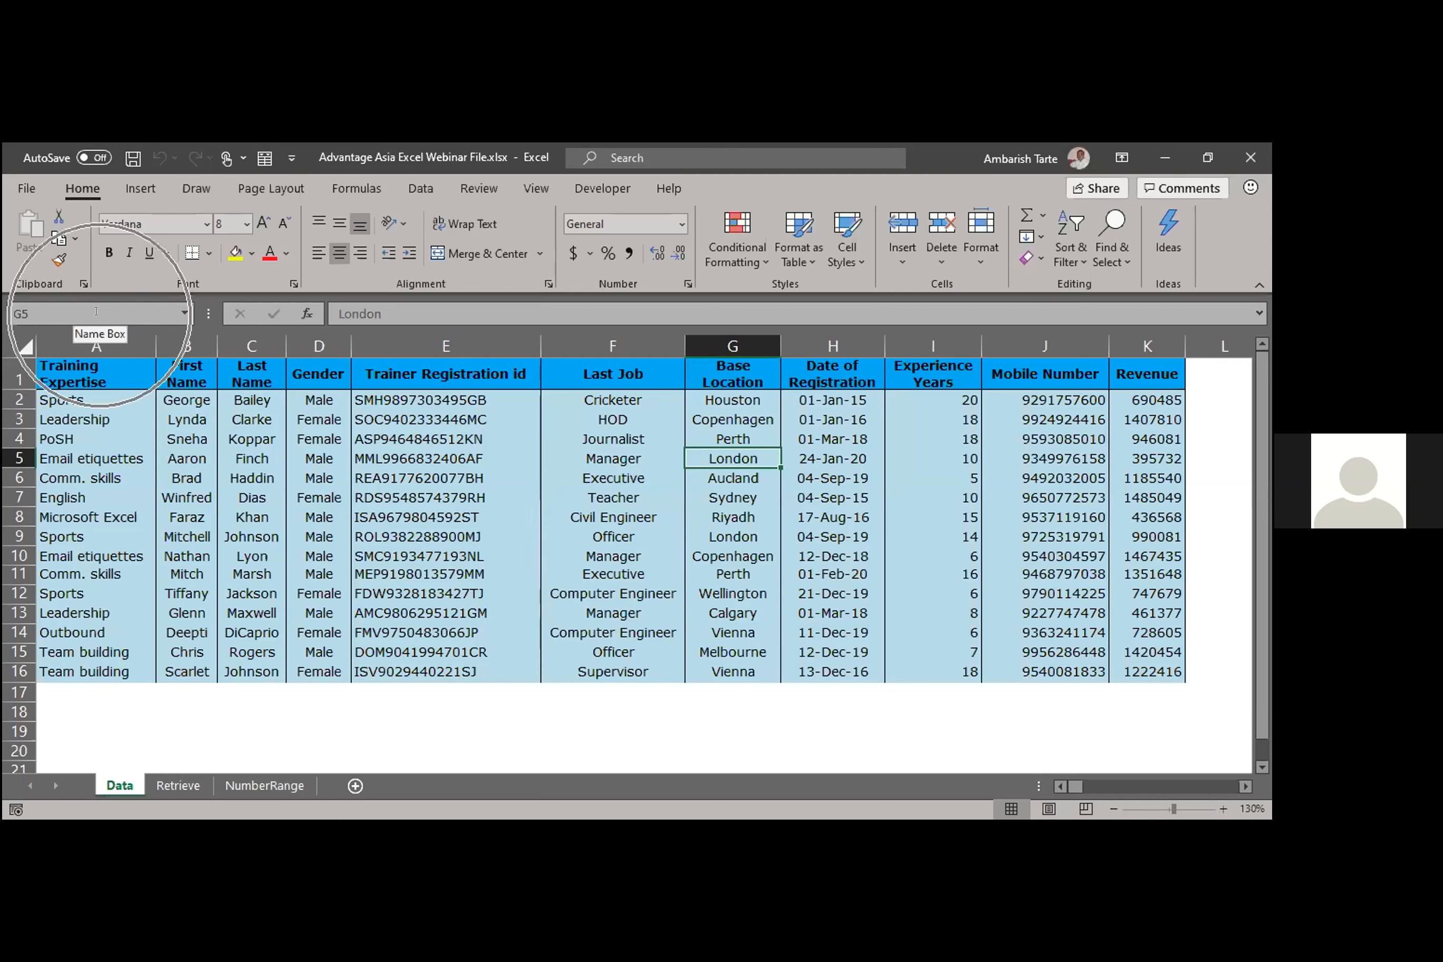
pyautogui.press('ctrl')
pyautogui.press('ctrl')
pyautogui.press('ctrl')
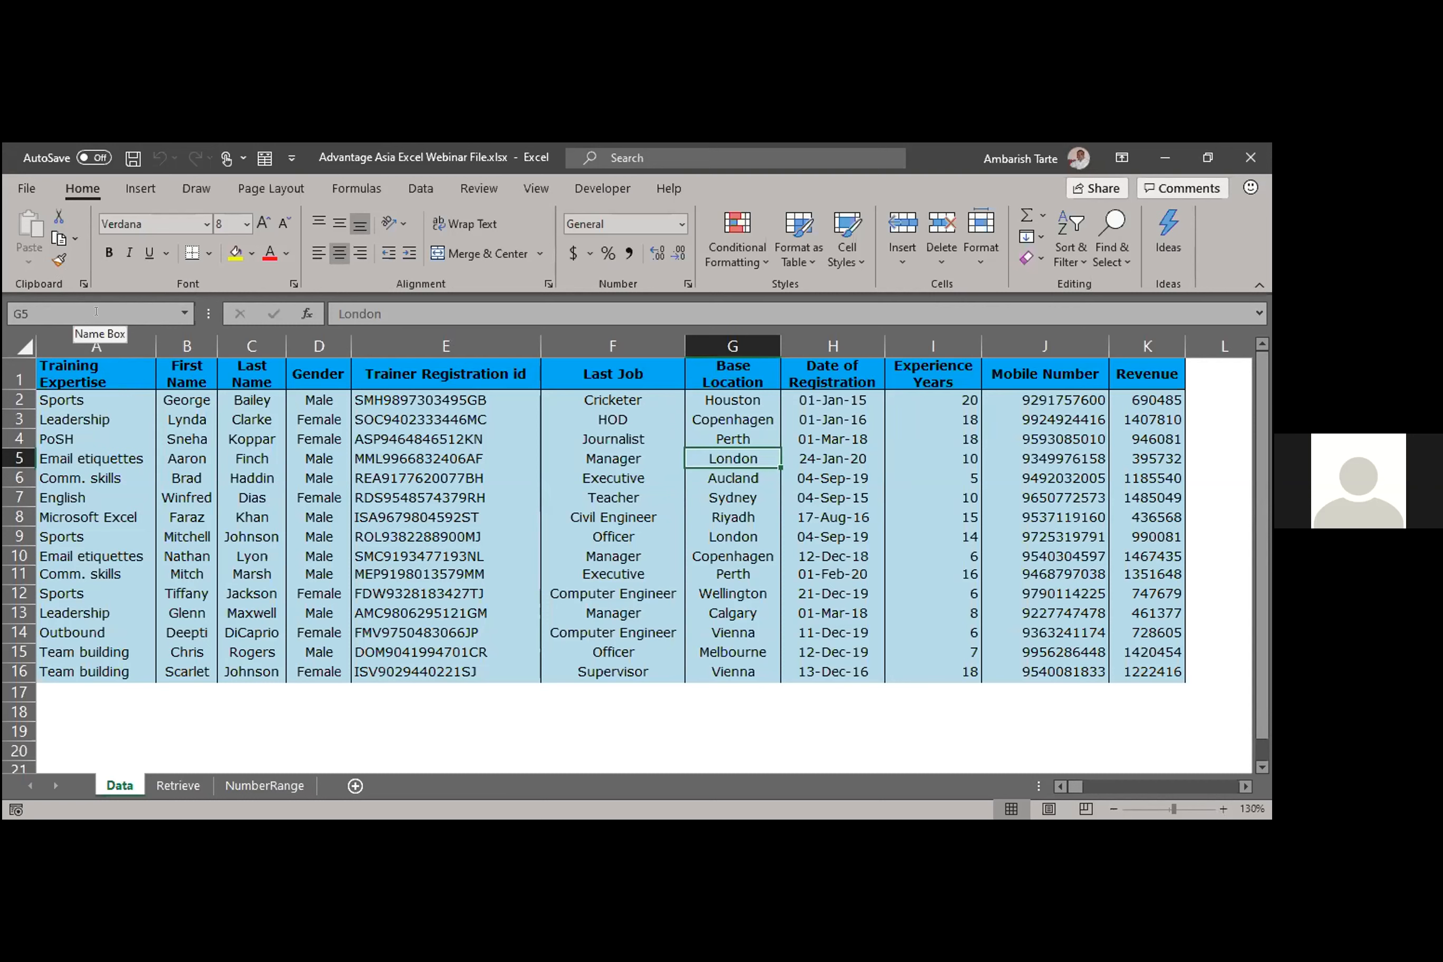
pyautogui.click(101, 380)
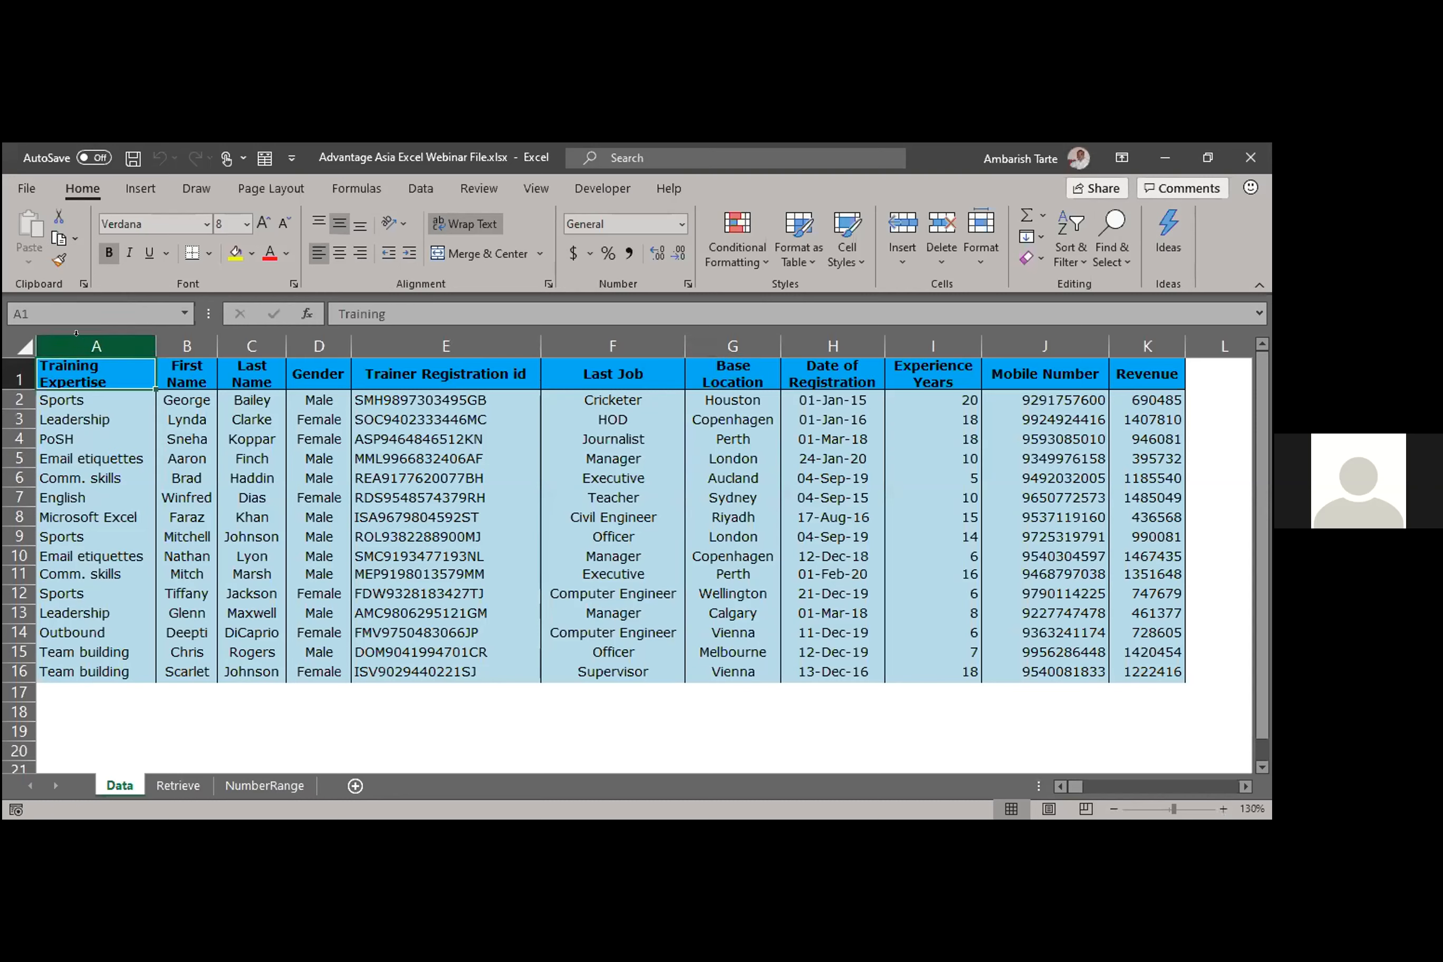
pyautogui.click(169, 434)
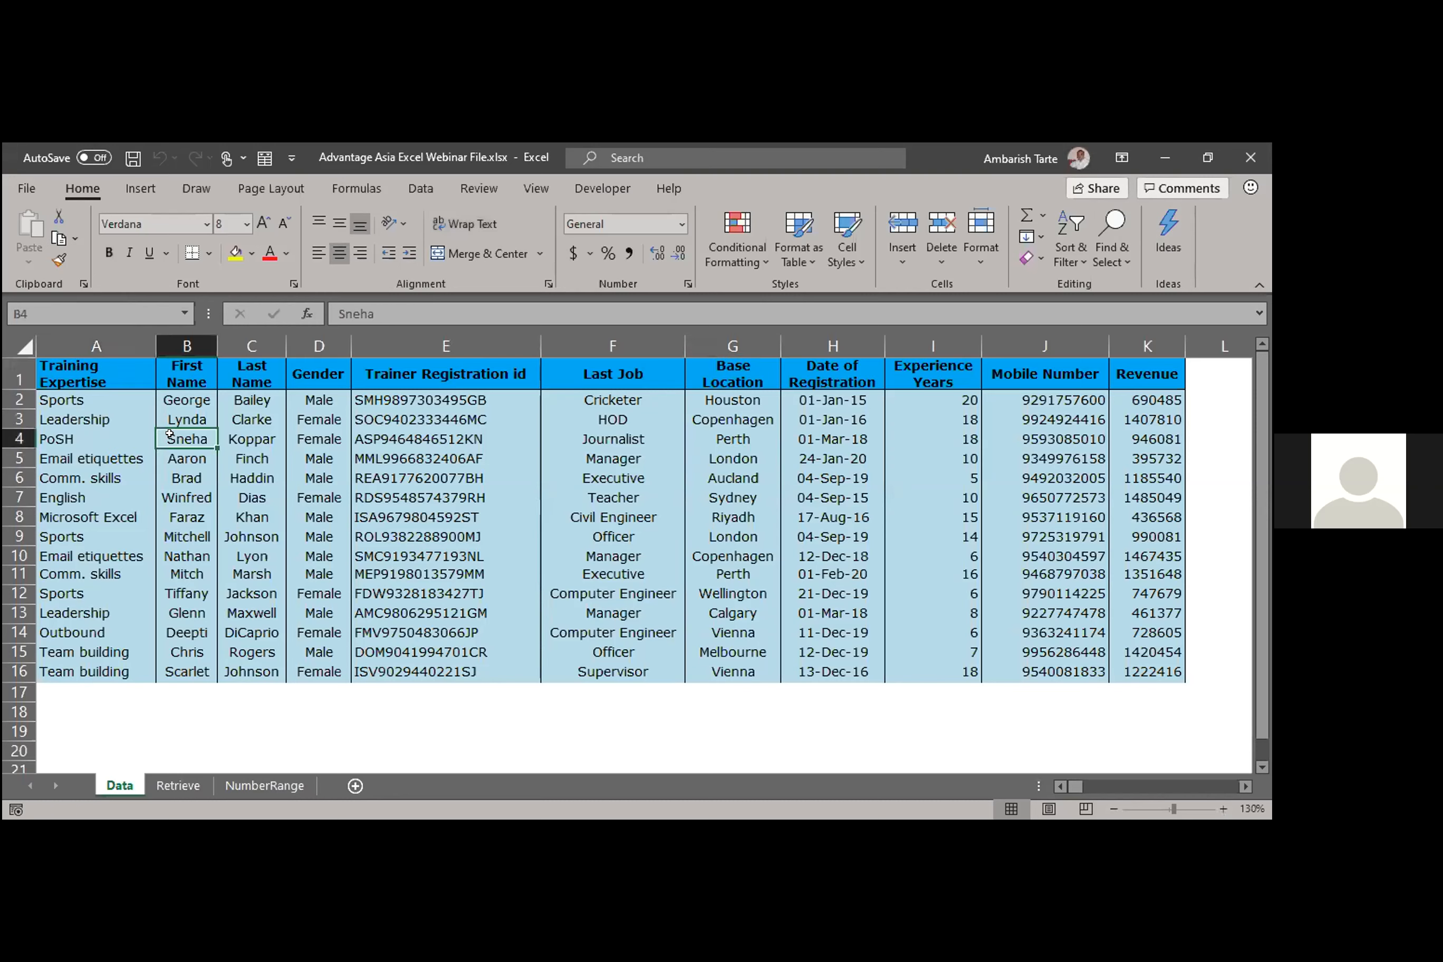
pyautogui.click(273, 475)
pyautogui.click(394, 475)
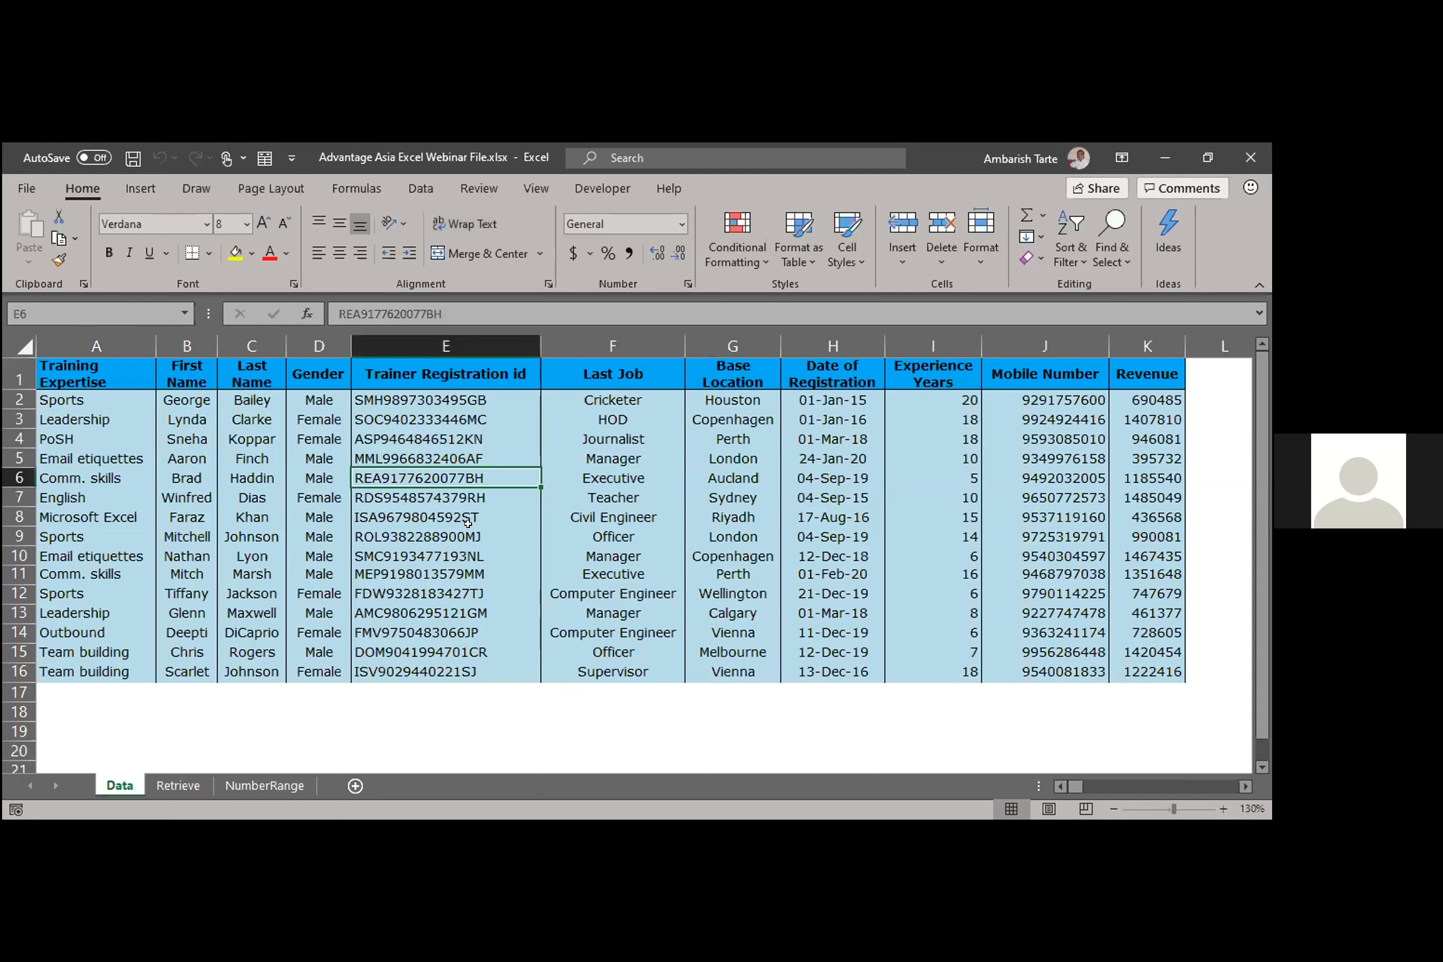
pyautogui.click(467, 529)
pyautogui.click(577, 519)
pyautogui.click(592, 475)
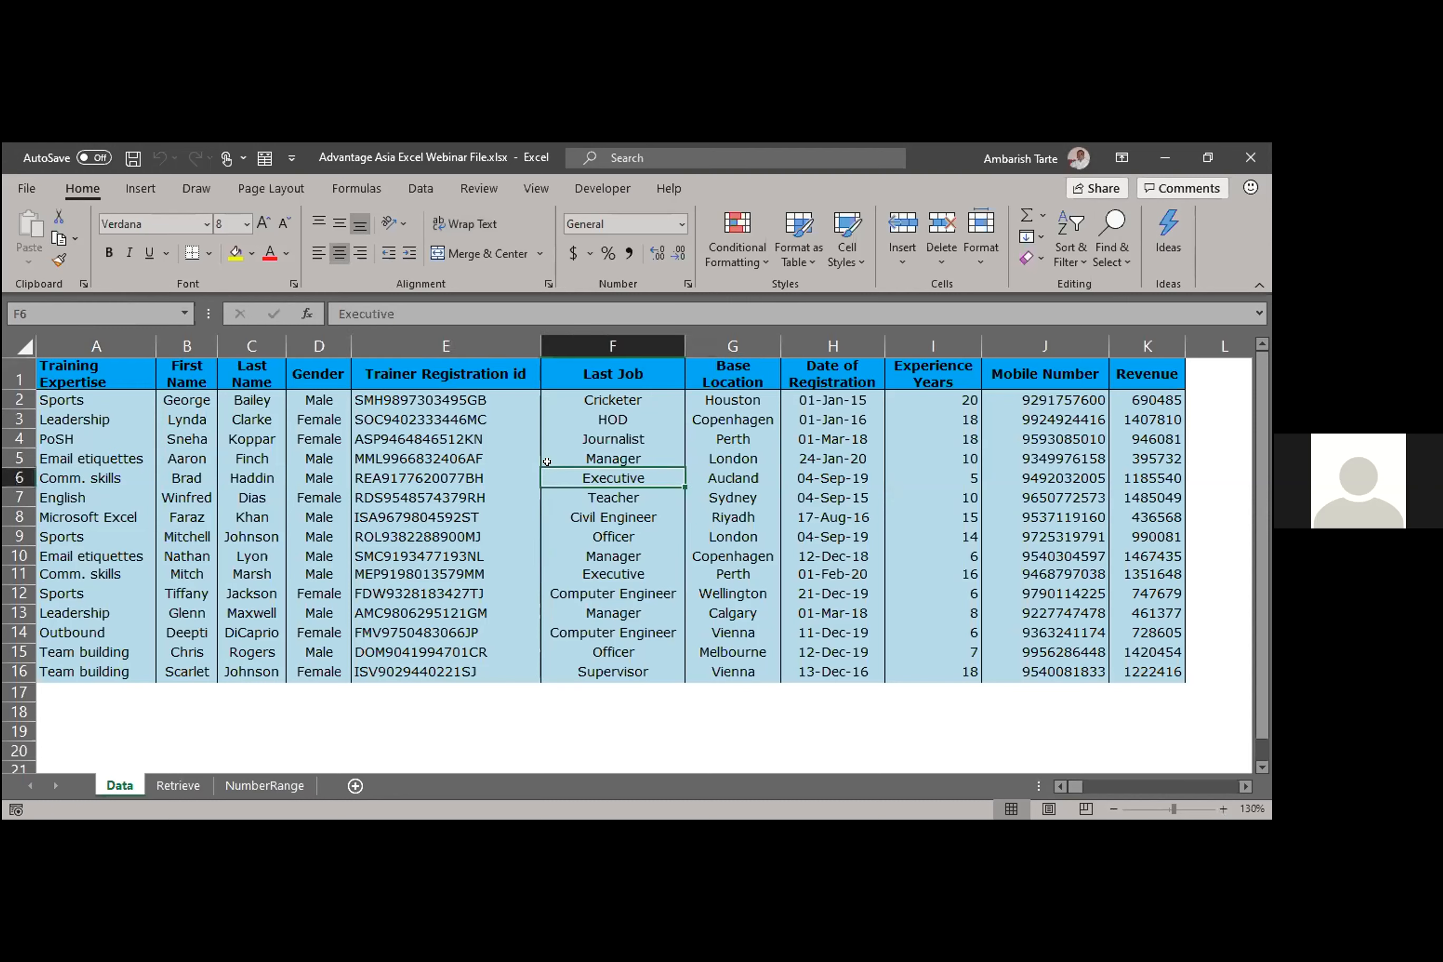
pyautogui.click(470, 508)
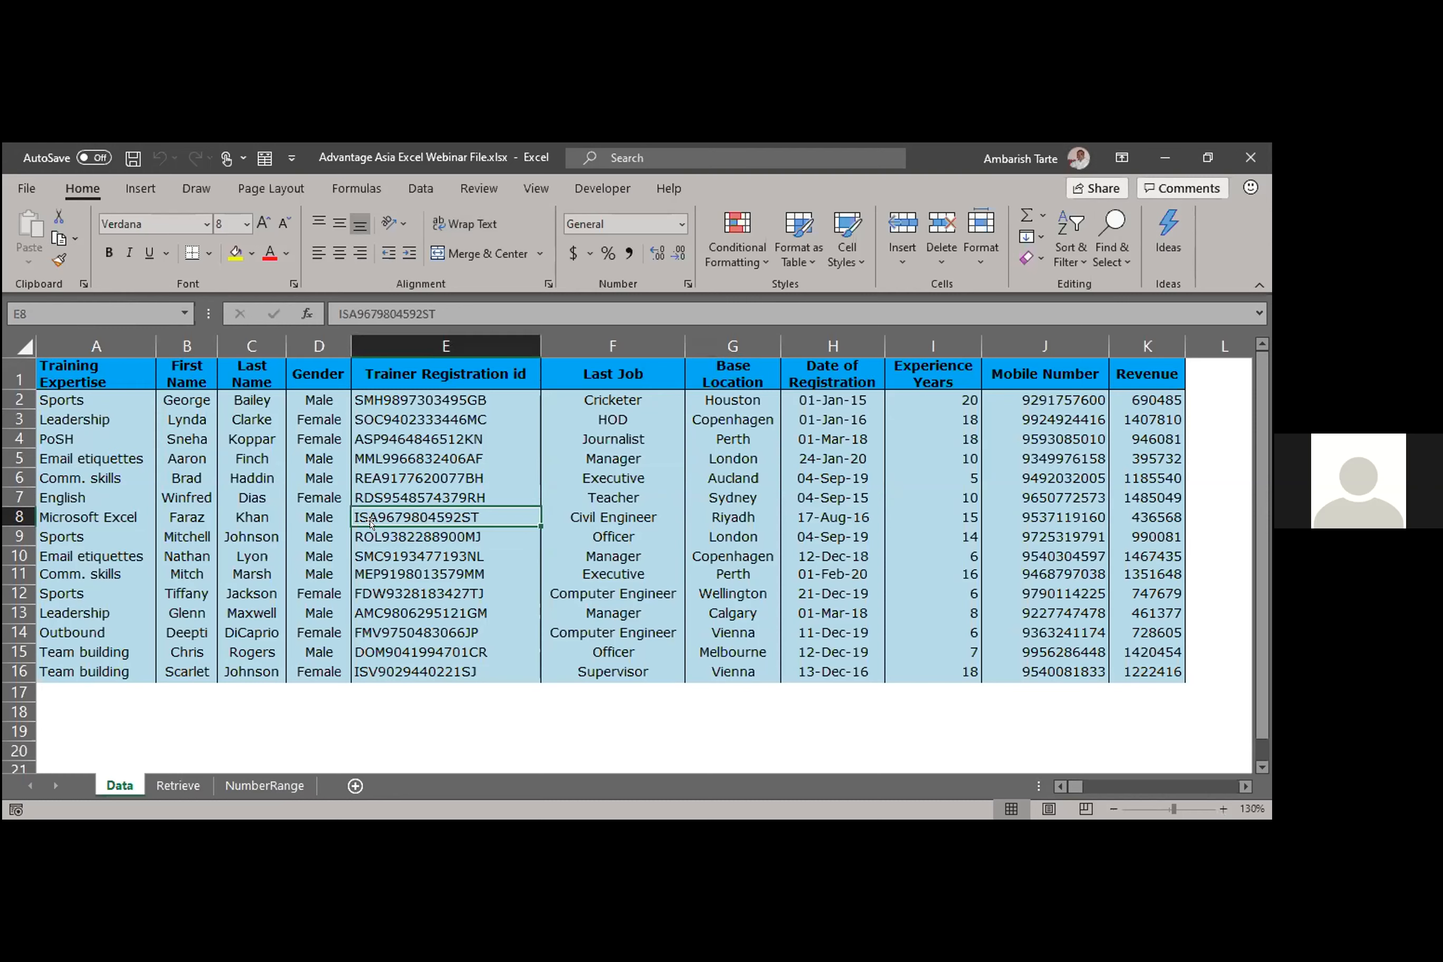
# Step: Widen the Name Box and select cells A4, B6 and B2 to examine their addresses
pyautogui.click(100, 431)
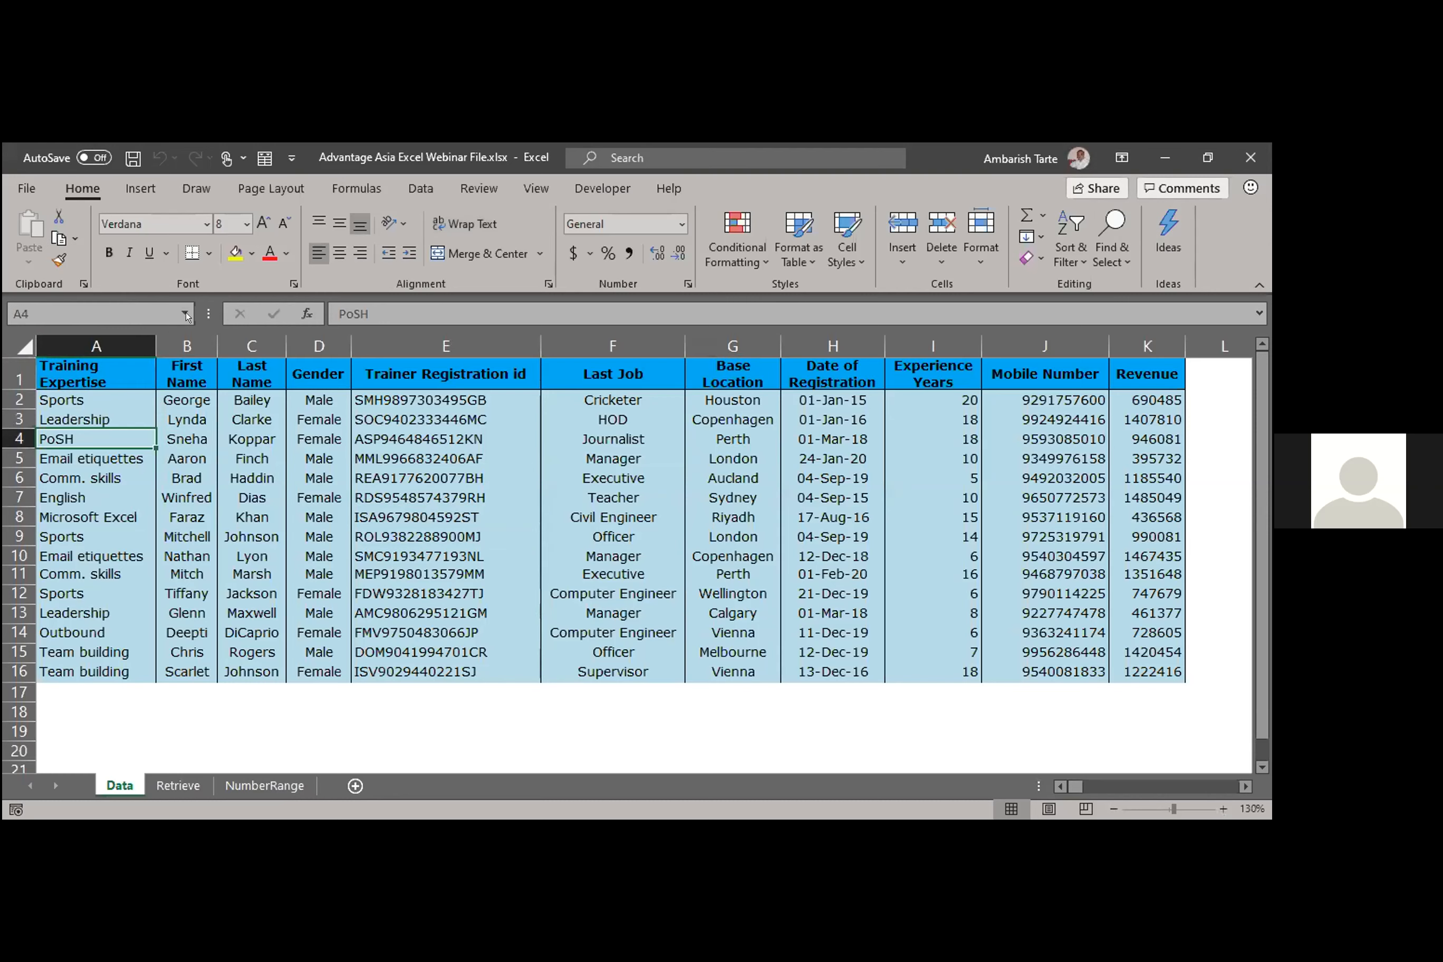
pyautogui.moveTo(208, 314); pyautogui.dragTo(278, 309)
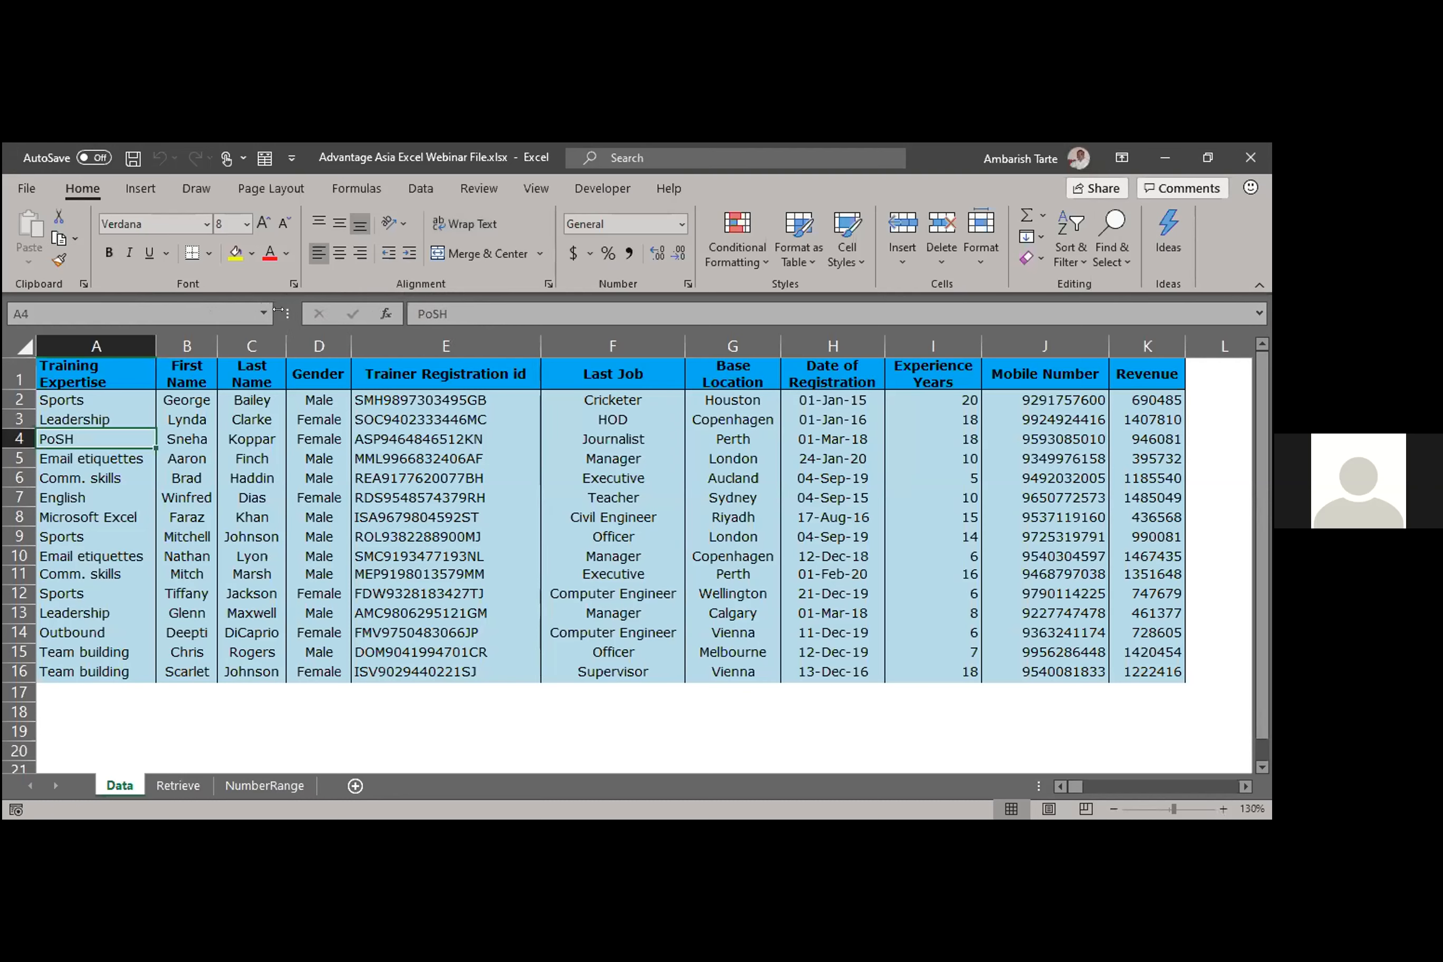
pyautogui.click(176, 478)
pyautogui.click(202, 397)
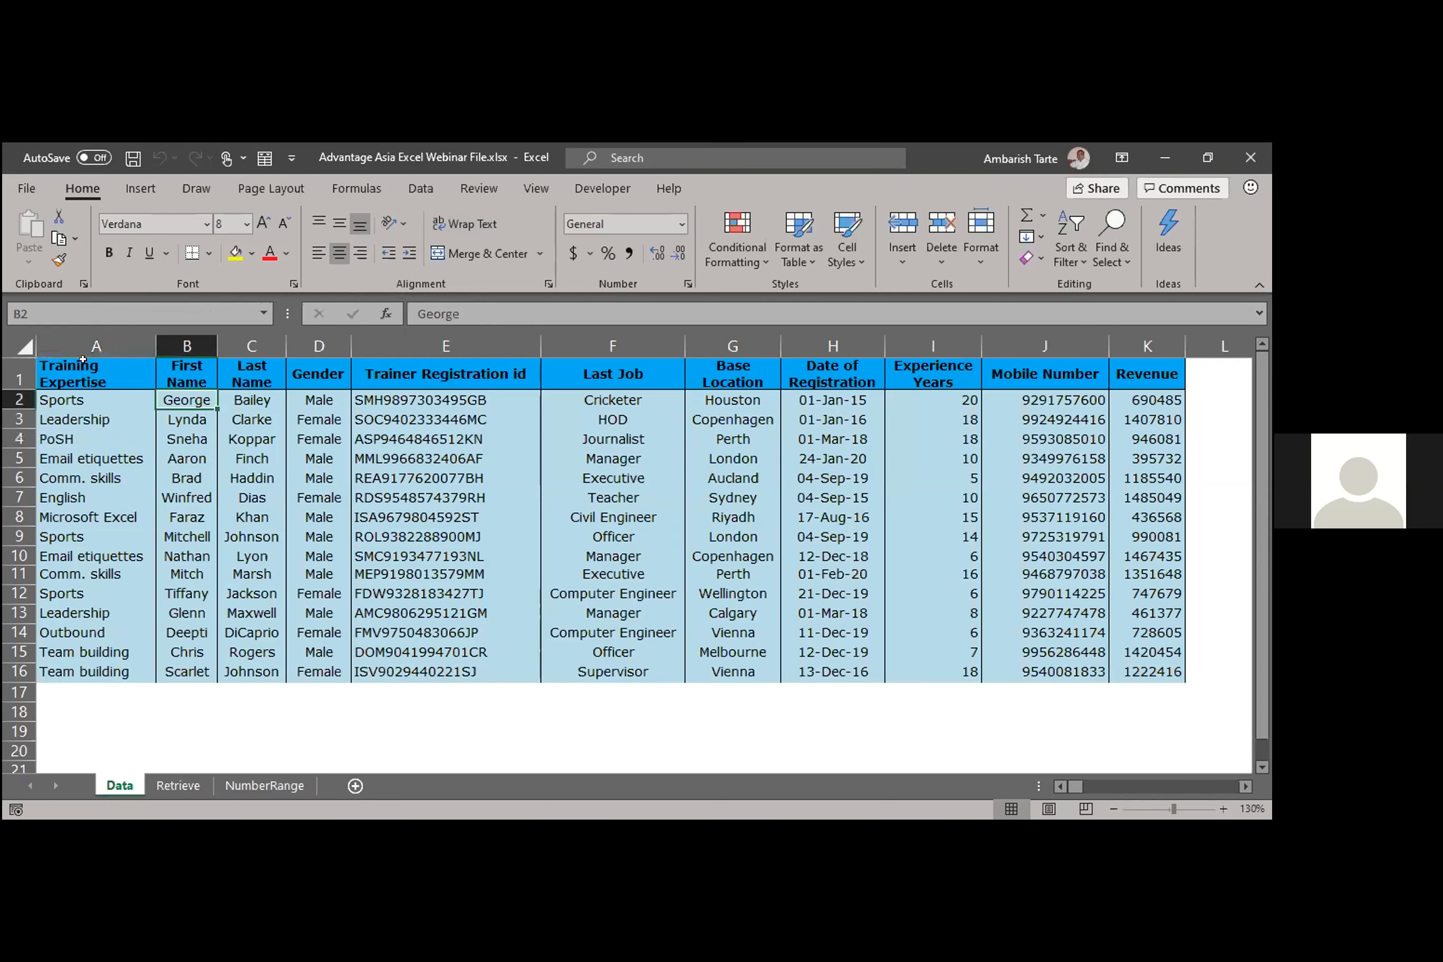
# Step: Select the whole Data worksheet at once, and return the selection to the single cell C6
pyautogui.click(24, 345)
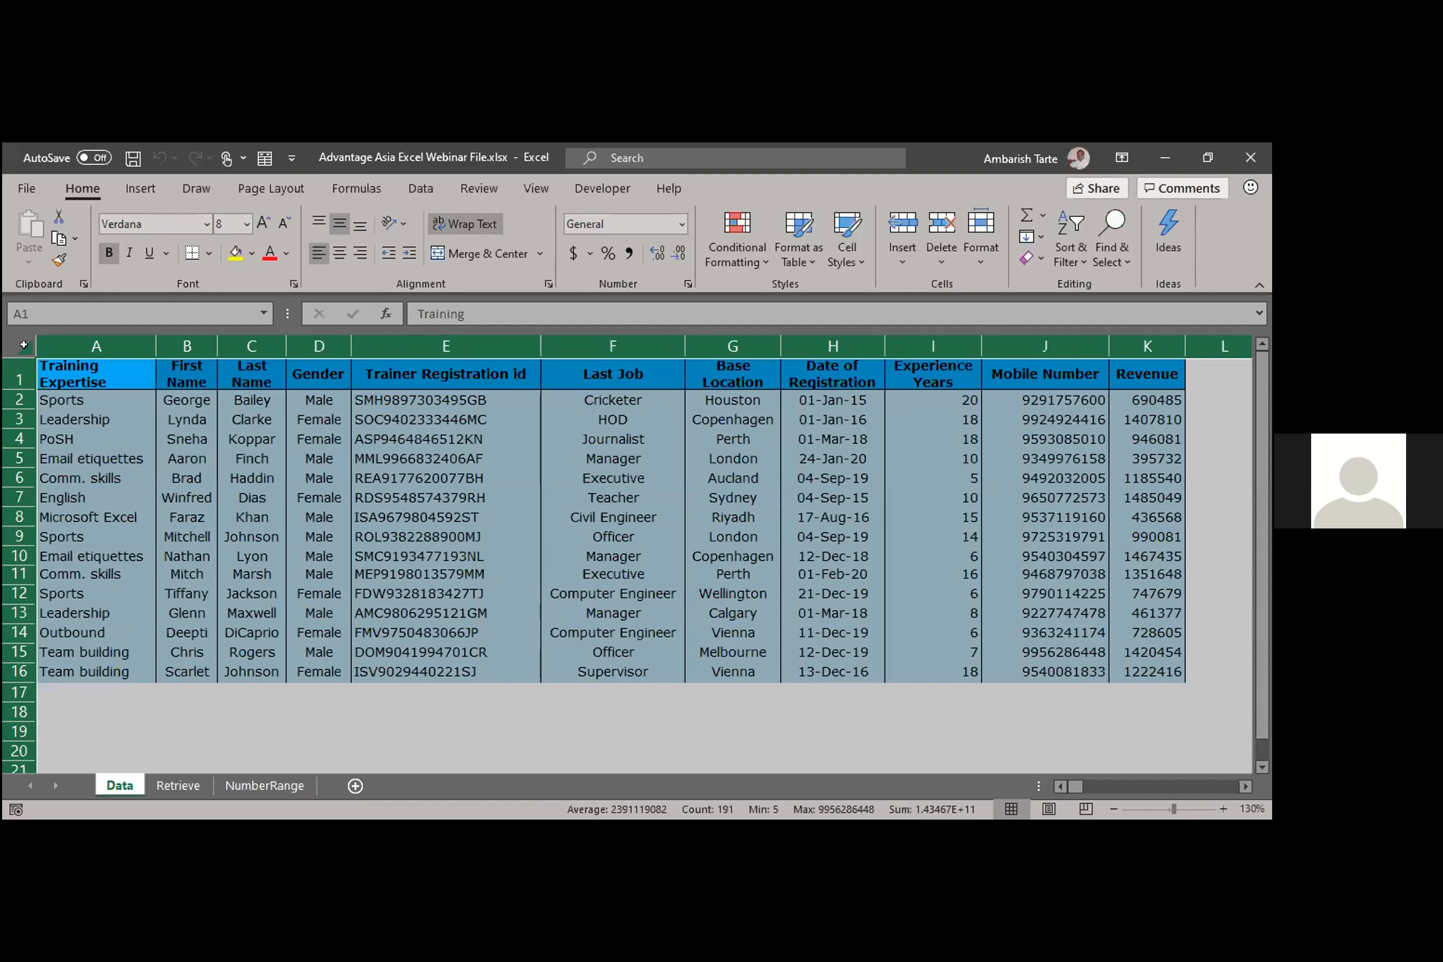
pyautogui.click(23, 345)
pyautogui.click(24, 345)
pyautogui.click(260, 474)
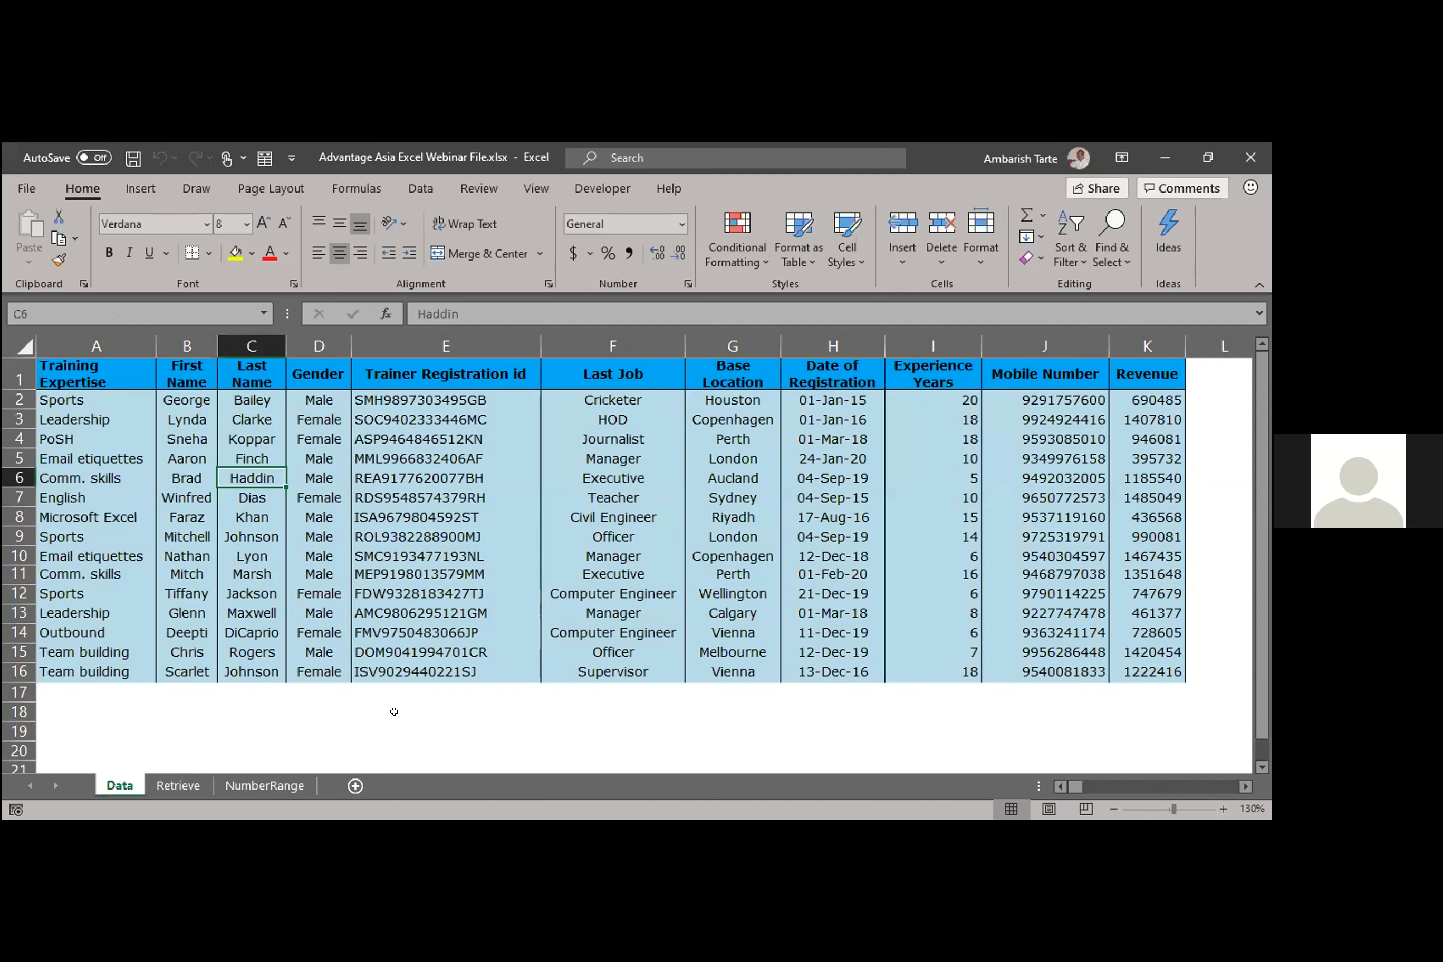
# Step: Select cells G8 and F12 in turn and examine their contents in the formula bar
pyautogui.hotkey('alt', 'Tab')
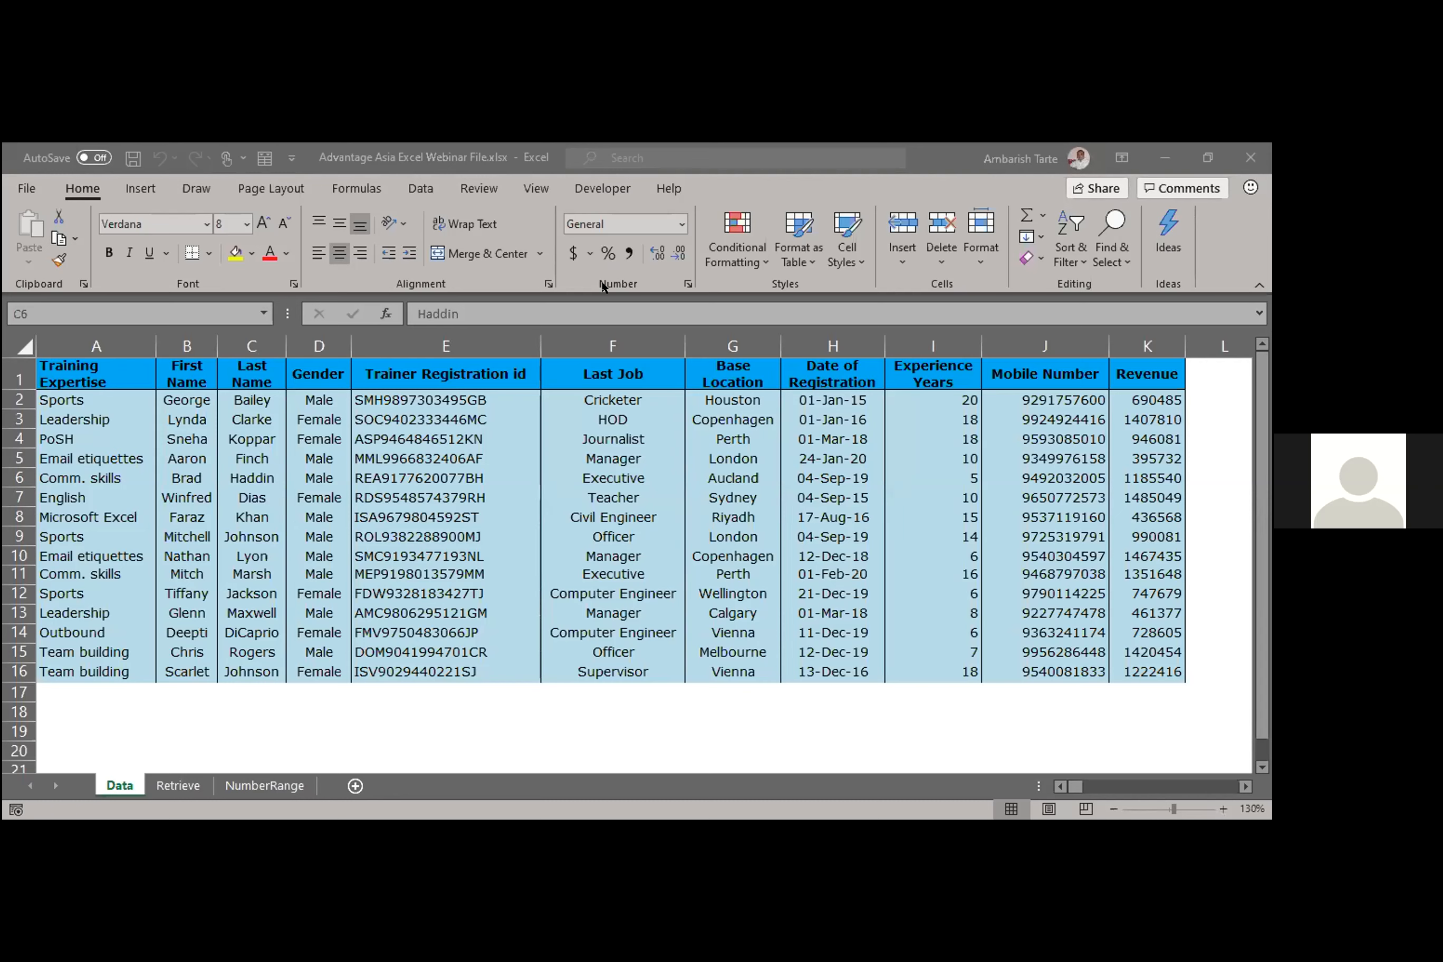
pyautogui.click(724, 493)
pyautogui.click(725, 510)
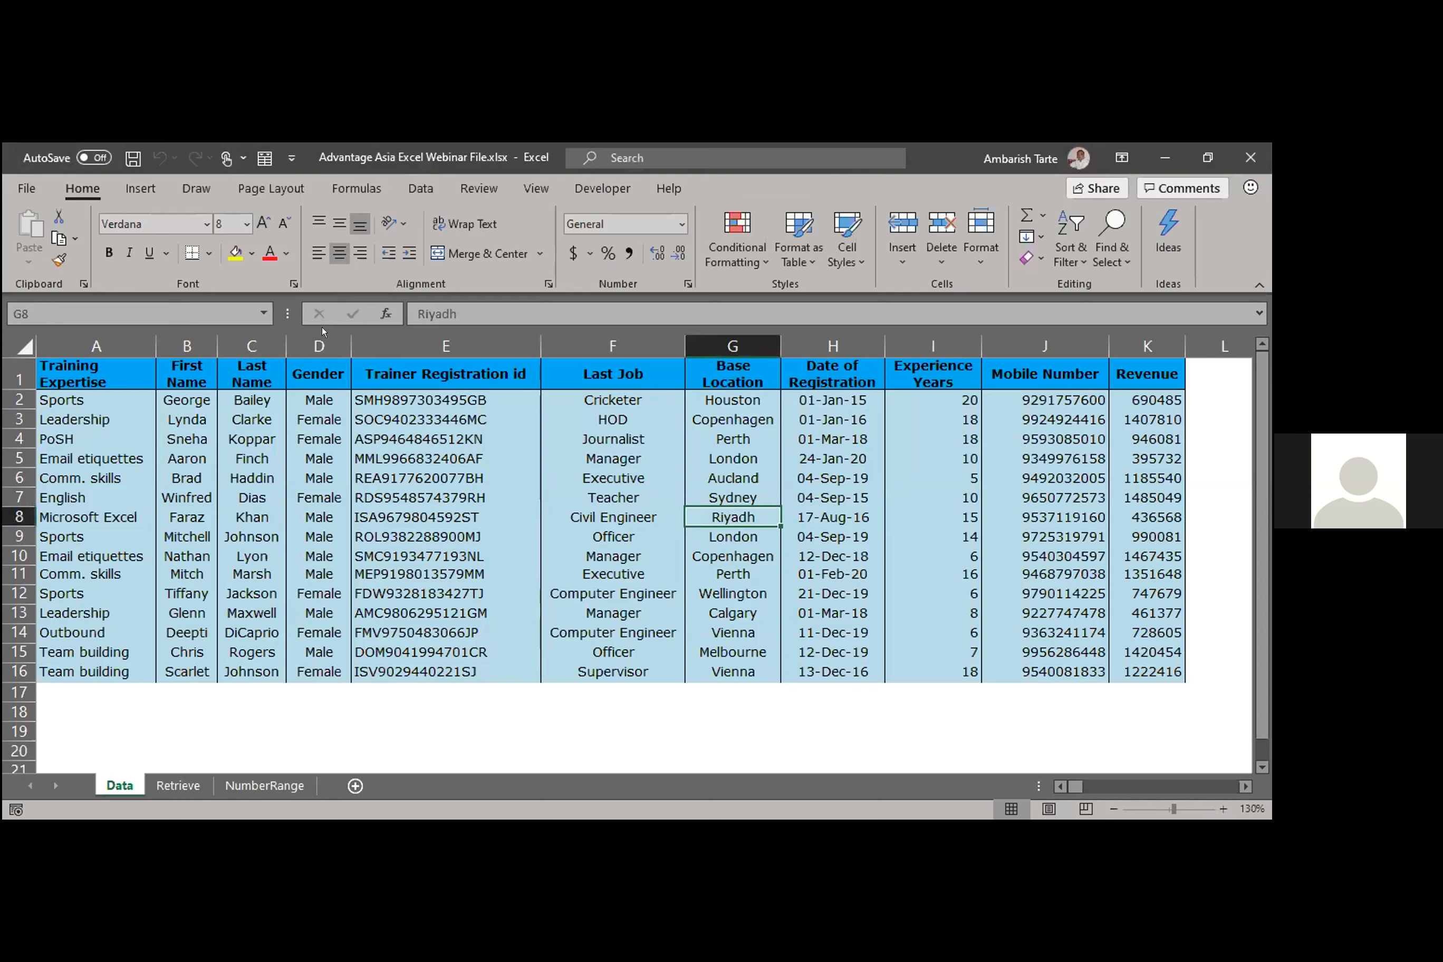
pyautogui.press('ctrl')
pyautogui.click(574, 585)
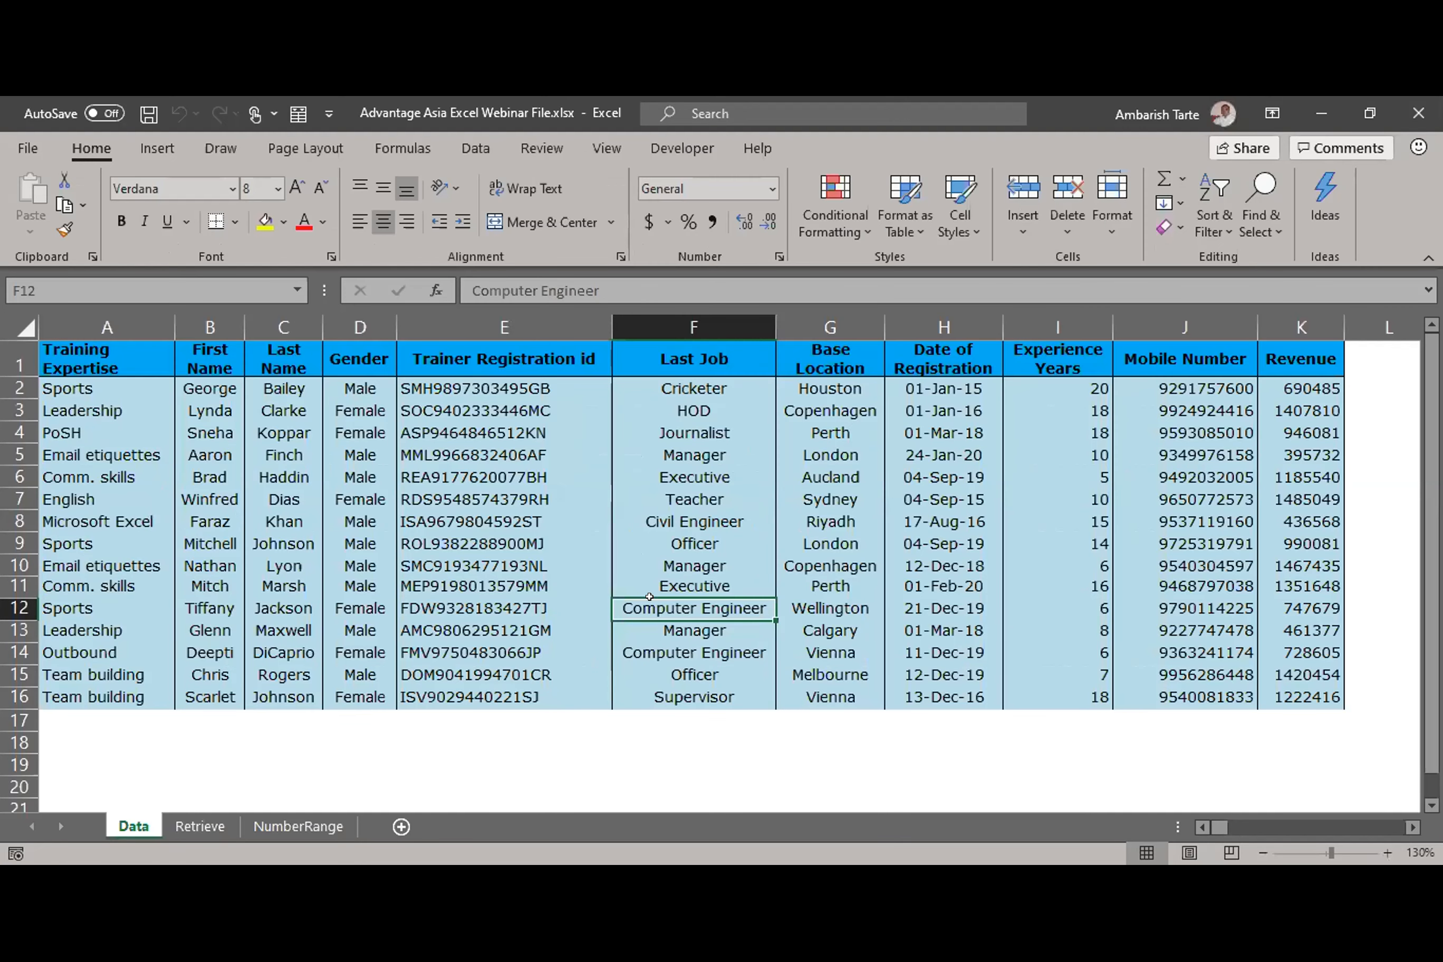
pyautogui.hotkey('alt', 'Tab')
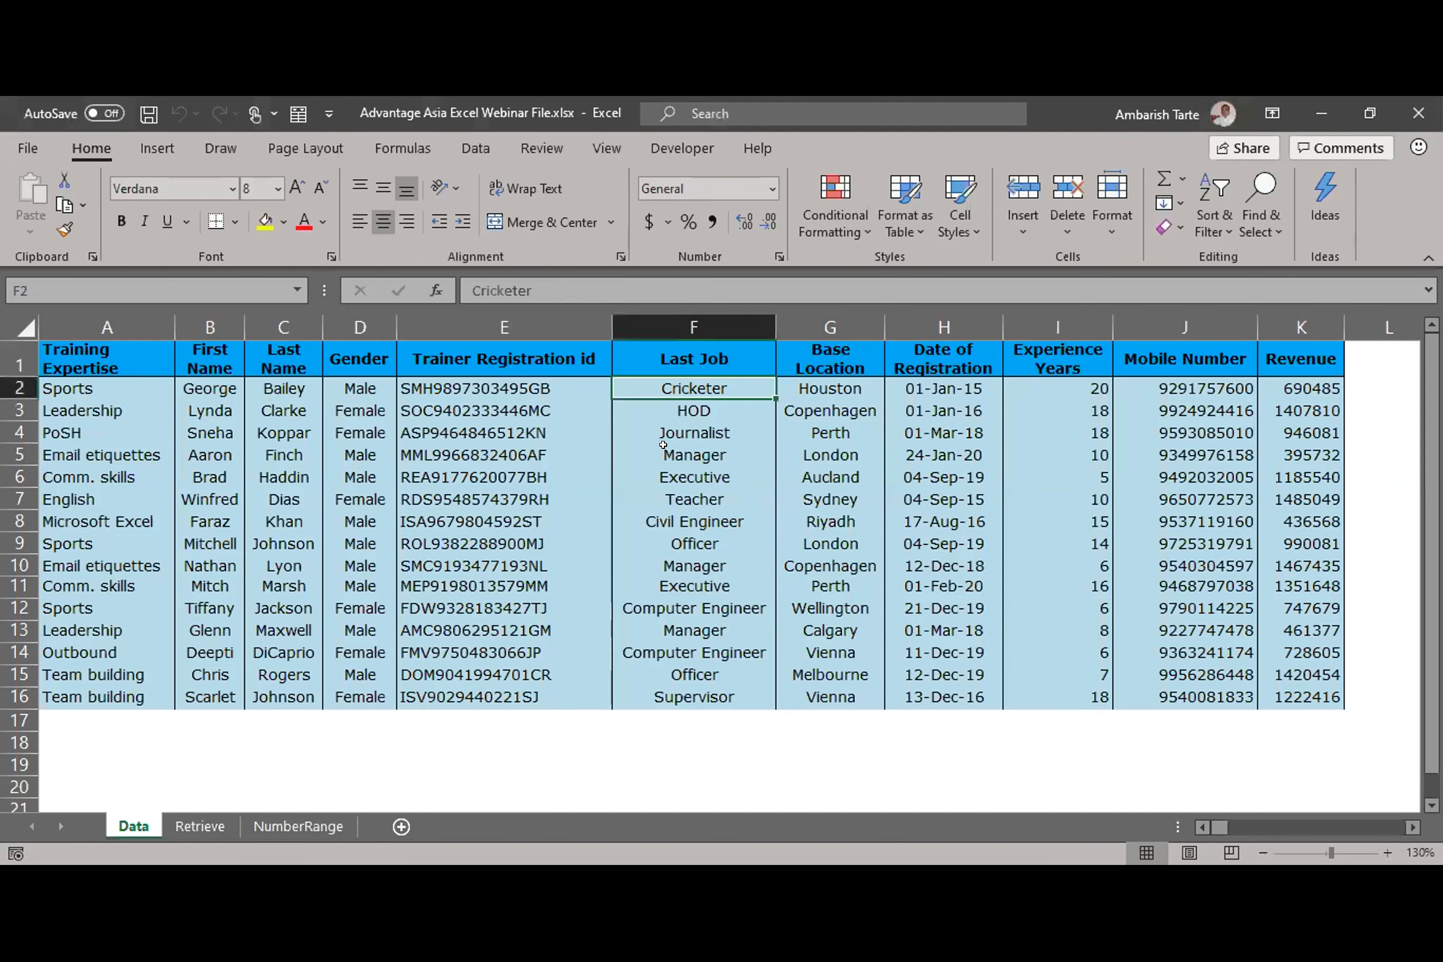
# Step: Select cell F5 in the Last Job column and examine the data commands and sort options available for it
pyautogui.click(663, 456)
pyautogui.click(475, 148)
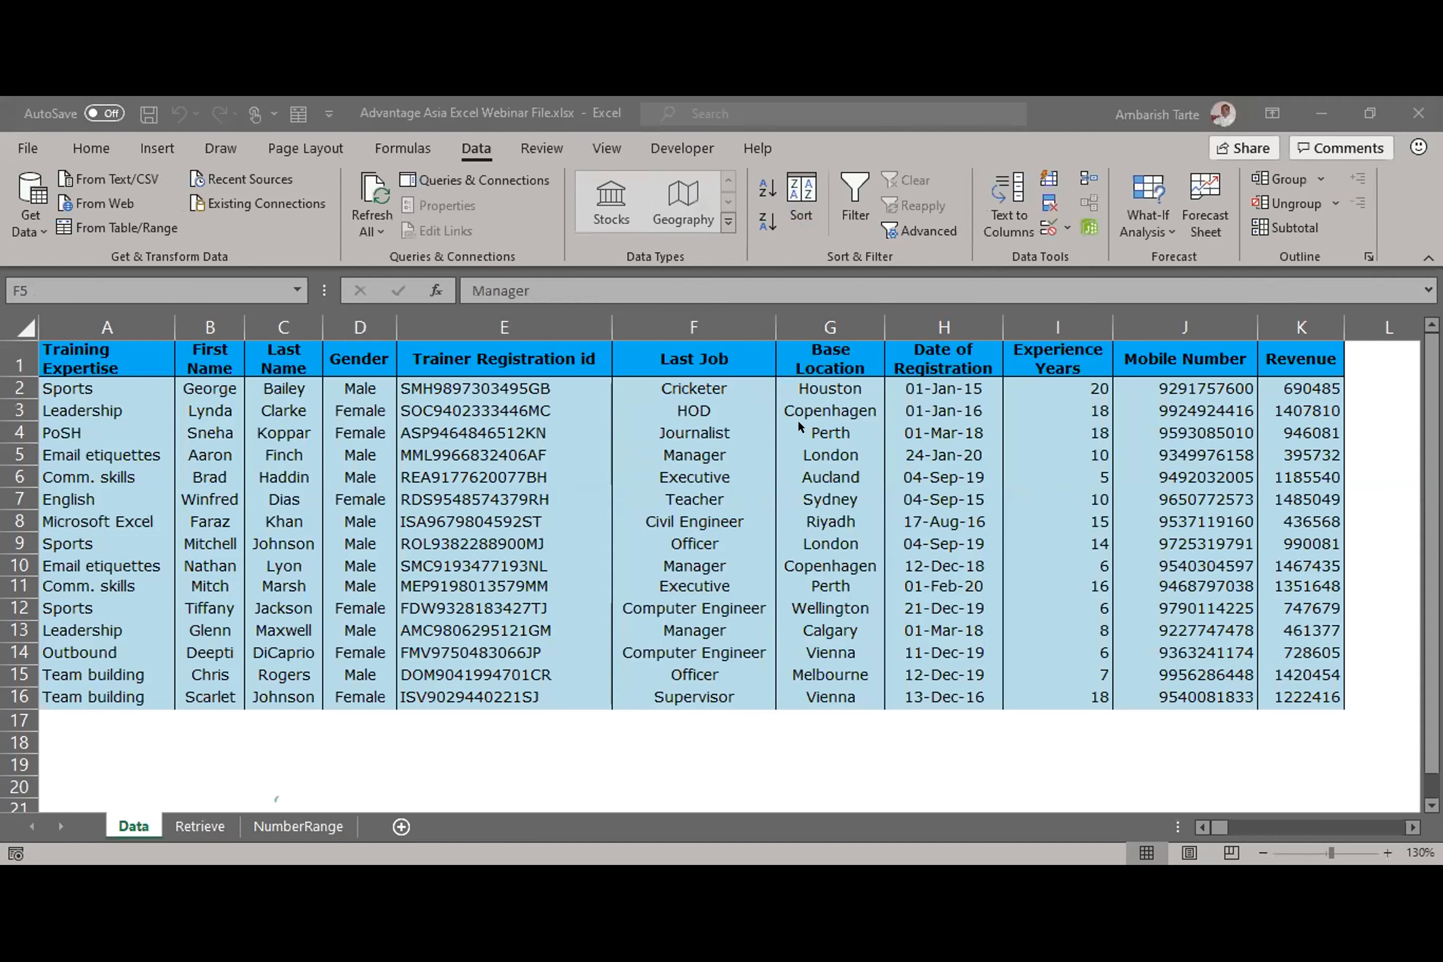
pyautogui.click(704, 452)
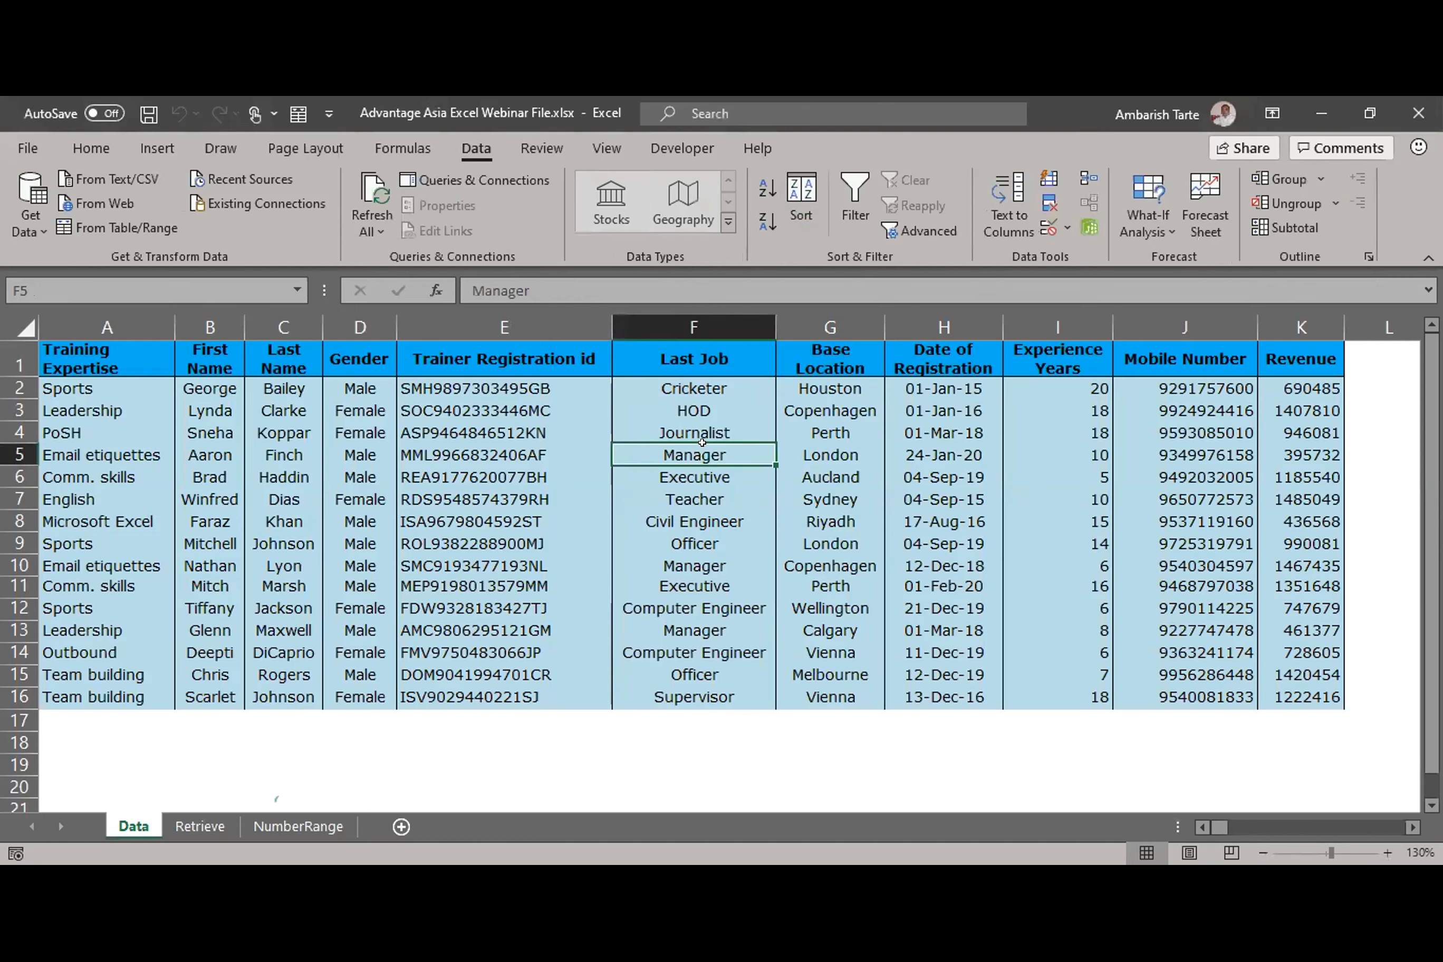
pyautogui.rightClick(704, 444)
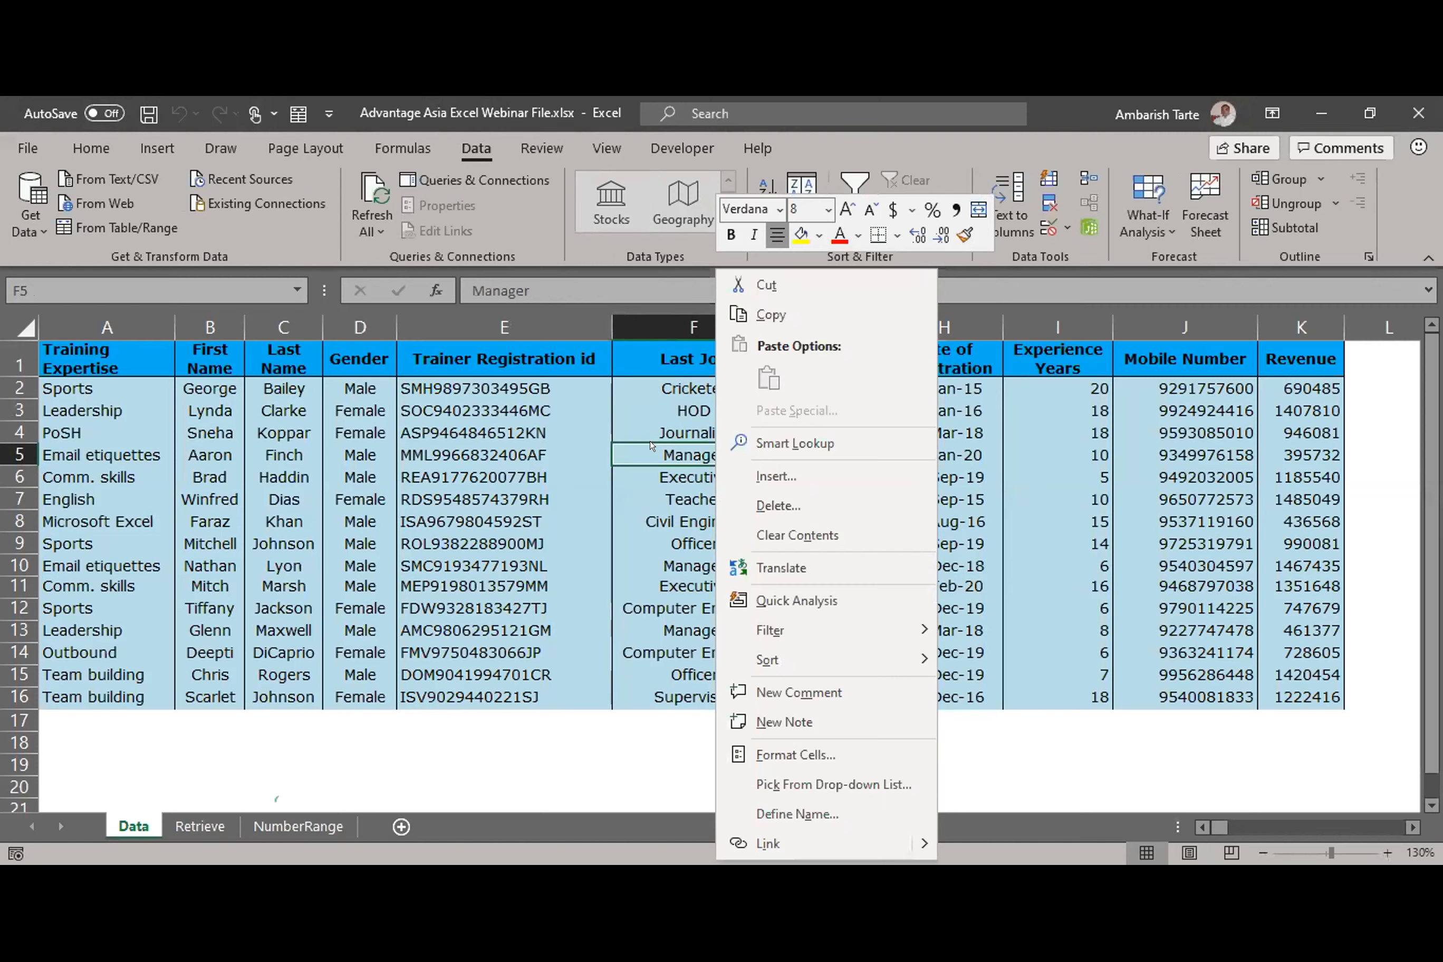
pyautogui.rightClick(661, 453)
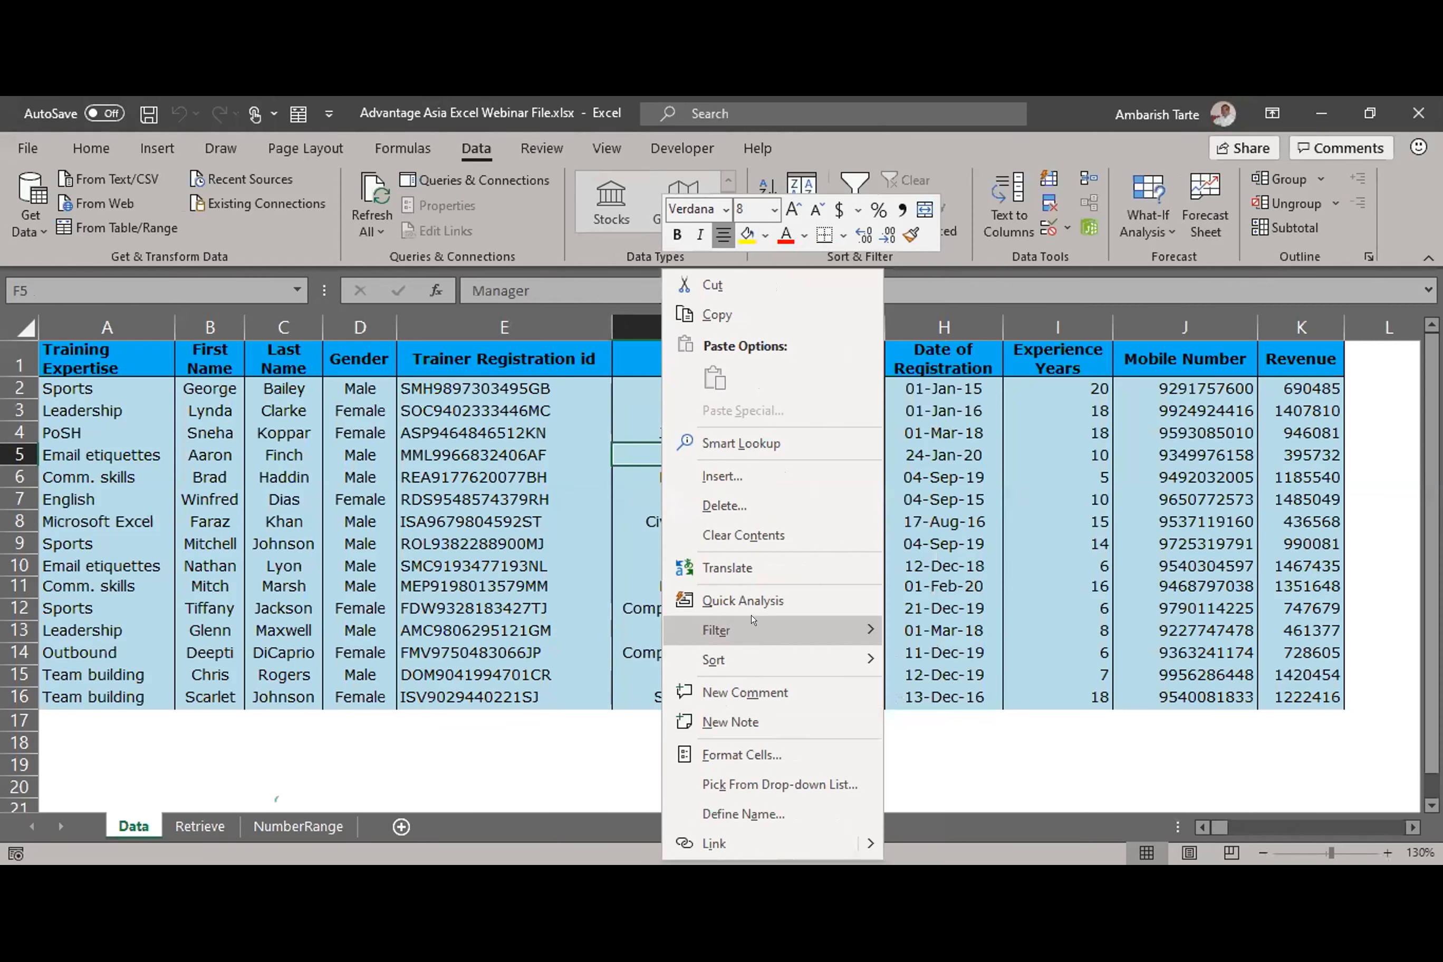
pyautogui.moveTo(753, 663)
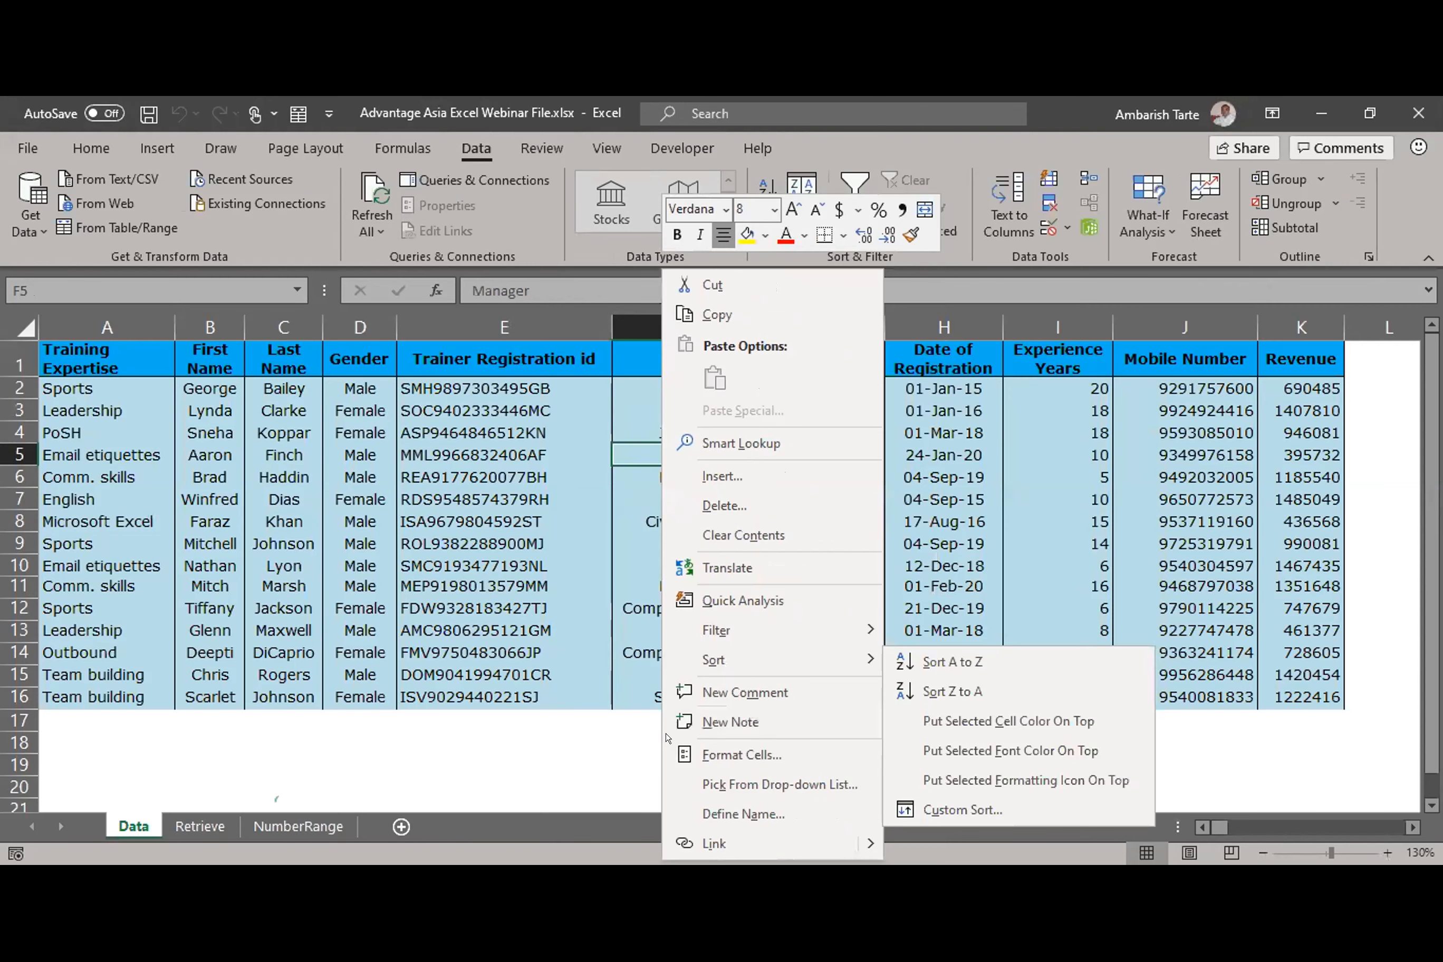
pyautogui.hotkey('alt', 'Tab')
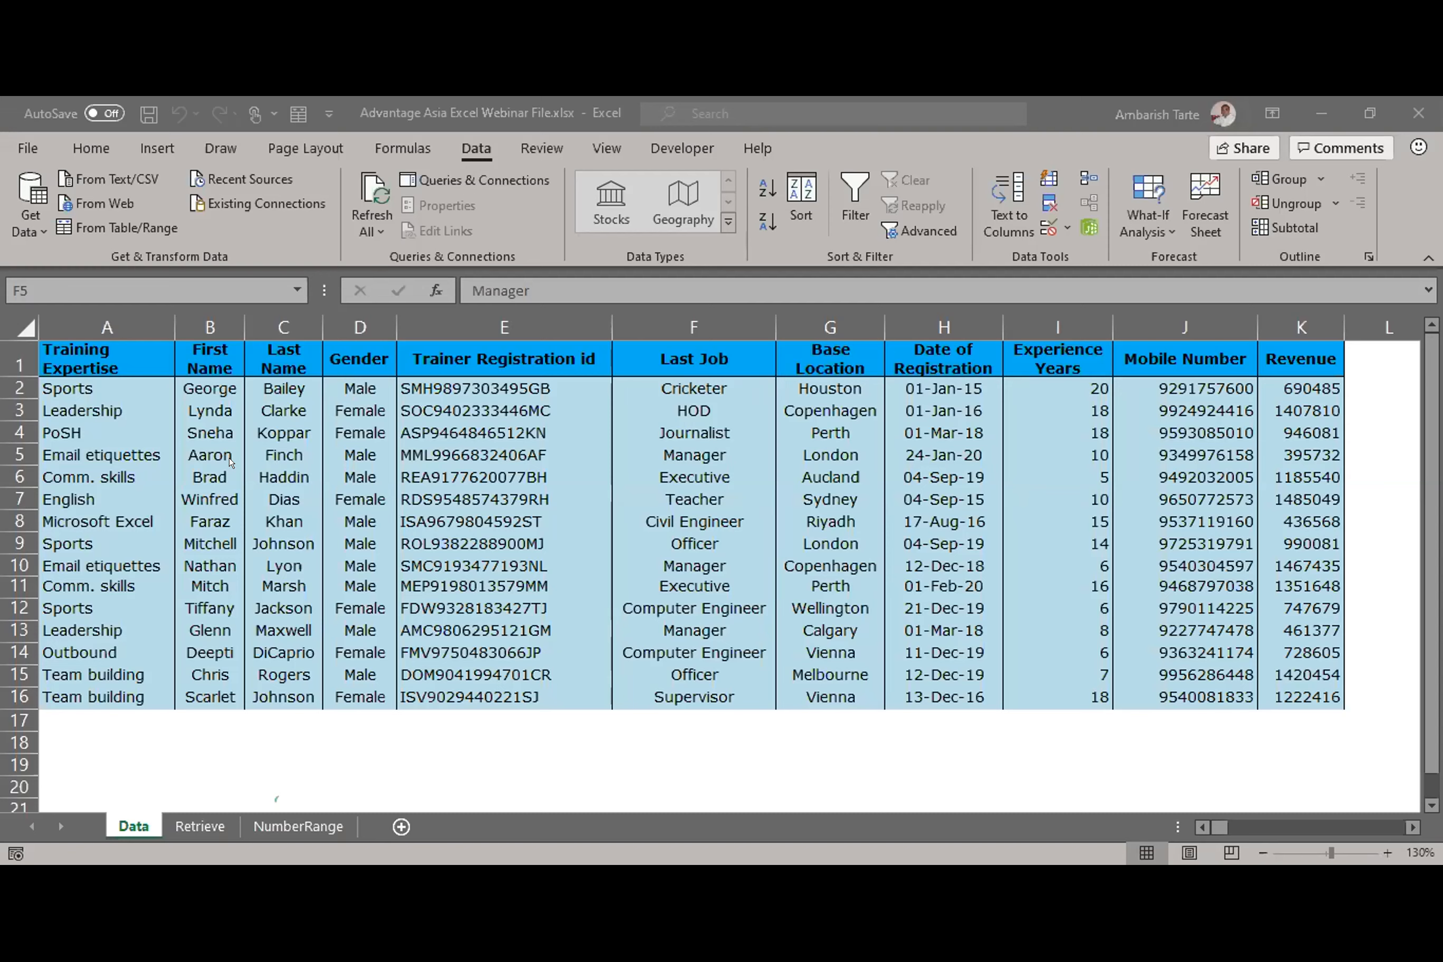
# Step: Select cell B5 and move the active cell one column at a time along row 5 to K5
pyautogui.click(194, 443)
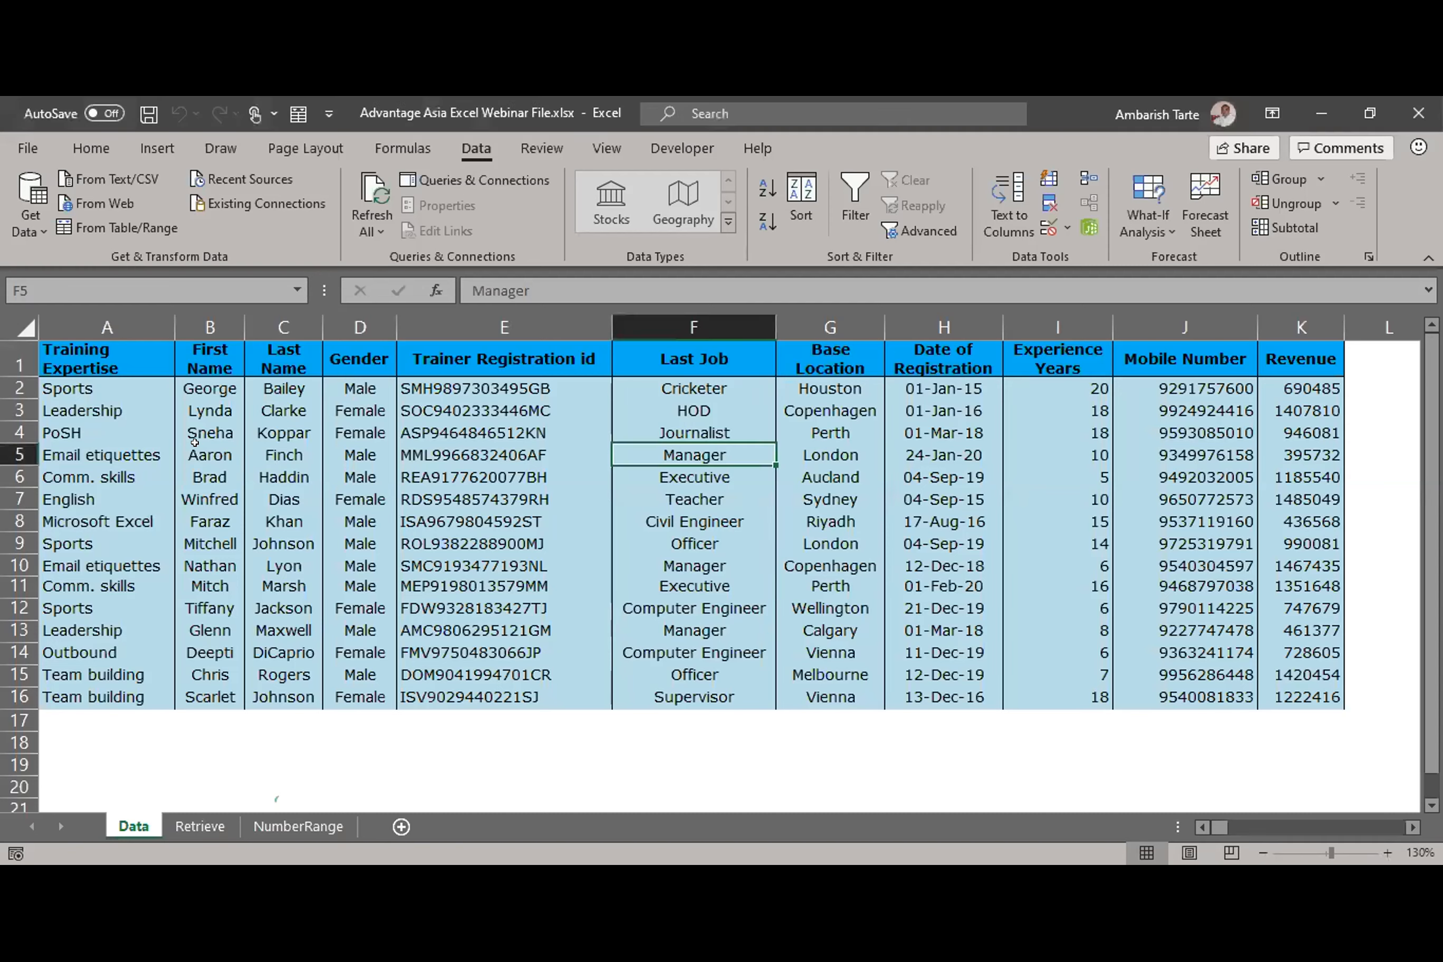
pyautogui.click(194, 443)
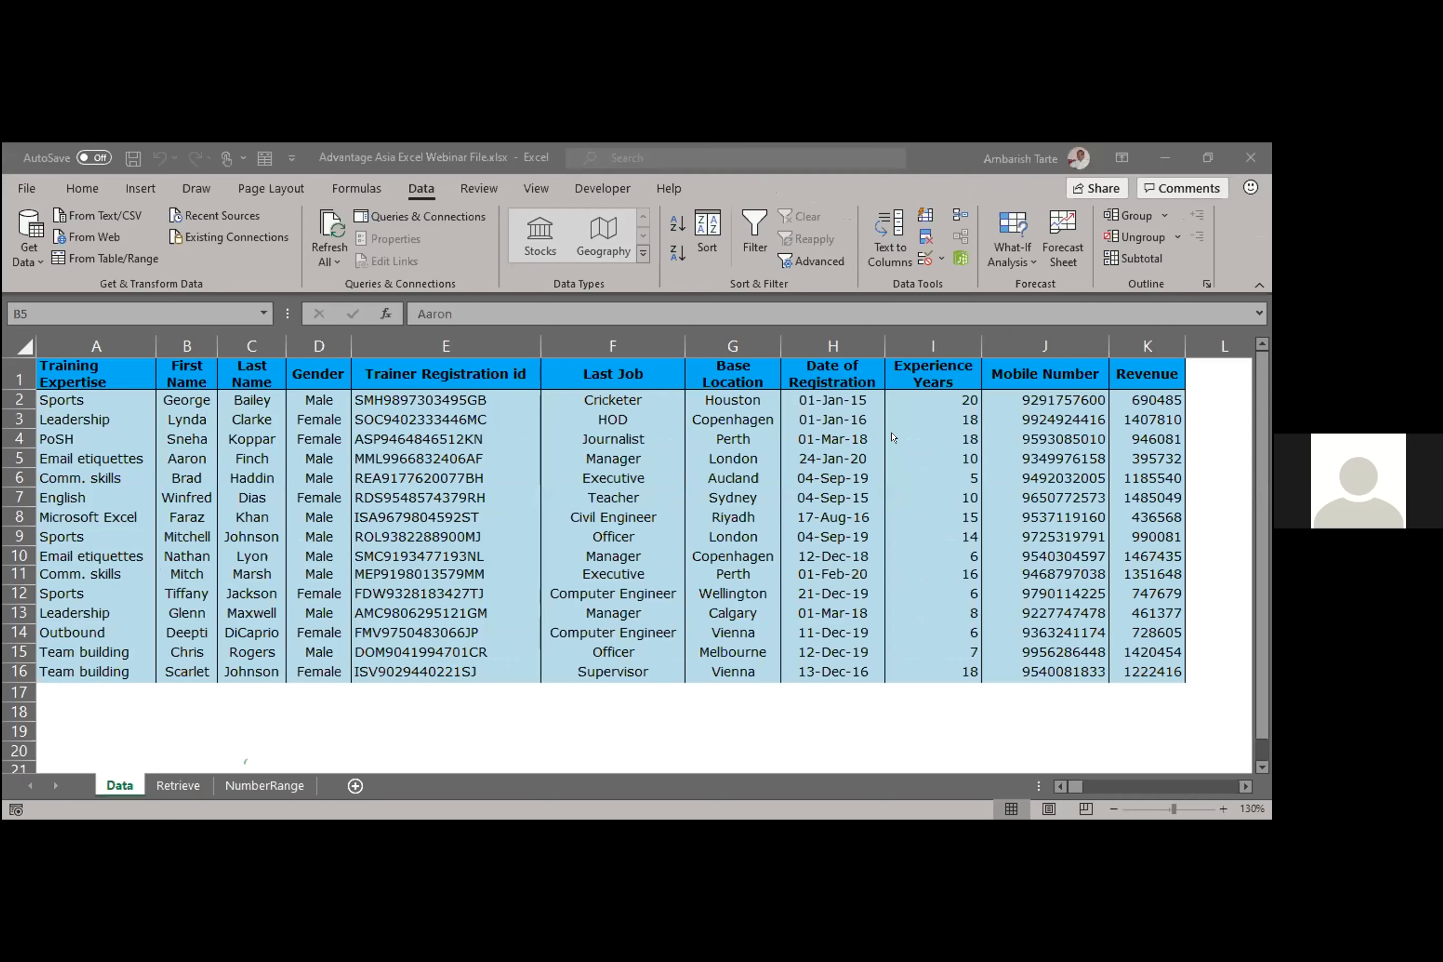
pyautogui.press('Right')
pyautogui.press('Right')
pyautogui.press('Right')
pyautogui.press('Right')
pyautogui.press('Right')
pyautogui.press('Right')
pyautogui.press('Right')
pyautogui.press('Right')
pyautogui.press('Right')
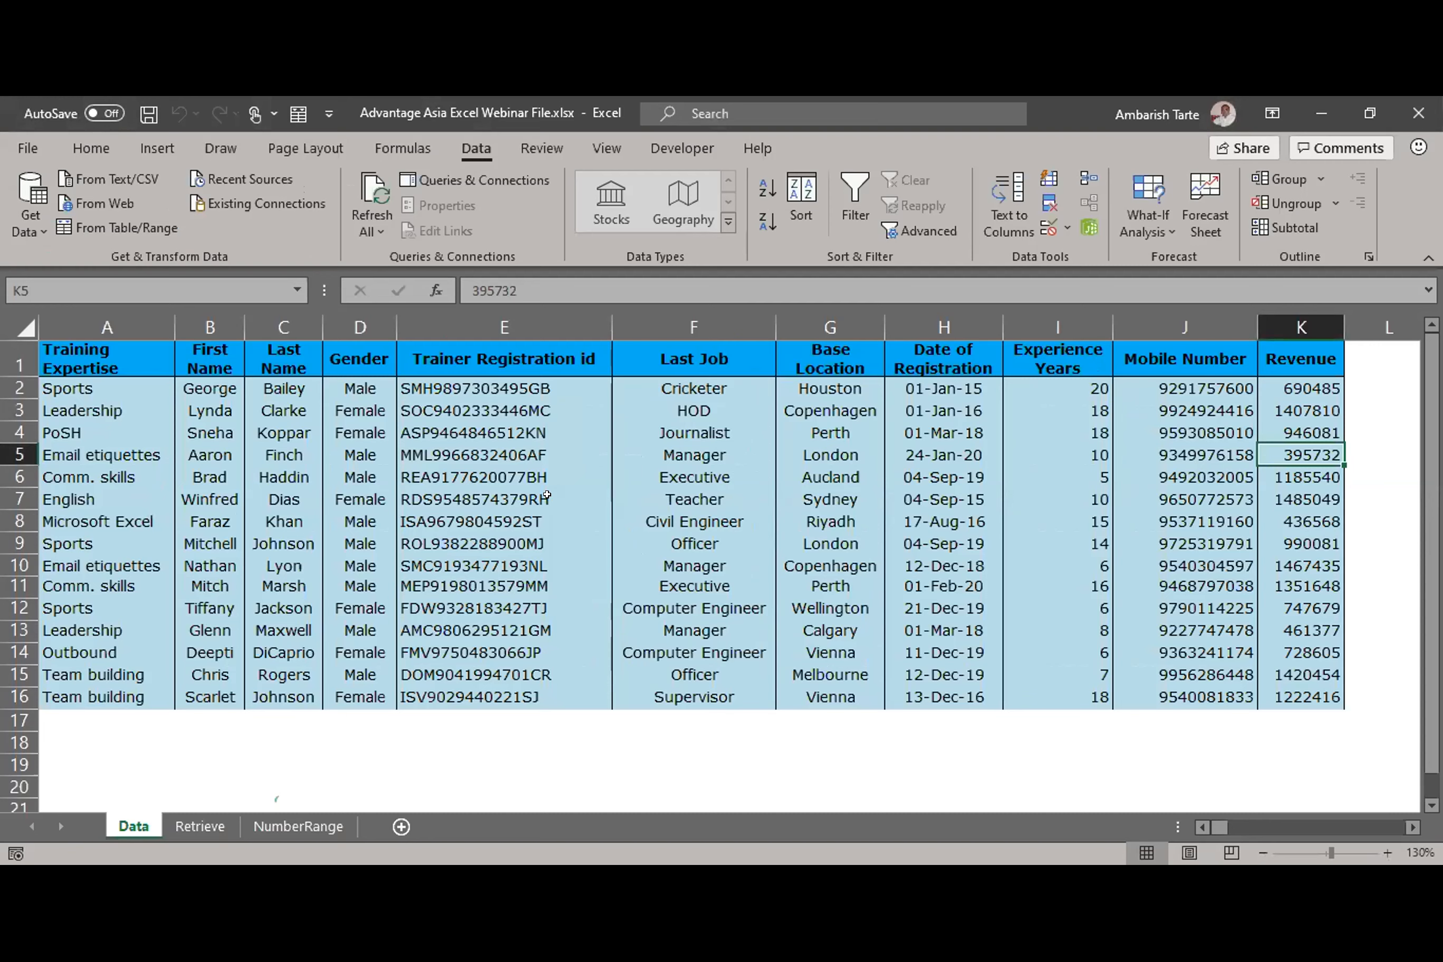
# Step: Move the active cell one row at a time down the Revenue column from K5 to K15
pyautogui.press('Down')
pyautogui.press('Down')
pyautogui.press('Down')
pyautogui.press('Down')
pyautogui.press('Down')
pyautogui.press('Down')
pyautogui.press('Down')
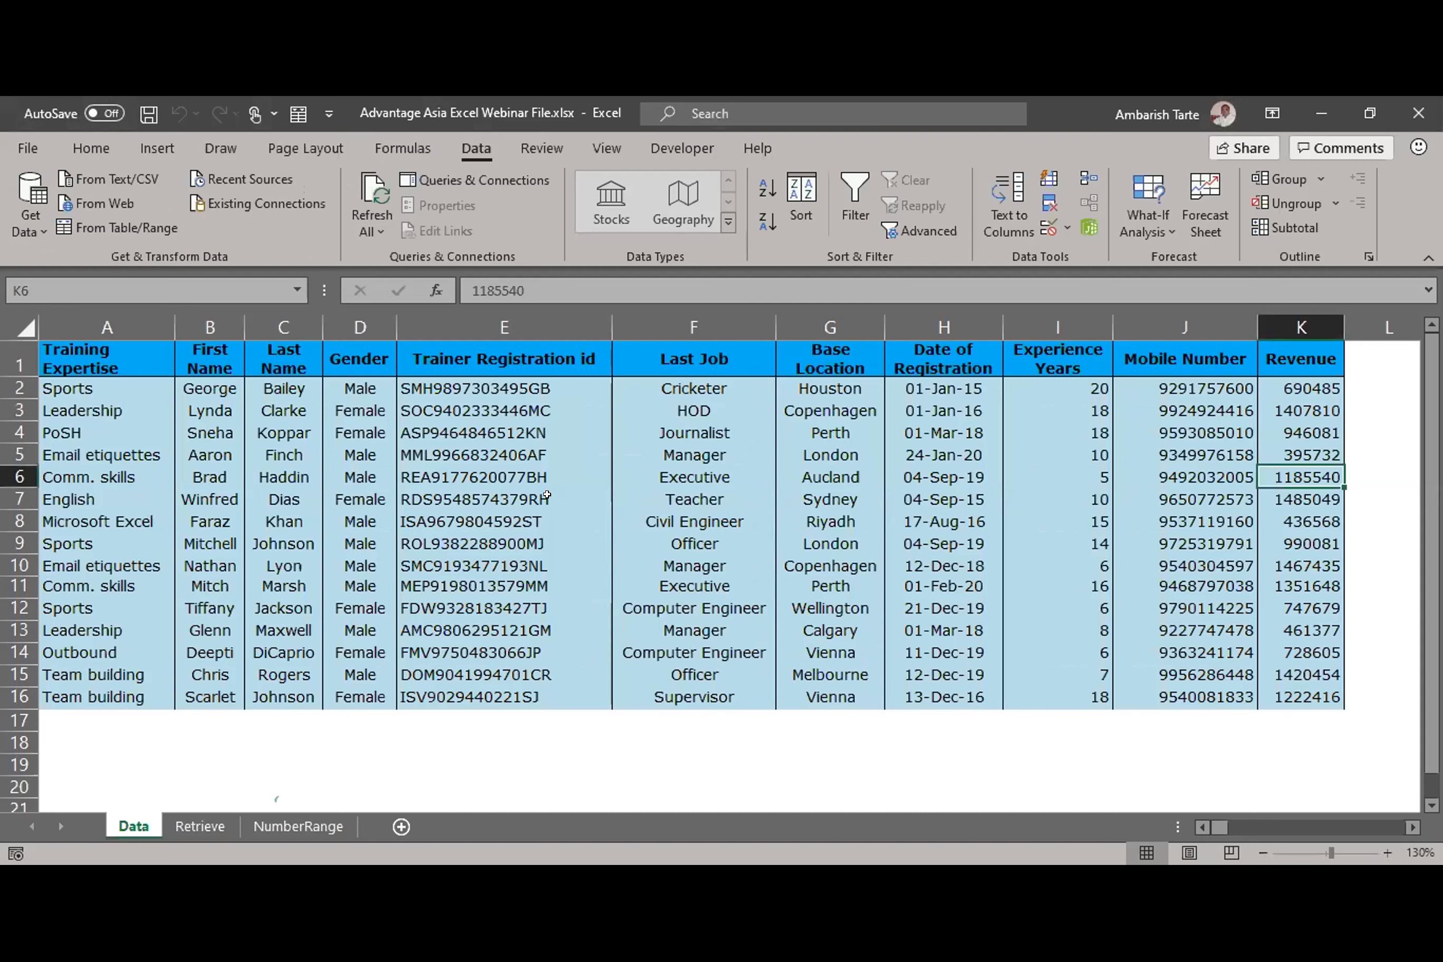
pyautogui.press('Down')
pyautogui.press('Down')
pyautogui.press('Down')
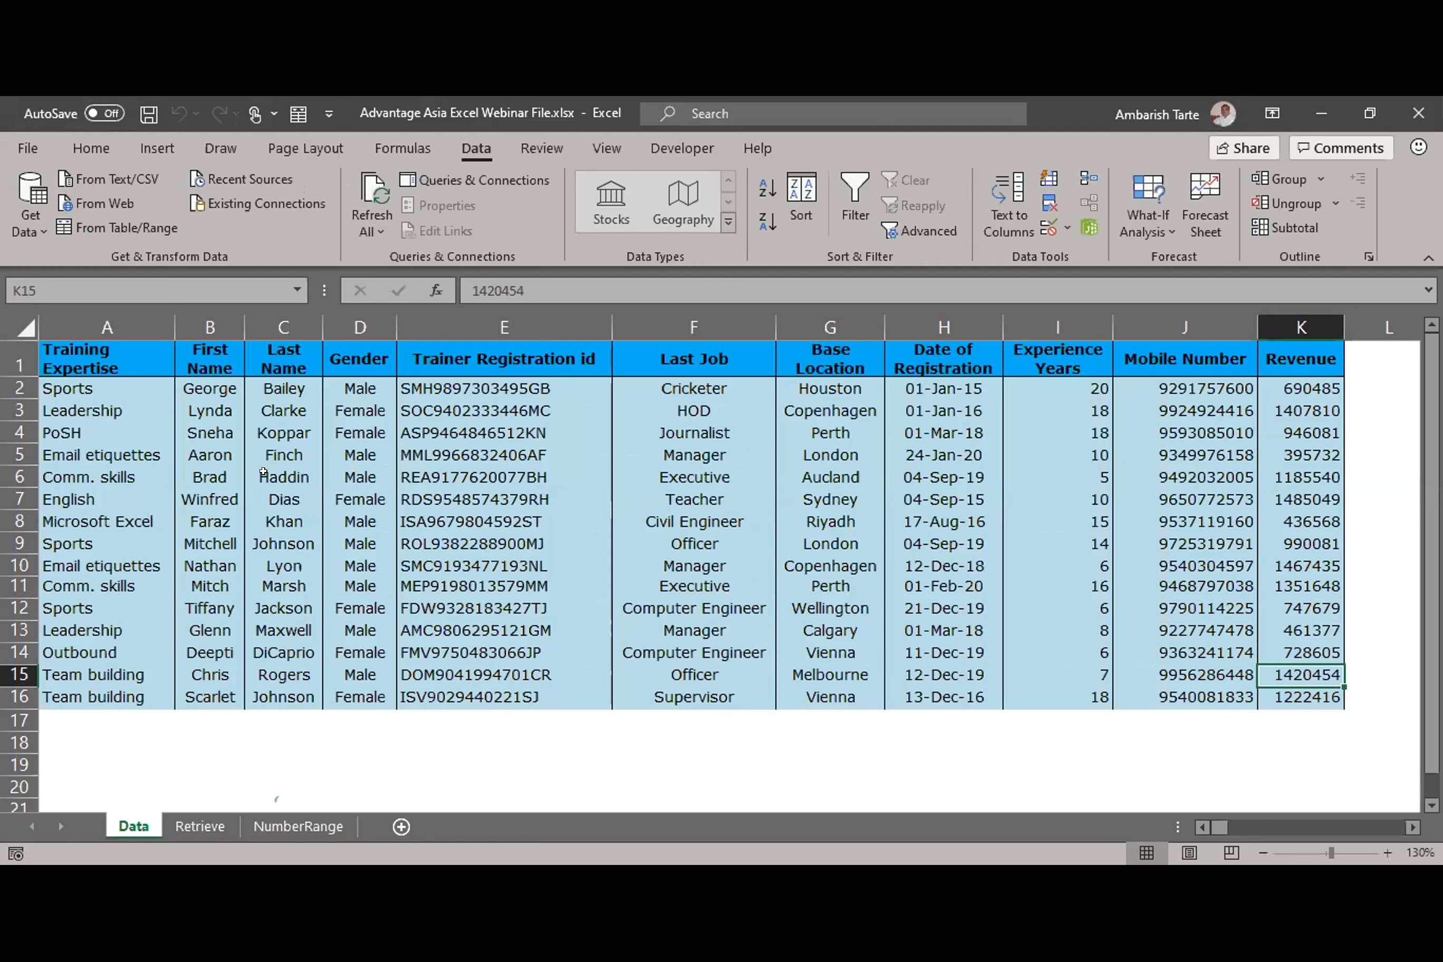
# Step: Return to cell B5 and jump straight to cell K15 by its address in the Name Box
pyautogui.click(223, 444)
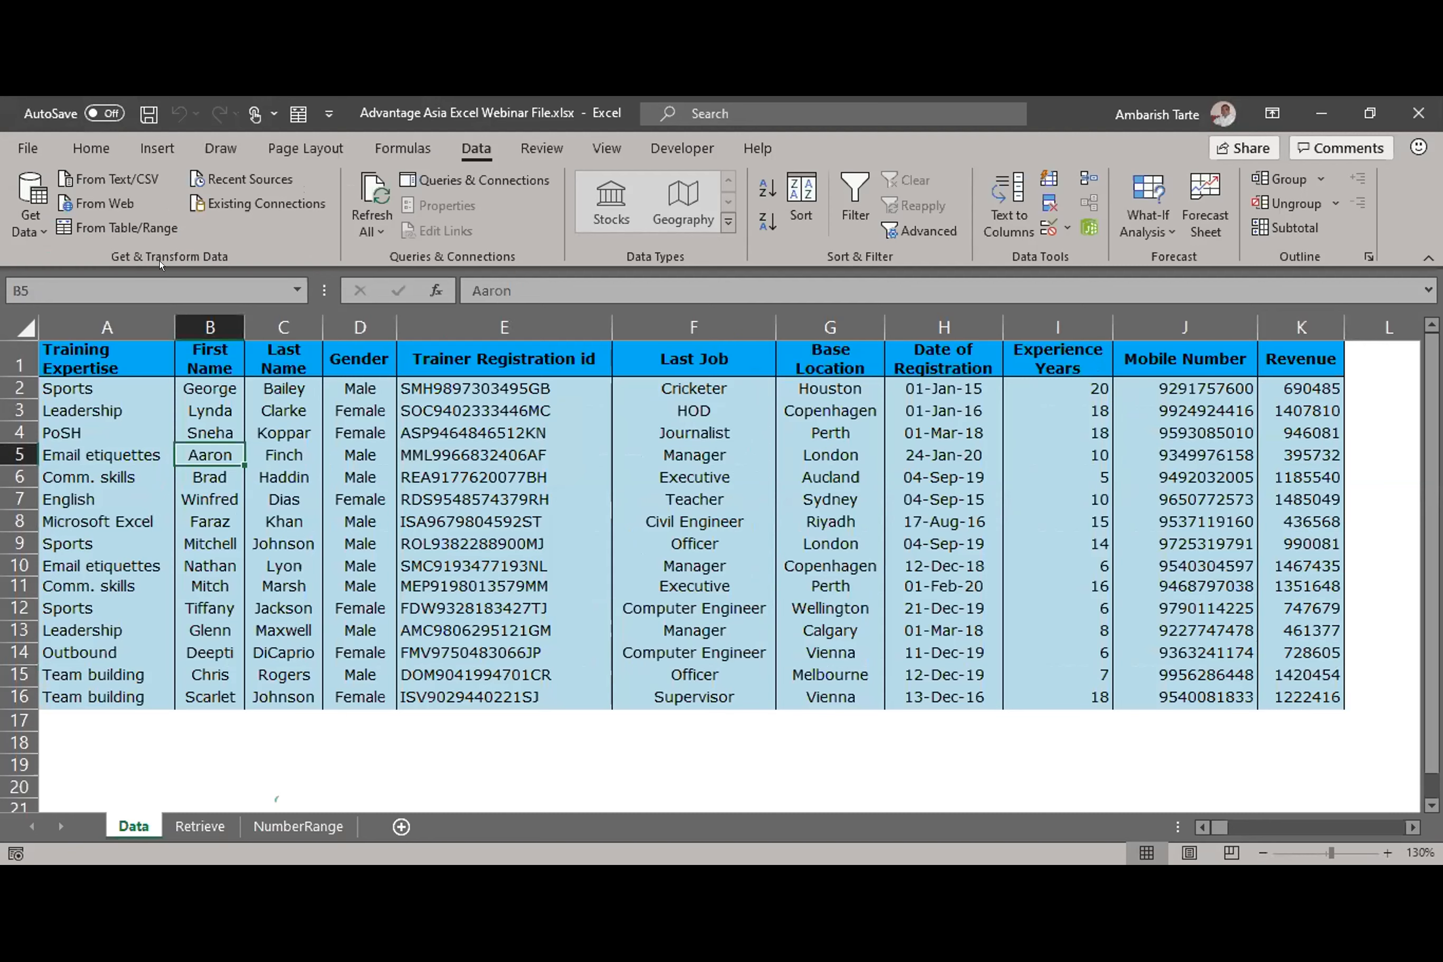
pyautogui.click(113, 284)
pyautogui.write('K15')
pyautogui.press('Return')
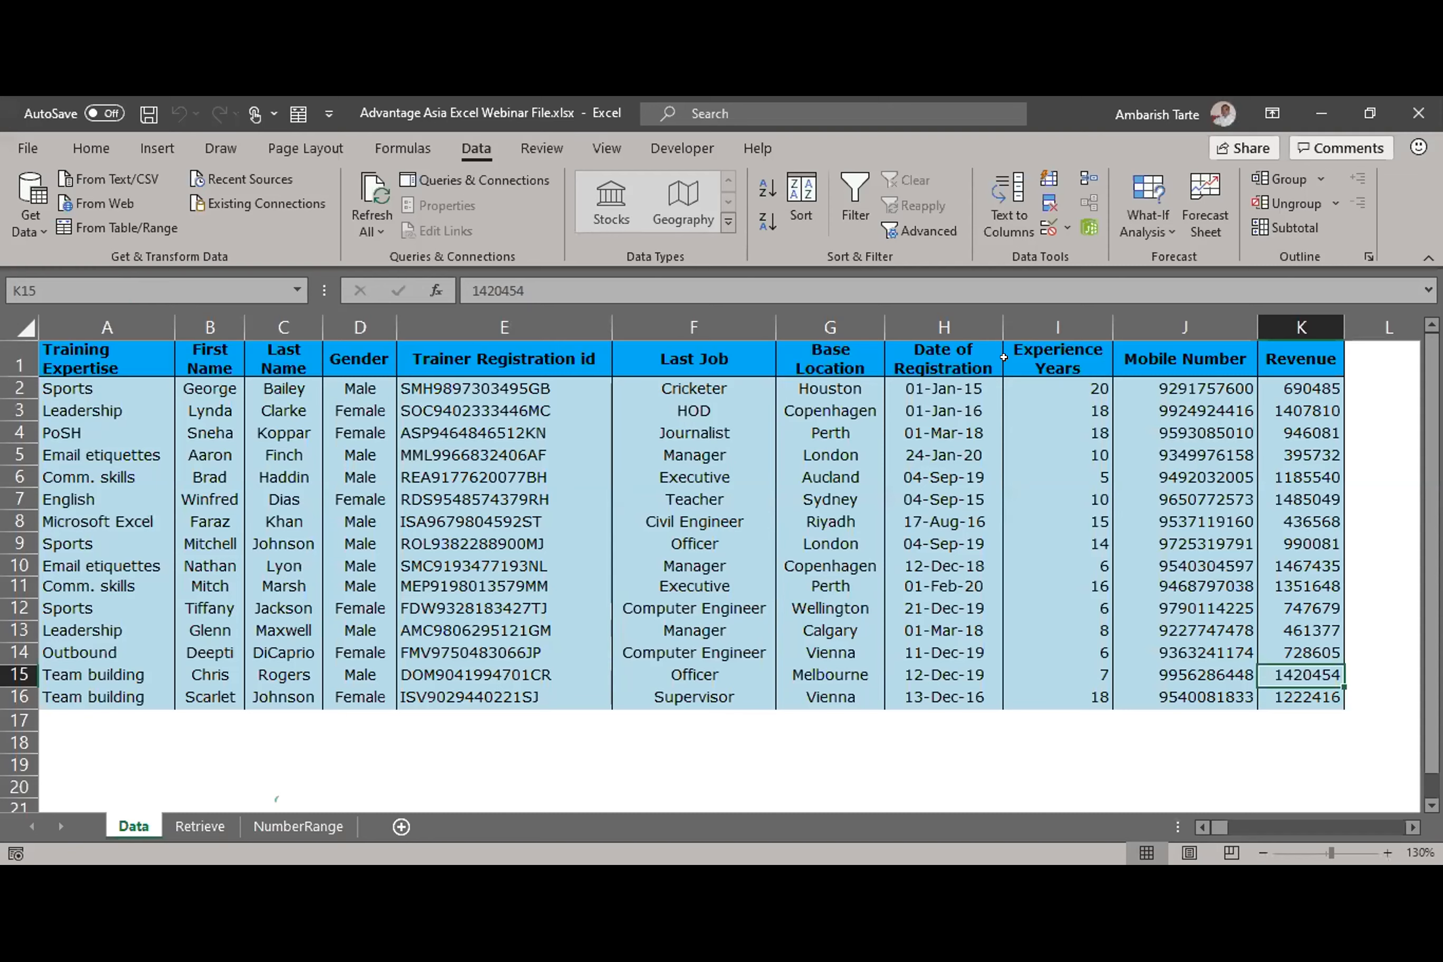
pyautogui.hotkey('alt', 'Tab')
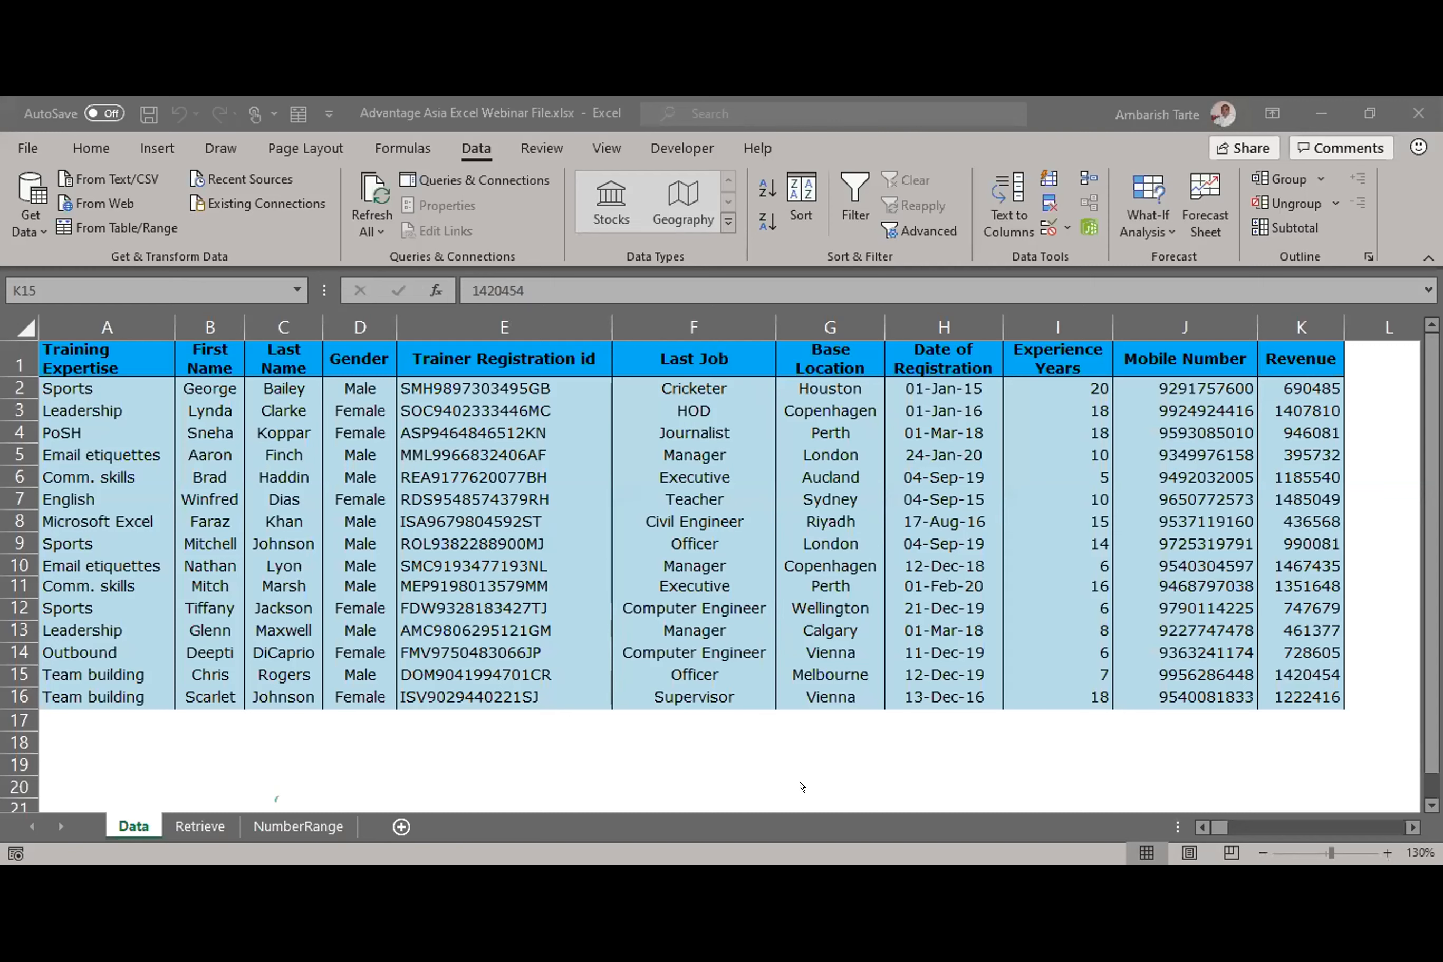
# Step: Select all Revenue values from K2 down to K16 and examine their average, count, minimum, maximum and sum in the status bar
pyautogui.click(920, 527)
pyautogui.press('Right')
pyautogui.press('Up')
pyautogui.press('Up')
pyautogui.press('Up')
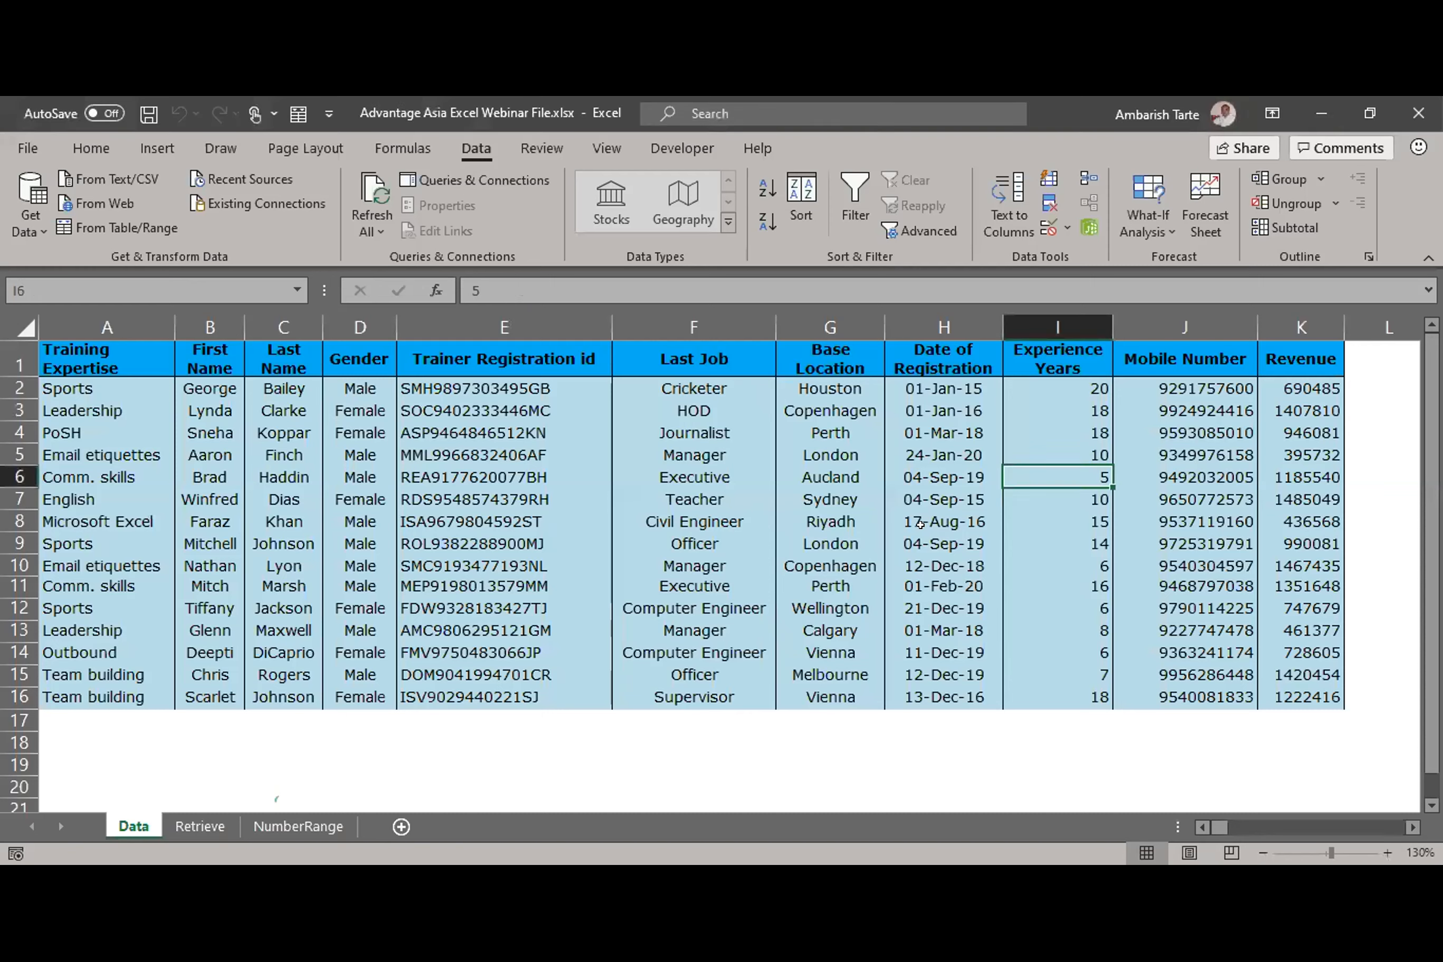
pyautogui.hotkey('ctrl', 'Right')
pyautogui.hotkey('ctrl', 'Up')
pyautogui.press('Down')
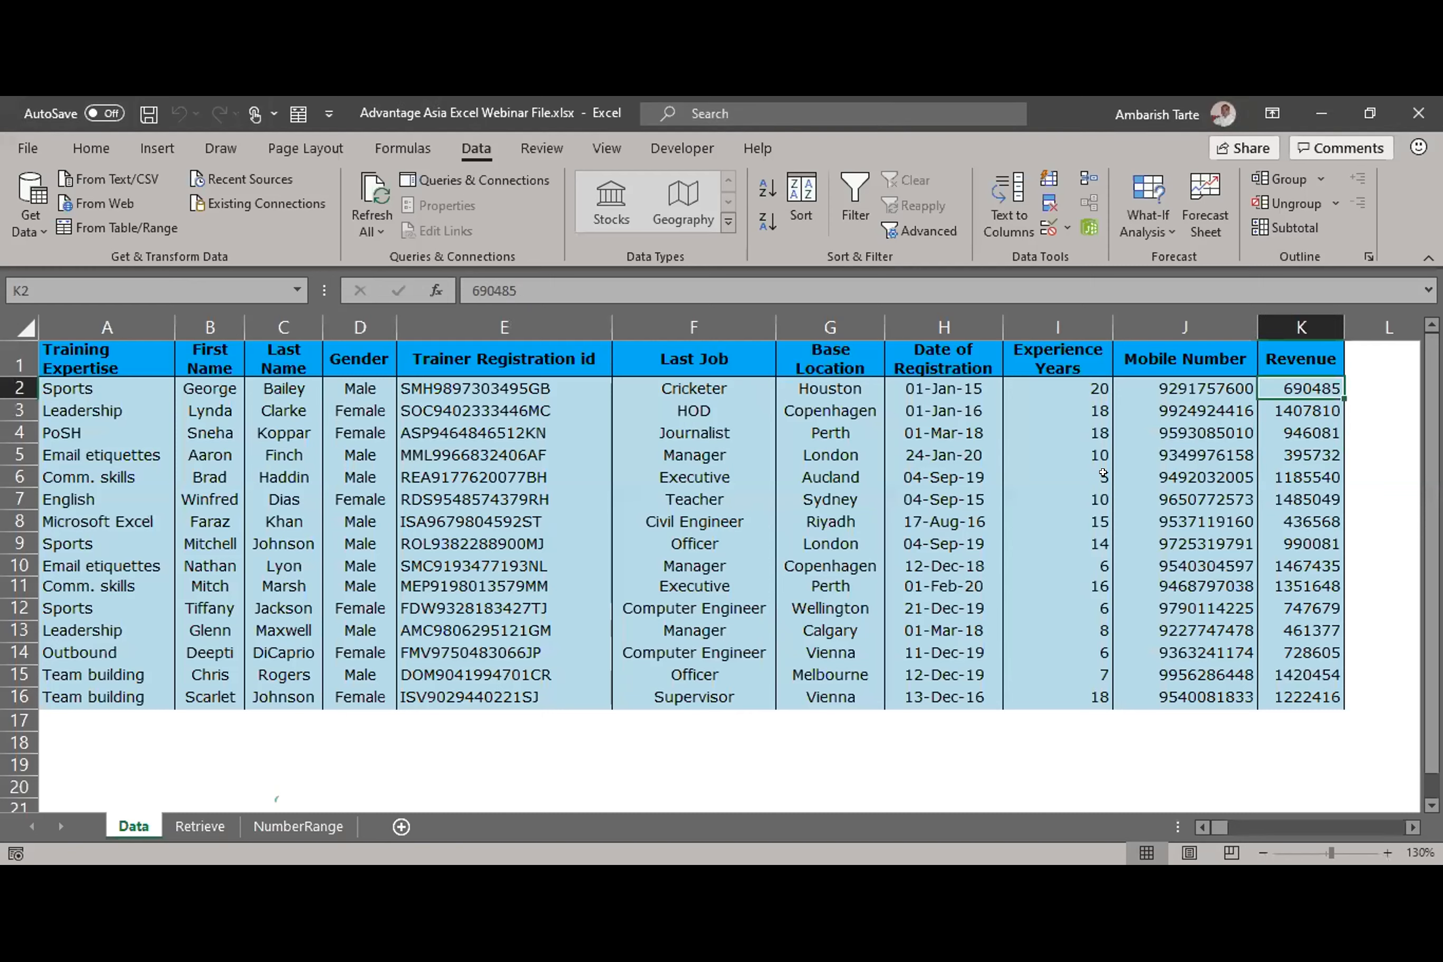
pyautogui.hotkey('ctrl', 'shift', 'Down')
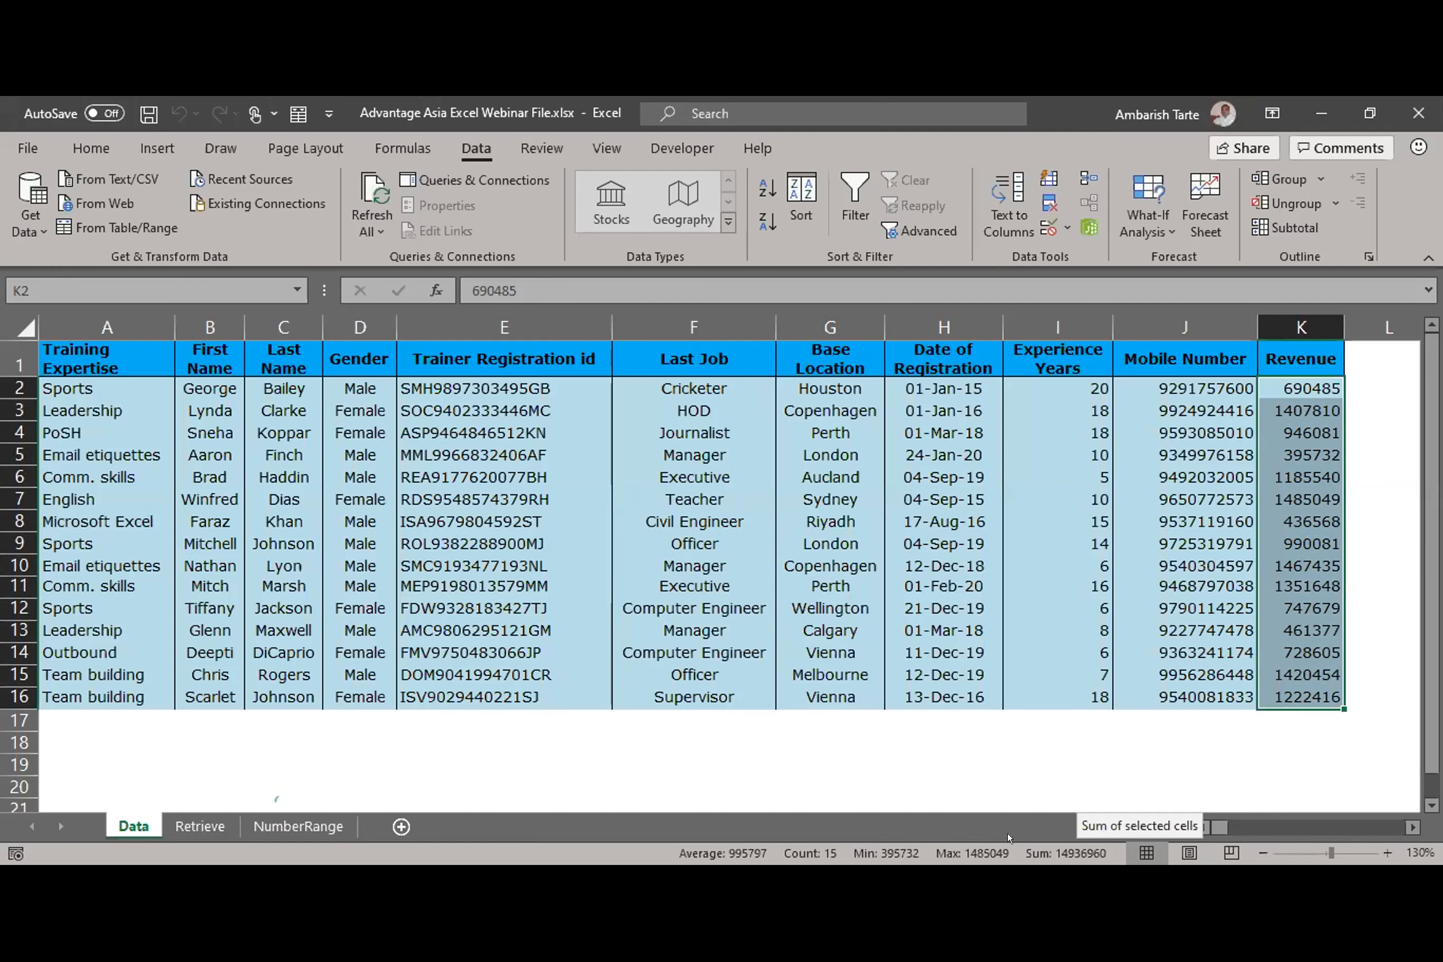
pyautogui.hotkey('alt', 'Tab')
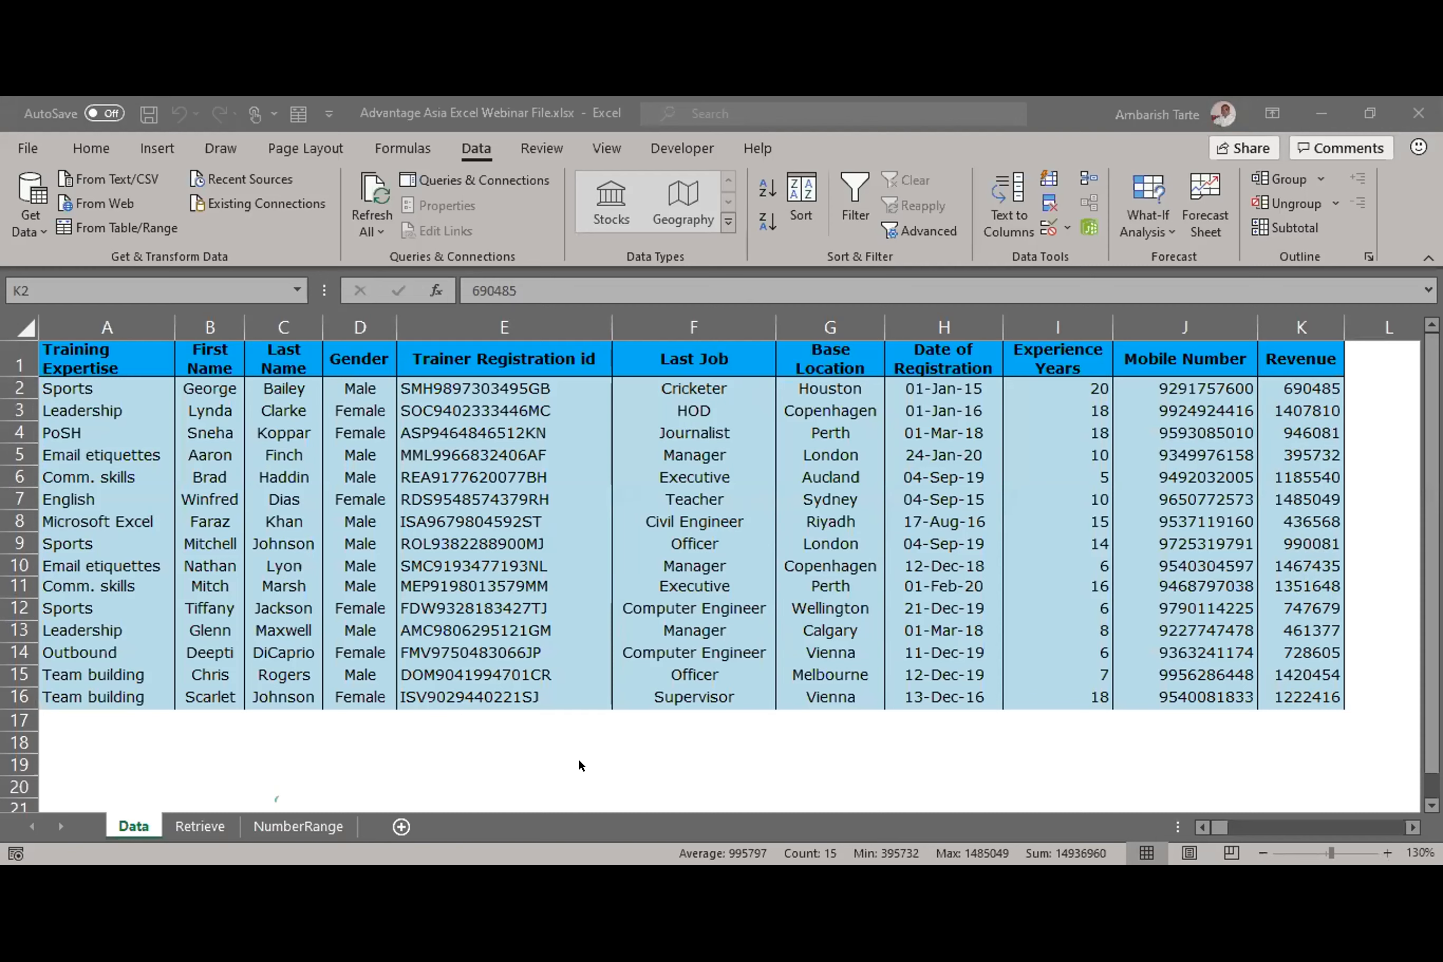
# Step: Make the empty cell K17 directly below the Revenue values the active cell
pyautogui.click(1020, 582)
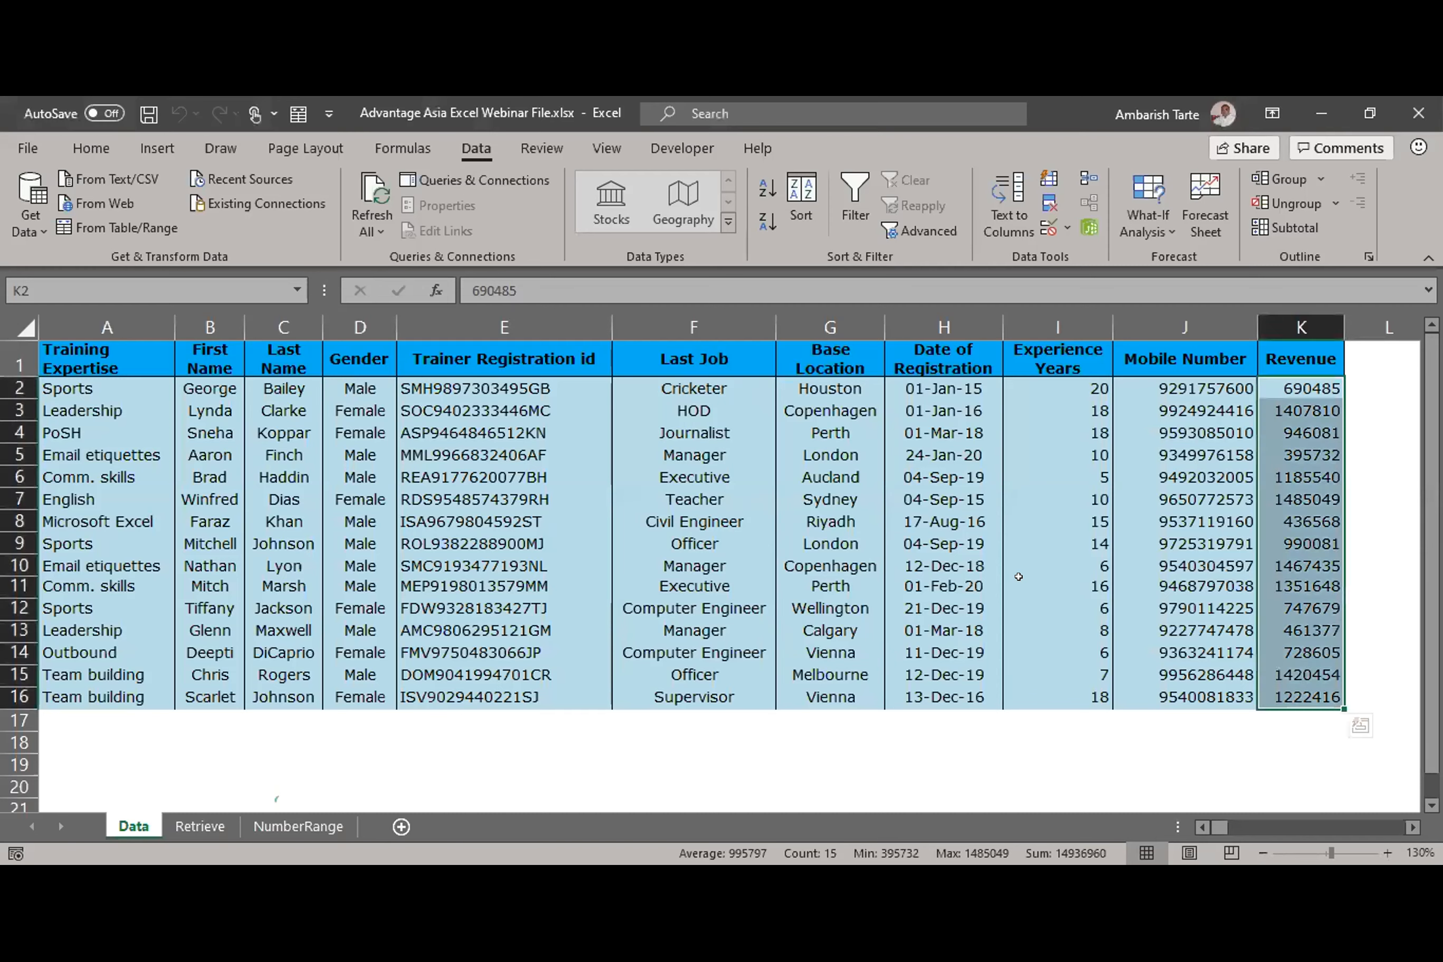
pyautogui.click(1209, 714)
pyautogui.press('Right')
pyautogui.hscroll(3, 1209, 714)
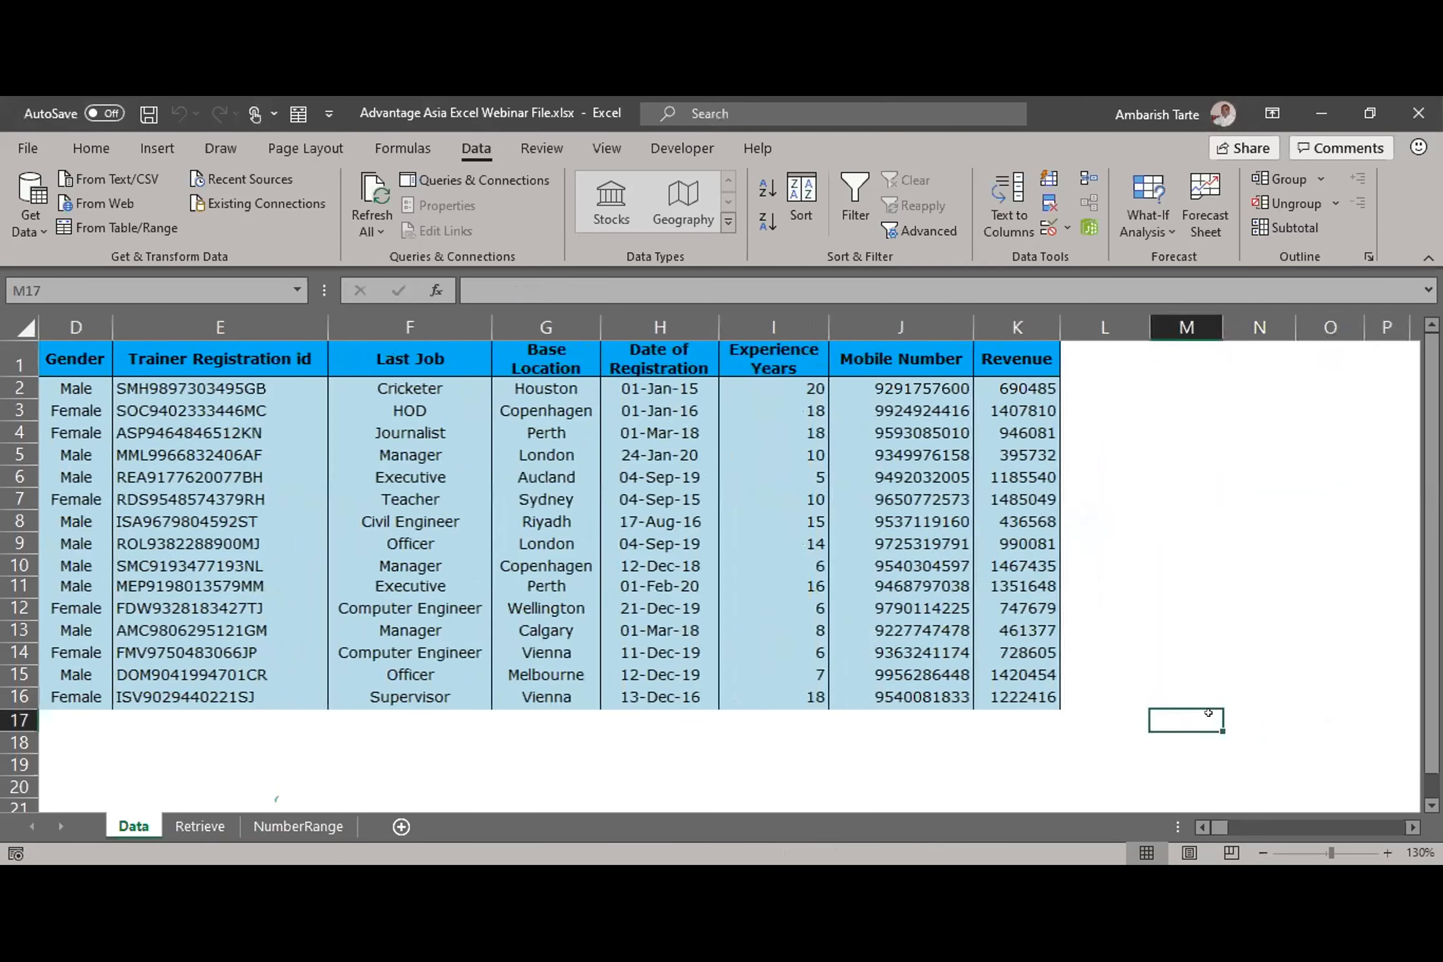
pyautogui.press('Right')
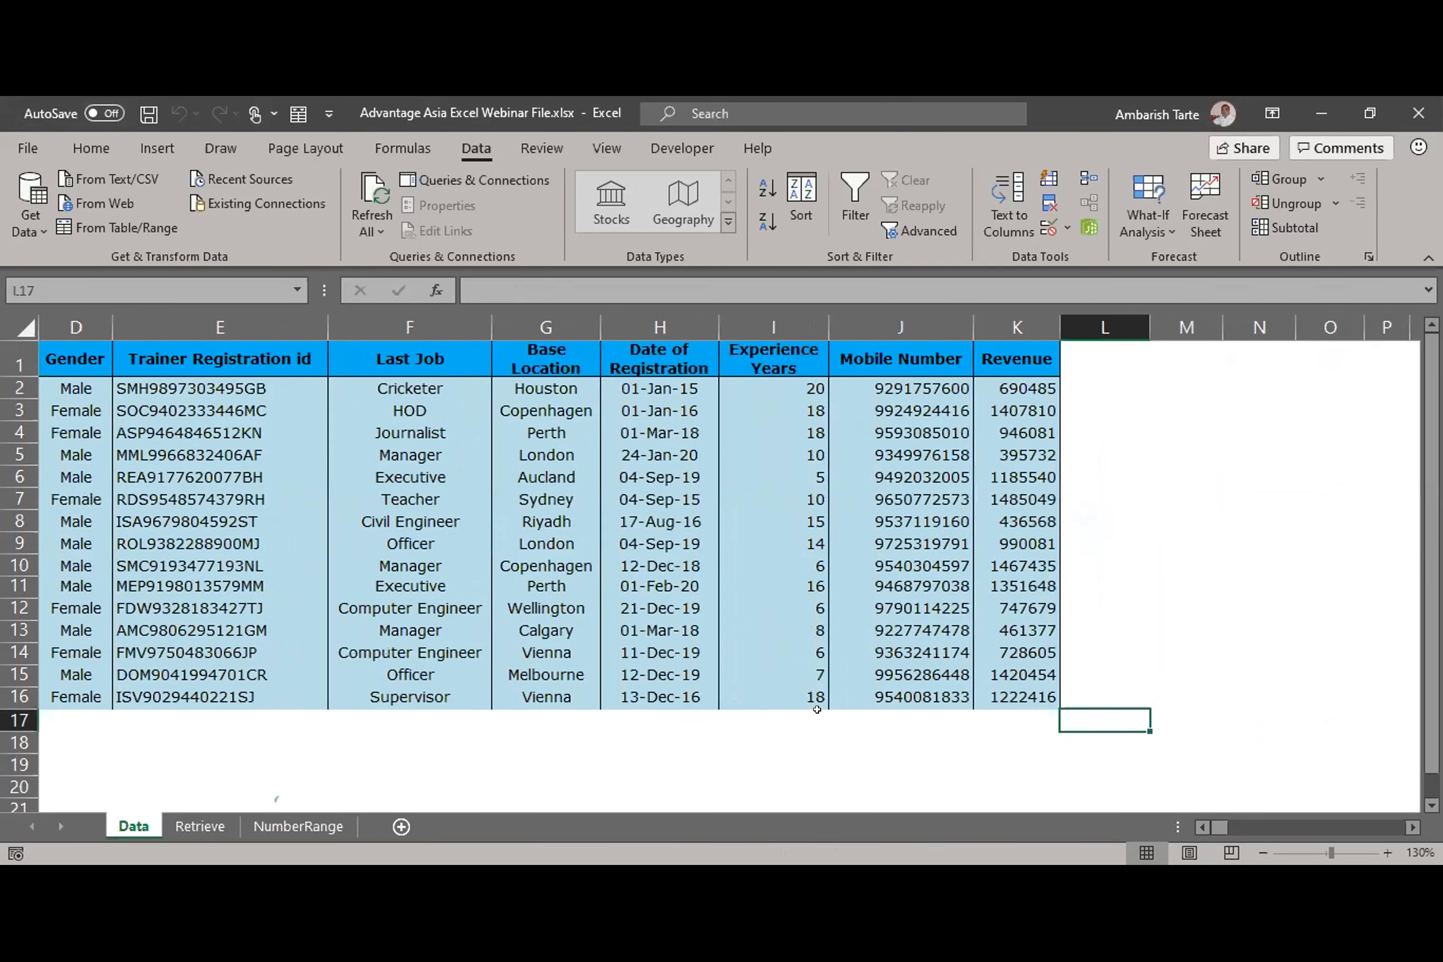
pyautogui.press('Left')
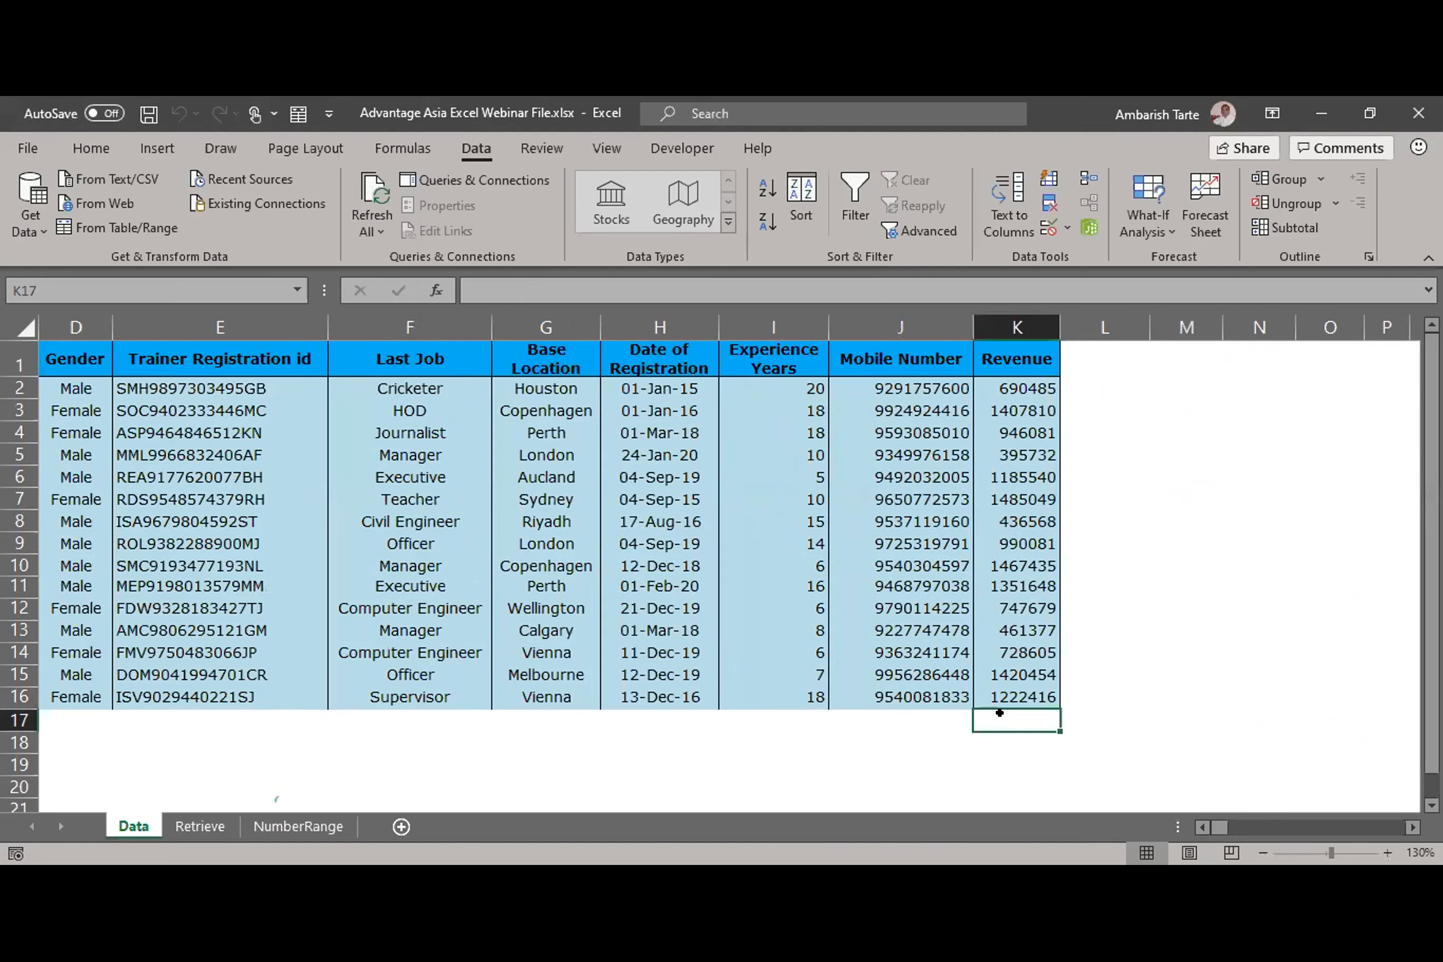
# Step: Examine the AutoSum functions available for cell K17 without inserting one
pyautogui.click(90, 148)
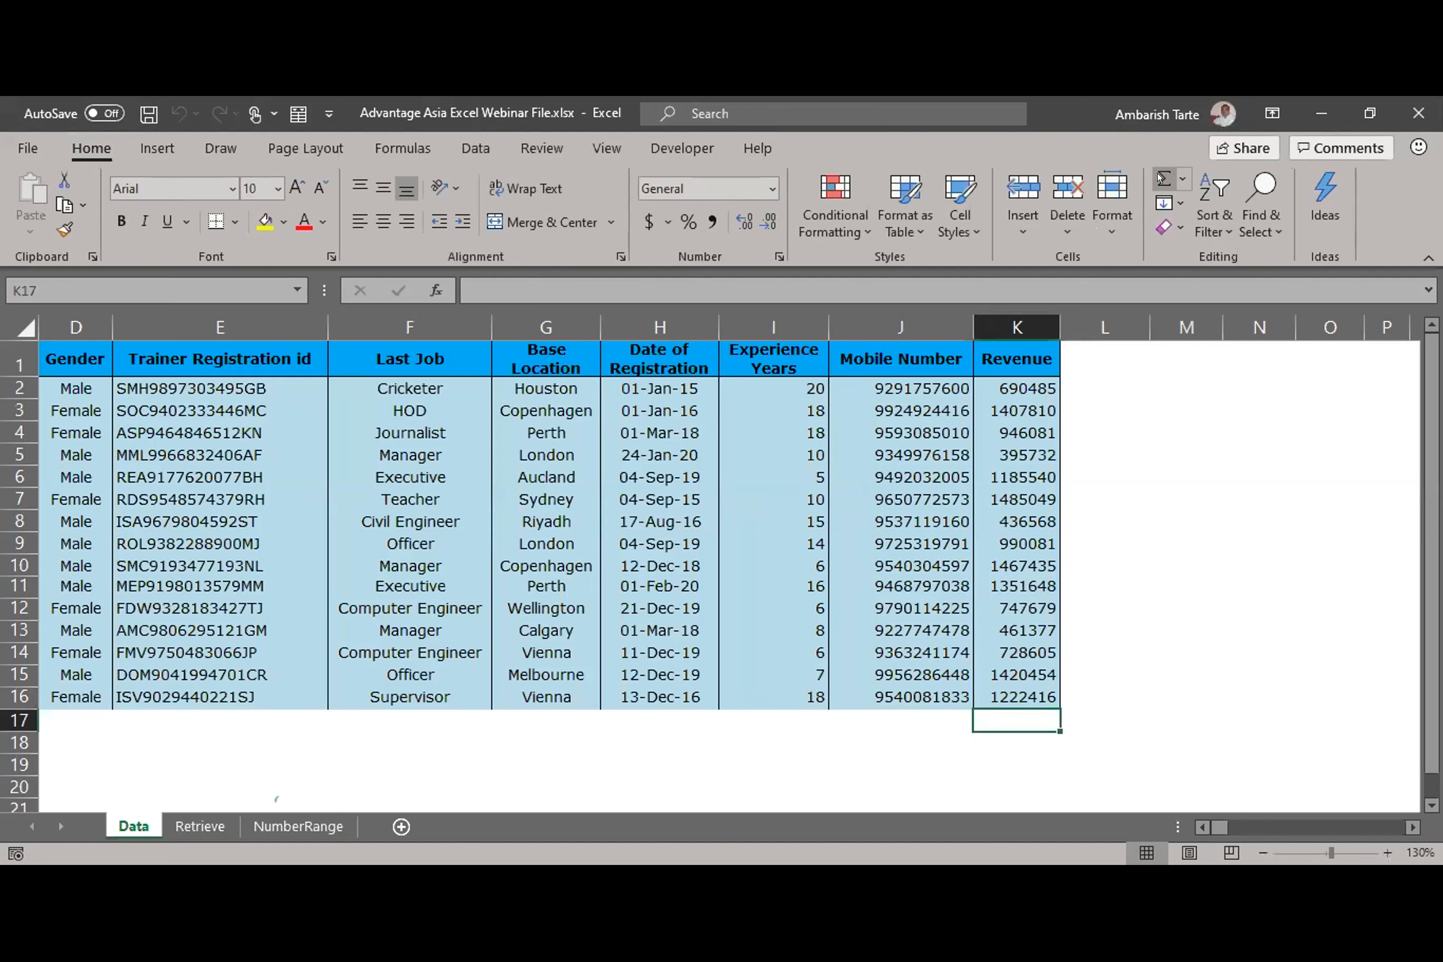
pyautogui.click(413, 146)
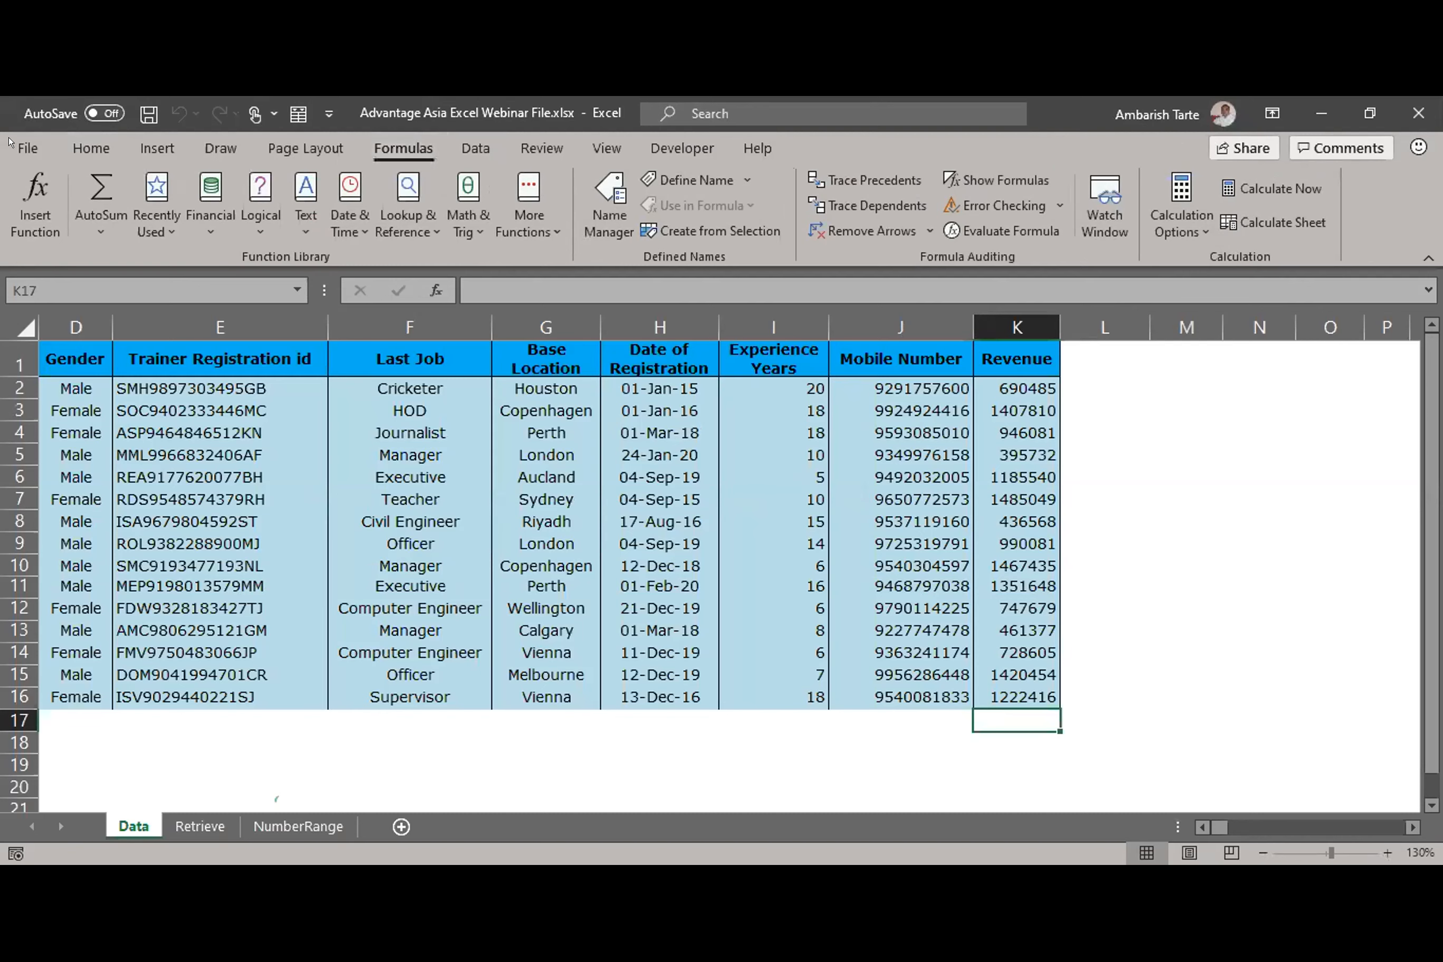
pyautogui.click(78, 213)
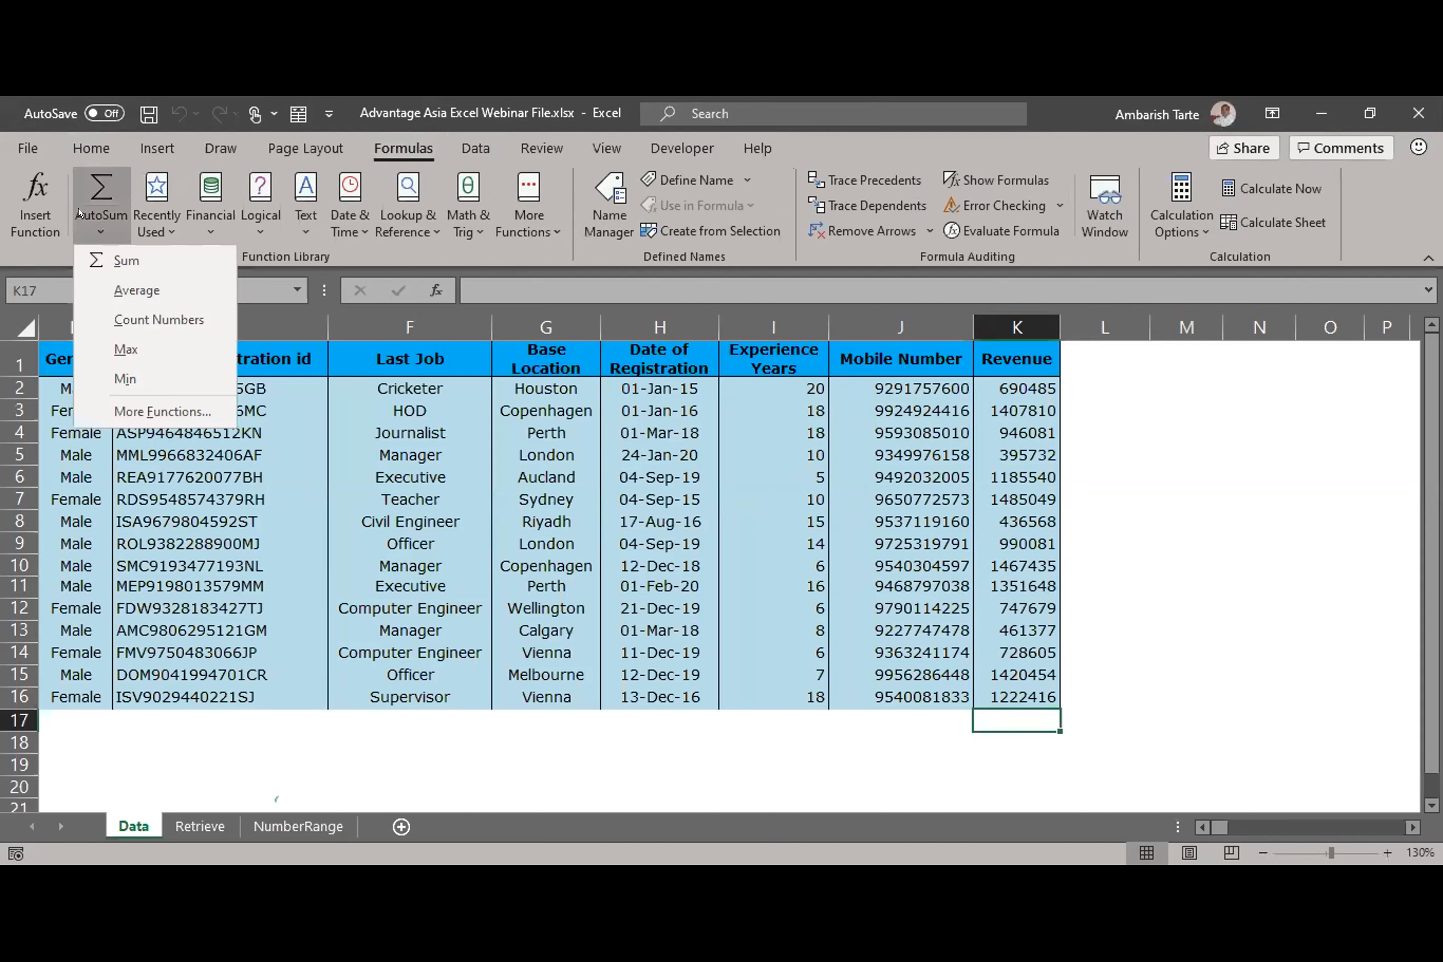
pyautogui.click(546, 488)
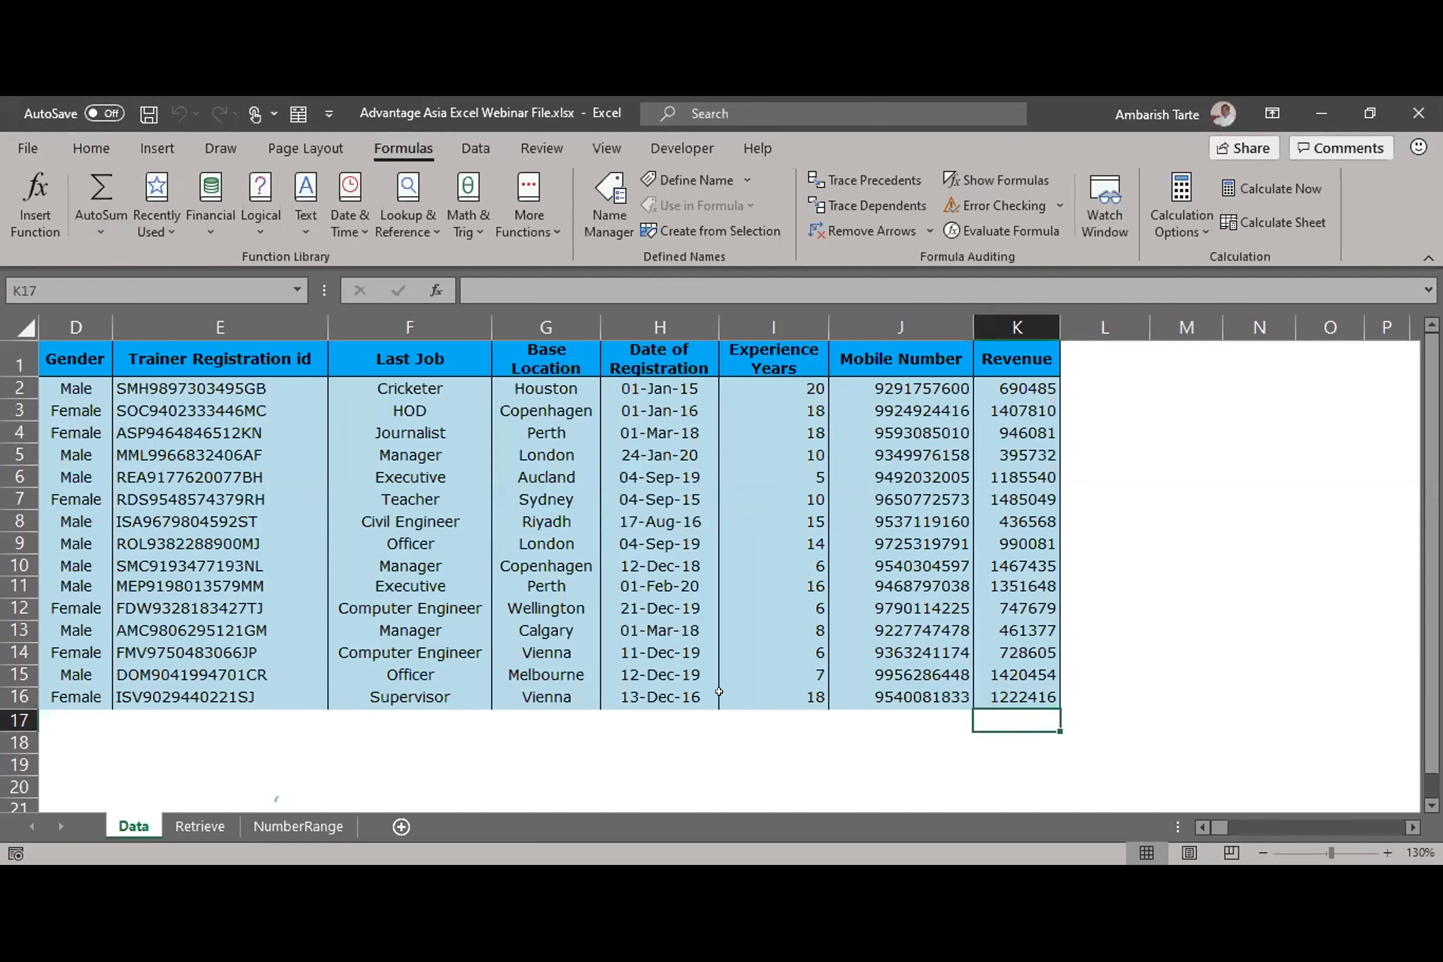
pyautogui.hotkey('alt', '=')
pyautogui.press('Escape')
pyautogui.click(1018, 712)
pyautogui.click(1018, 712)
# Step: Fill the empty cell M8 with yellow and widen column M slightly
pyautogui.click(1193, 509)
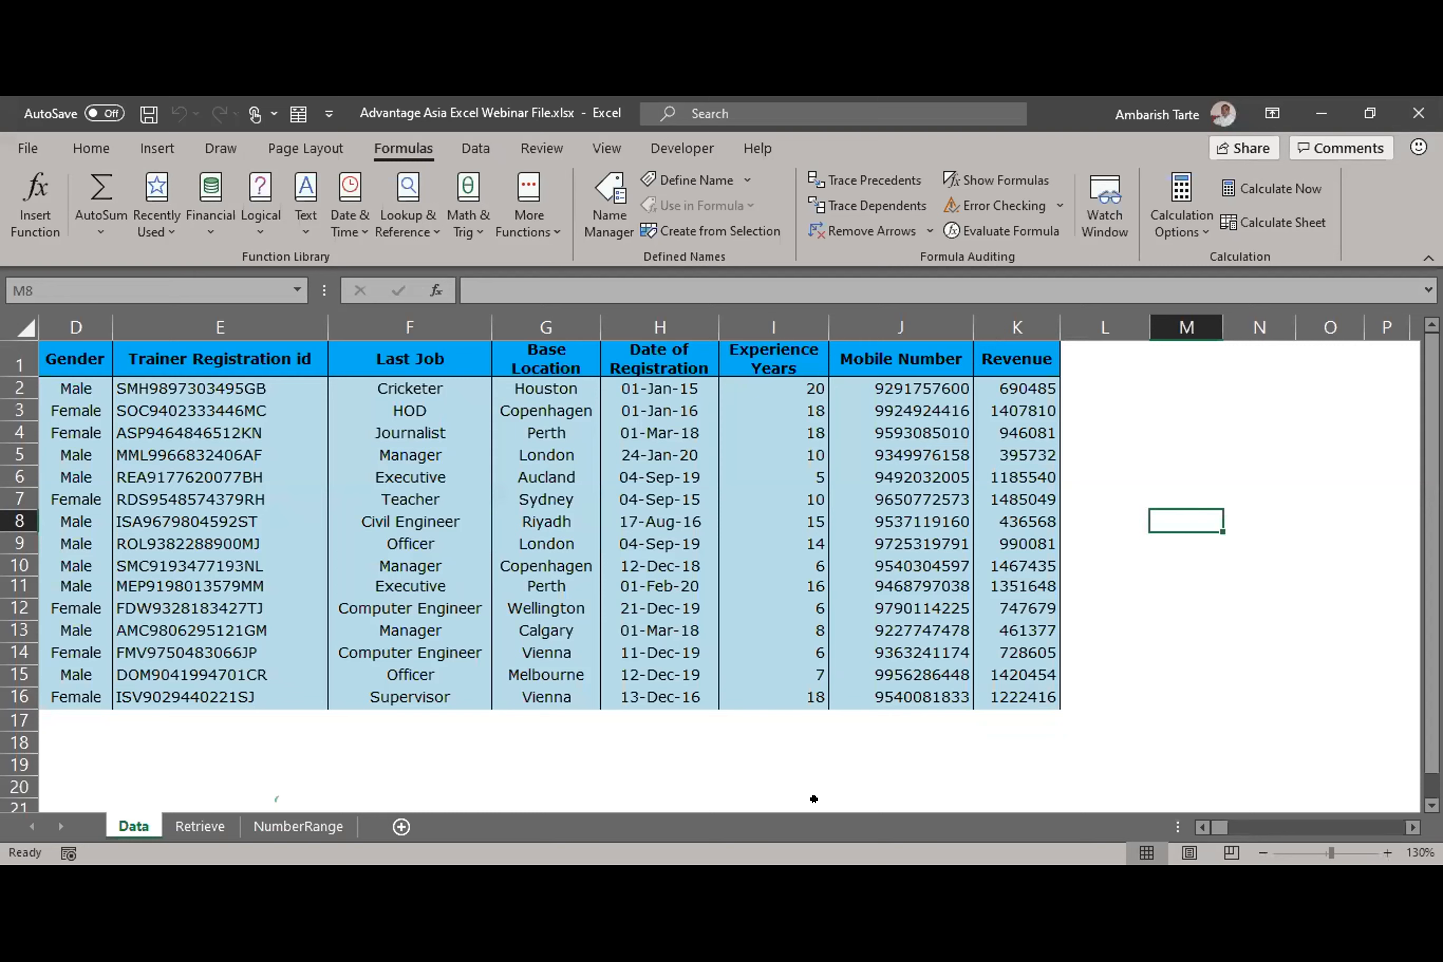
pyautogui.hotkey('alt', 'Tab')
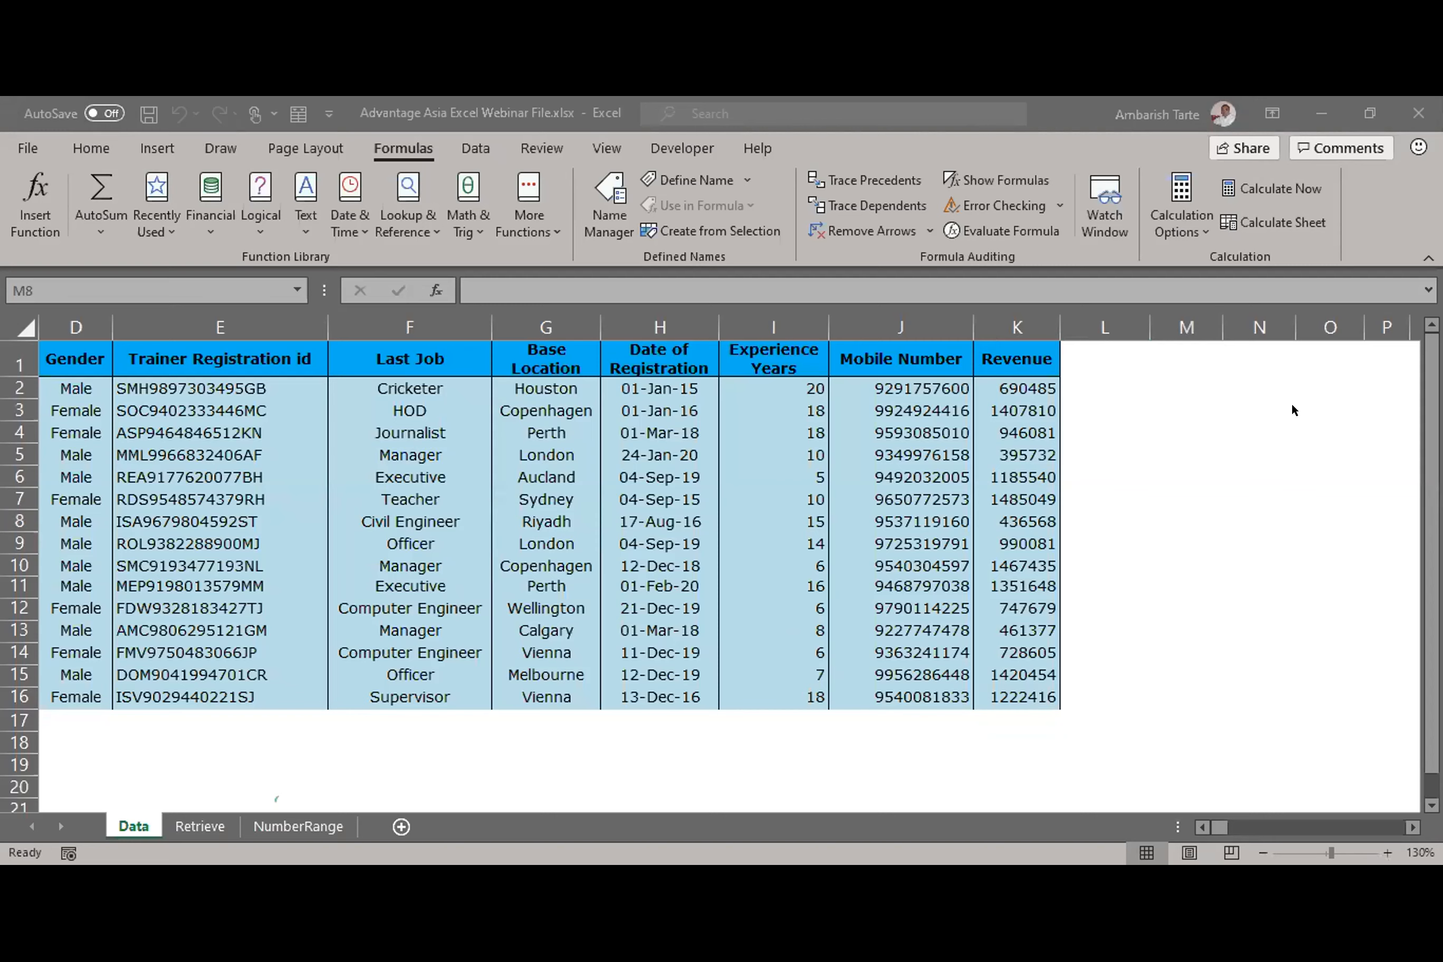
pyautogui.click(1186, 520)
pyautogui.click(87, 146)
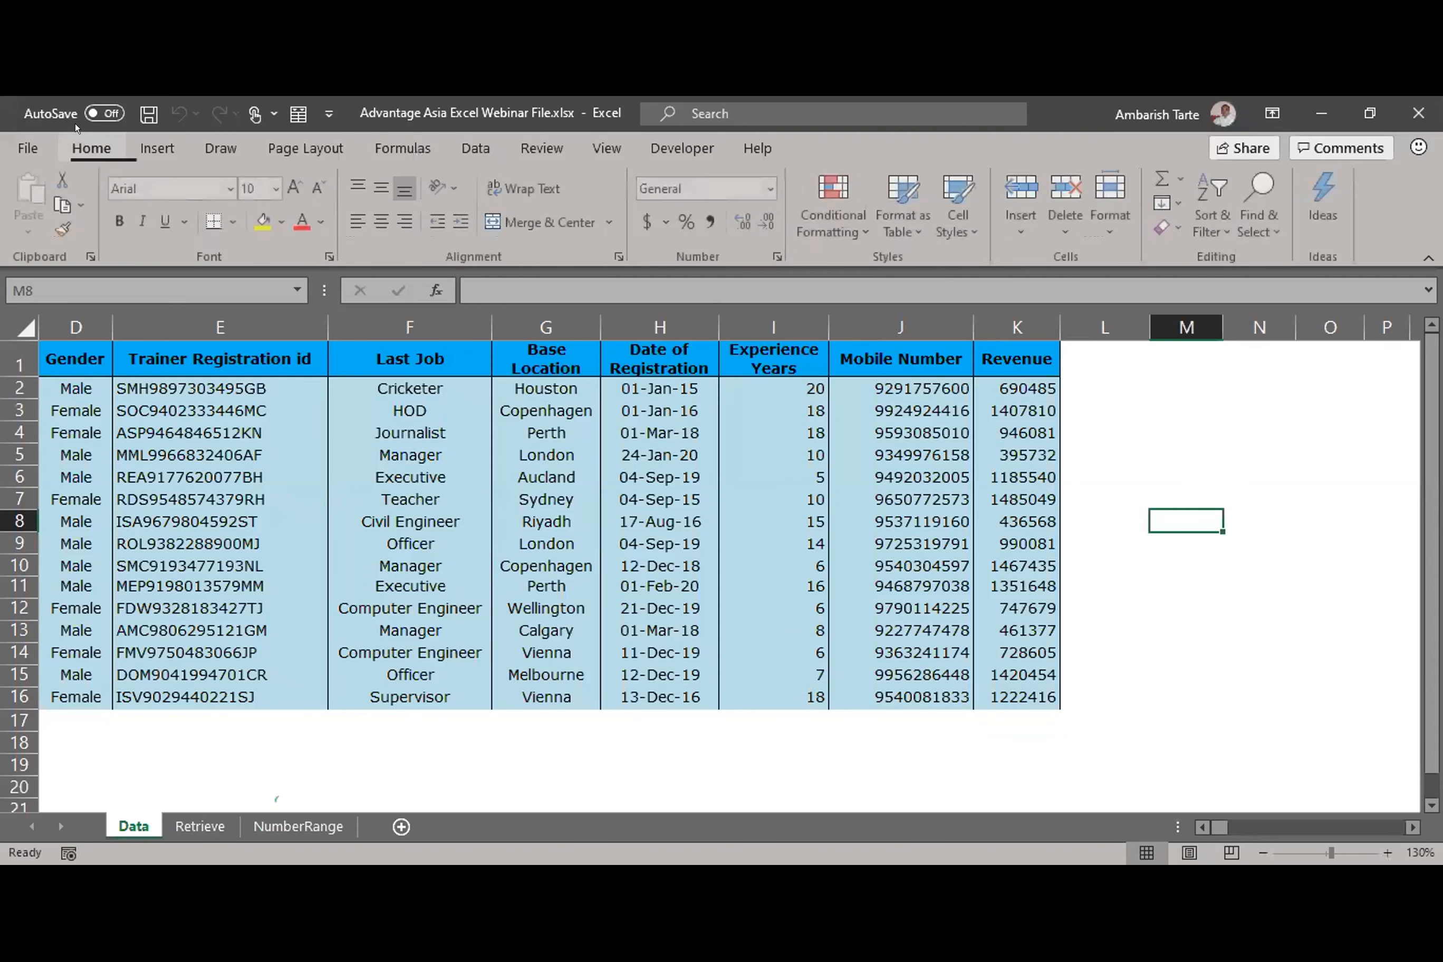
pyautogui.click(266, 222)
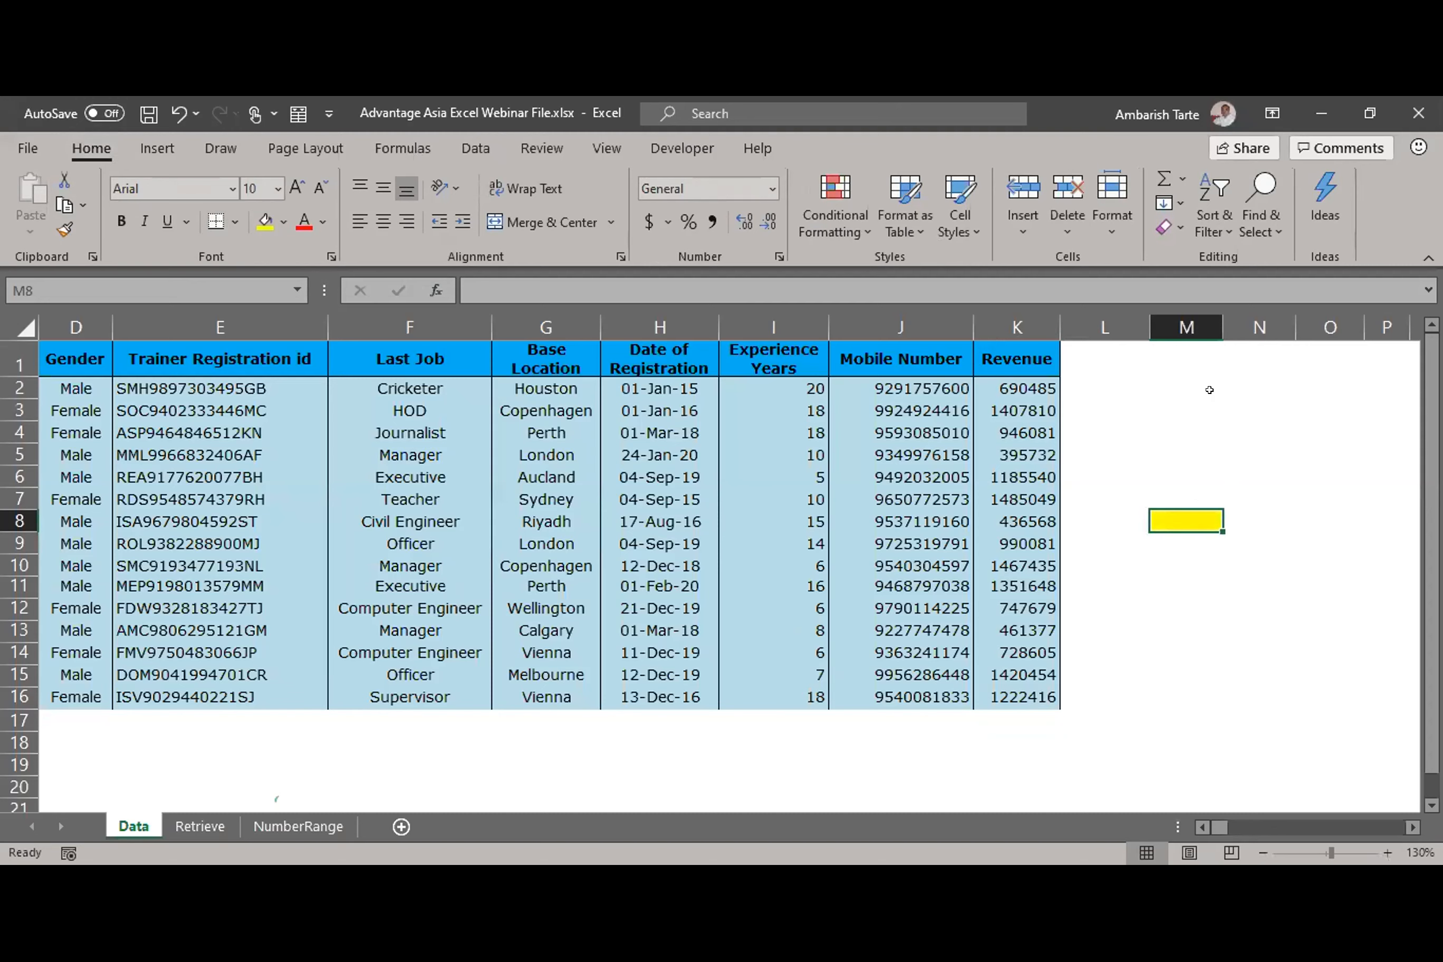
pyautogui.moveTo(1224, 327); pyautogui.dragTo(1248, 327)
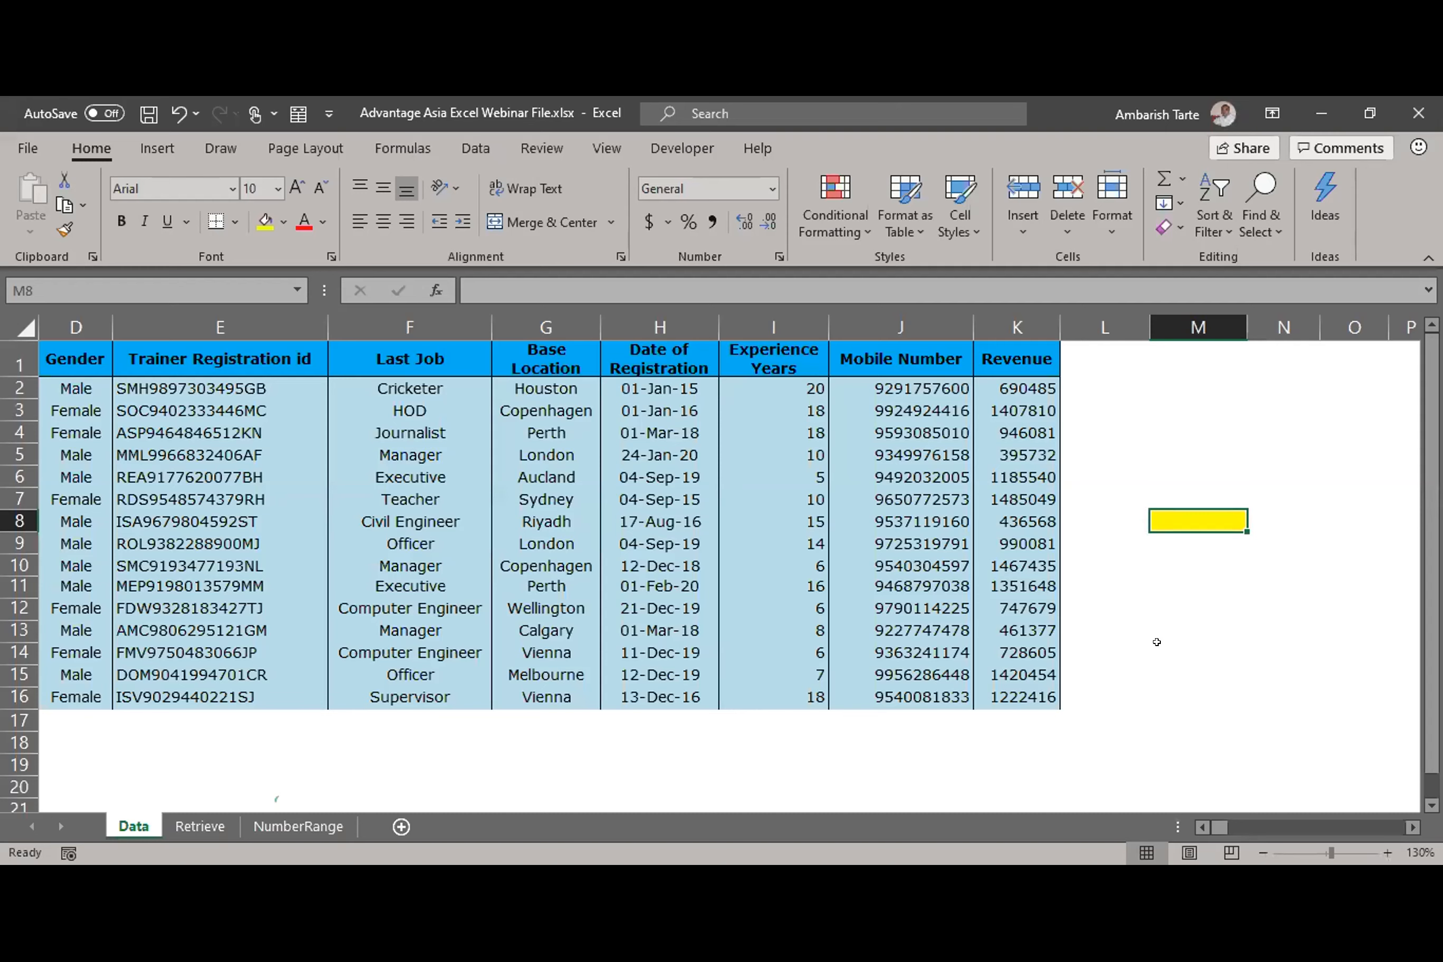
# Step: Total the Revenue values K2:K16 in the yellow cell M8 with the SUM function
pyautogui.write('=su')
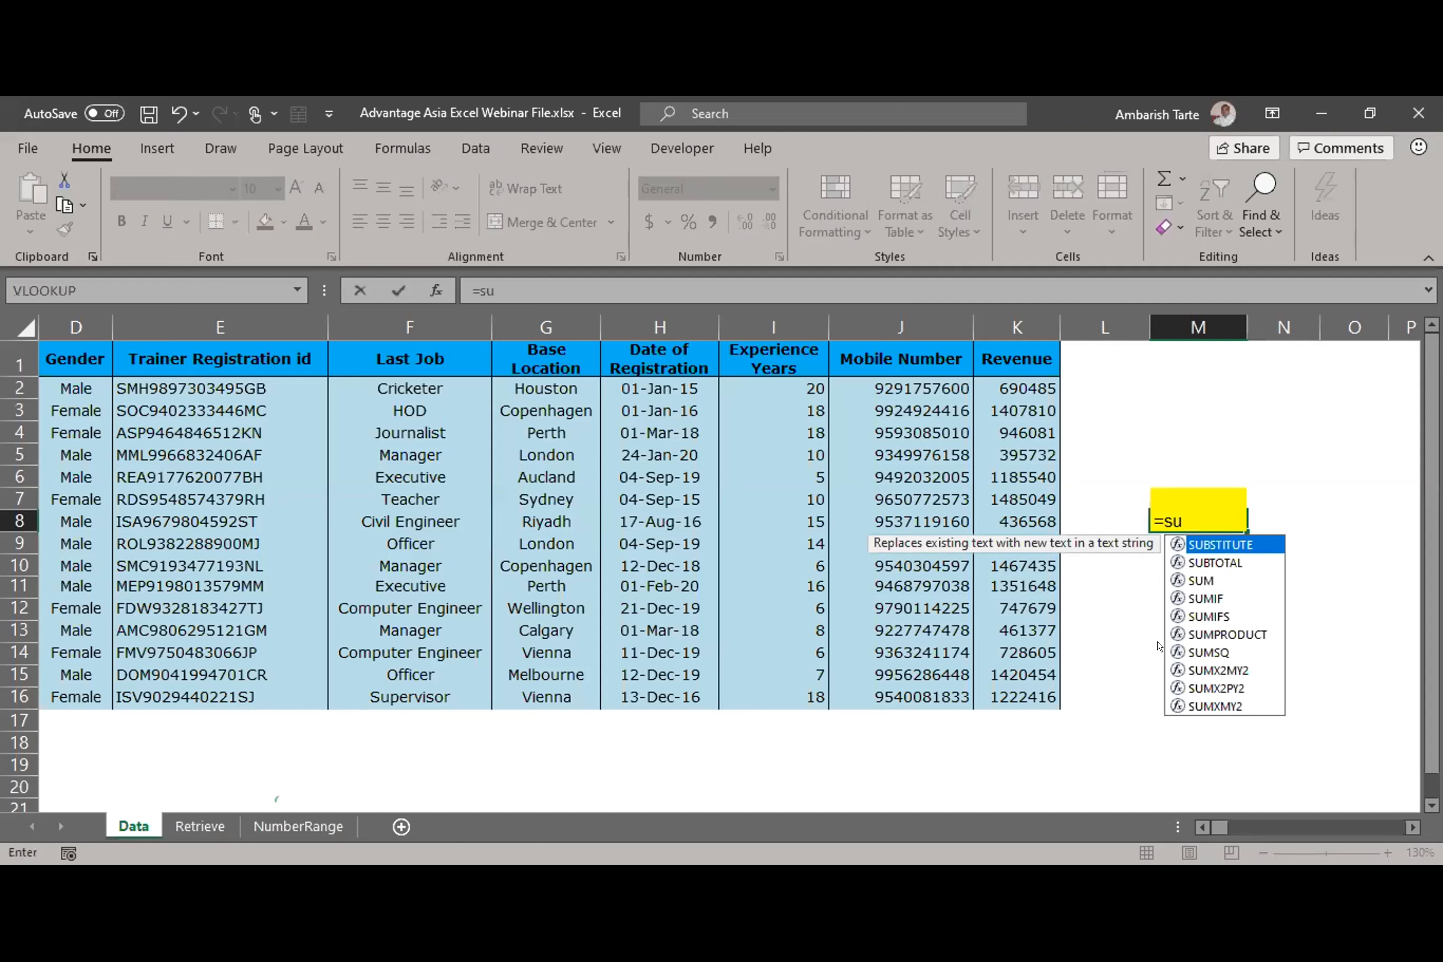
pyautogui.write('m')
pyautogui.press('Tab')
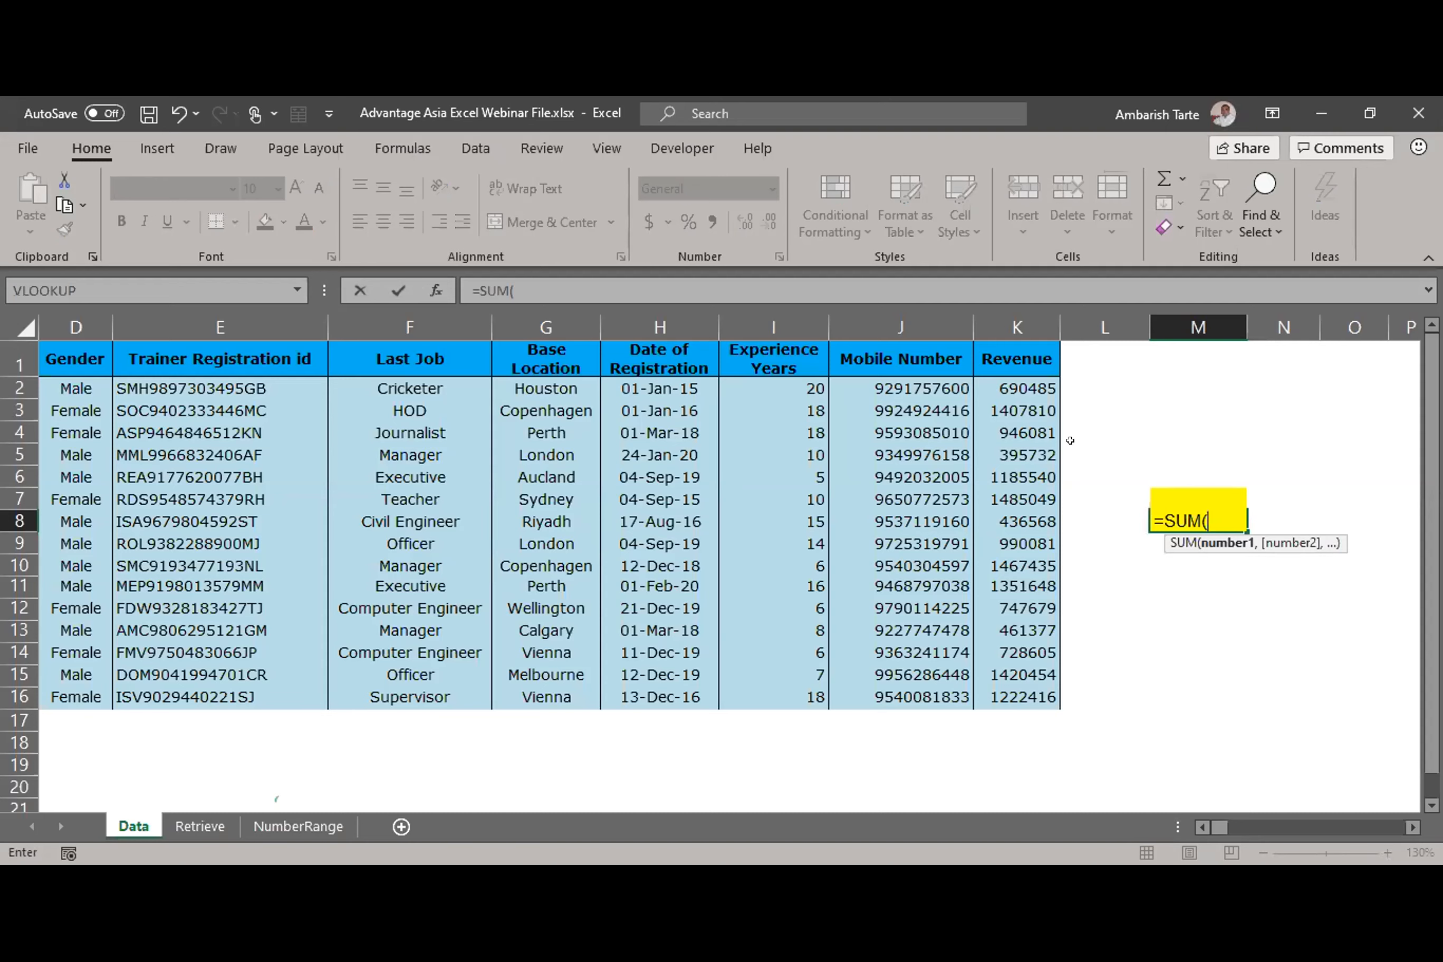
pyautogui.click(1005, 388)
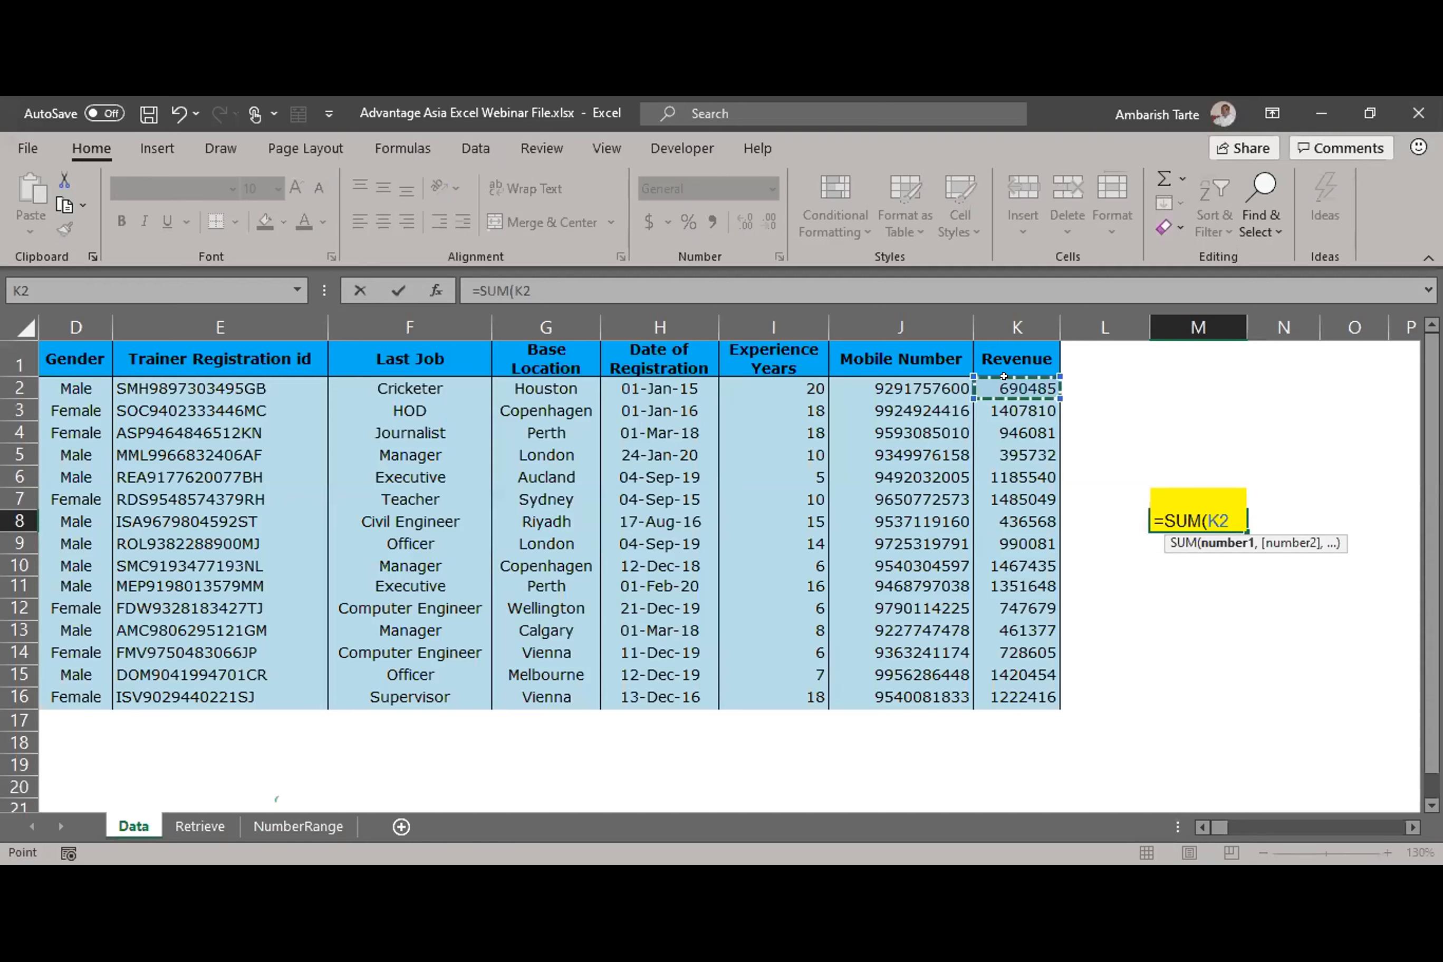
pyautogui.hotkey('ctrl', 'shift', 'Down')
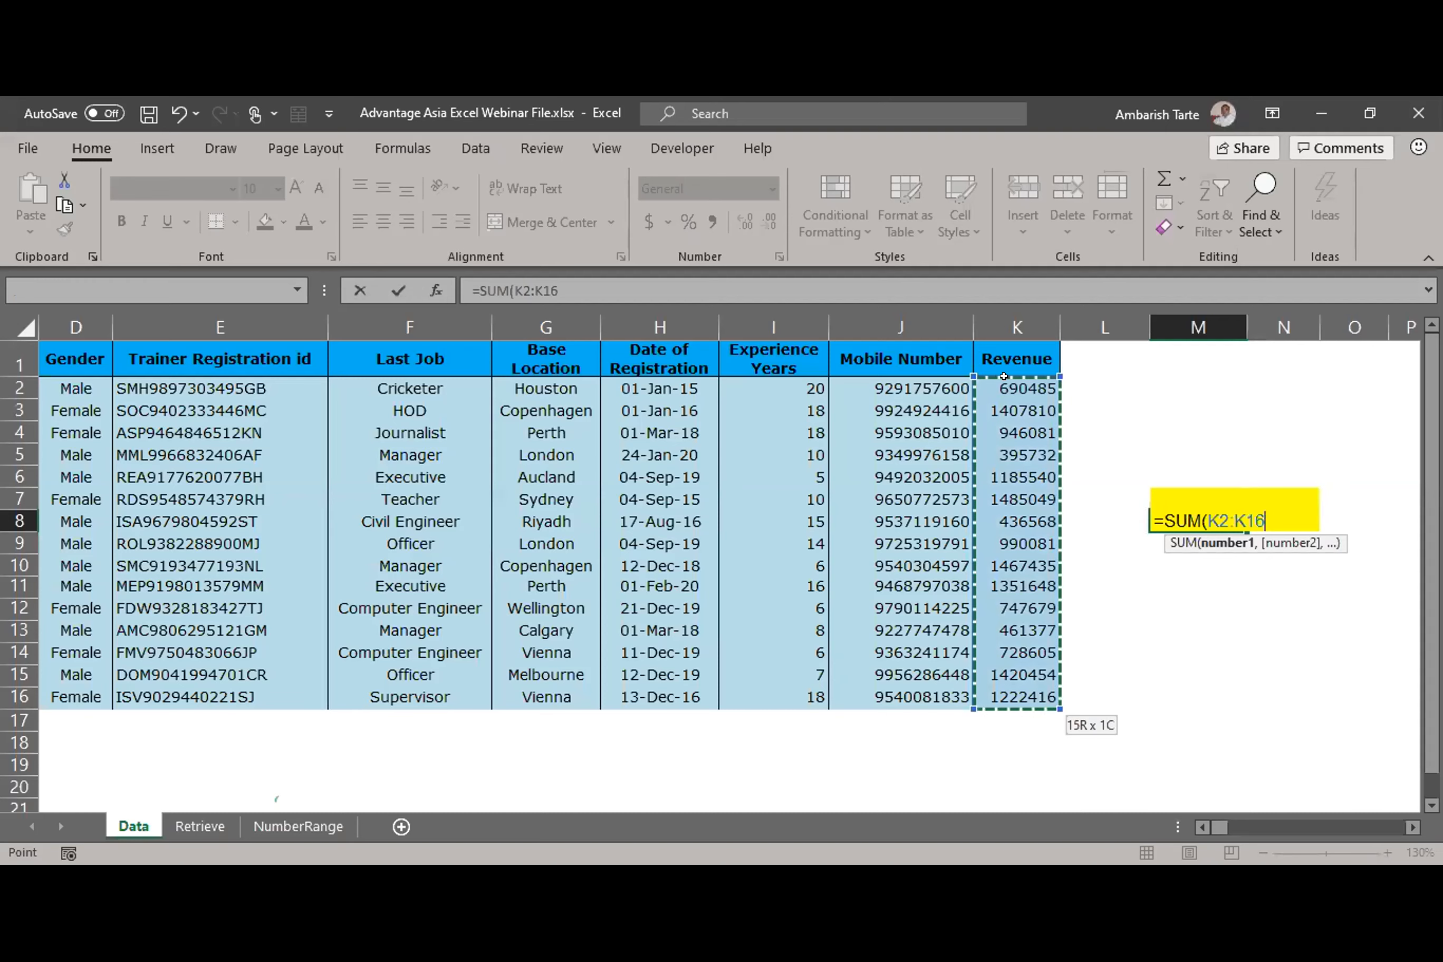
pyautogui.press('Return')
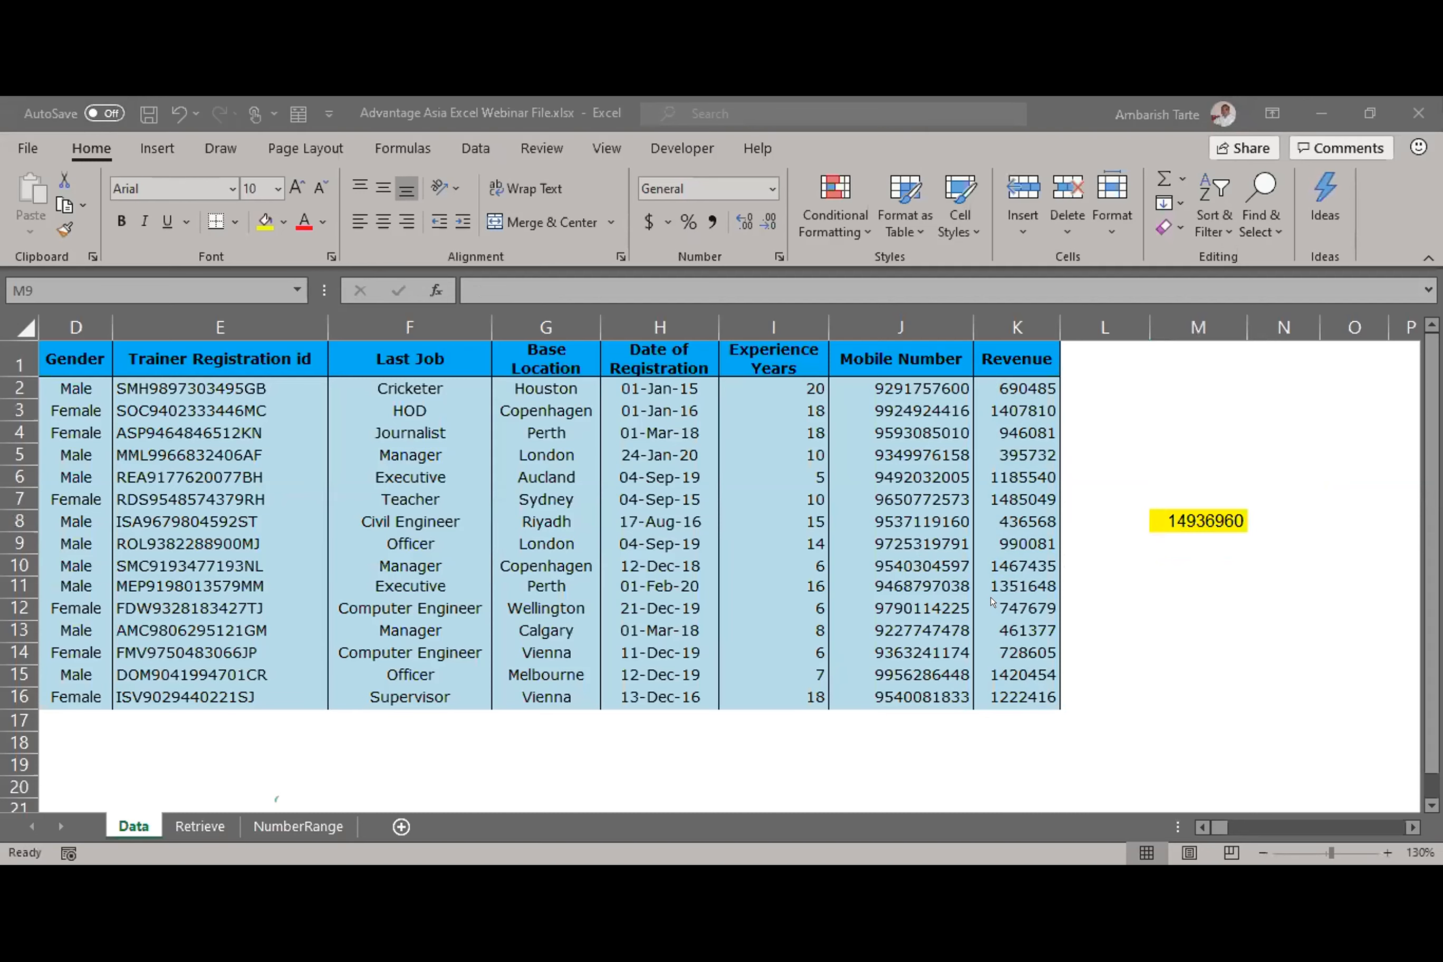
# Step: Select the Revenue values K2:K16 and define a first name as their range name in the Name Box
pyautogui.click(1004, 580)
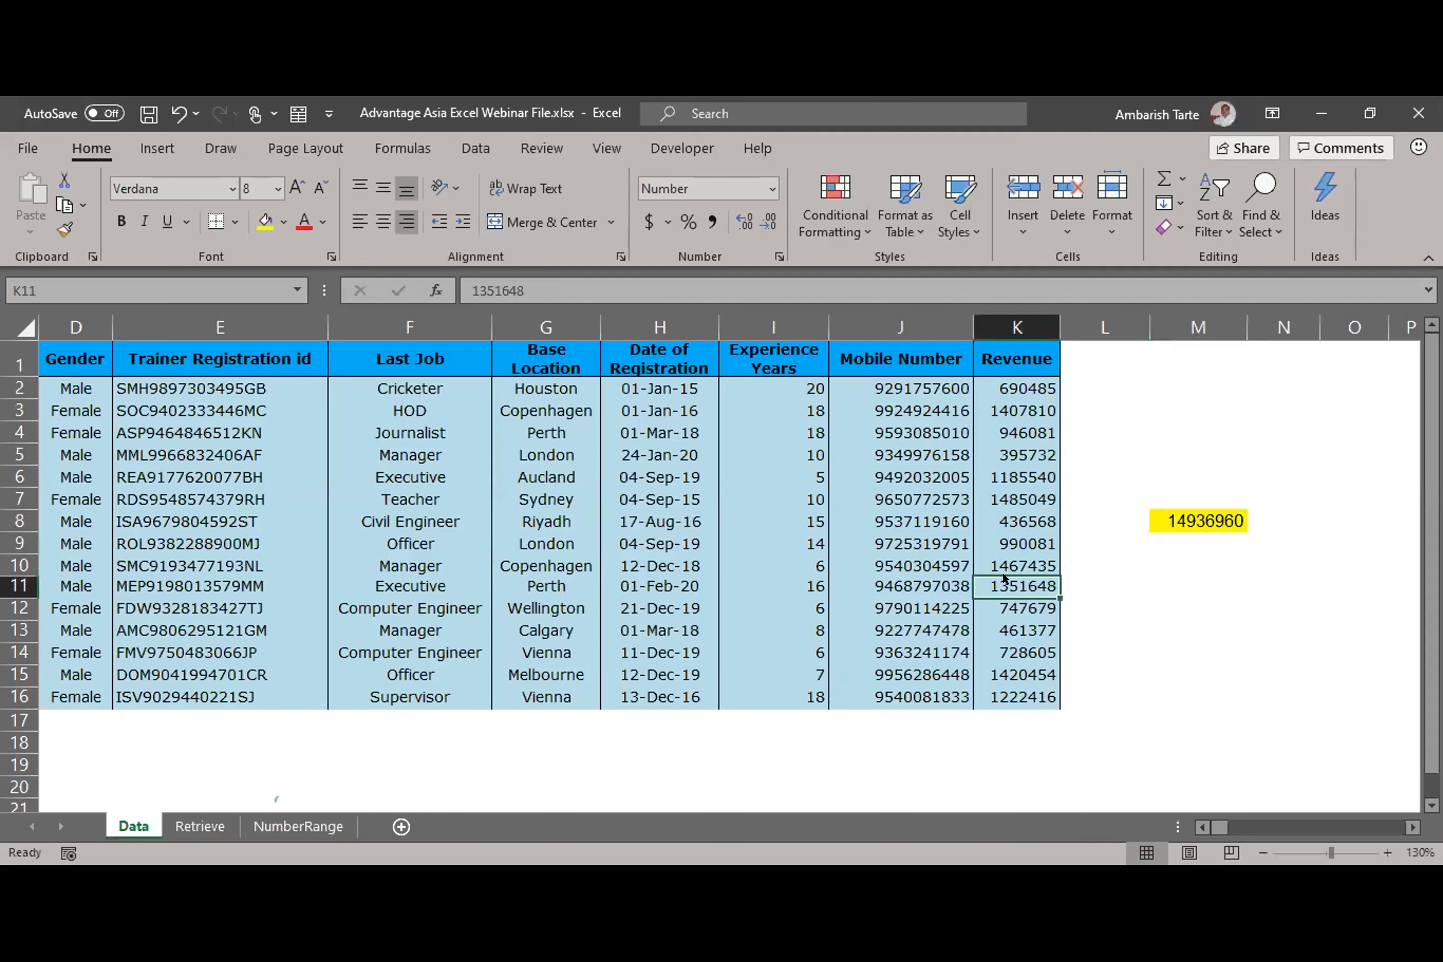
pyautogui.hotkey('alt', 'Tab')
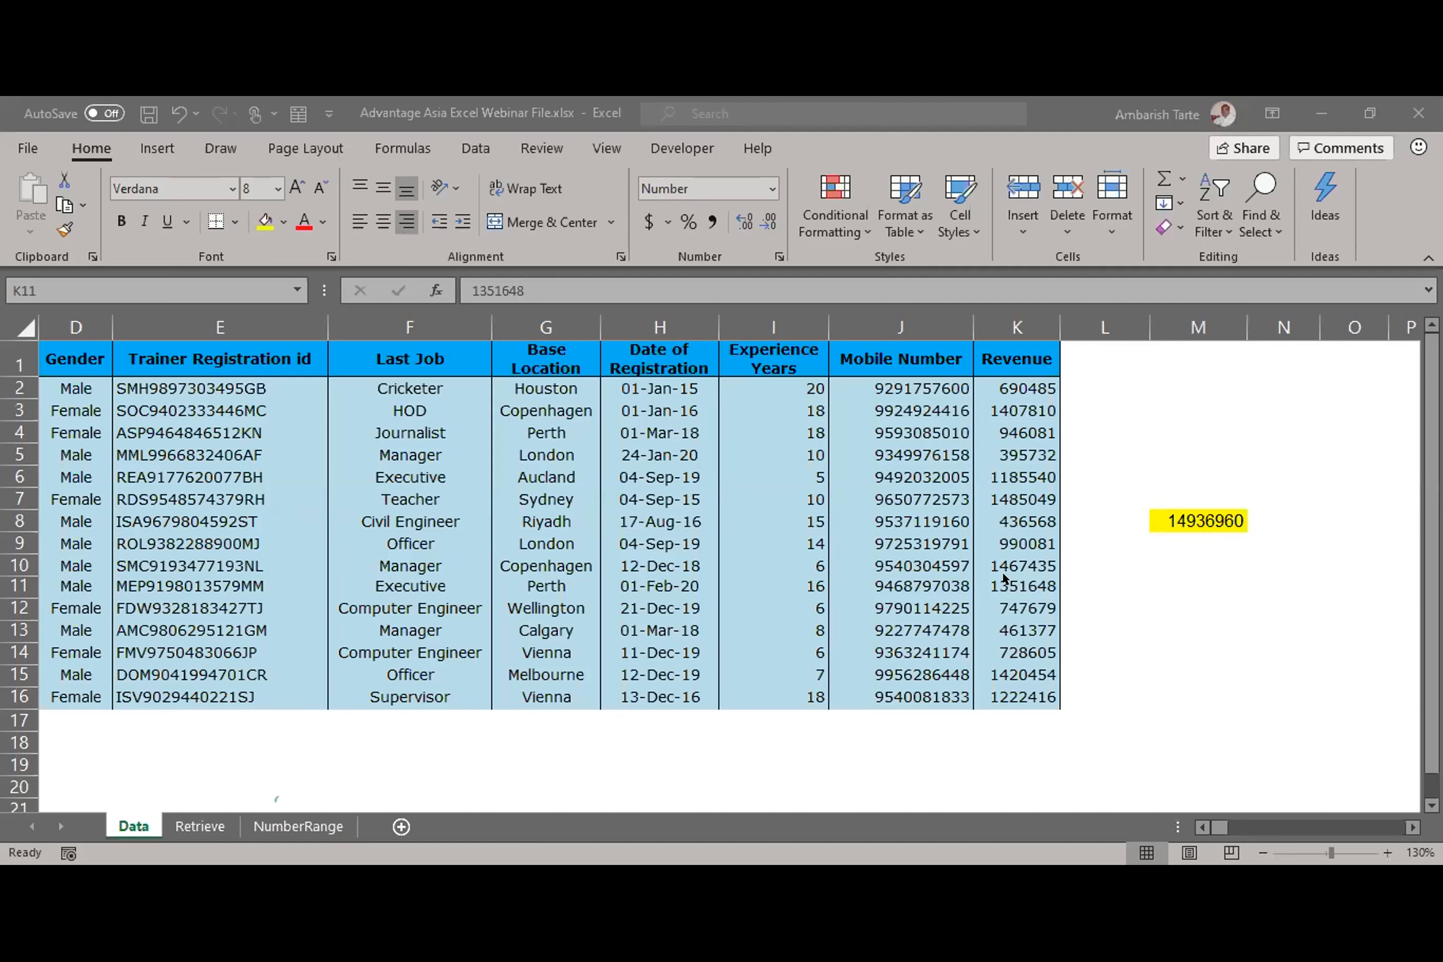
pyautogui.click(1003, 387)
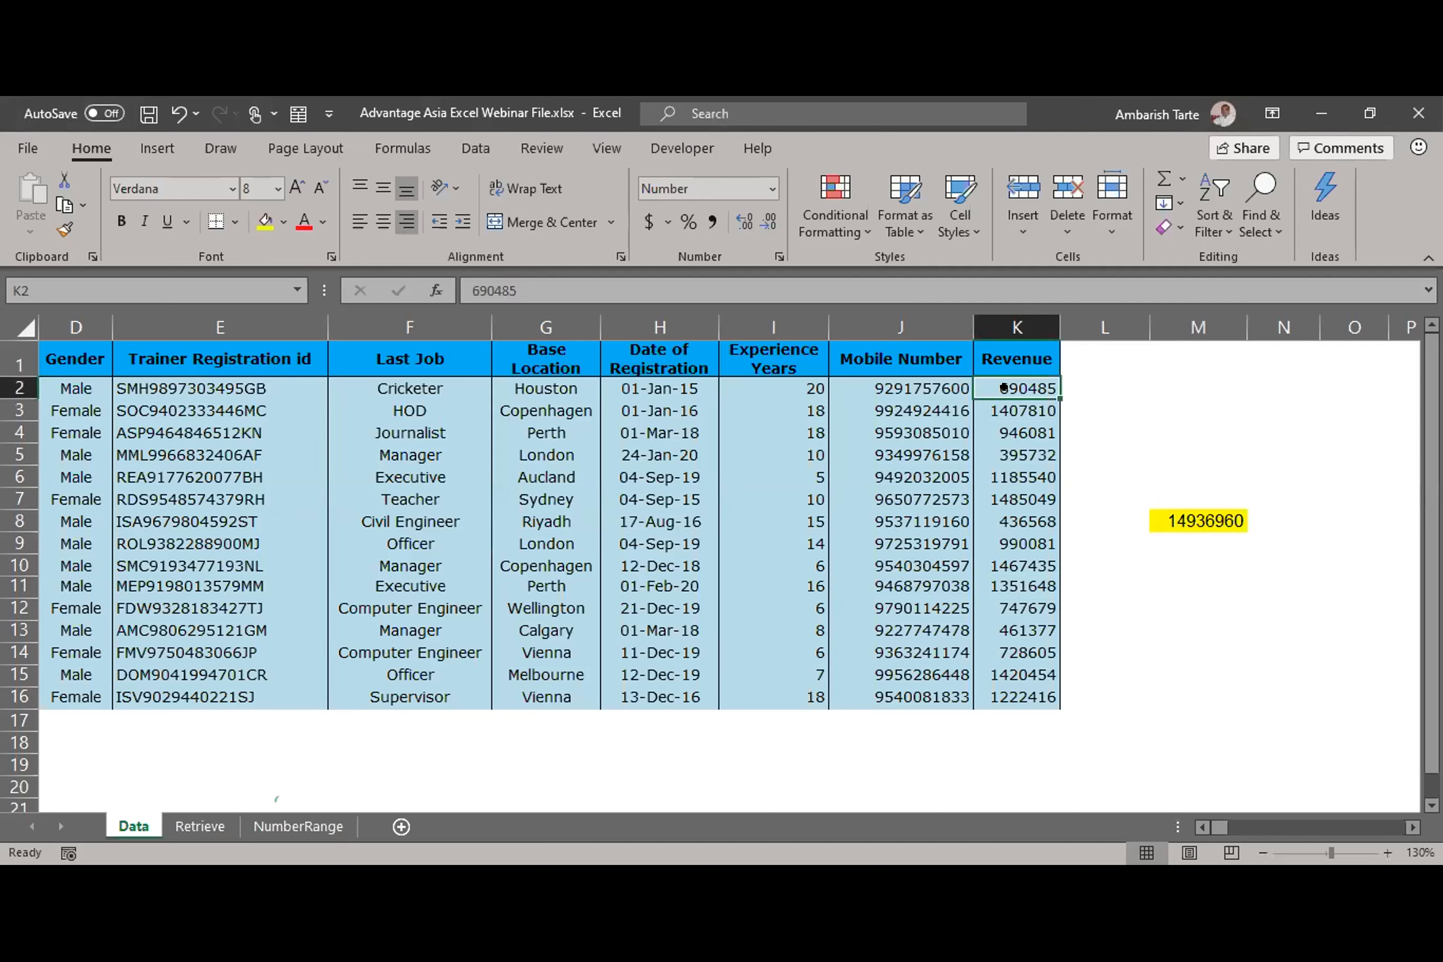
pyautogui.hotkey('ctrl', 'shift', 'Down')
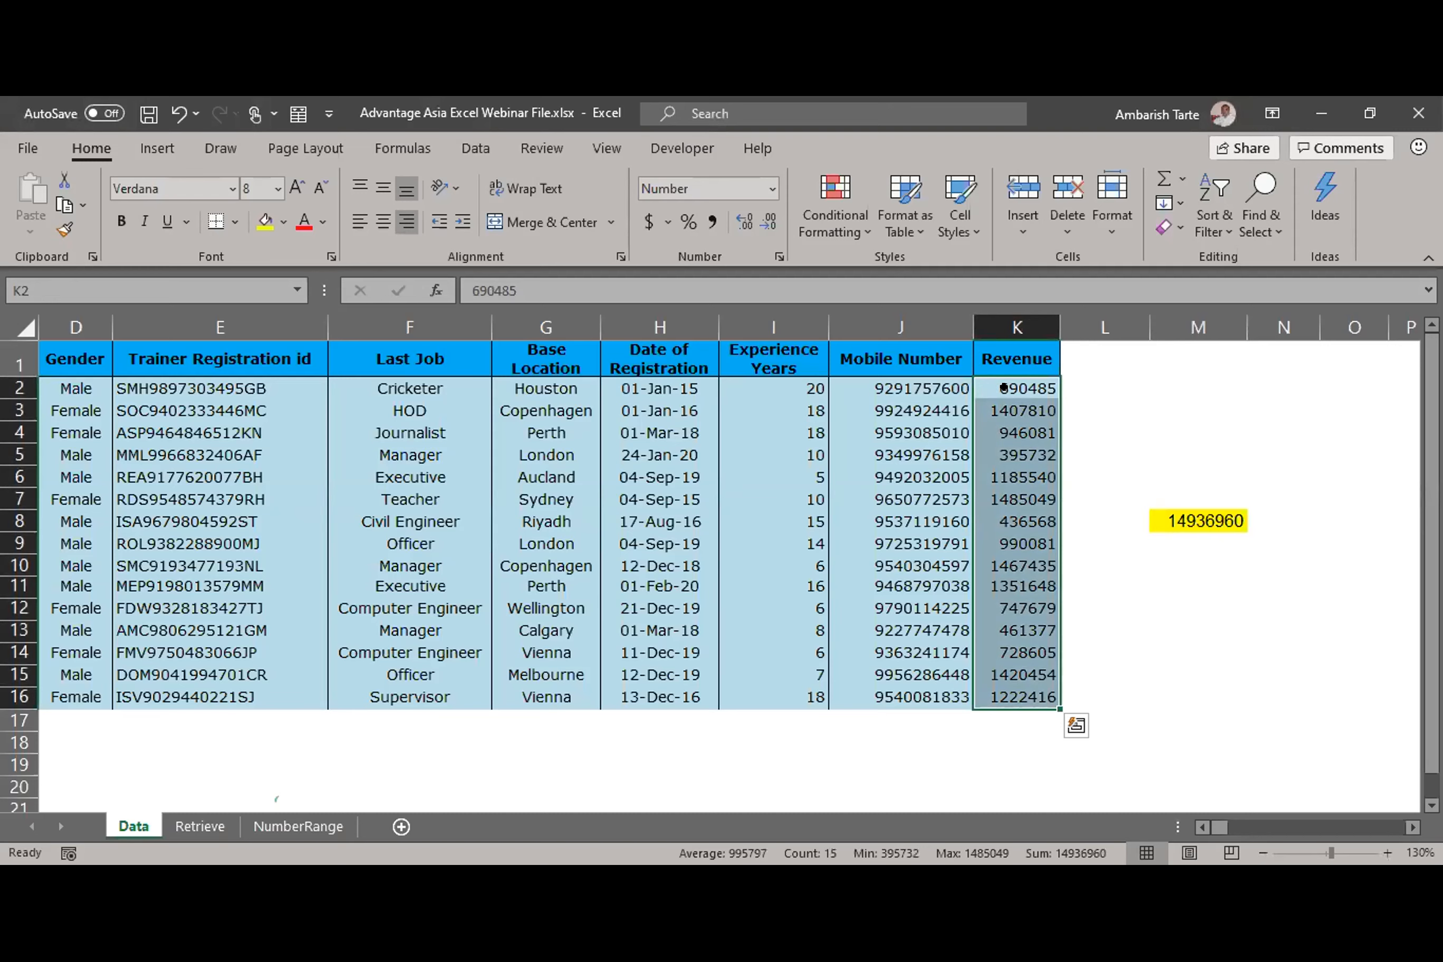
pyautogui.click(125, 291)
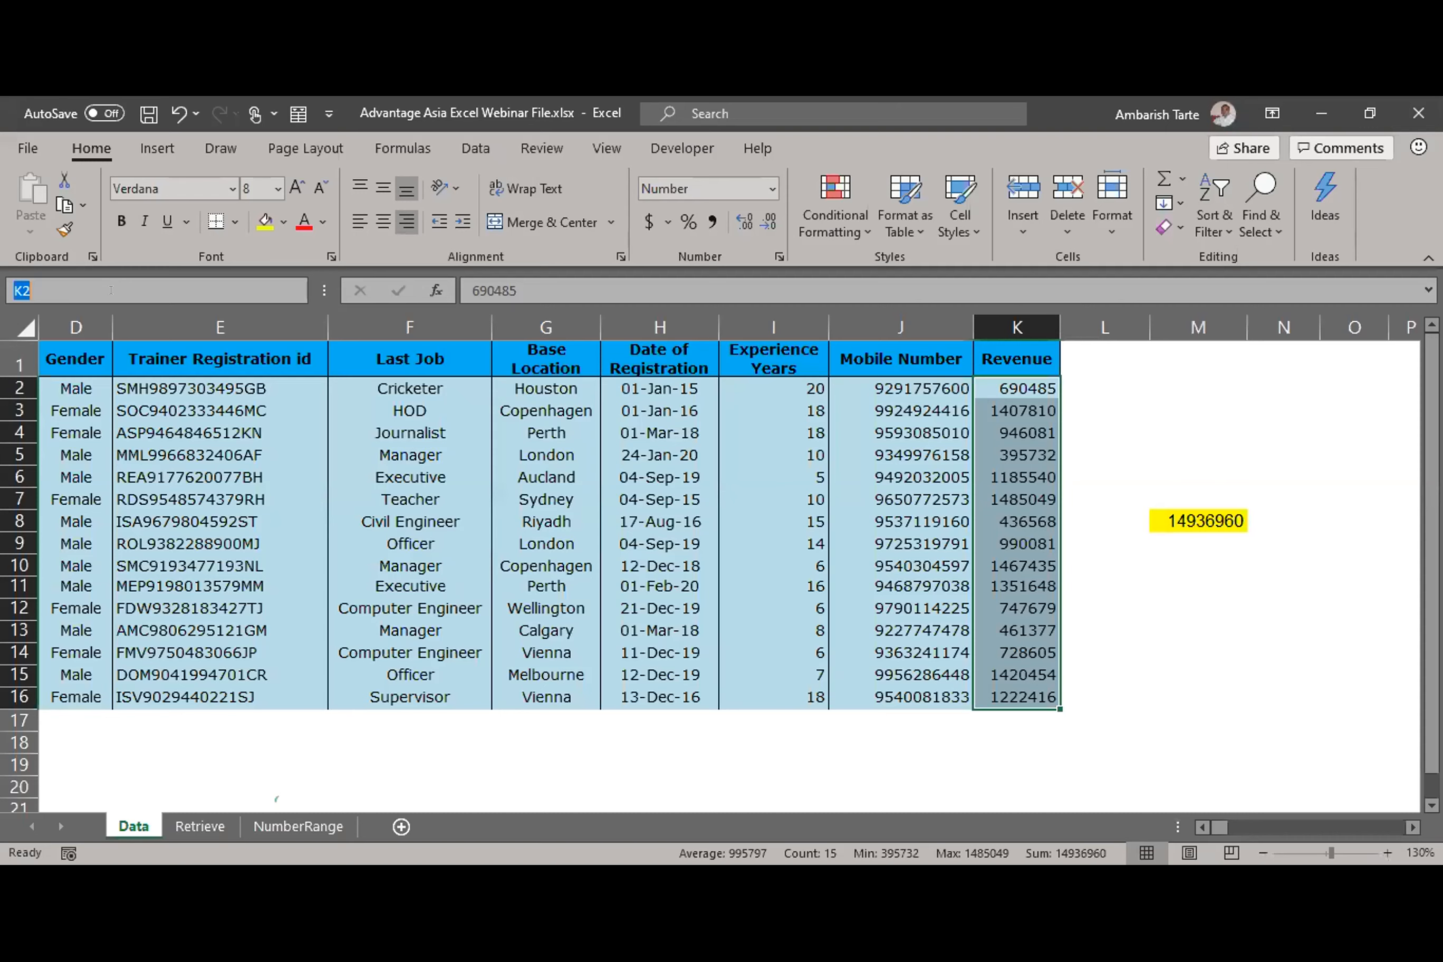
pyautogui.write('Anusha')
pyautogui.press('BackSpace')
pyautogui.write('ka')
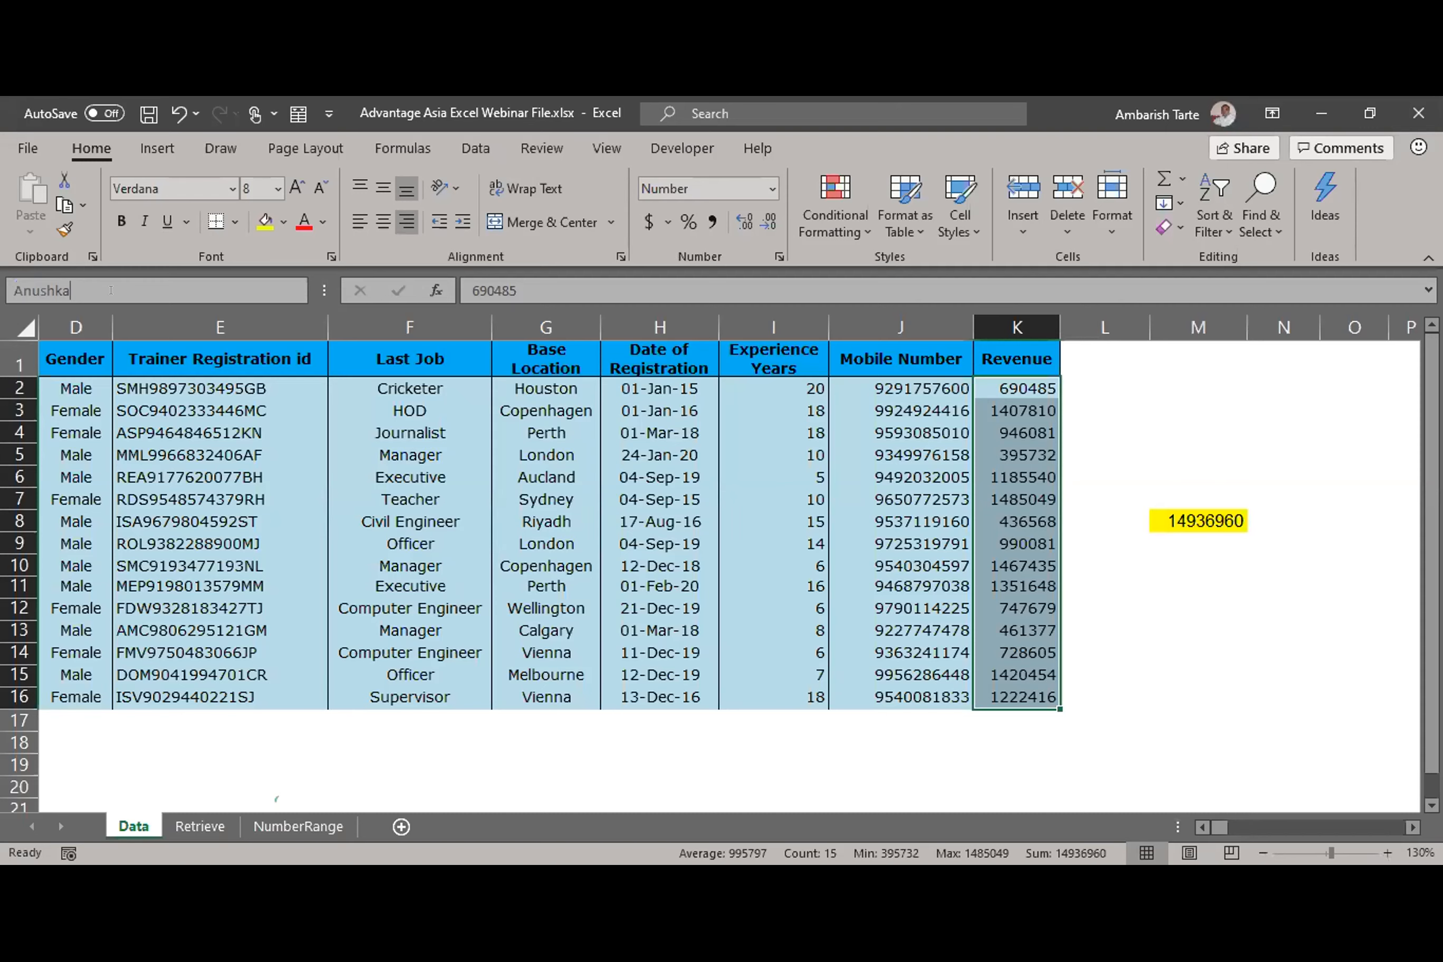
pyautogui.press('Return')
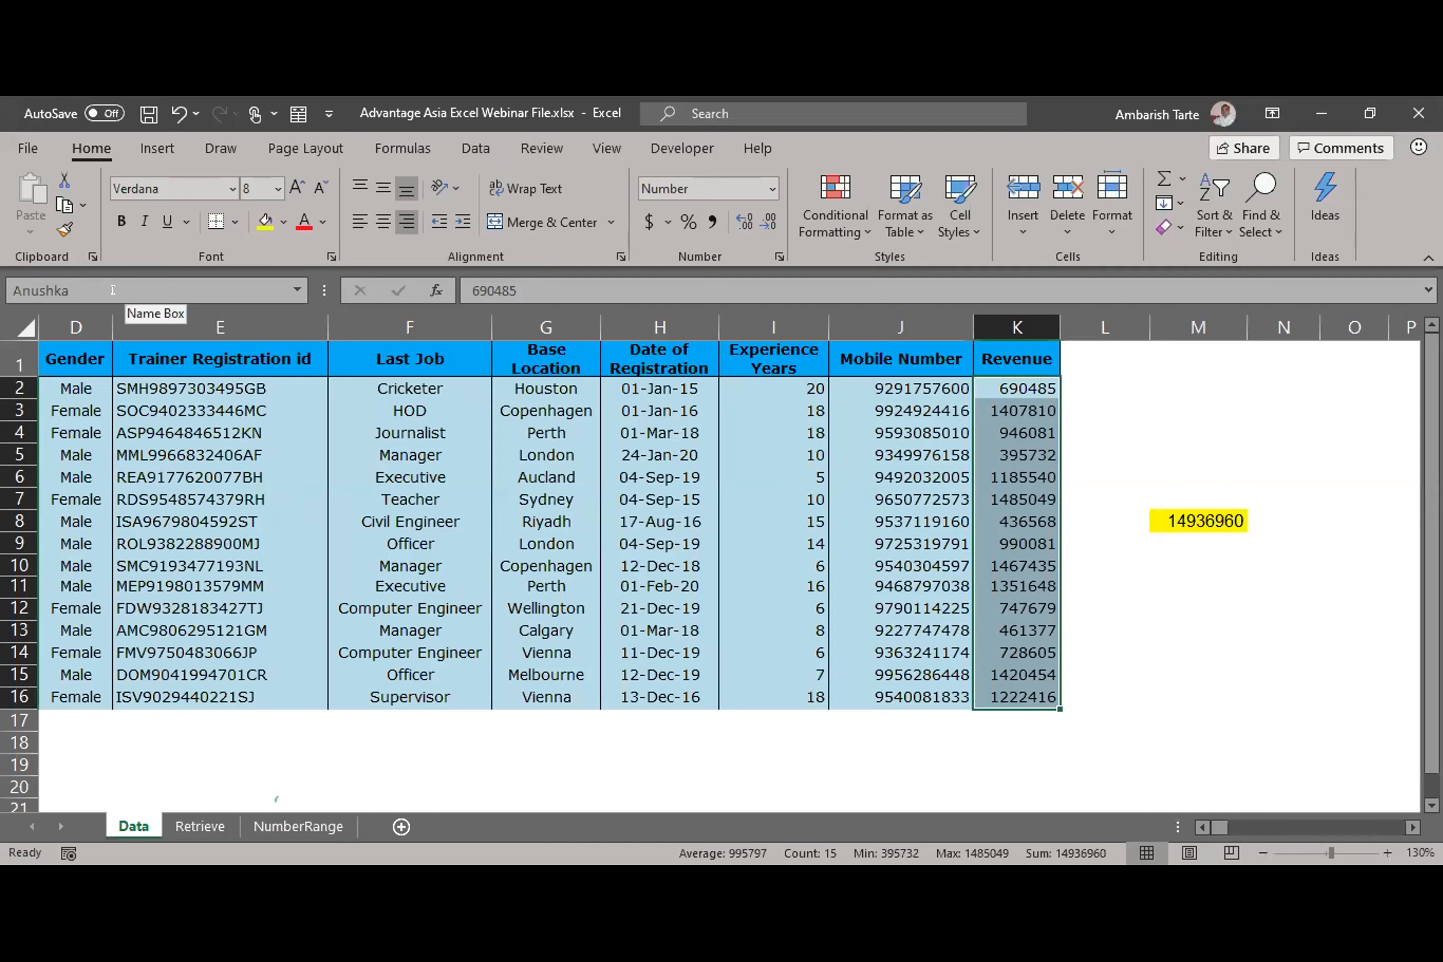
# Step: Total the Revenue values in cell M11 with SUM, using the named range instead of cell addresses
pyautogui.click(1174, 580)
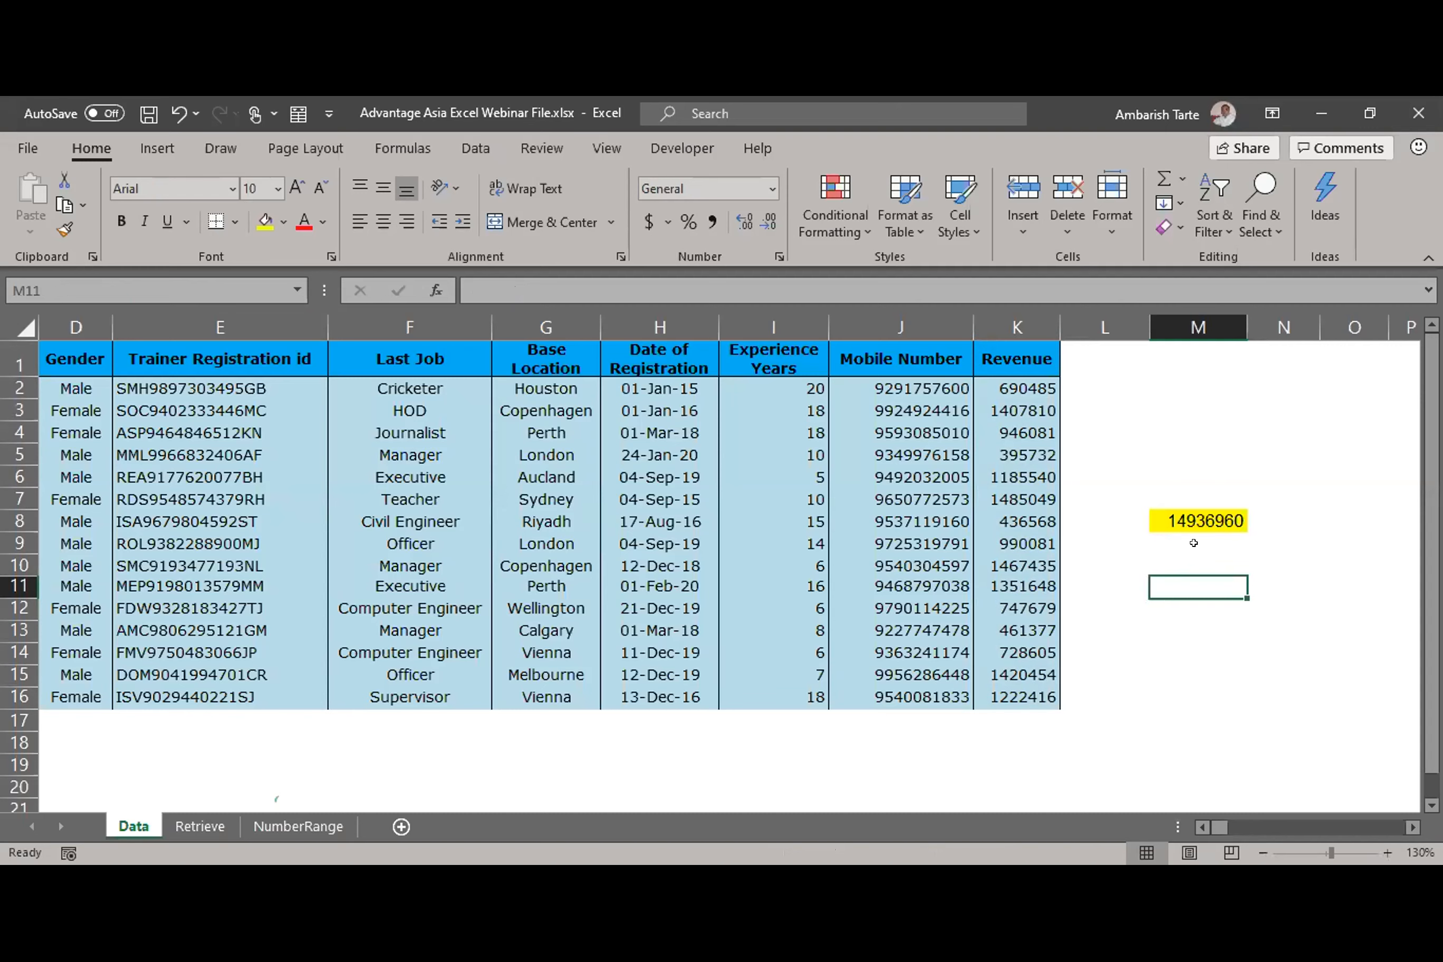
pyautogui.write('=')
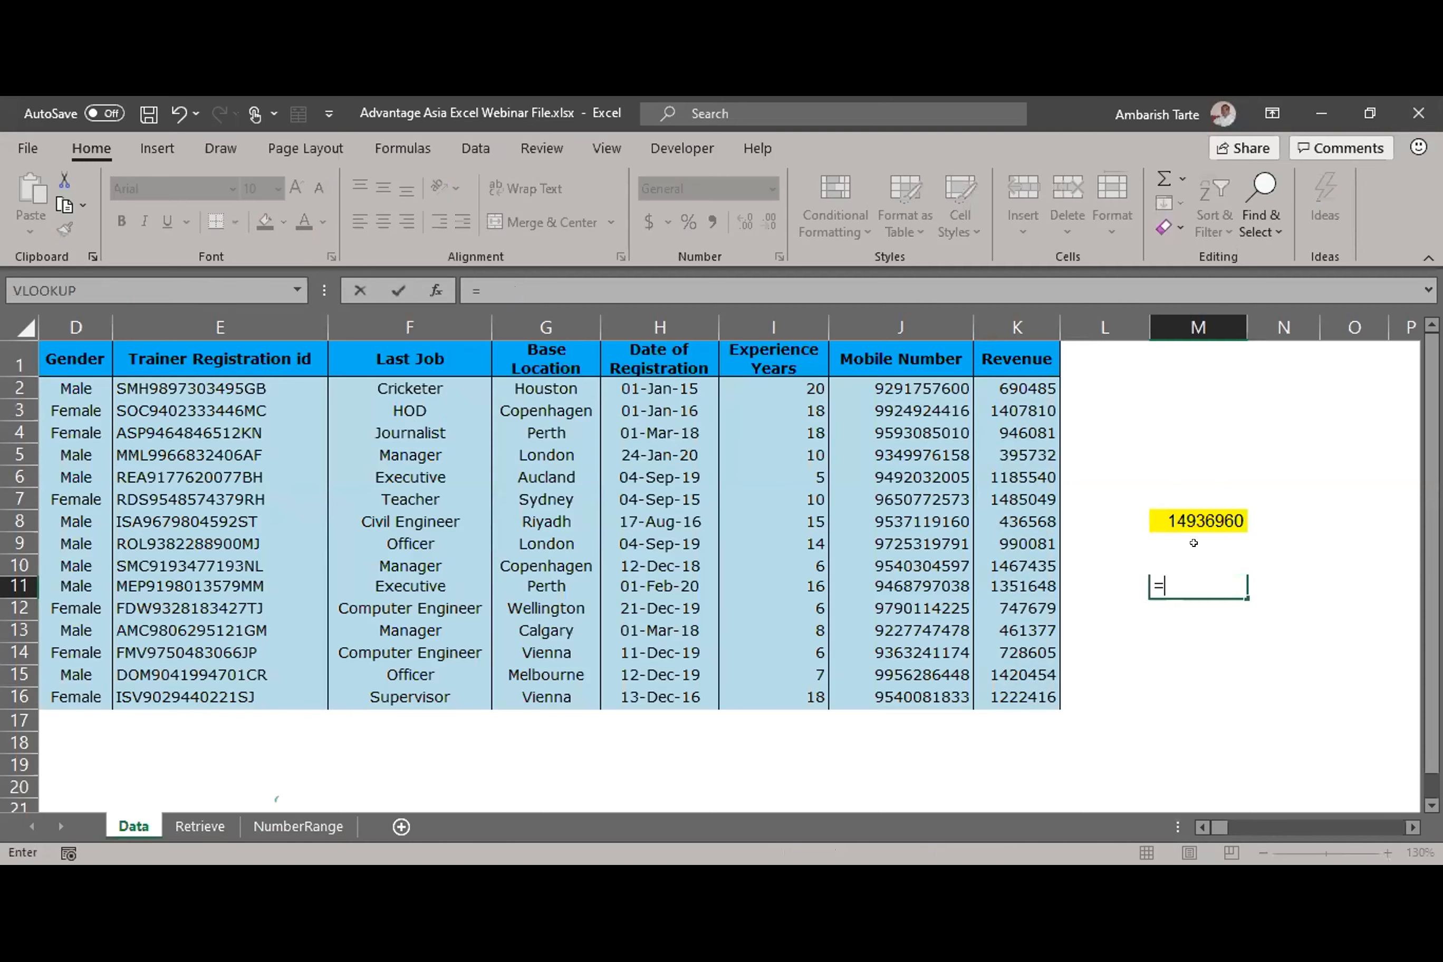
pyautogui.write('suj')
pyautogui.press('BackSpace')
pyautogui.write('m')
pyautogui.press('Tab')
pyautogui.write('an')
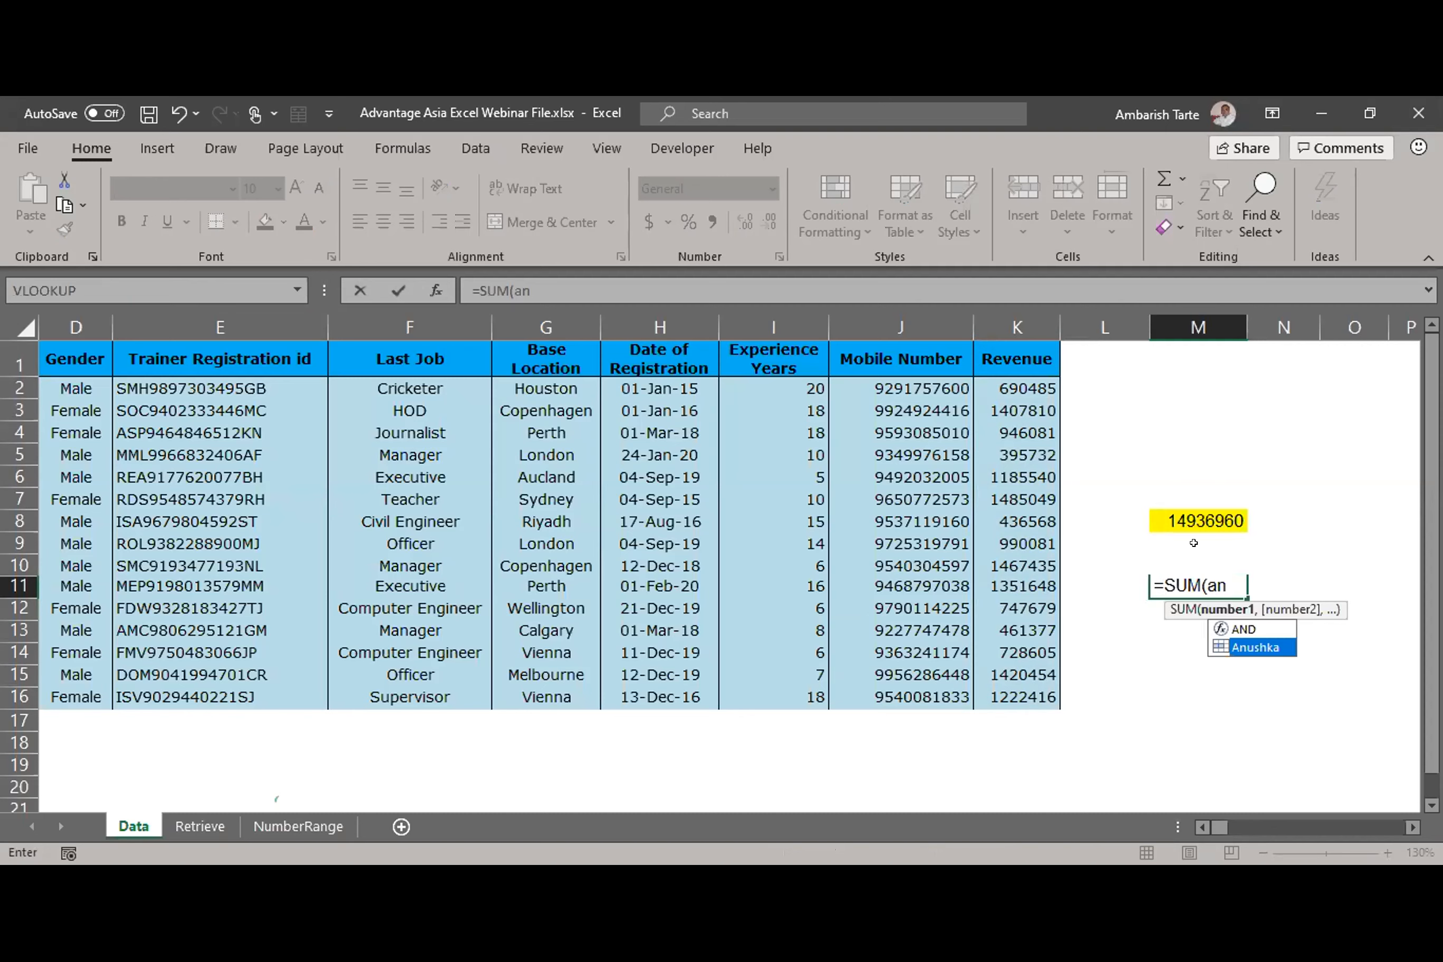
pyautogui.press('Tab')
pyautogui.hotkey('ctrl', 'Return')
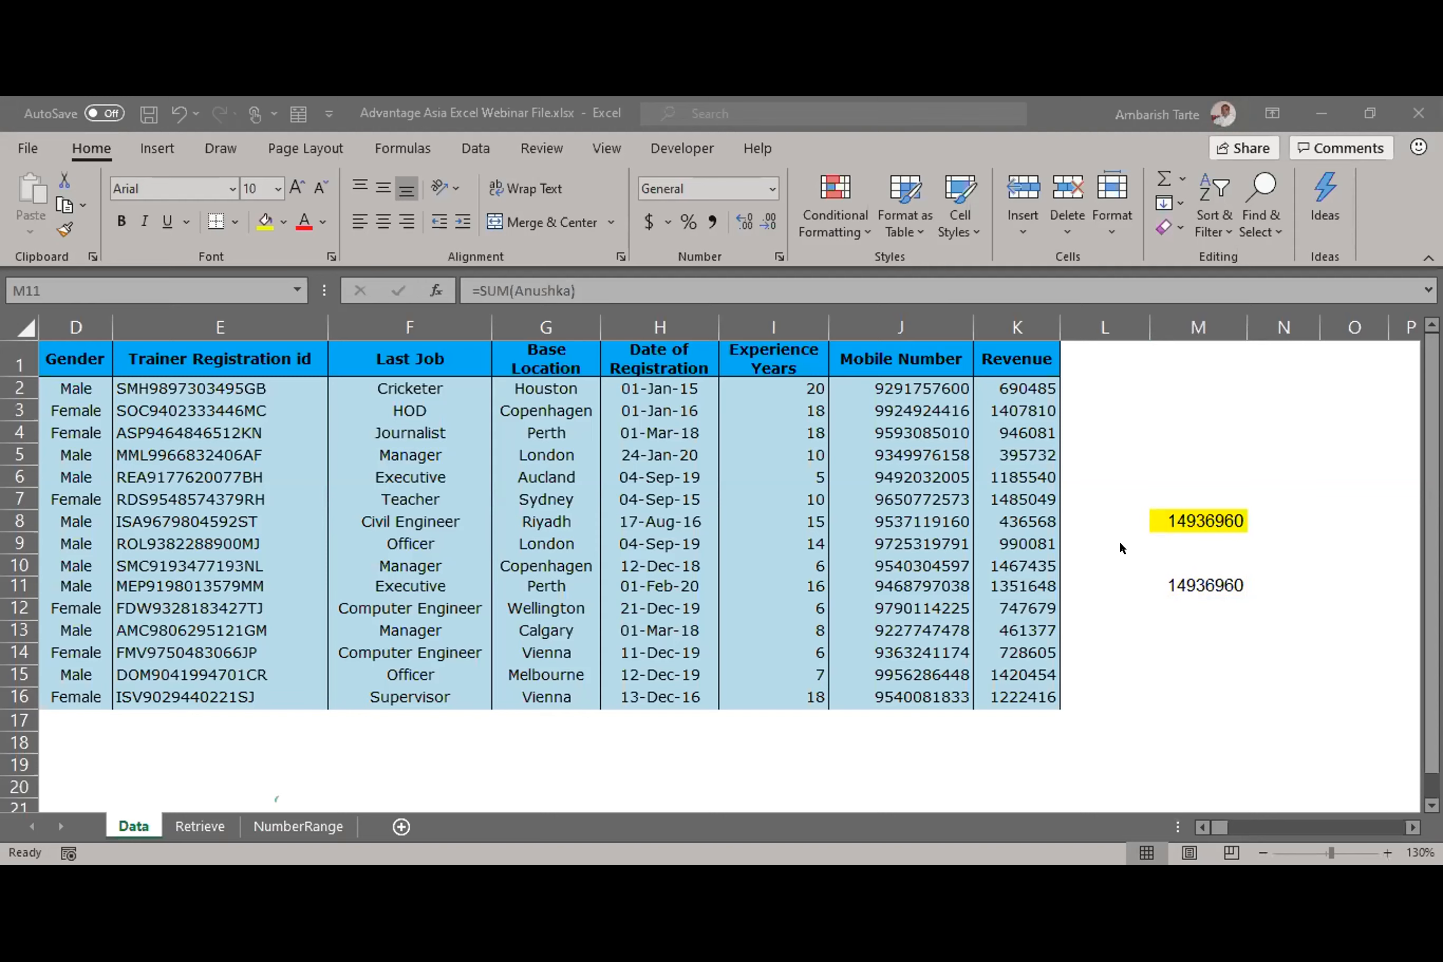
# Step: Label the total in M11 by entering SUM in the adjacent cell N11
pyautogui.press('Left')
pyautogui.press('Right')
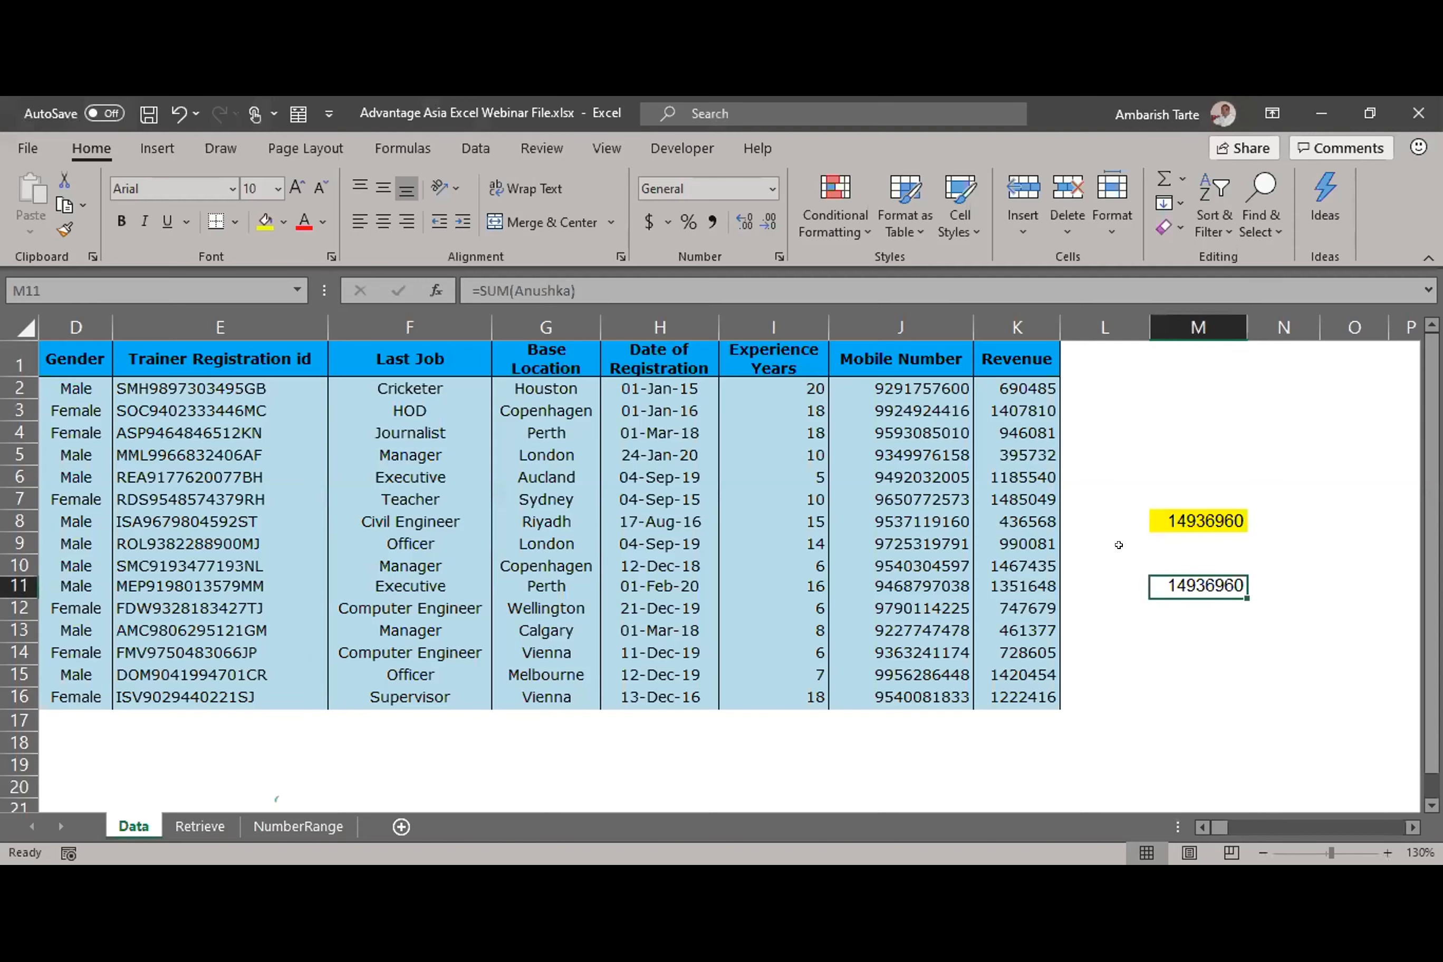
pyautogui.press('Right')
pyautogui.write('SUM')
pyautogui.press('Return')
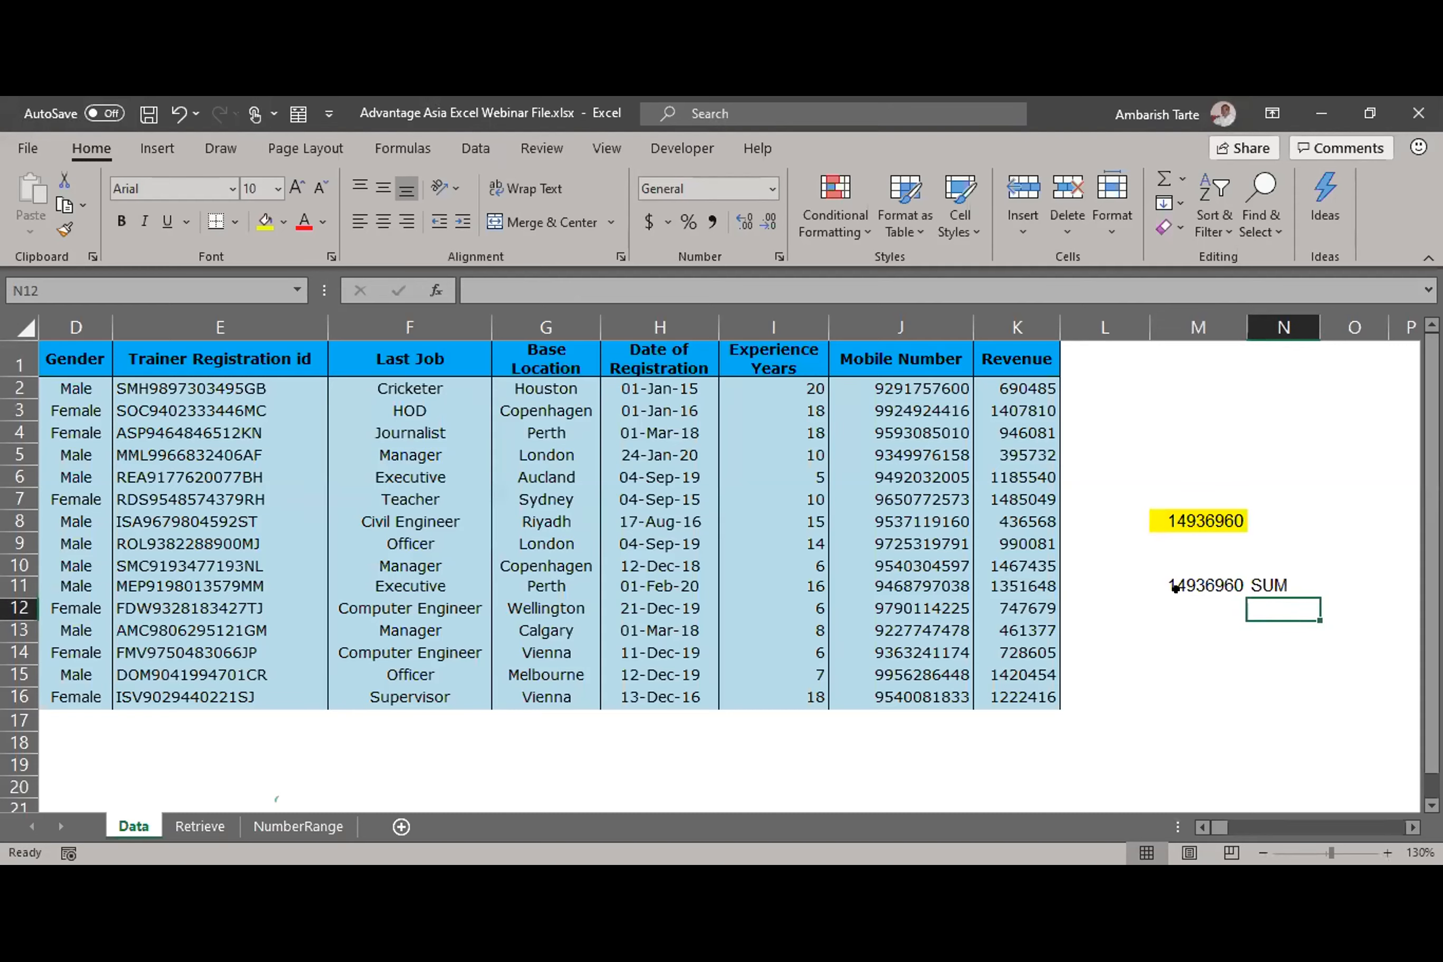
# Step: Calculate the AVERAGE of the named Revenue range in M12 and label it AVERAGE in N12
pyautogui.press('Left')
pyautogui.write('=')
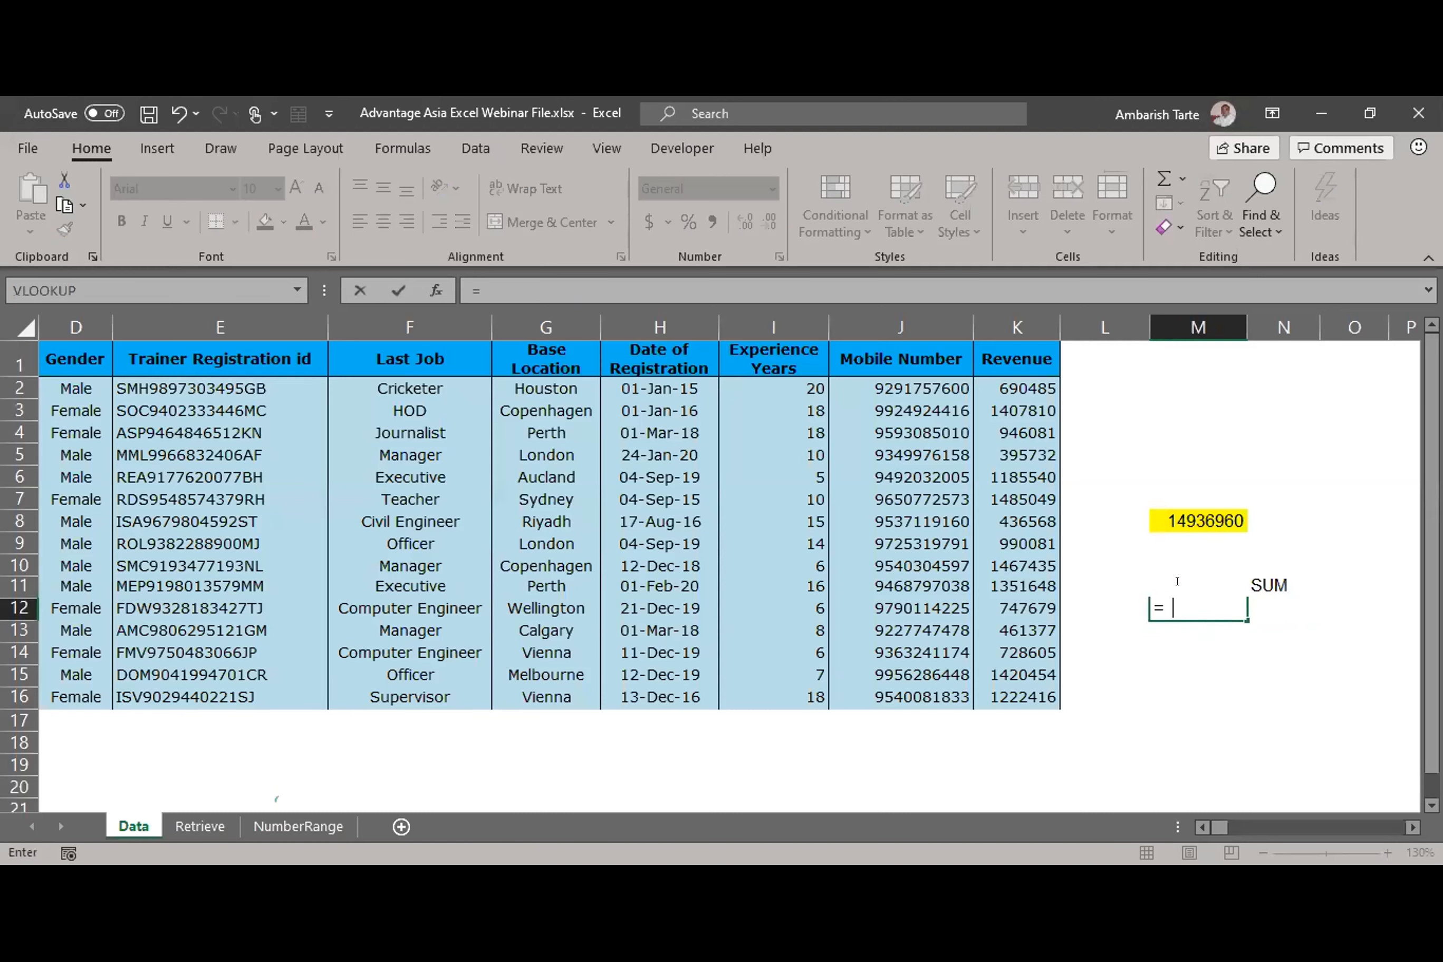
pyautogui.write('ave')
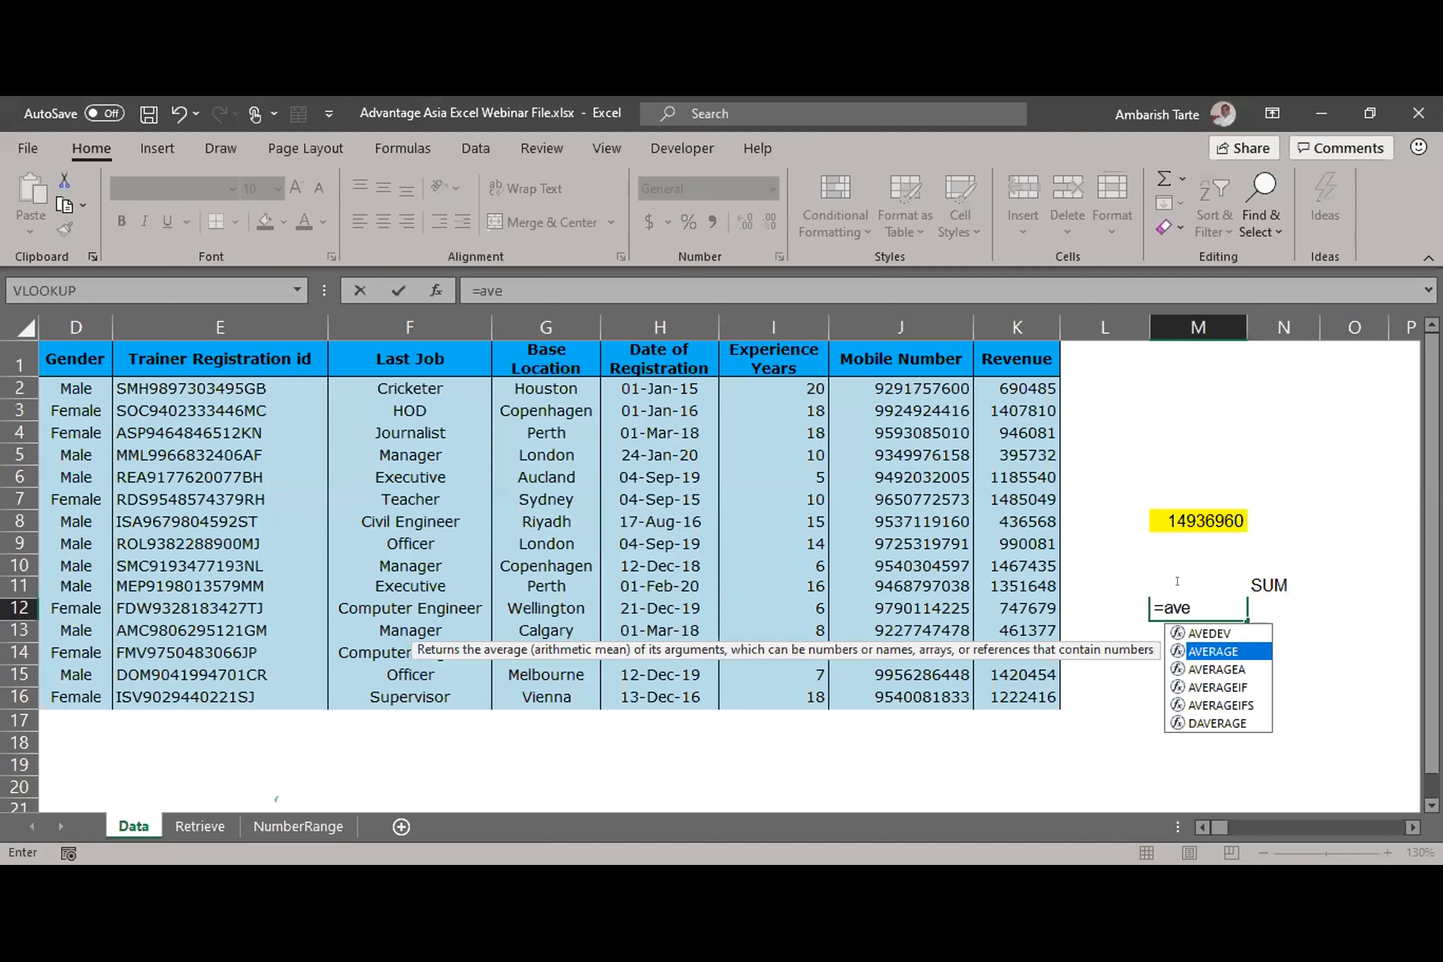
pyautogui.press('Tab')
pyautogui.write('Anushka')
pyautogui.hotkey('ctrl', 'Return')
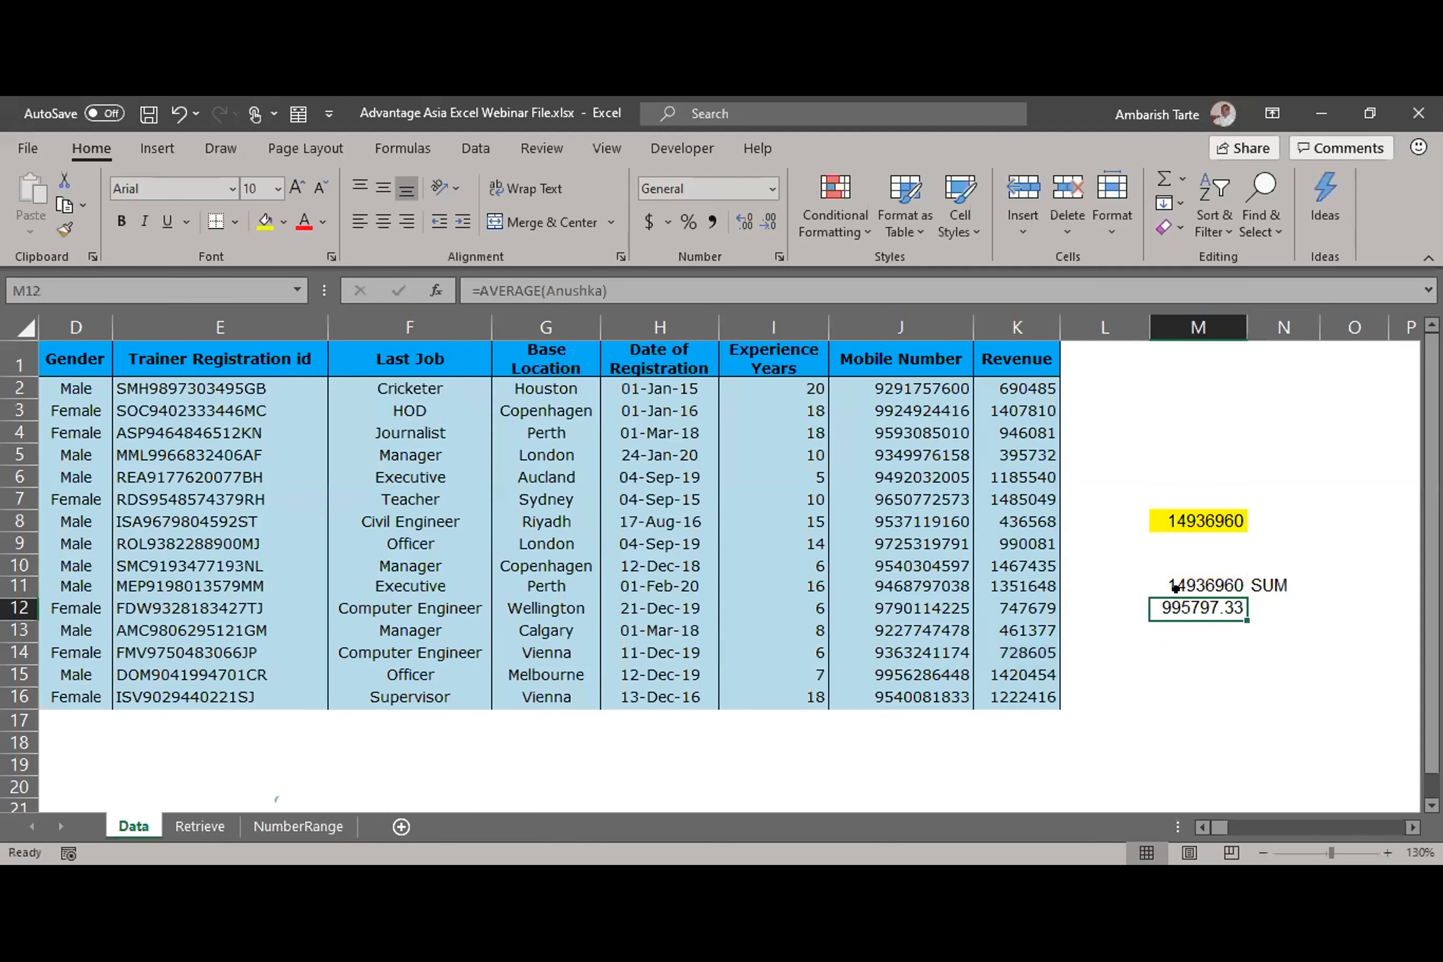
pyautogui.press('Right')
pyautogui.write('AVERAGE')
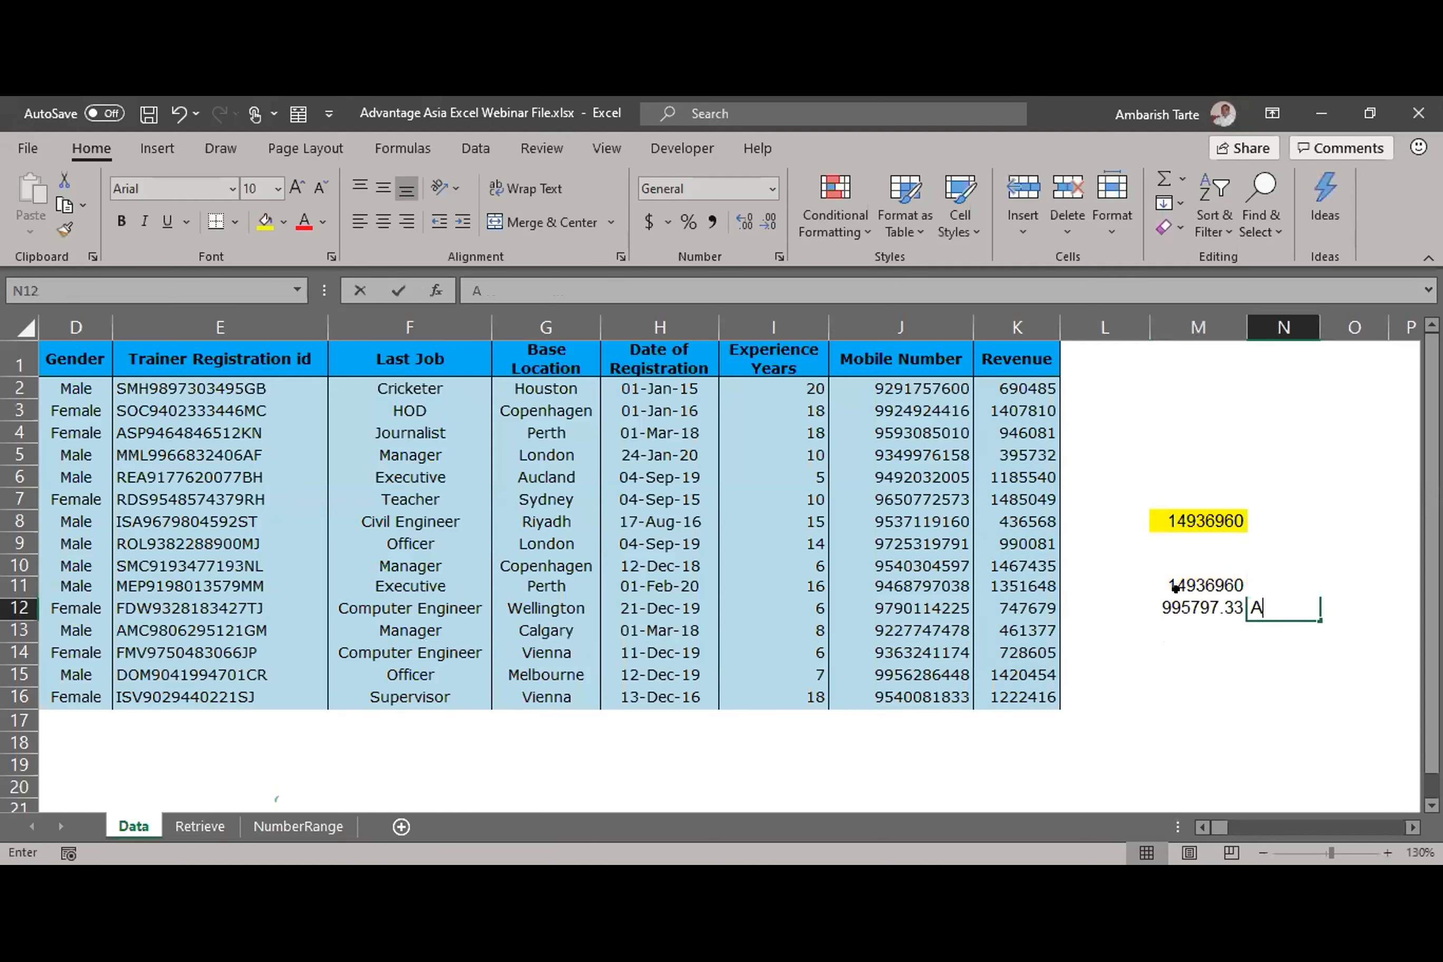
pyautogui.press('Return')
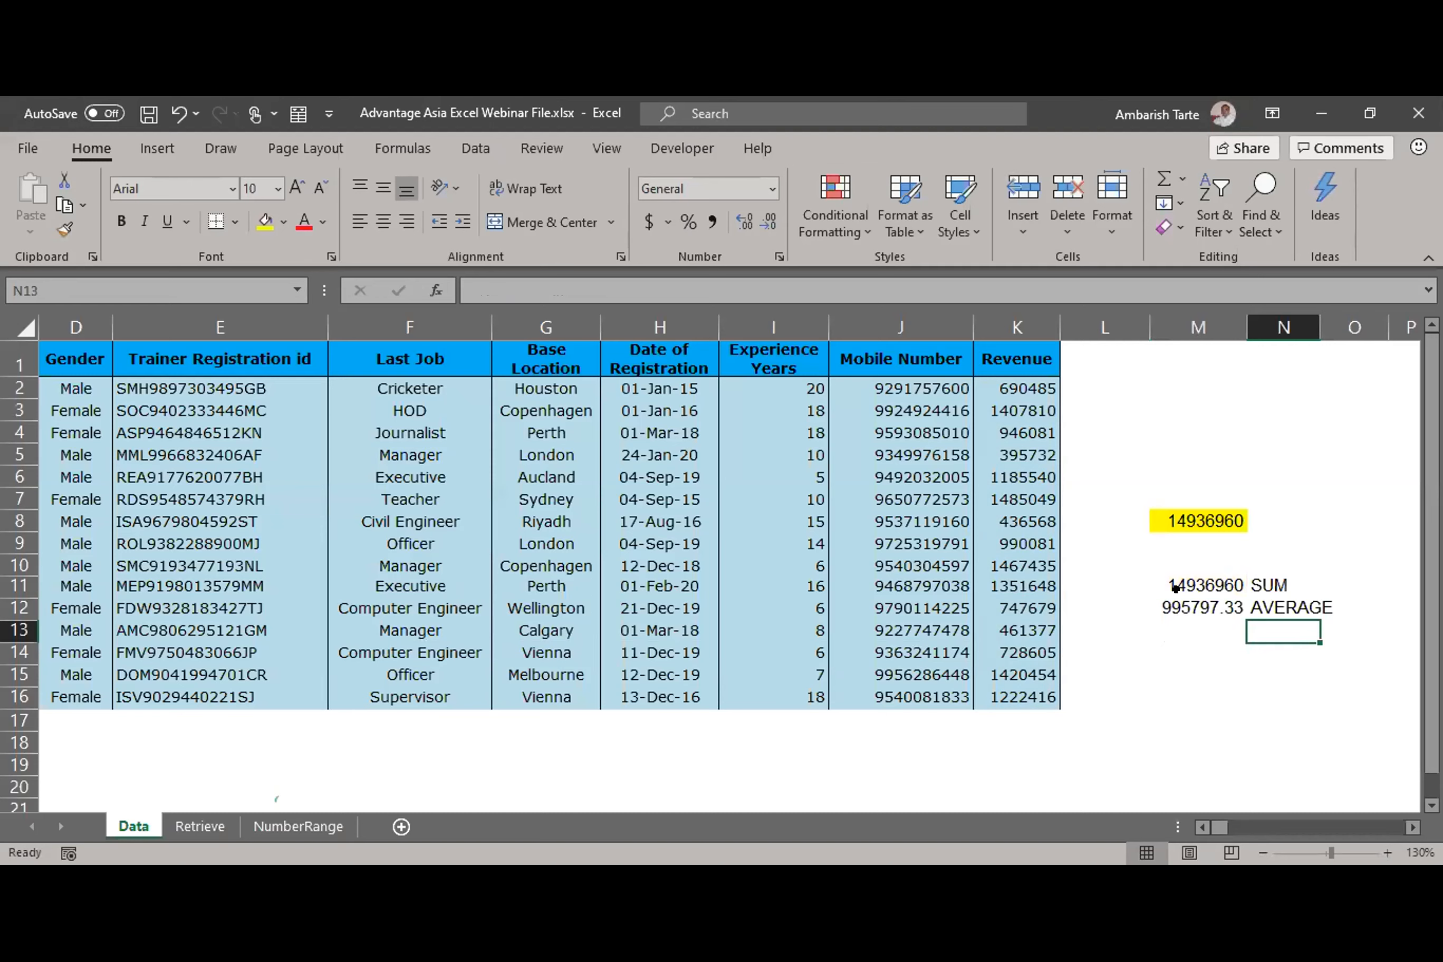
# Step: Find the maximum of the named Revenue range in M13 with MAX and label it MAX in N13
pyautogui.press('Left')
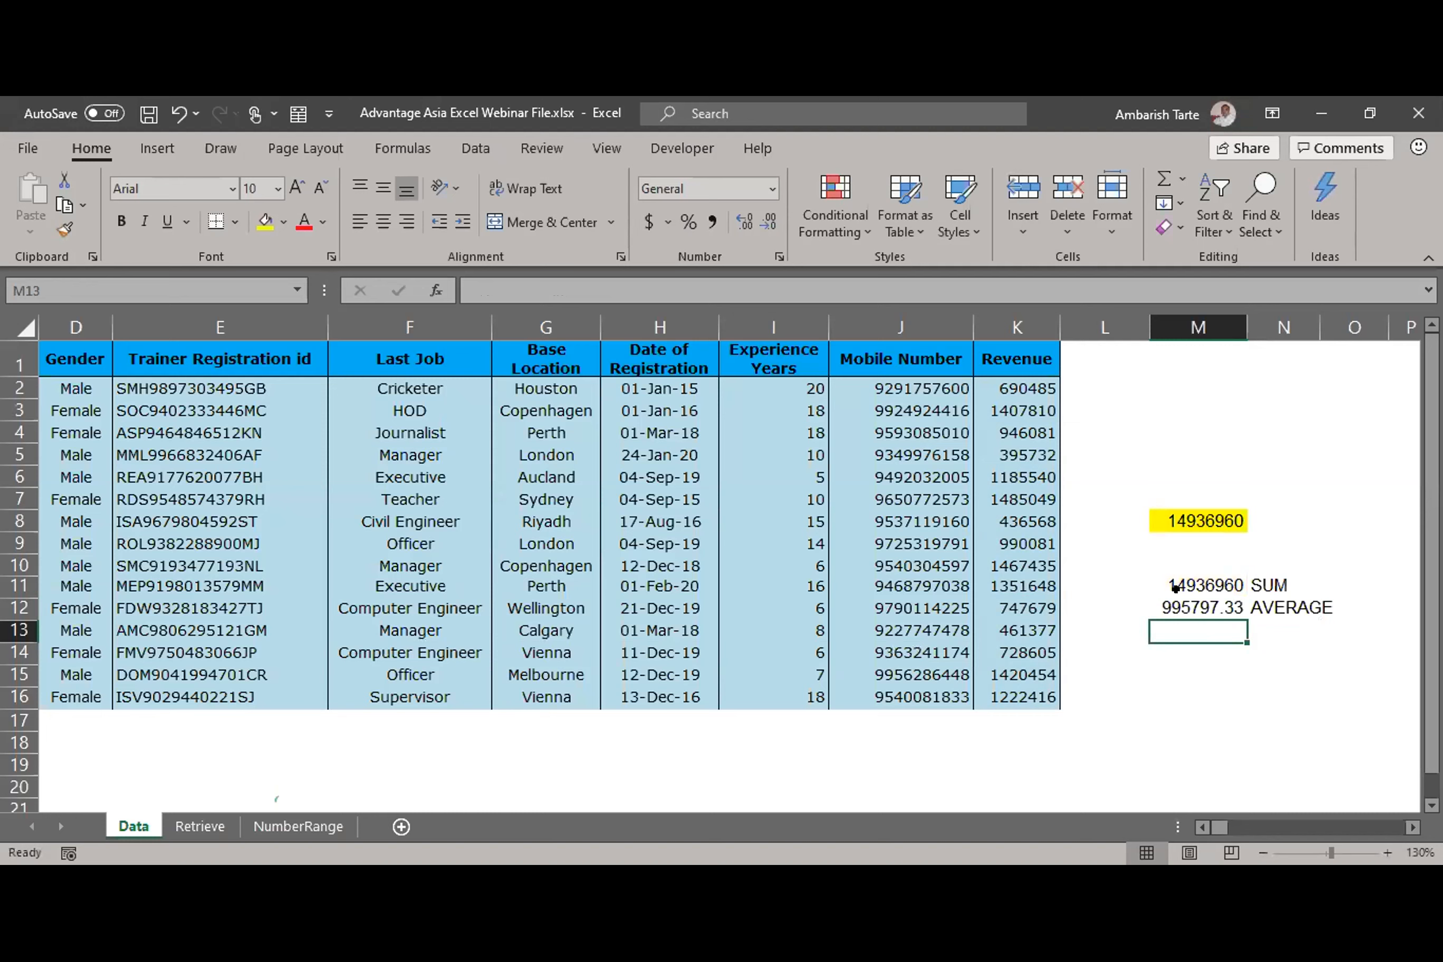
pyautogui.write('=')
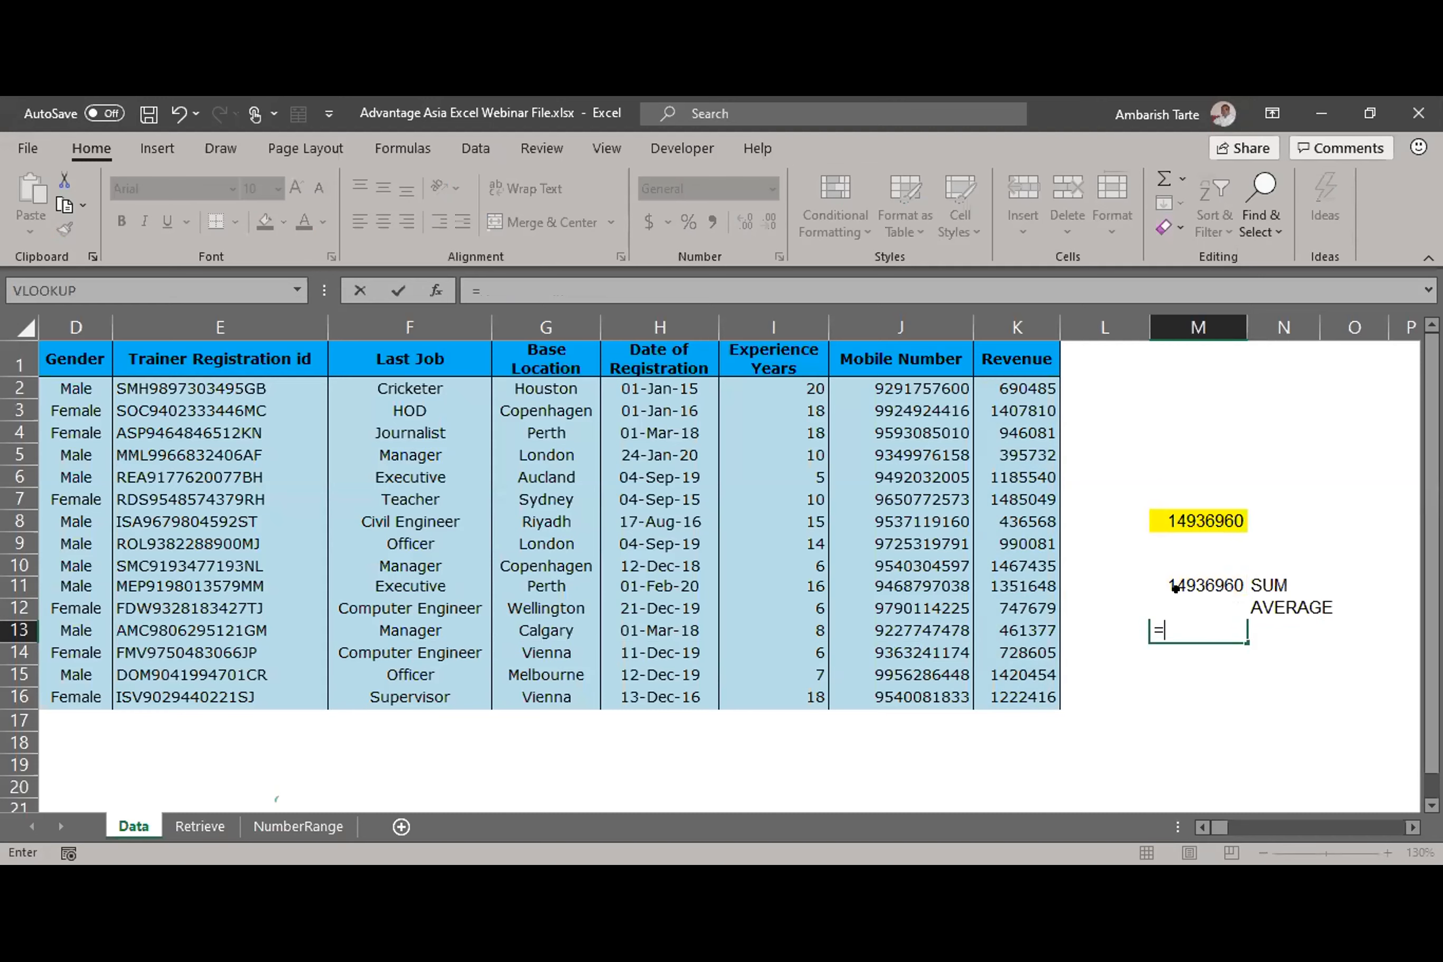
pyautogui.write('MAX(Anushka')
pyautogui.hotkey('ctrl', 'Return')
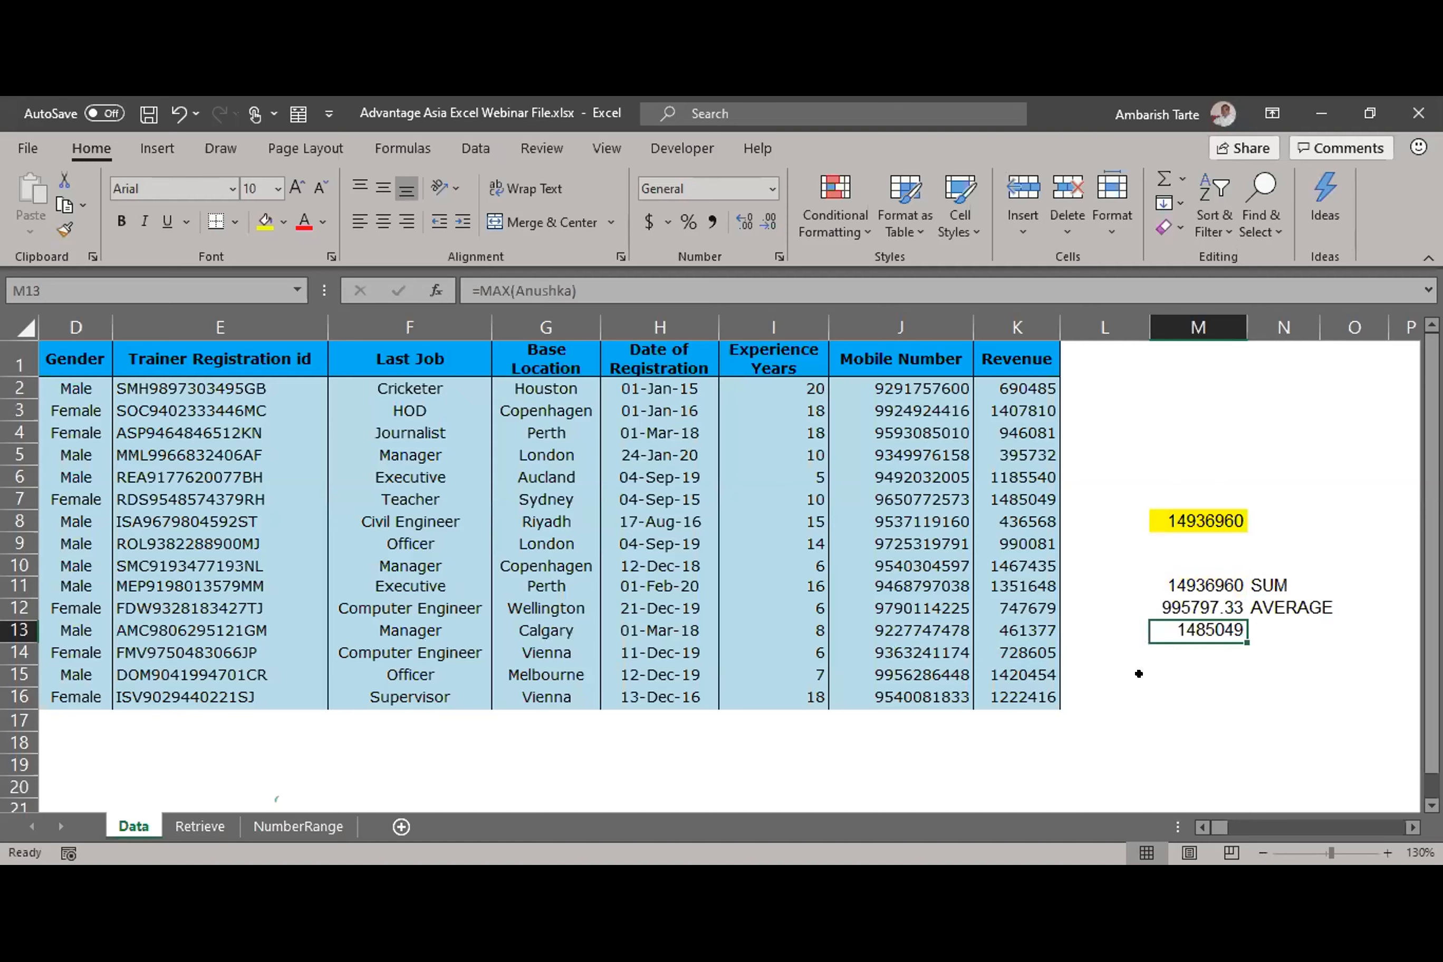
pyautogui.press('Right')
pyautogui.write('MAX')
pyautogui.press('Return')
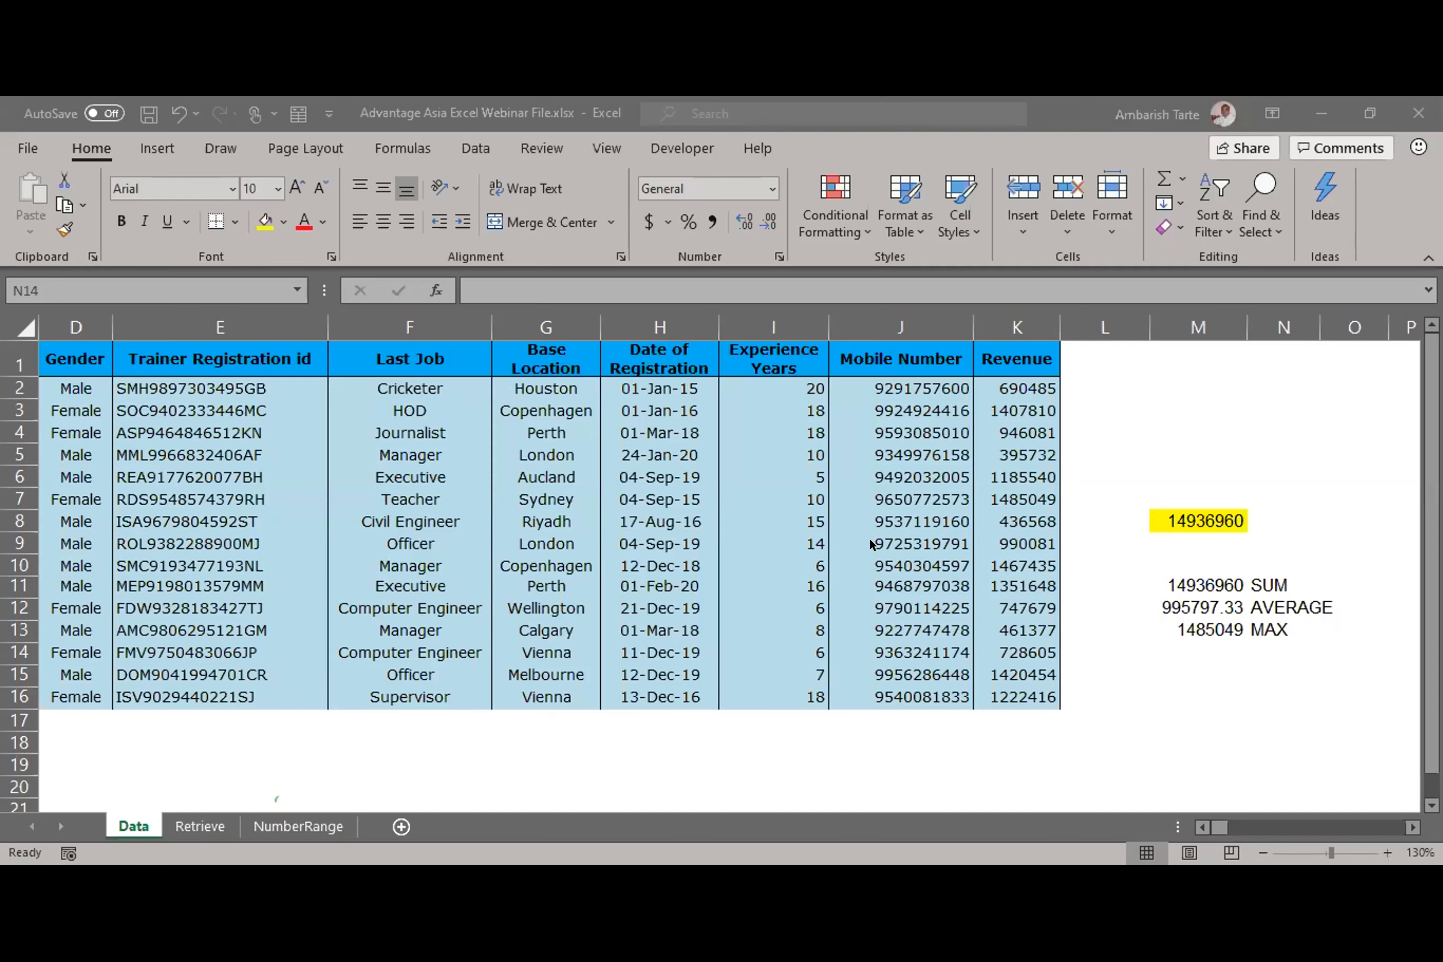
# Step: Add a new blank worksheet, place it after the NumberRange sheet, and make cell F4 active
pyautogui.click(801, 544)
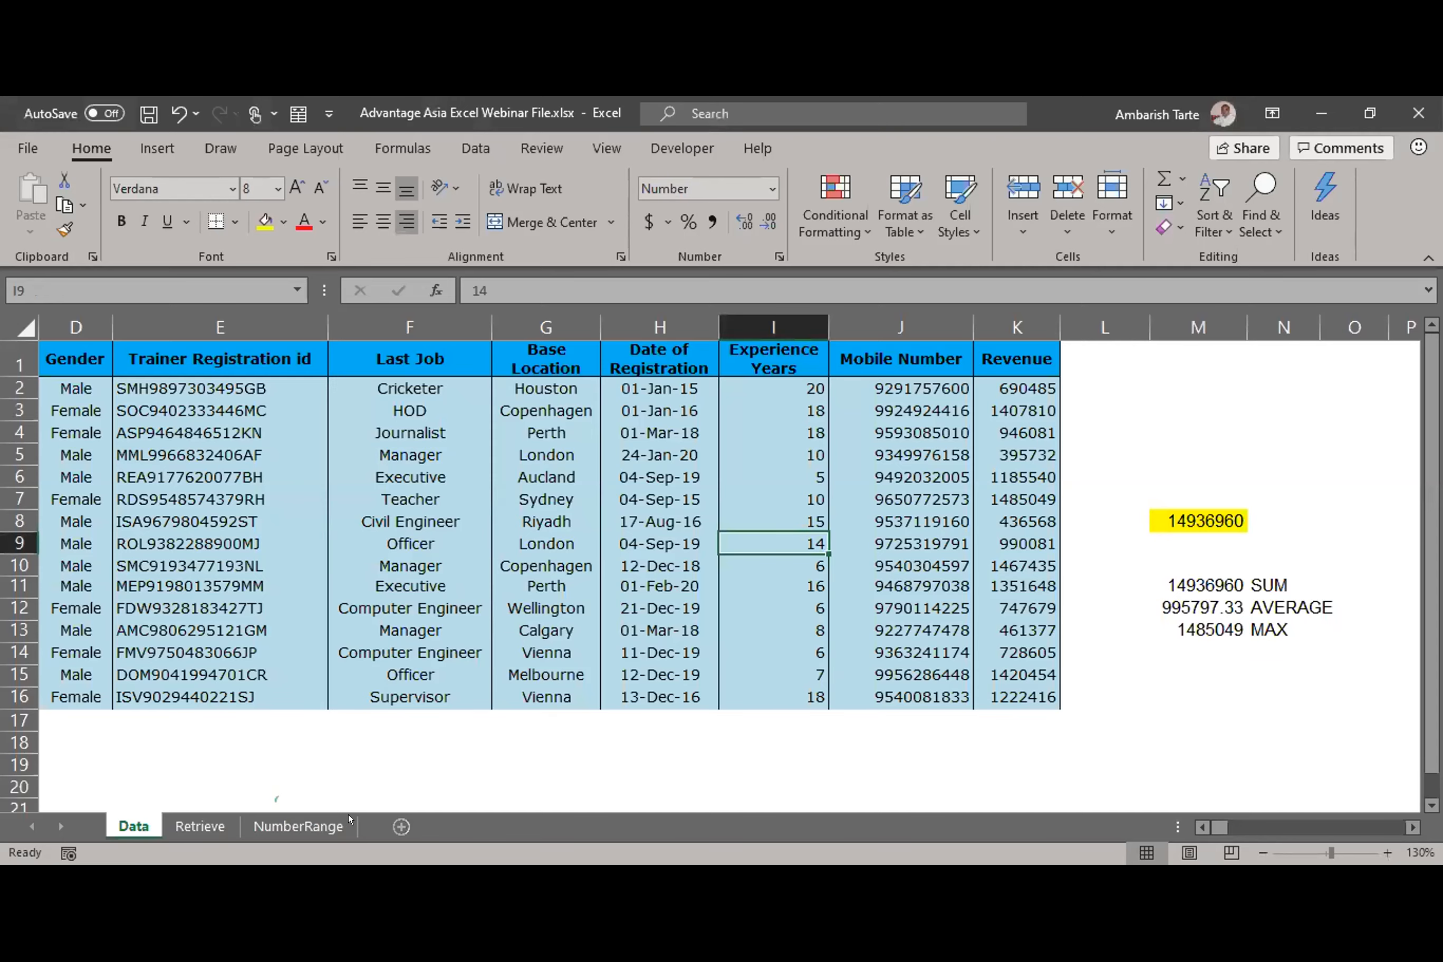
pyautogui.click(402, 826)
pyautogui.moveTo(175, 816); pyautogui.dragTo(395, 816)
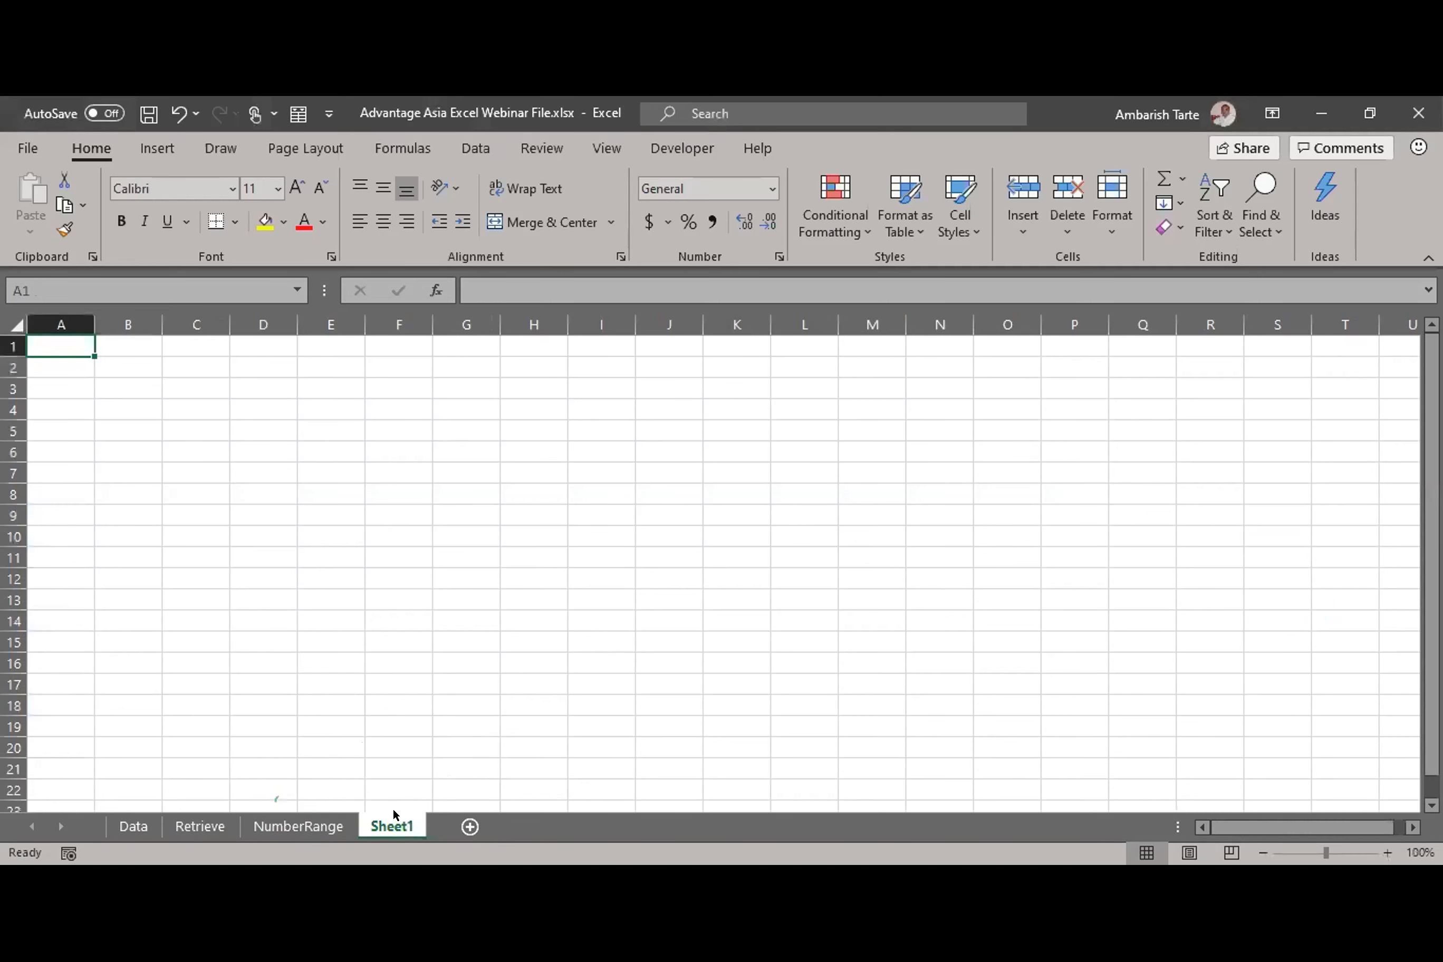
pyautogui.click(365, 410)
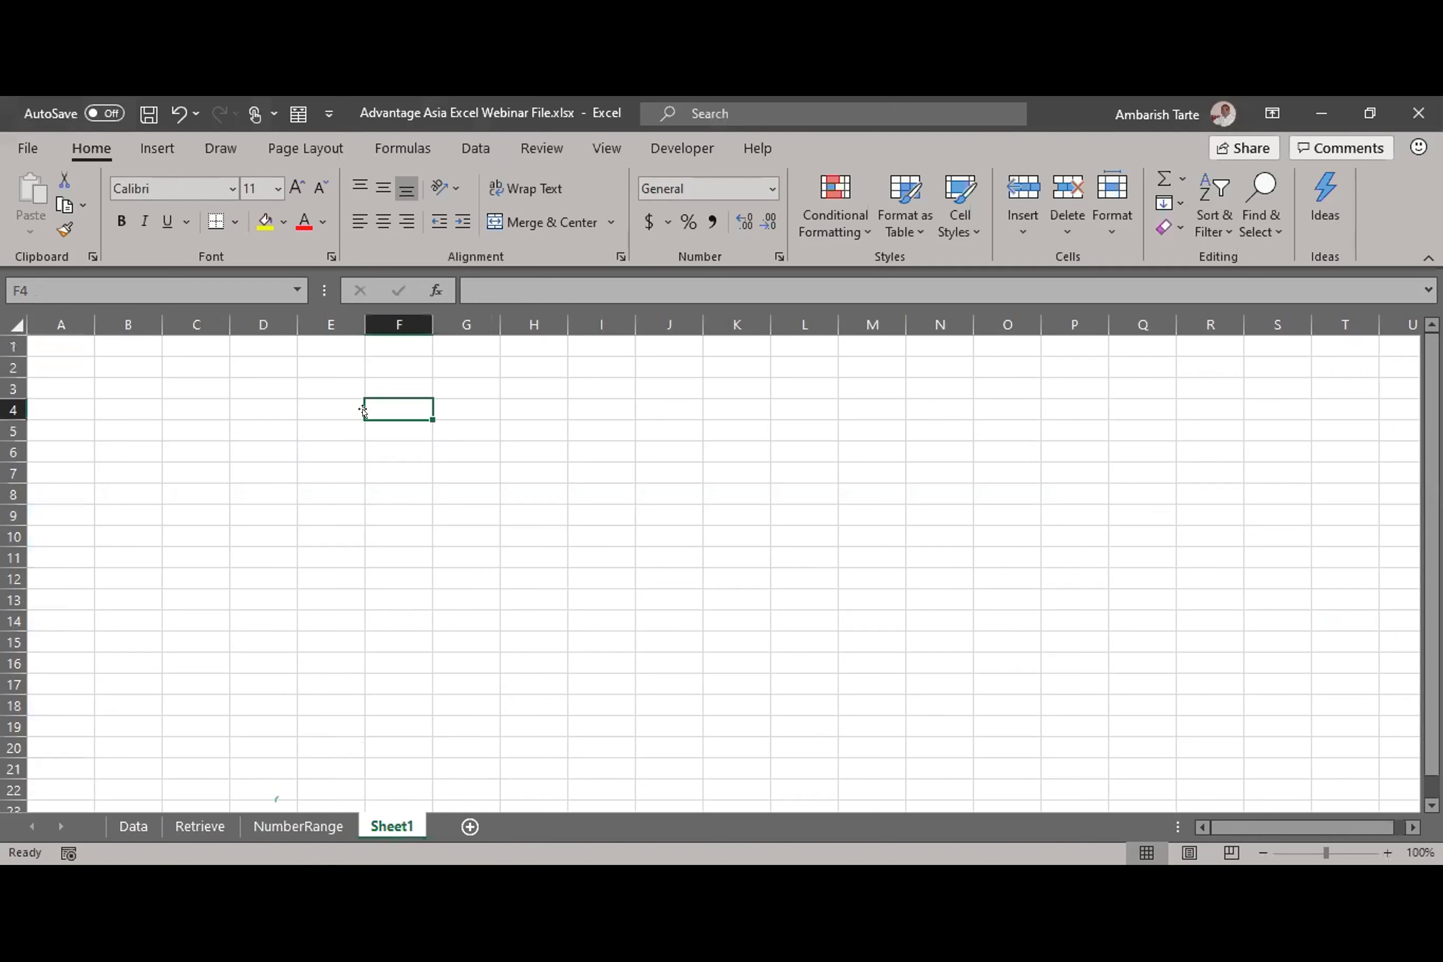
# Step: Total the named Revenue range with SUM in cell F4 of Sheet1 and widen column F
pyautogui.write('=SUM(Anushka')
pyautogui.press('Return')
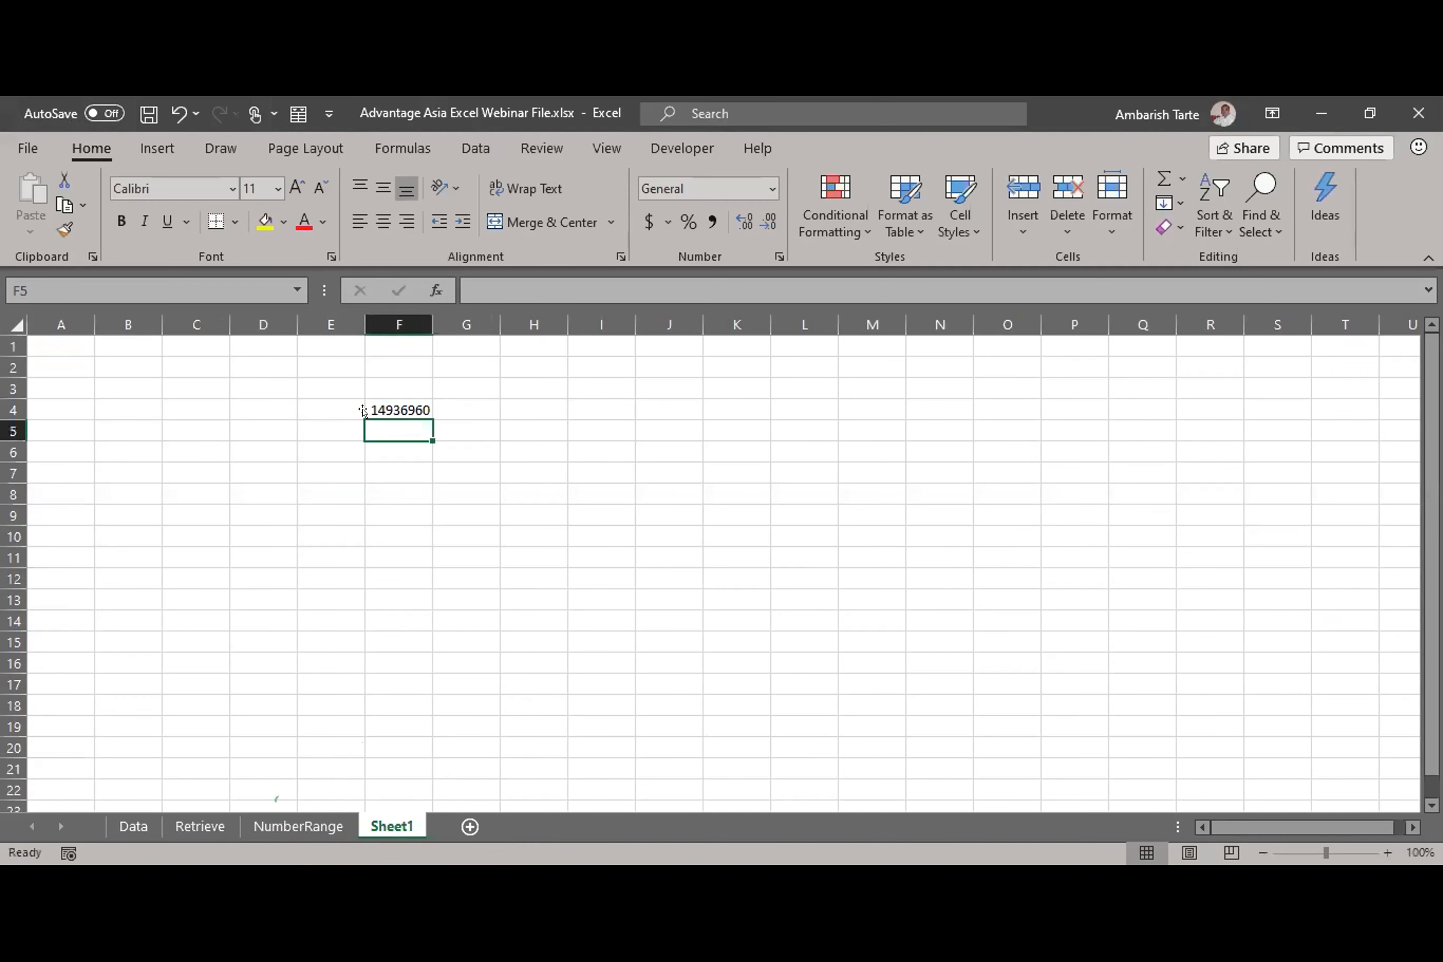
pyautogui.doubleClick(433, 324)
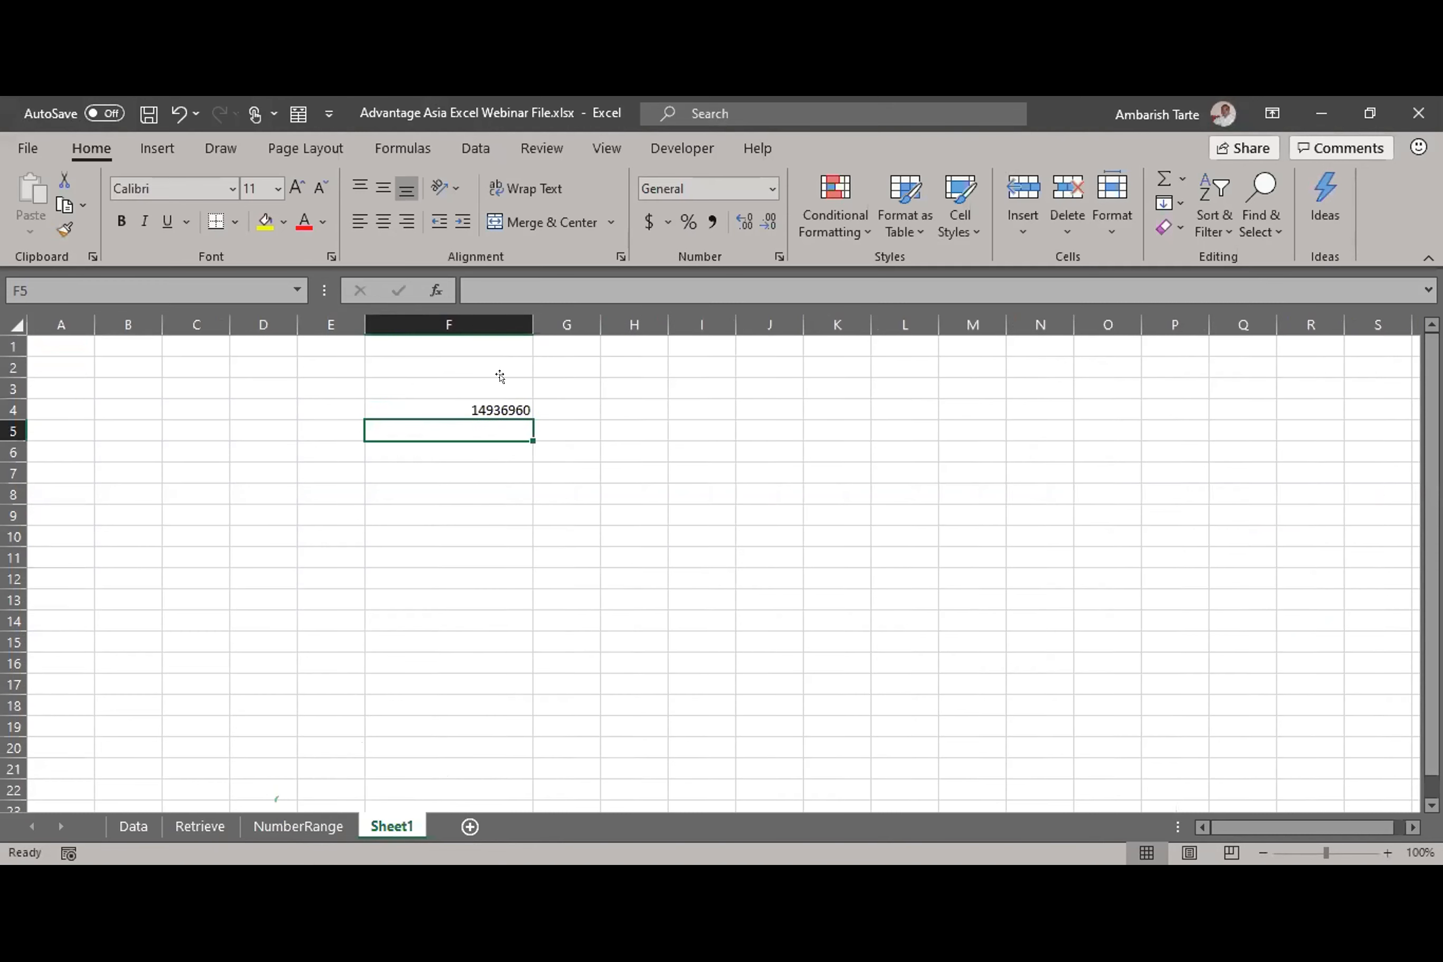
pyautogui.hotkey('alt', 'Tab')
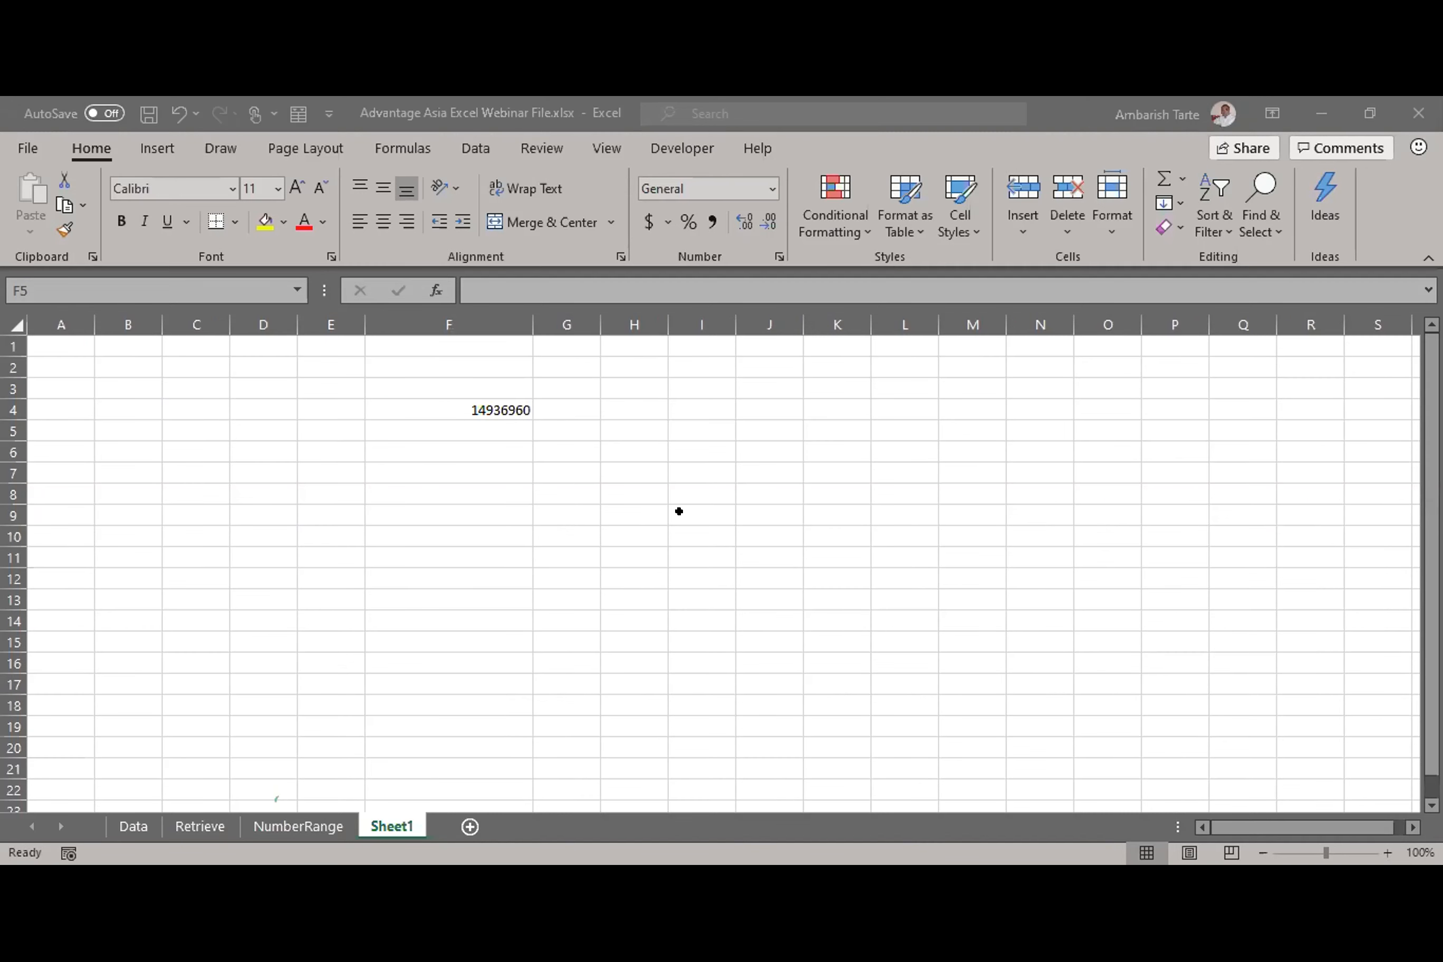
# Step: Return to the Data sheet and open the AVERAGE formula in M12 to inspect the named range it references
pyautogui.hotkey('ctrl', 'pageup')
pyautogui.hotkey('ctrl', 'pageup')
pyautogui.hotkey('ctrl', 'pageup')
pyautogui.press('Right')
pyautogui.press('Right')
pyautogui.press('Down')
pyautogui.press('Down')
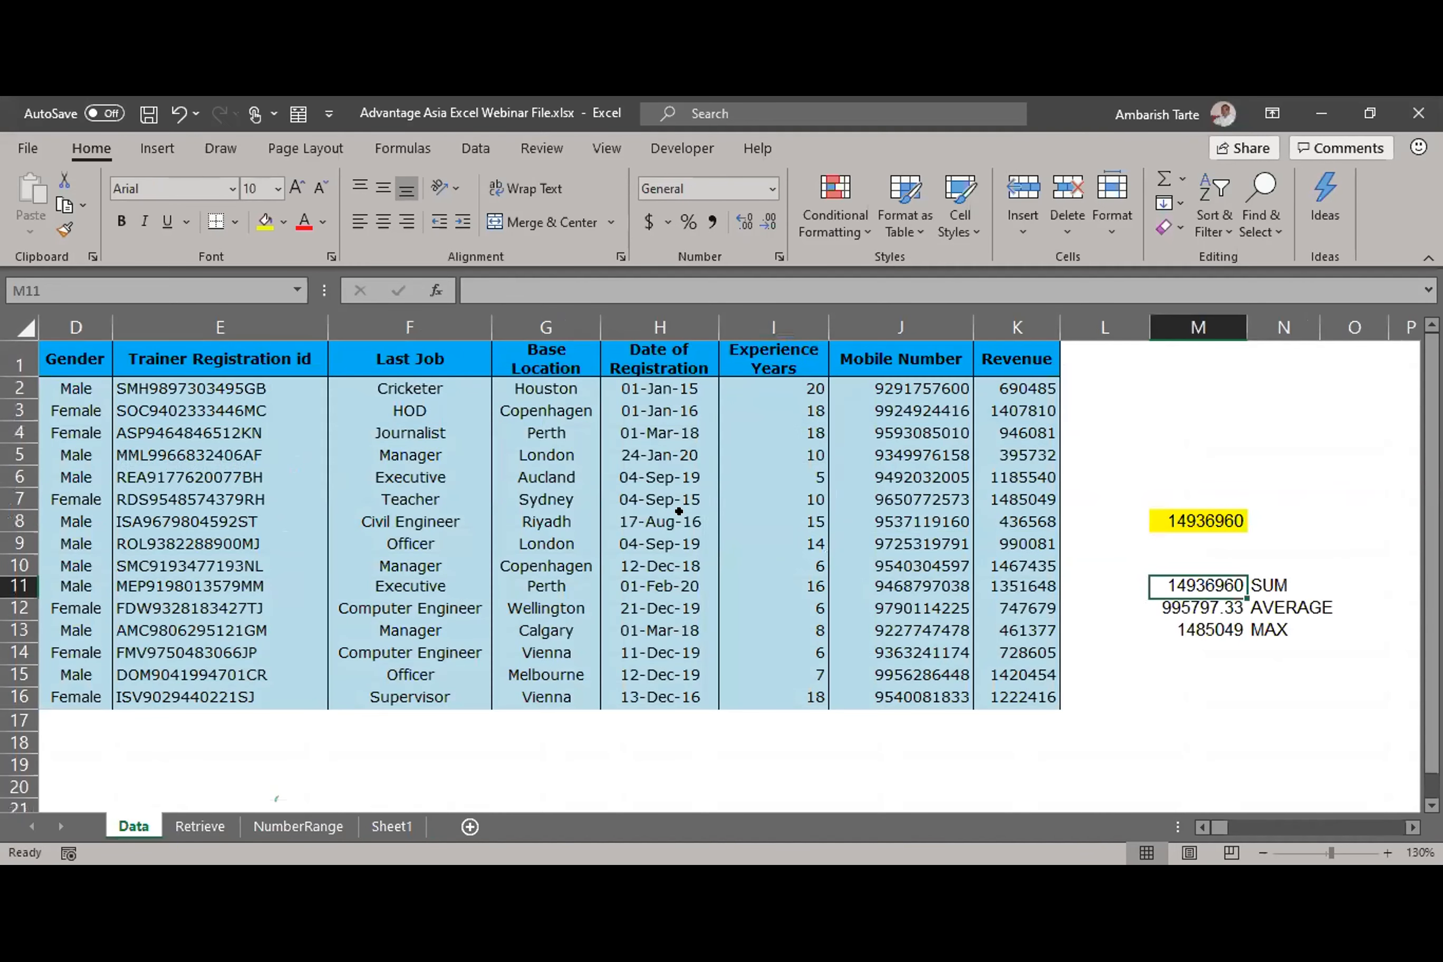
pyautogui.press('Down')
pyautogui.press('F2')
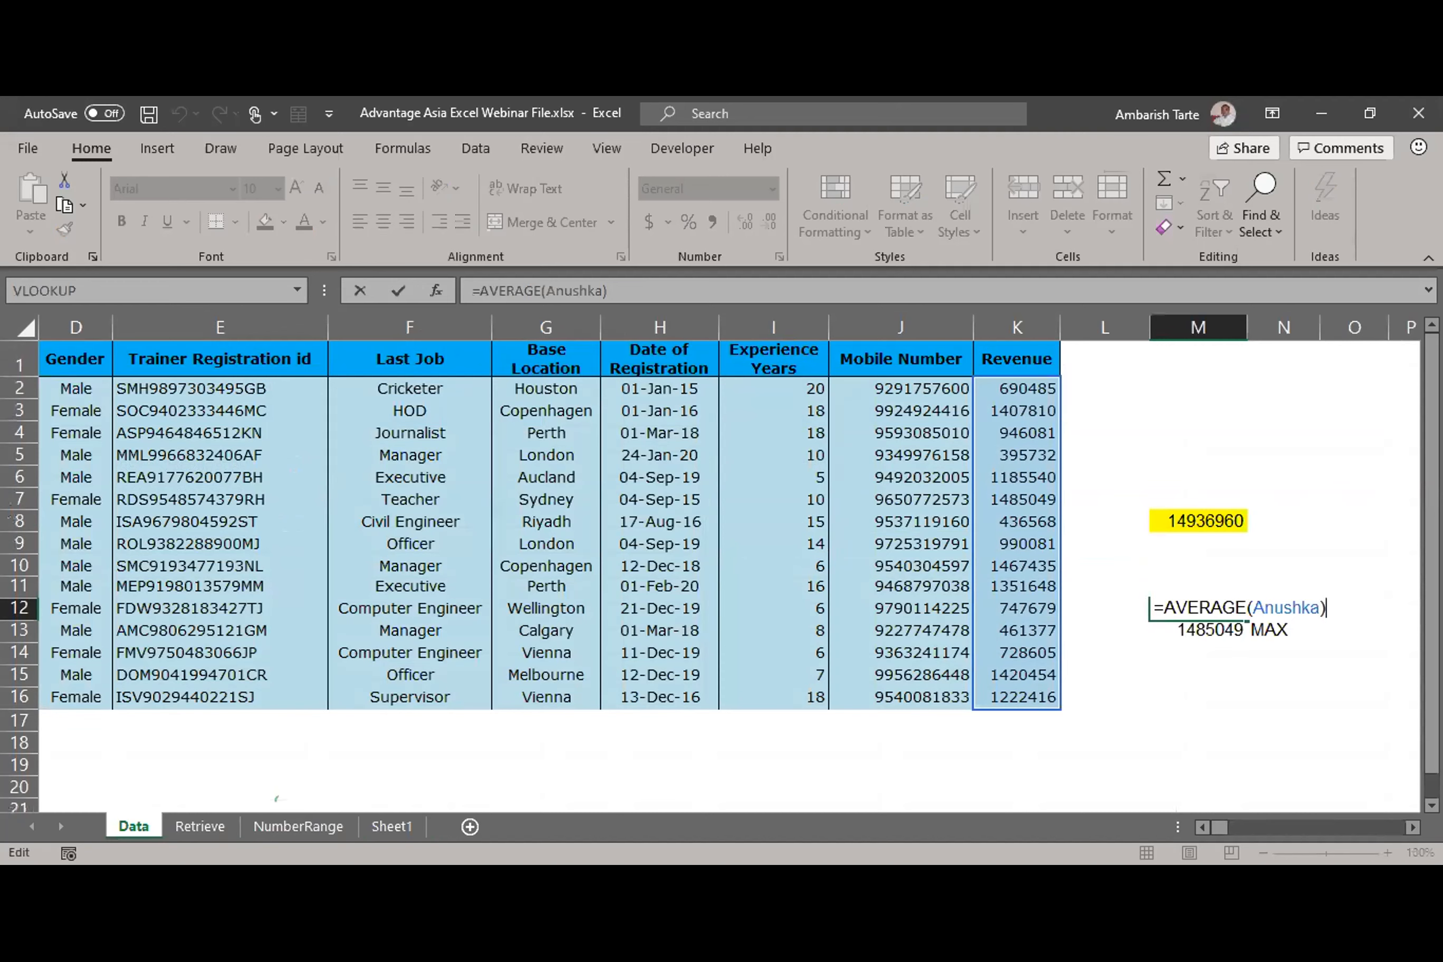
pyautogui.hotkey('alt', 'Tab')
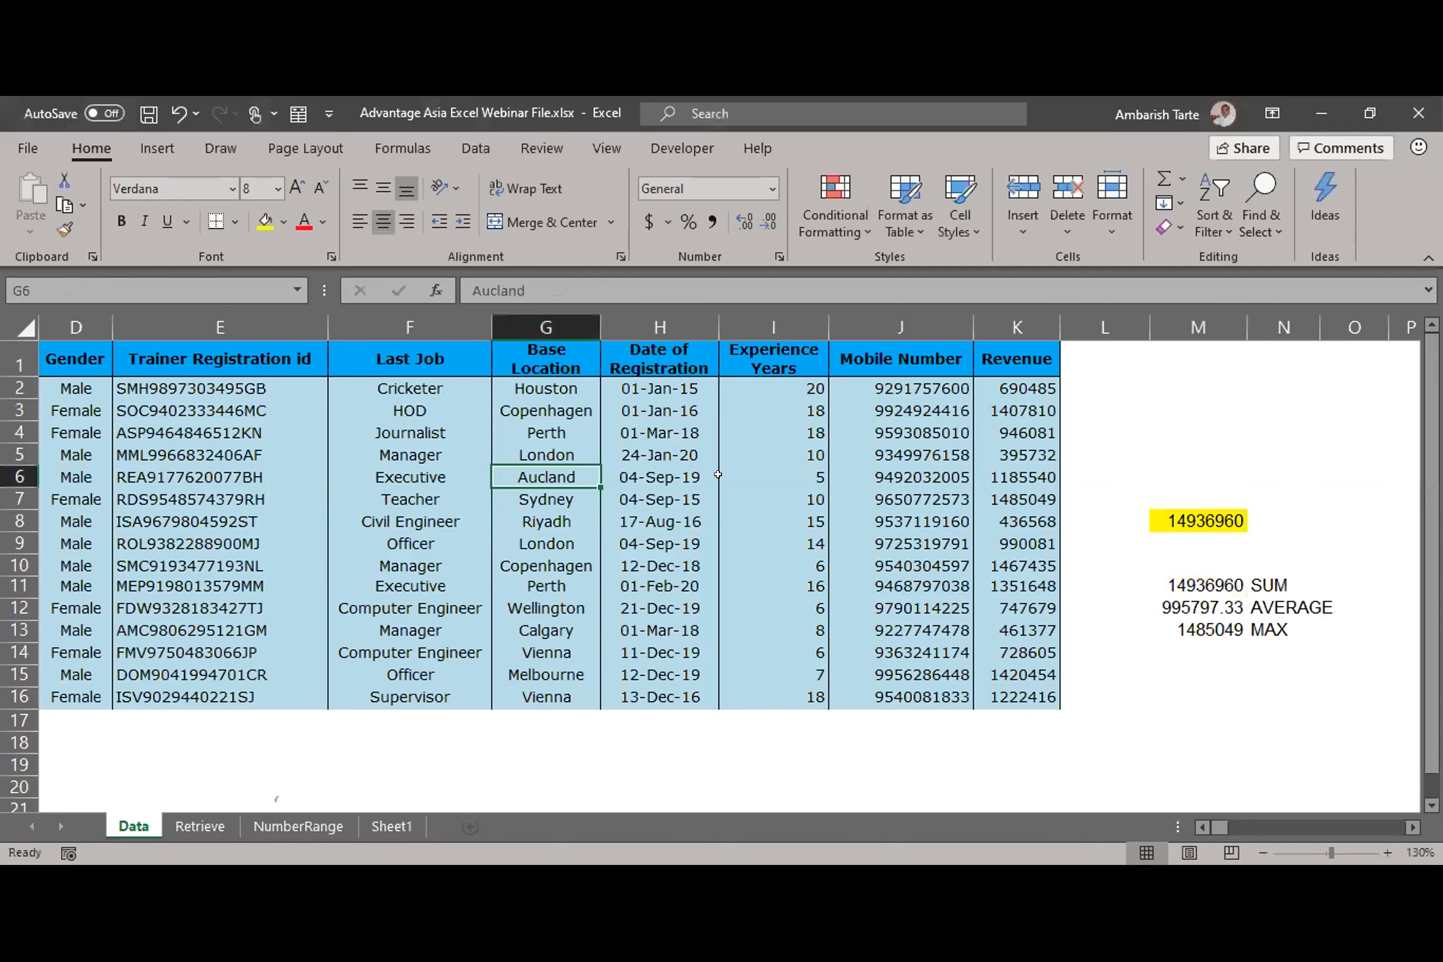
# Step: Rename the defined name for Data!$K$2:$K$16 to a different person's first name in the Name Manager
pyautogui.click(718, 474)
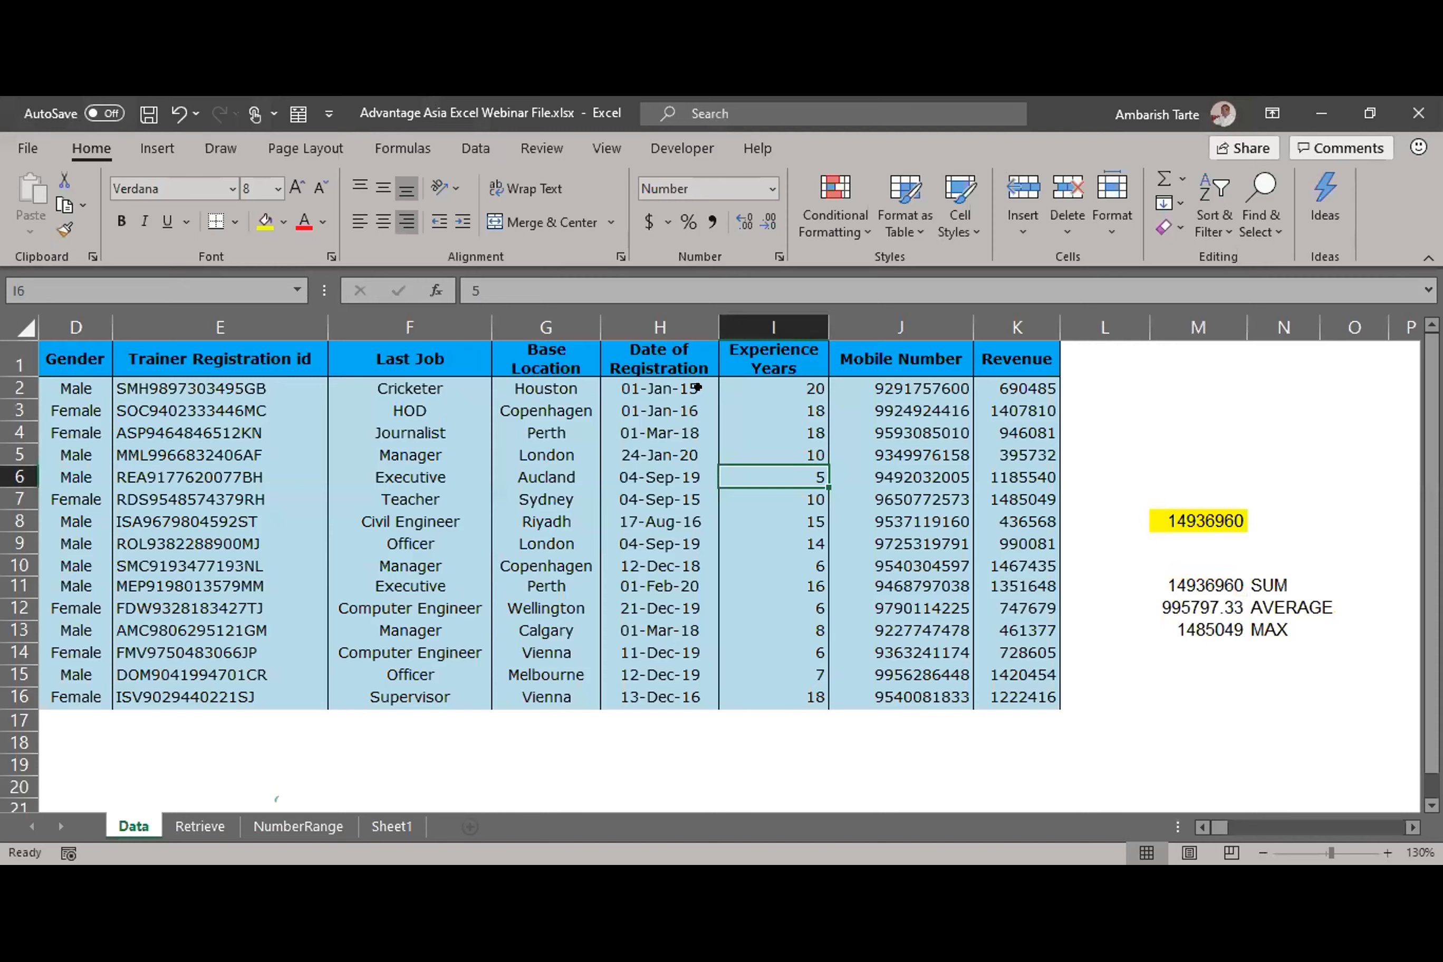
pyautogui.click(402, 148)
pyautogui.click(615, 211)
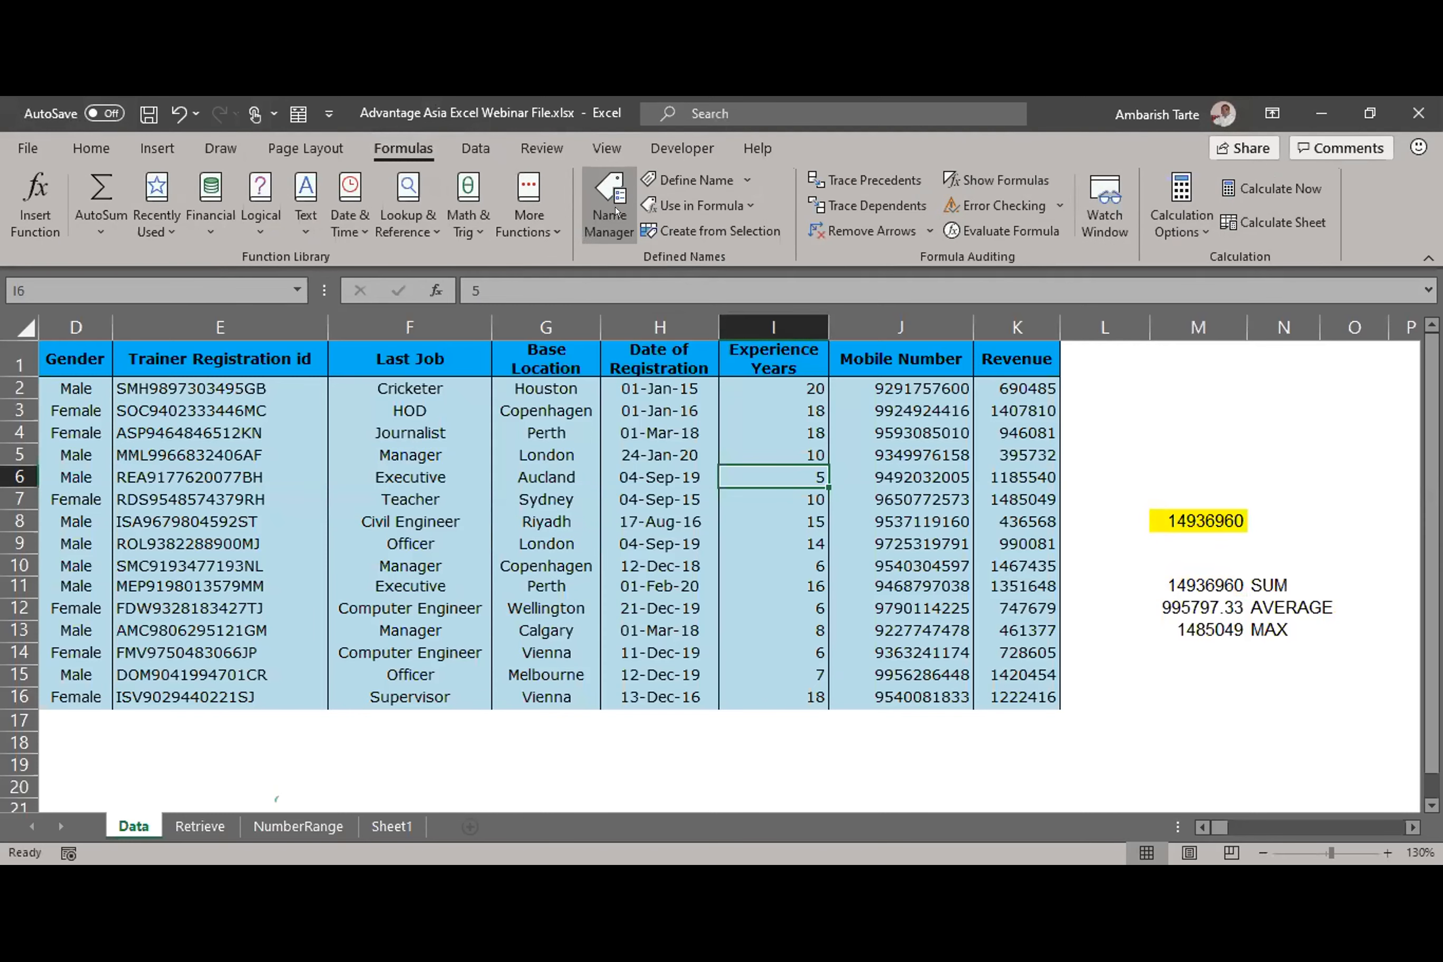
pyautogui.click(603, 213)
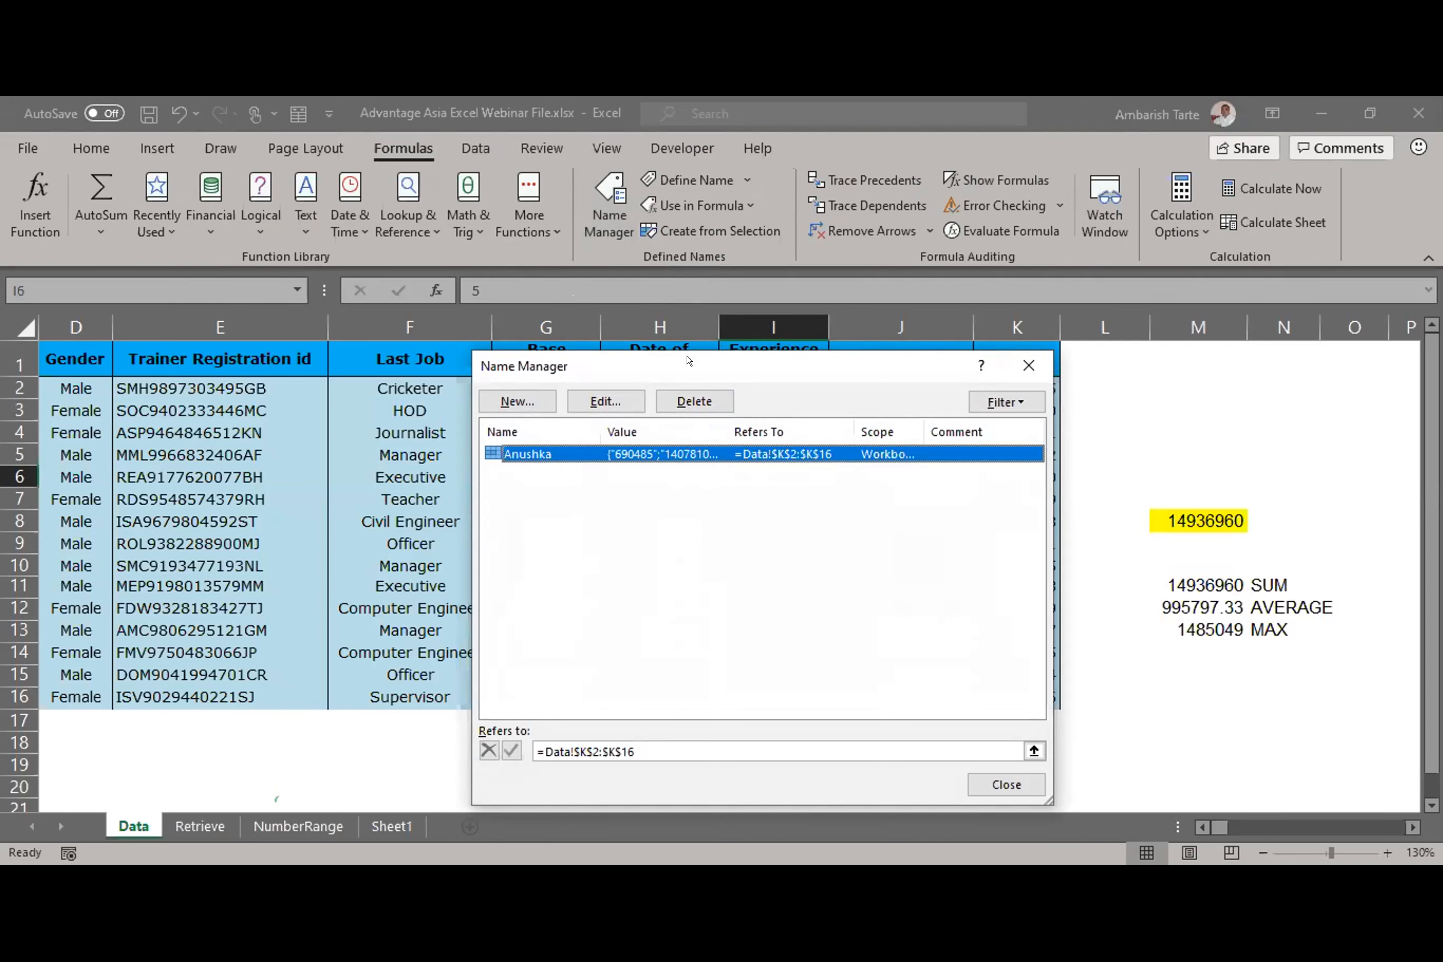
pyautogui.moveTo(688, 361); pyautogui.dragTo(756, 269)
pyautogui.click(671, 310)
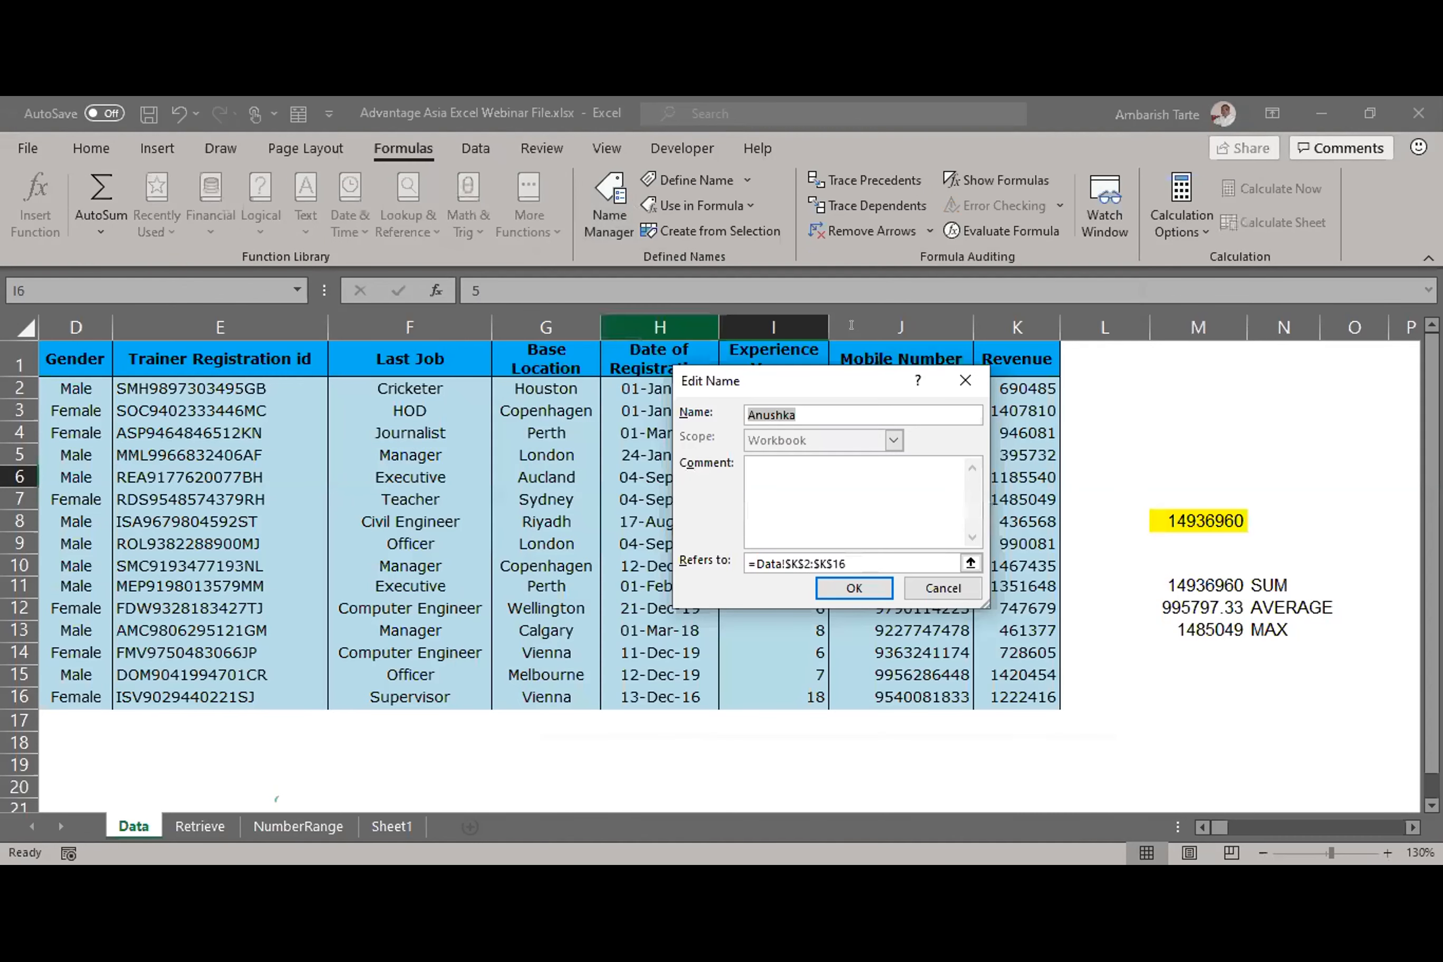
pyautogui.write('Nazran')
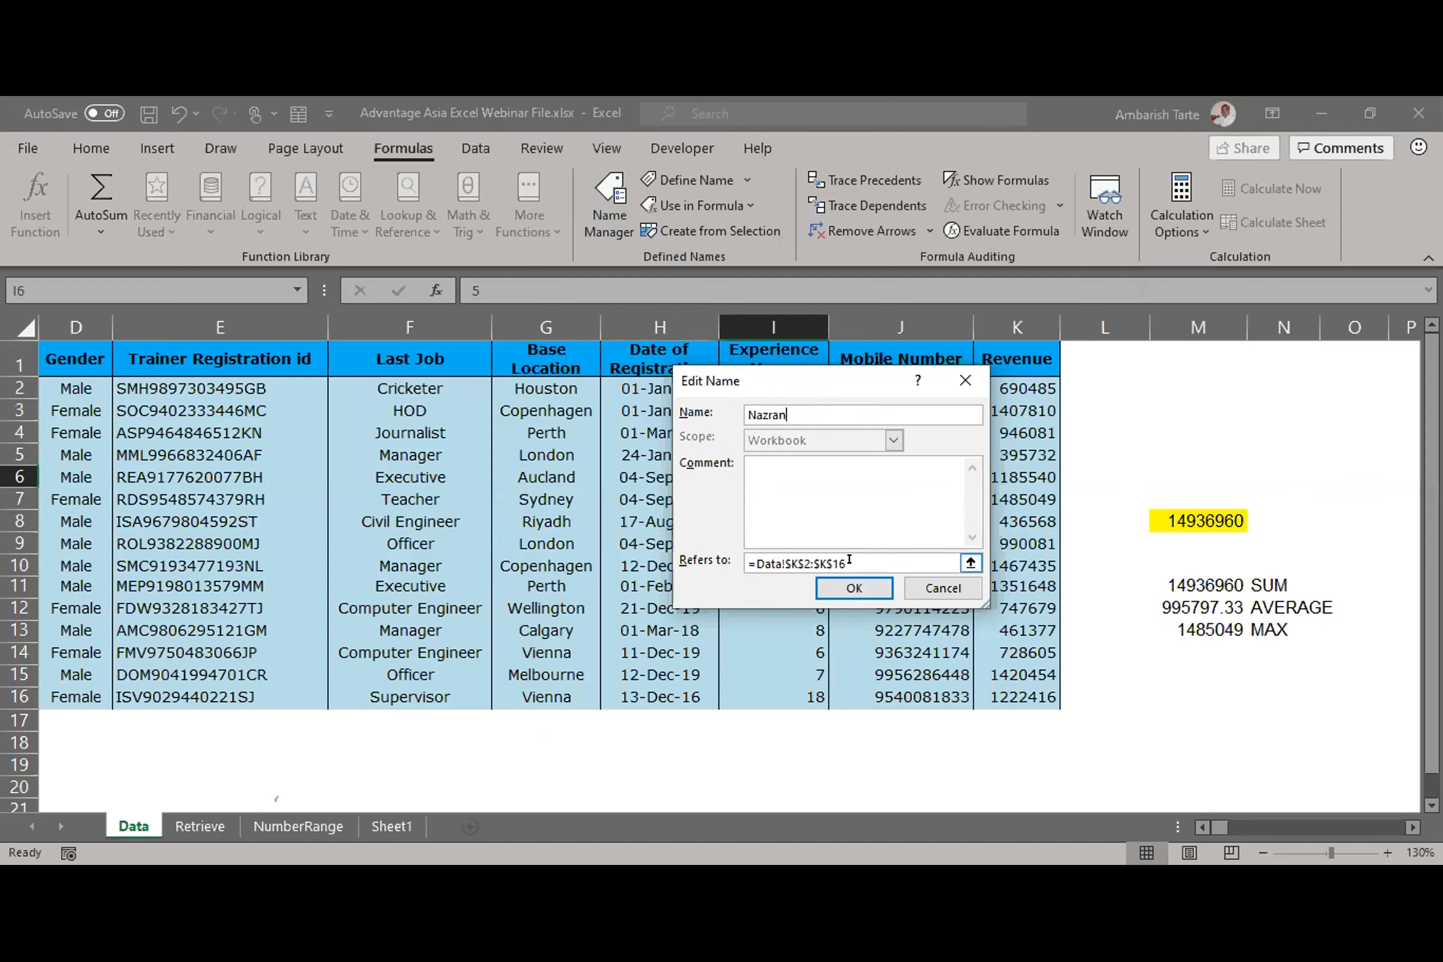
pyautogui.click(854, 587)
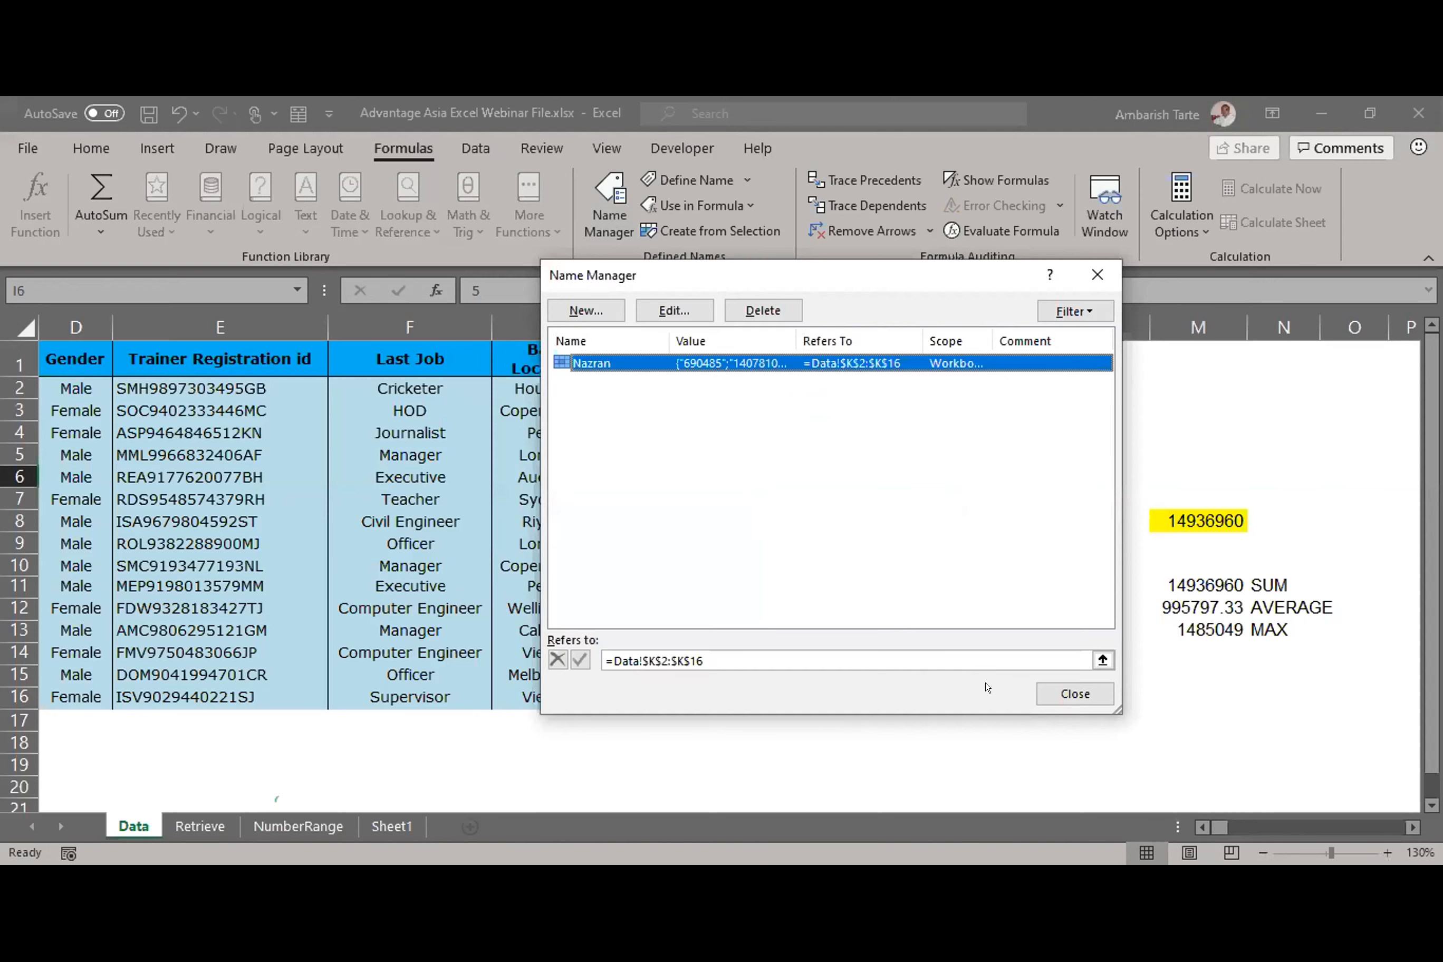
pyautogui.click(1090, 692)
# Step: Inspect the SUM, AVERAGE and MAX formulas in M11, M12 and M13 for the renamed range reference
pyautogui.press('Down')
pyautogui.press('Down')
pyautogui.press('Down')
pyautogui.press('Down')
pyautogui.press('Down')
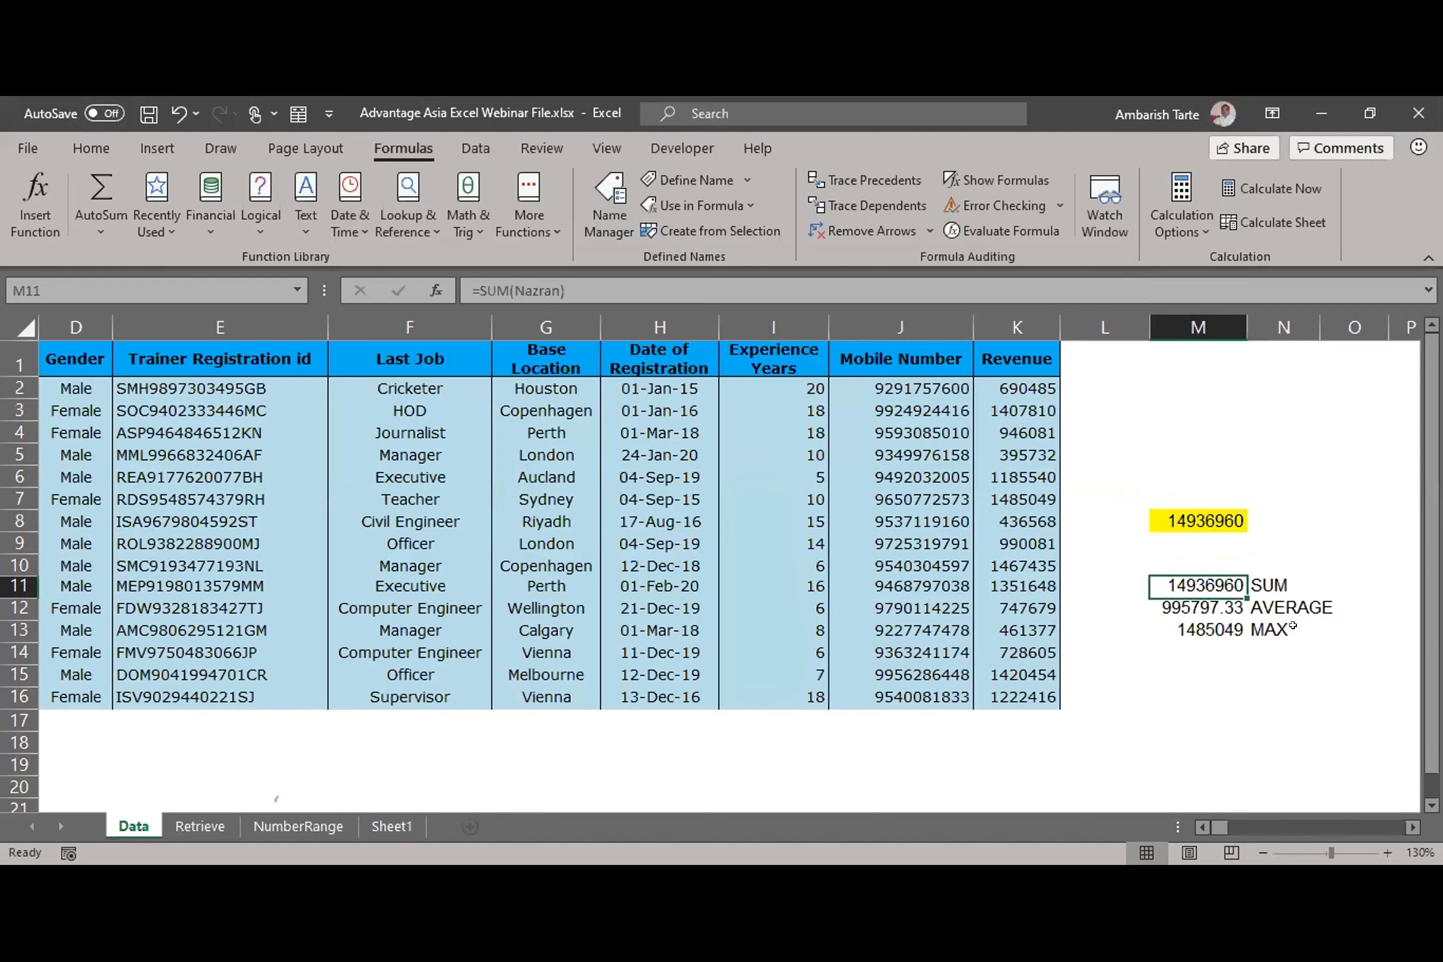
pyautogui.press('F2')
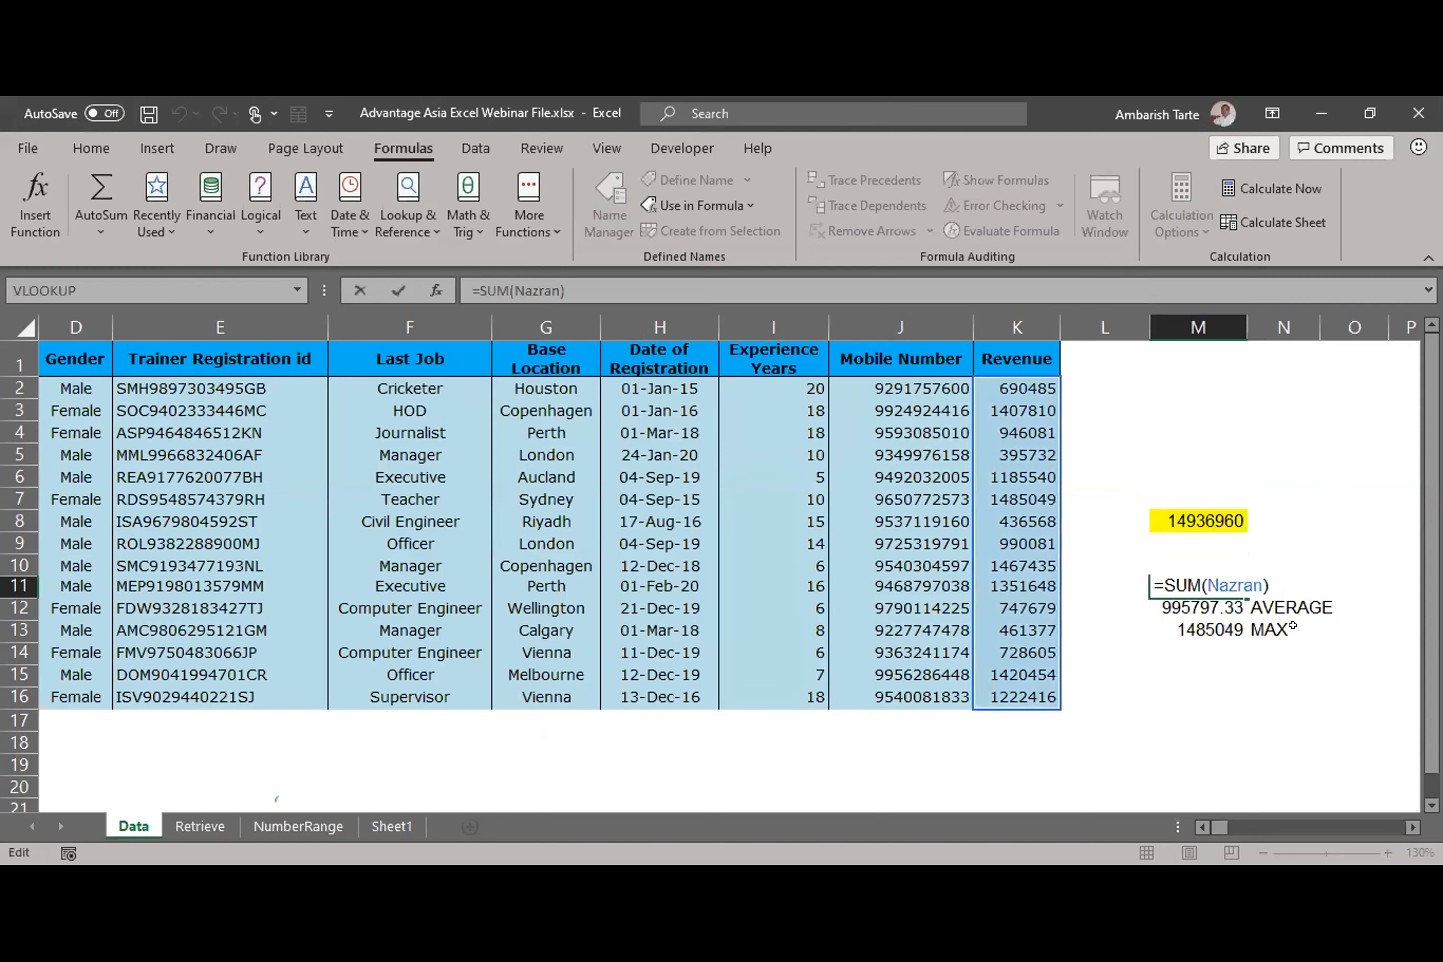
pyautogui.press('Return')
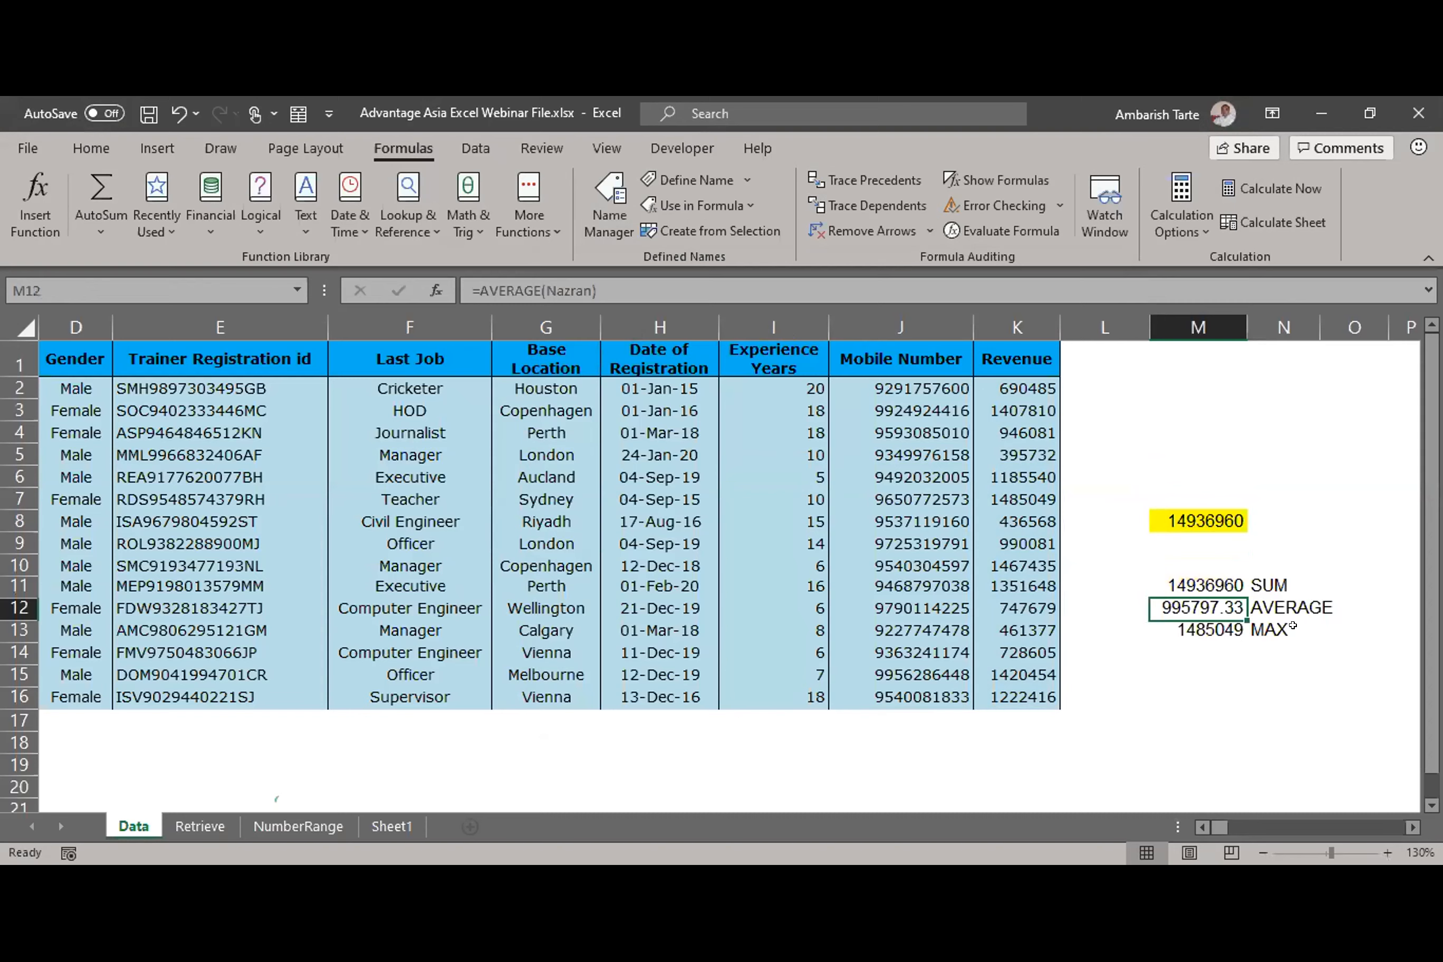
pyautogui.press('F2')
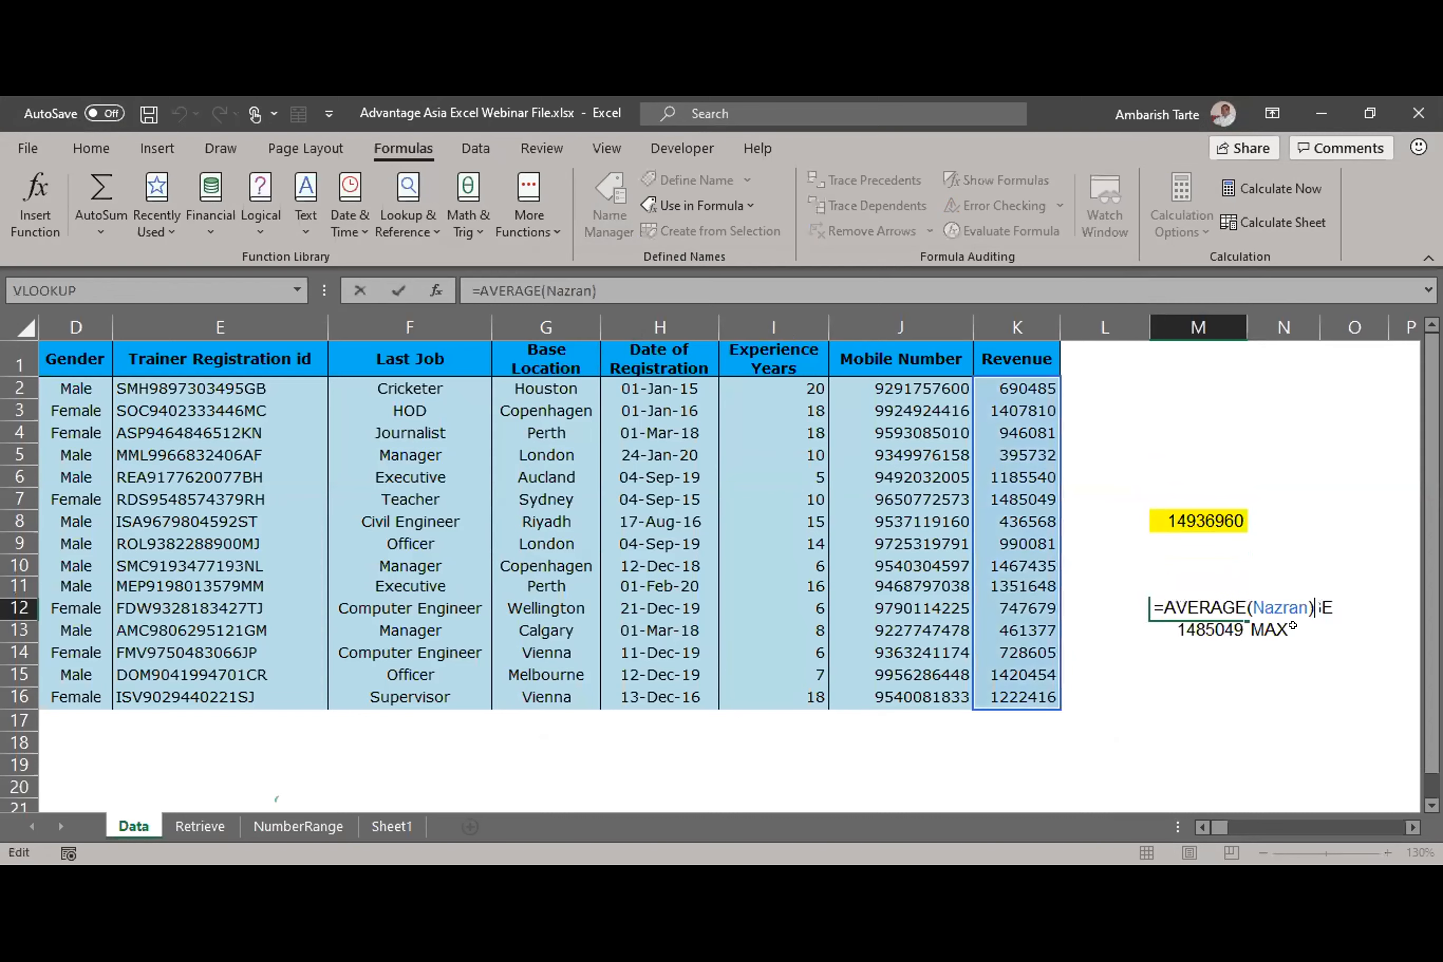
pyautogui.press('Return')
pyautogui.press('F2')
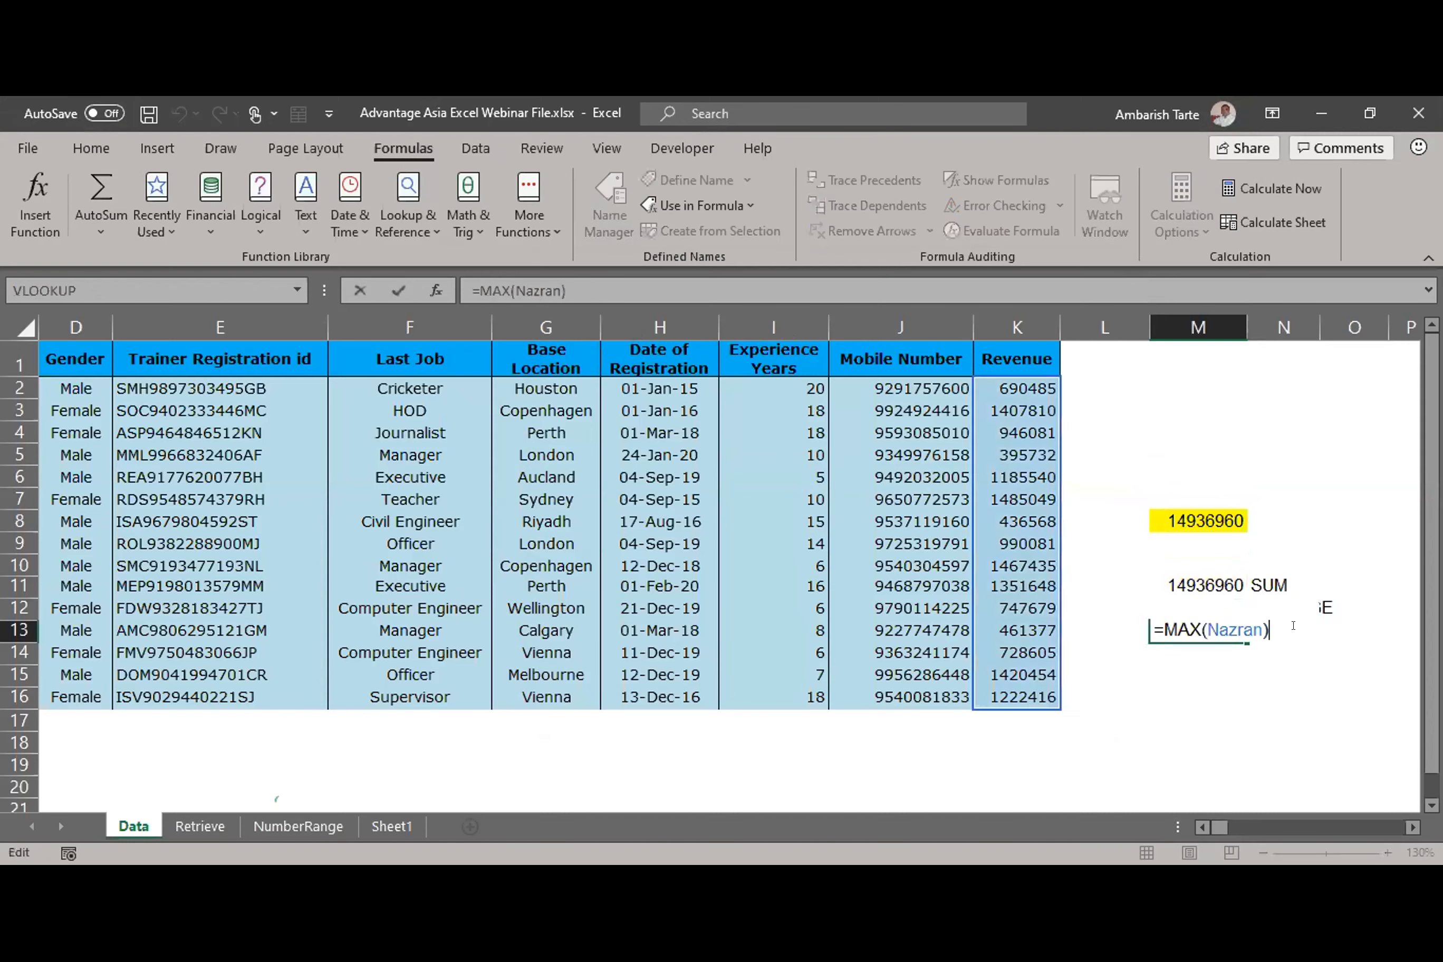
pyautogui.hotkey('ctrl', 'Return')
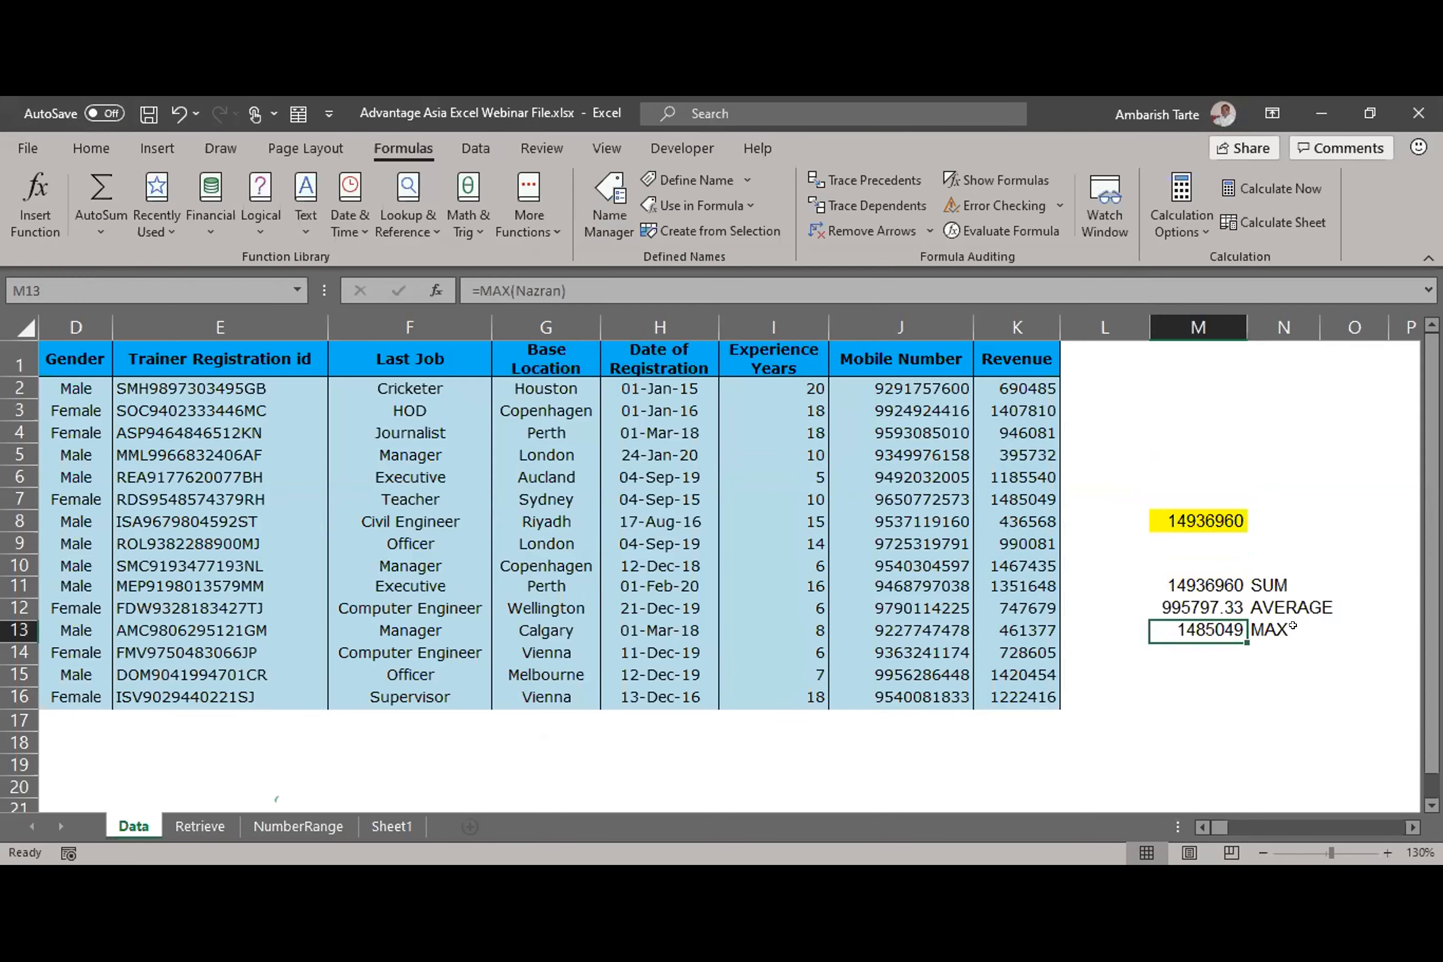
# Step: Inspect the SUM formula in F4 on Sheet1 for the renamed range reference
pyautogui.hotkey('ctrl', 'pagedown')
pyautogui.hotkey('ctrl', 'pagedown')
pyautogui.hotkey('ctrl', 'pagedown')
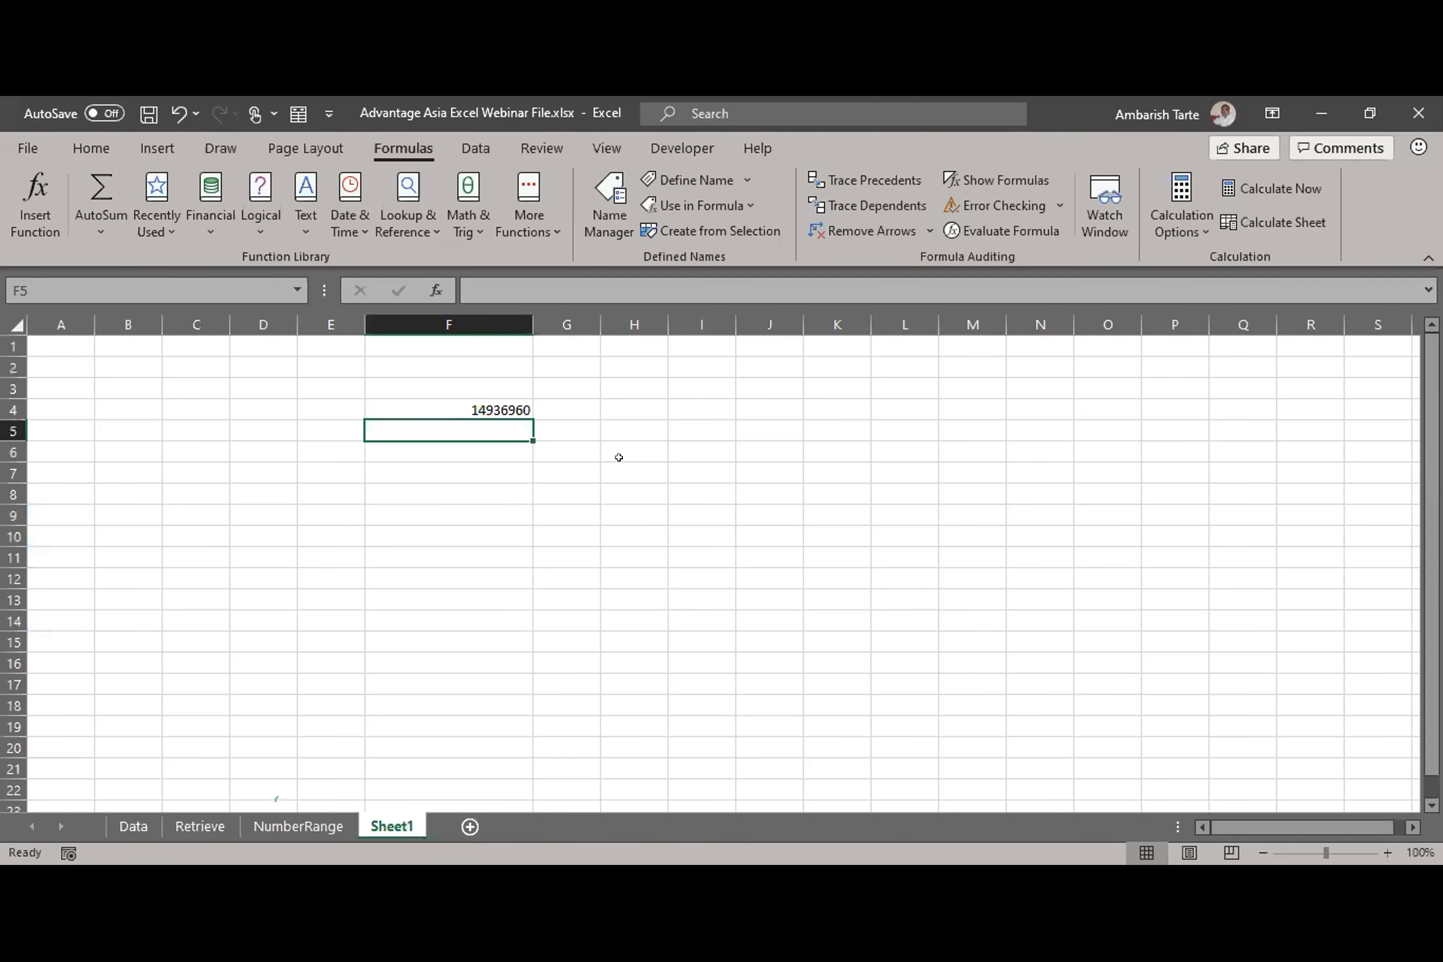
pyautogui.press('Up')
pyautogui.press('F2')
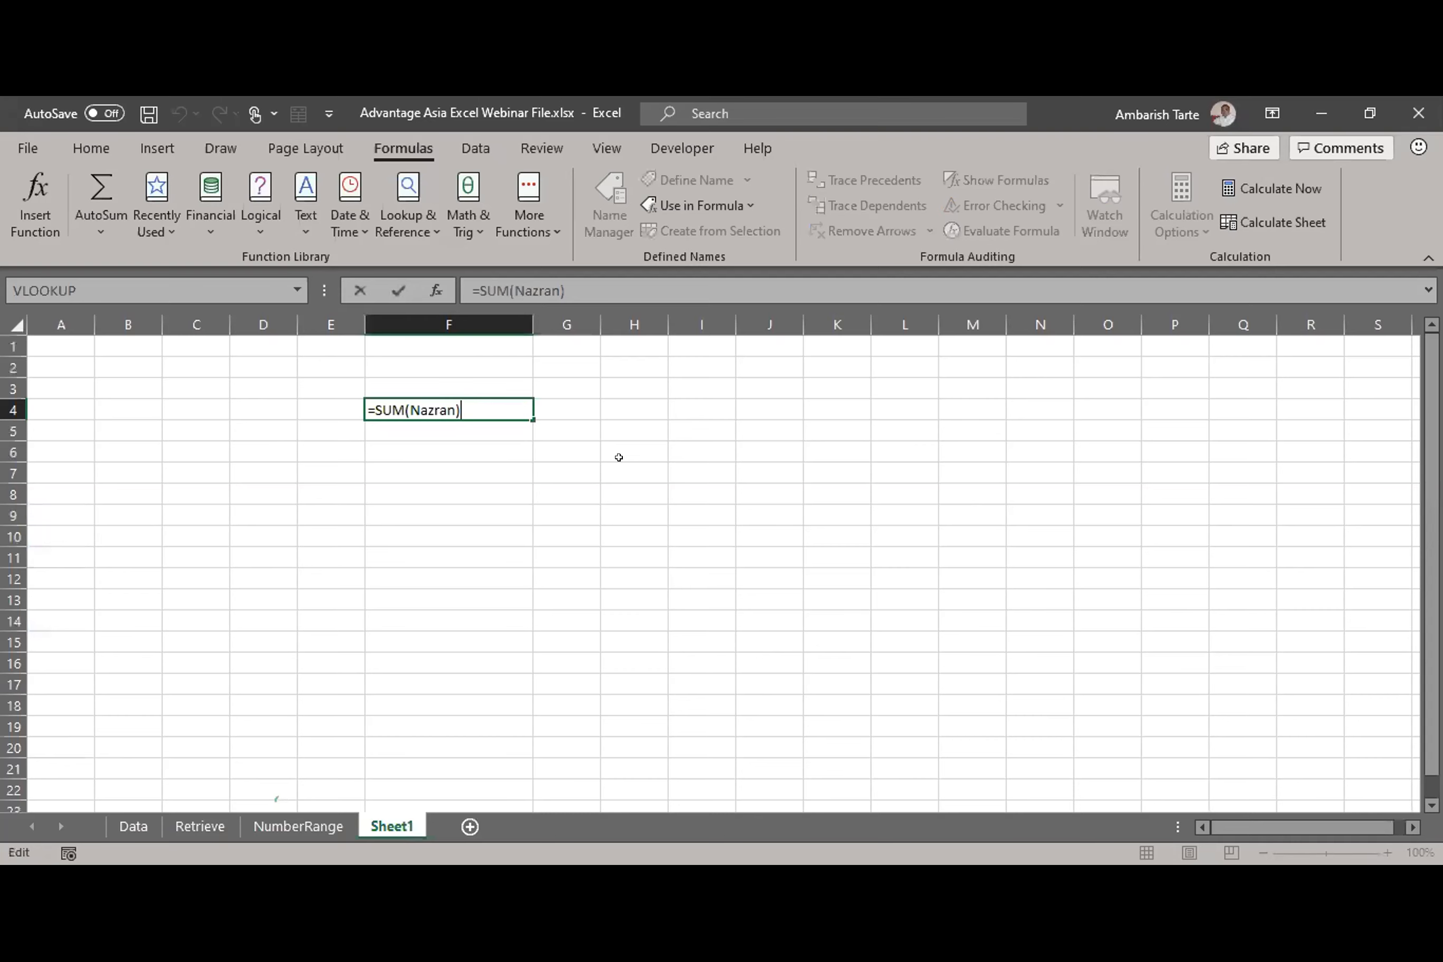
pyautogui.hotkey('ctrl', 'Return')
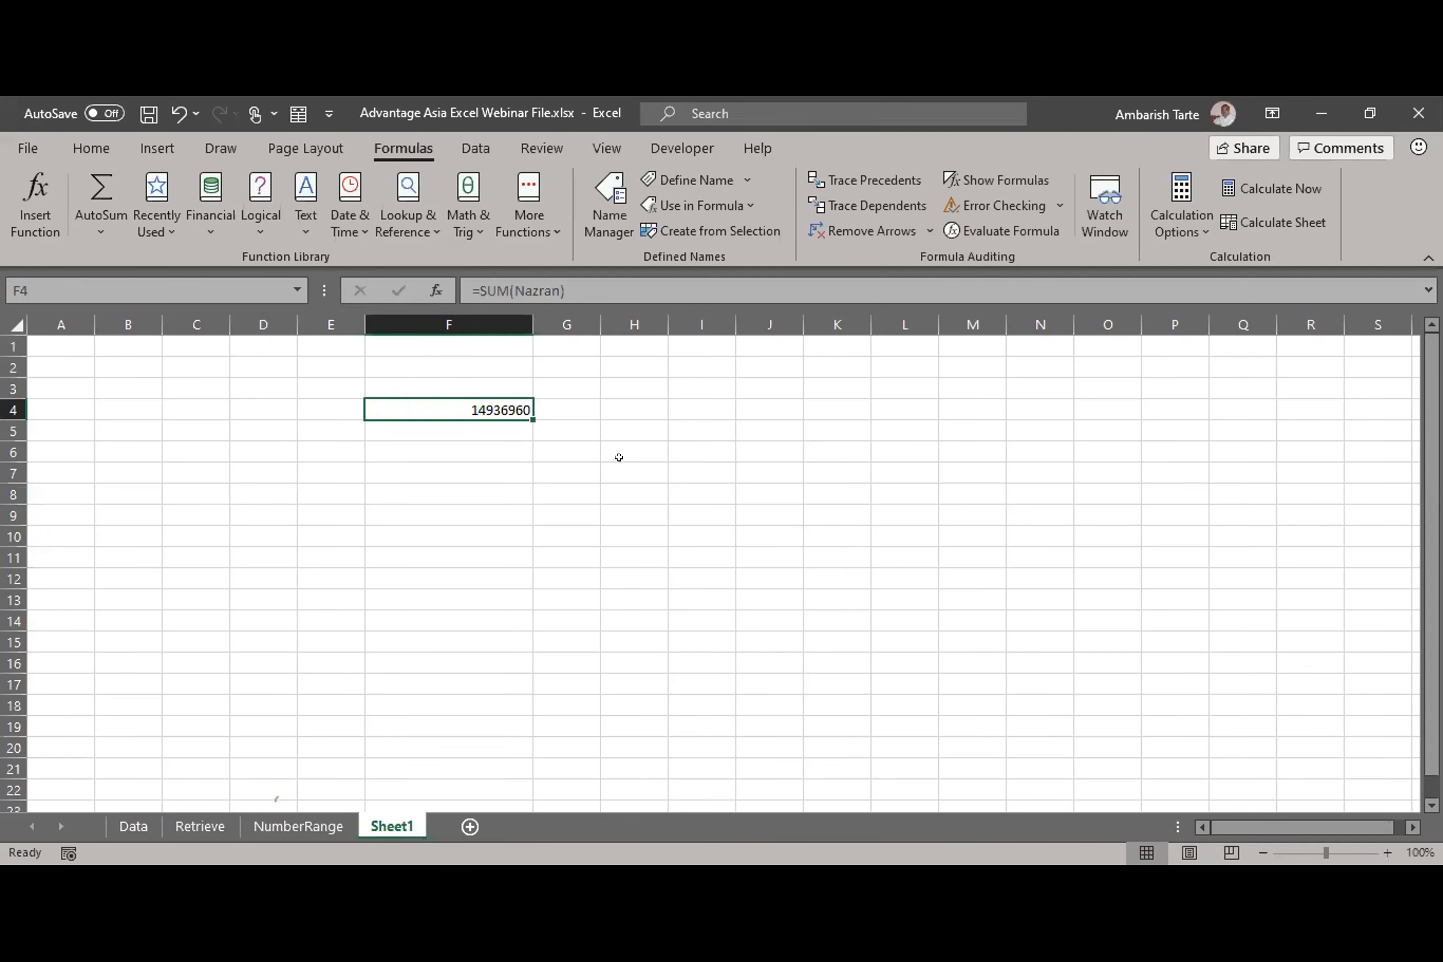
# Step: Return to the Data sheet and jump to the Revenue values by choosing their defined name
pyautogui.hotkey('ctrl', 'pageup')
pyautogui.hotkey('ctrl', 'pageup')
pyautogui.hotkey('ctrl', 'pageup')
pyautogui.press('Up')
pyautogui.press('Up')
pyautogui.press('Up')
pyautogui.press('Up')
pyautogui.press('Up')
pyautogui.press('Up')
pyautogui.press('Up')
pyautogui.press('Up')
pyautogui.press('Up')
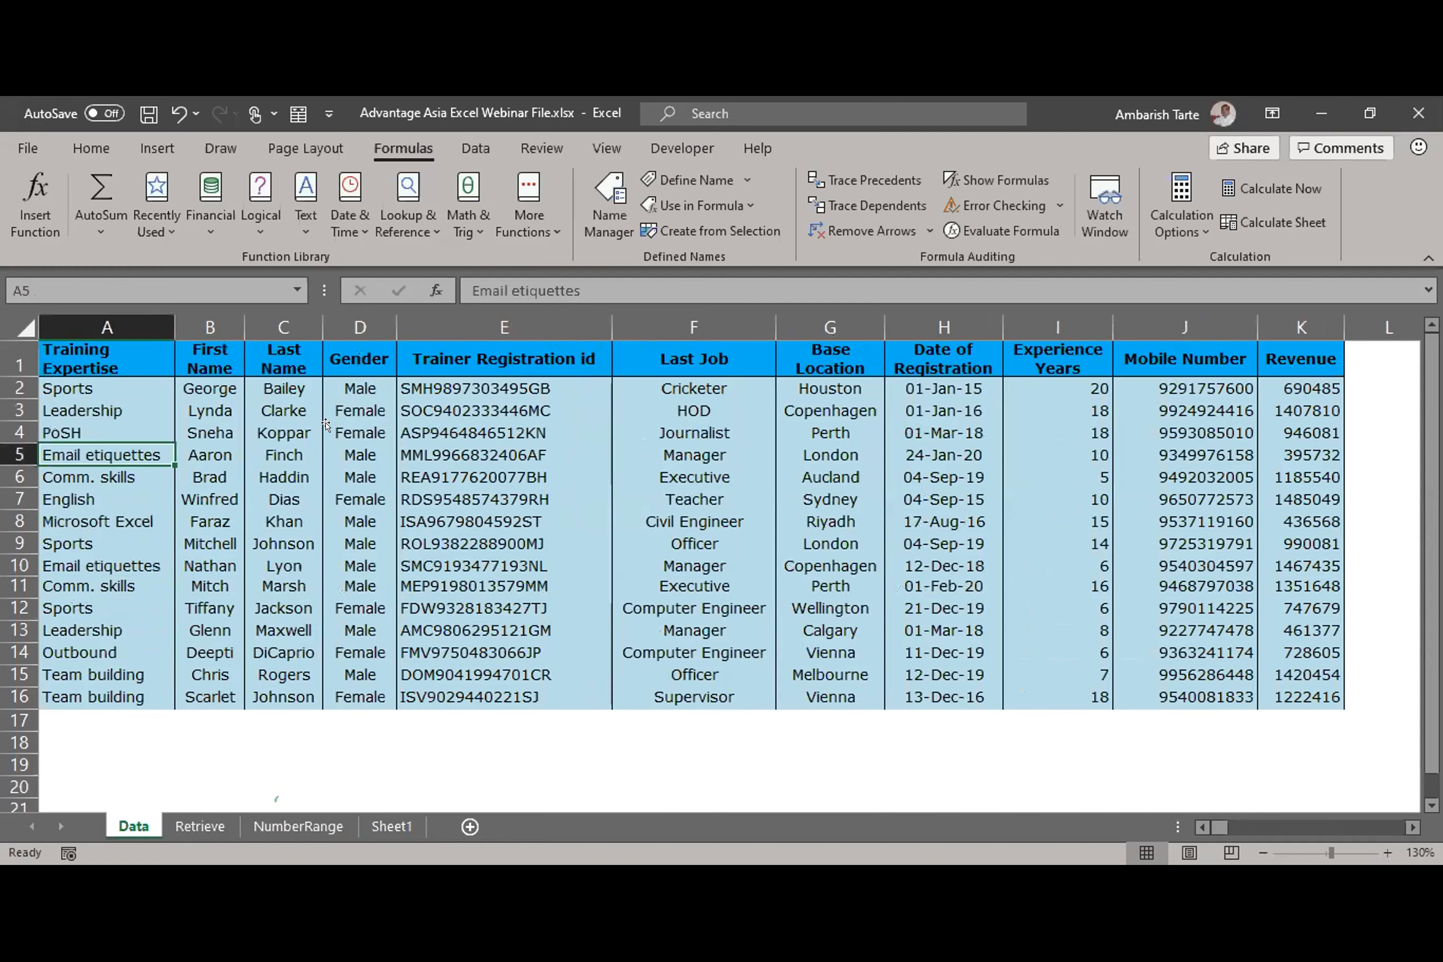
pyautogui.click(316, 429)
pyautogui.click(415, 430)
pyautogui.press('ctrl')
pyautogui.press('ctrl')
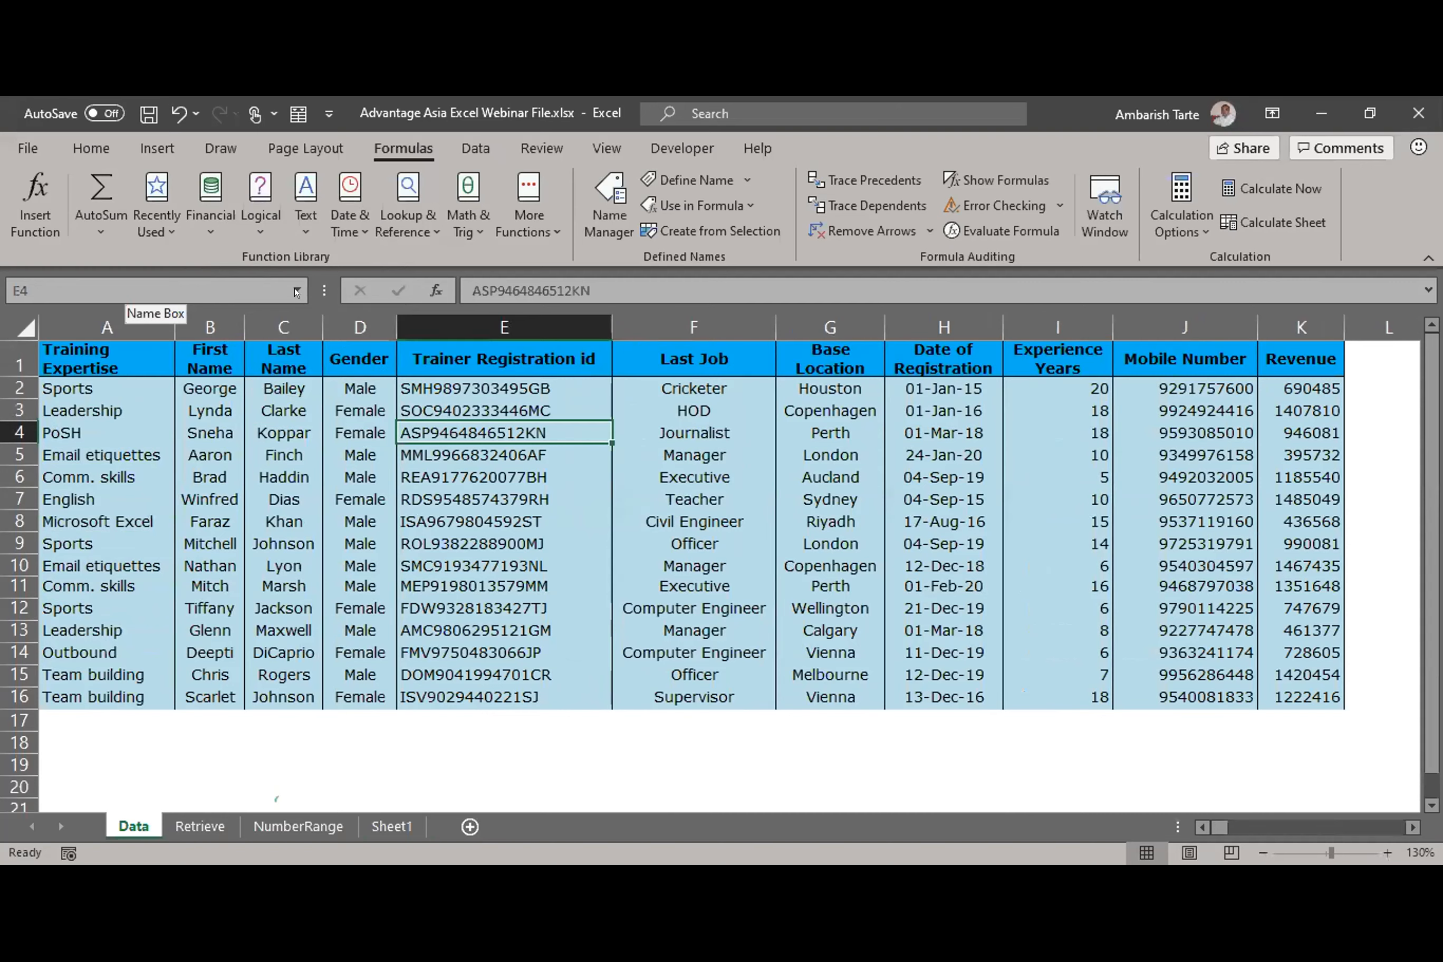
pyautogui.press('ctrl')
pyautogui.press('ctrl')
pyautogui.click(297, 292)
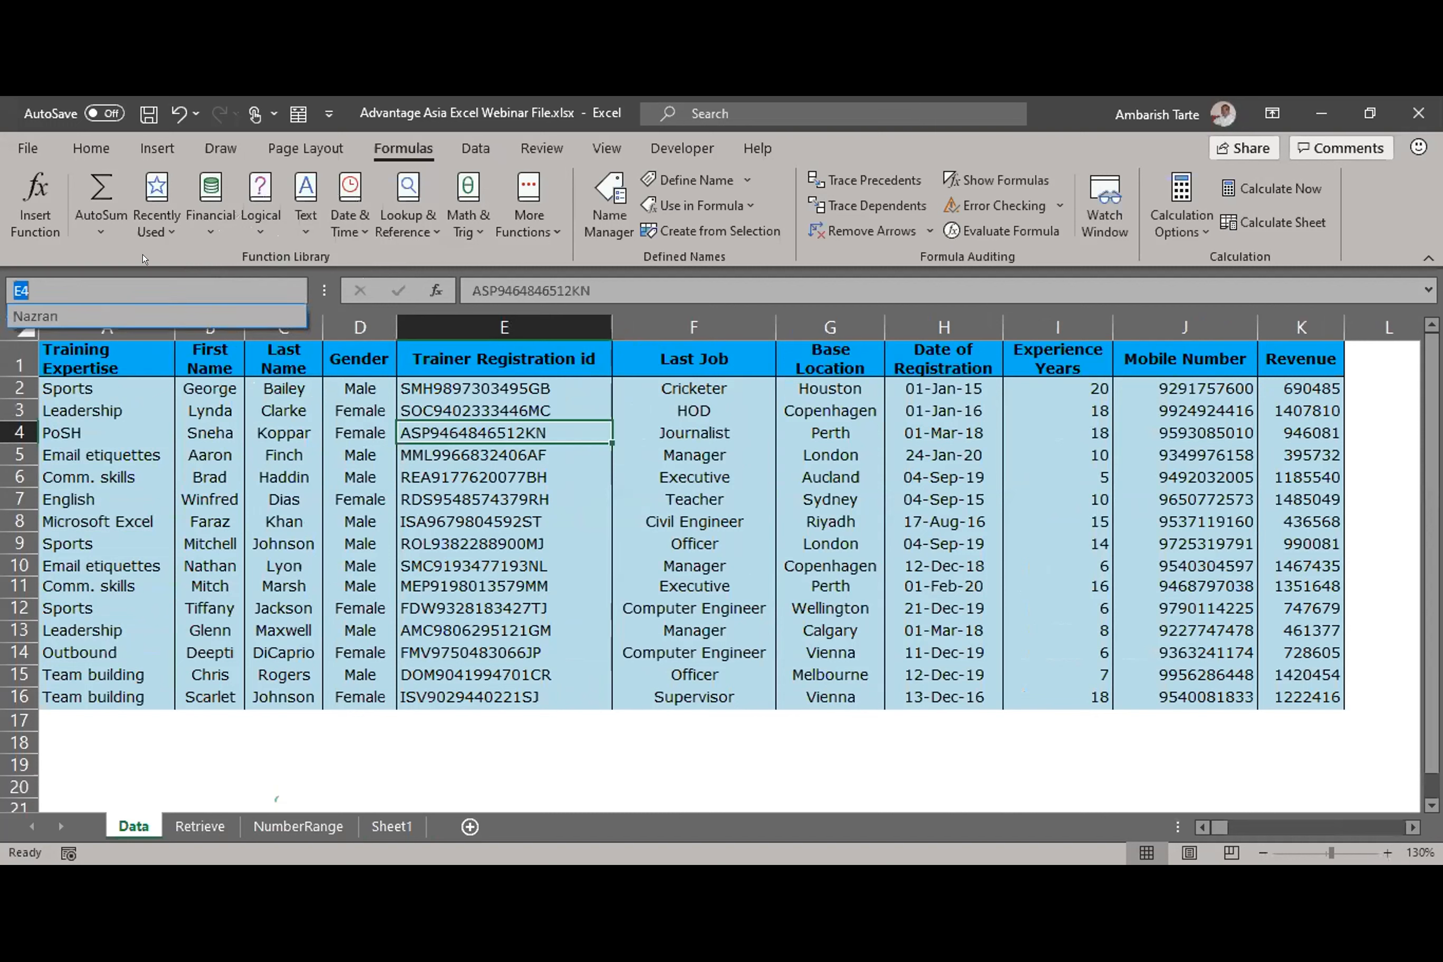
pyautogui.click(58, 314)
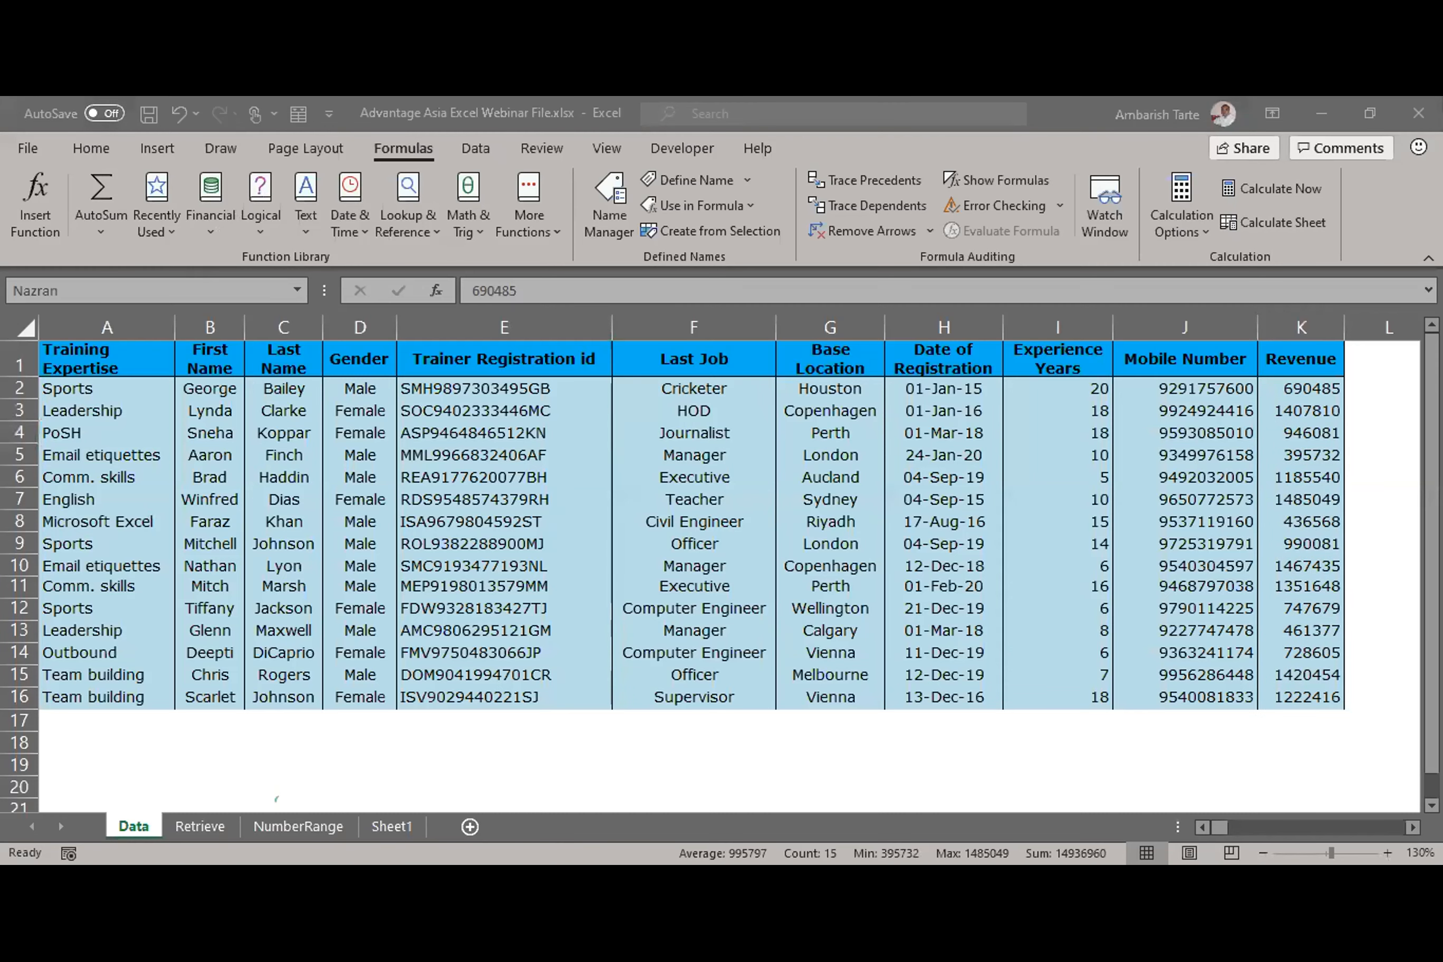
# Step: Move to cell F5 and select the Revenue values again through their defined name
pyautogui.click(714, 513)
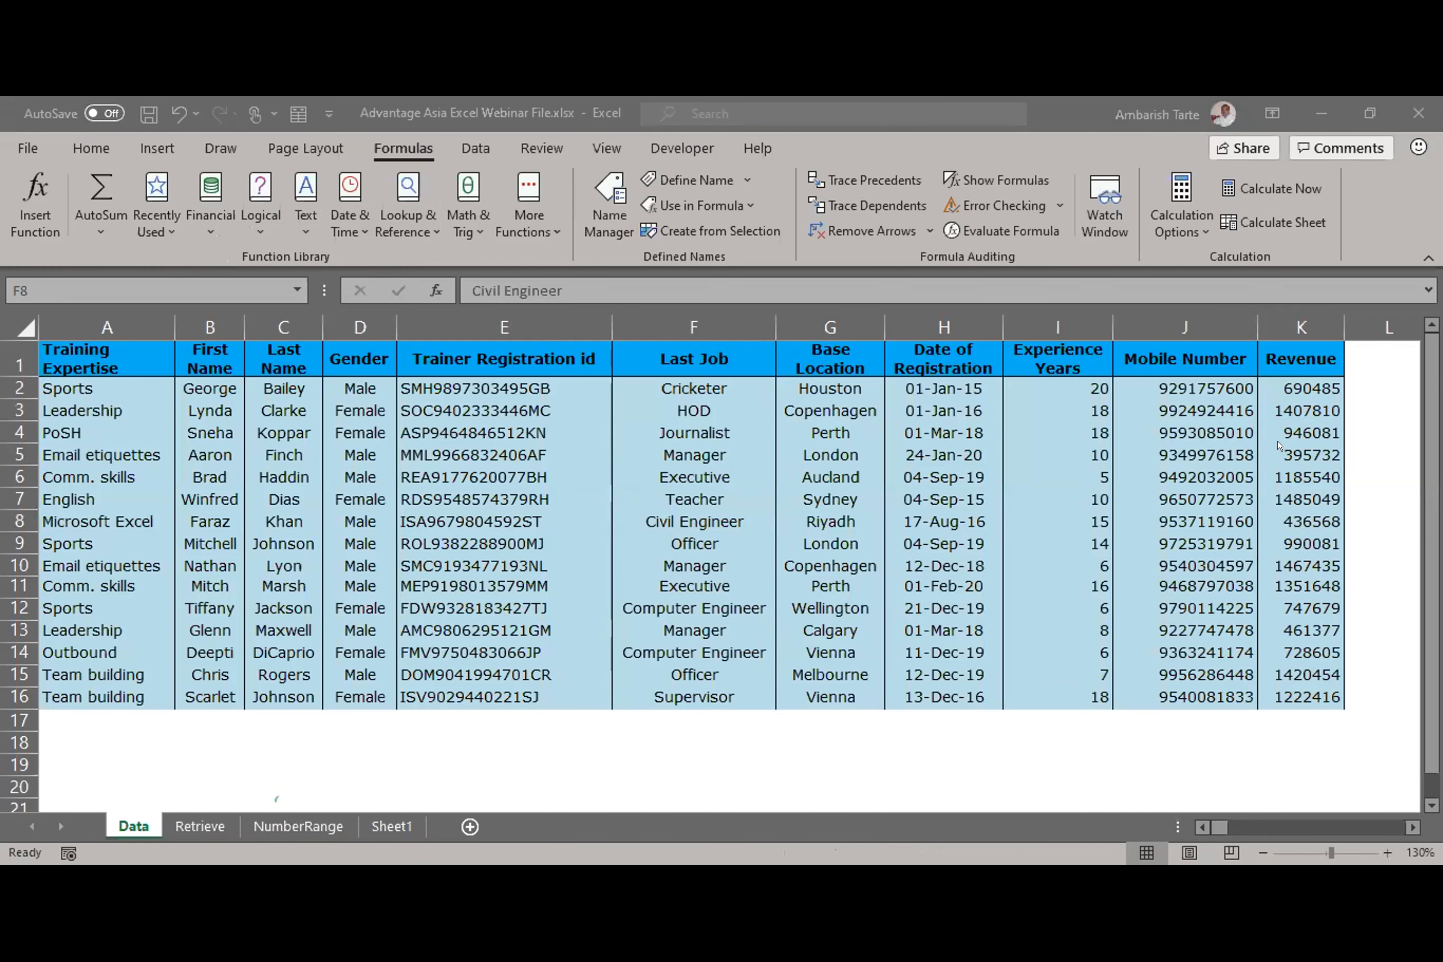
pyautogui.click(750, 445)
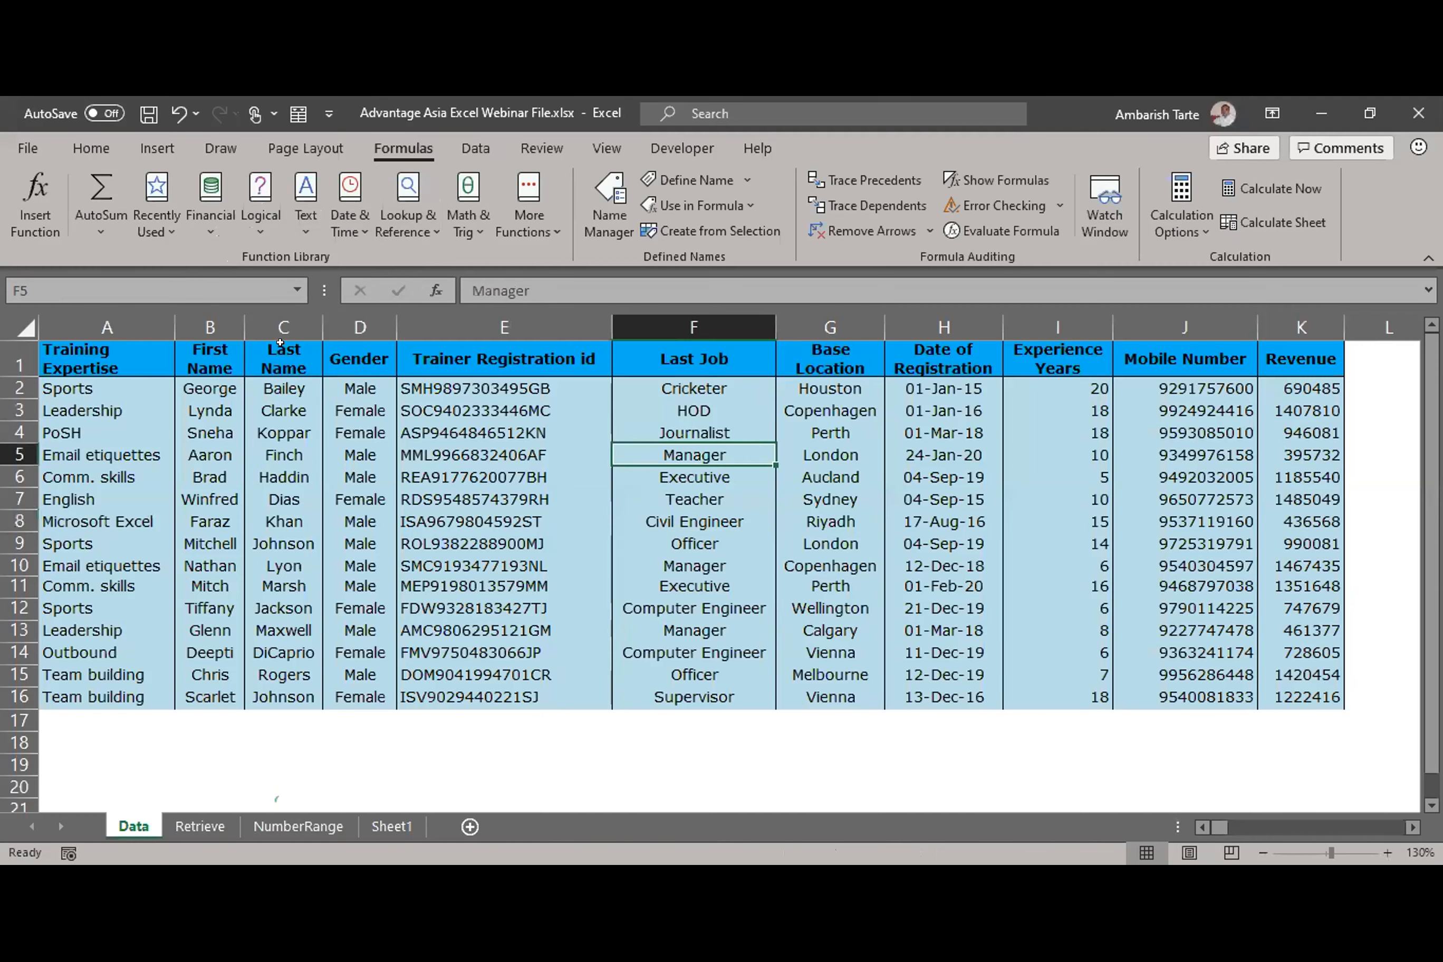
pyautogui.click(295, 291)
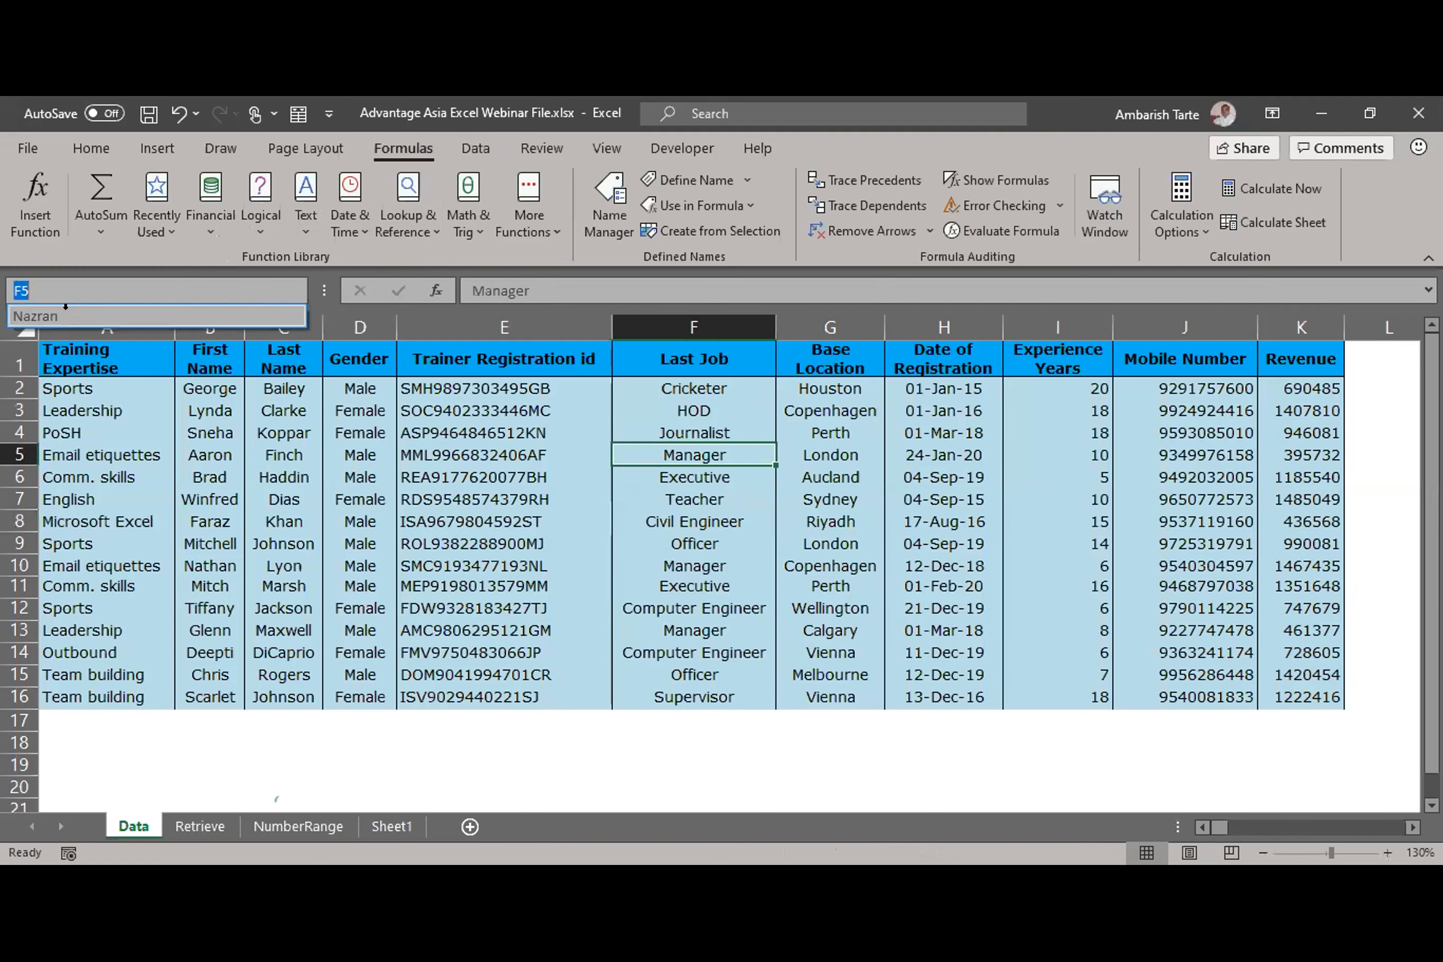
pyautogui.click(64, 316)
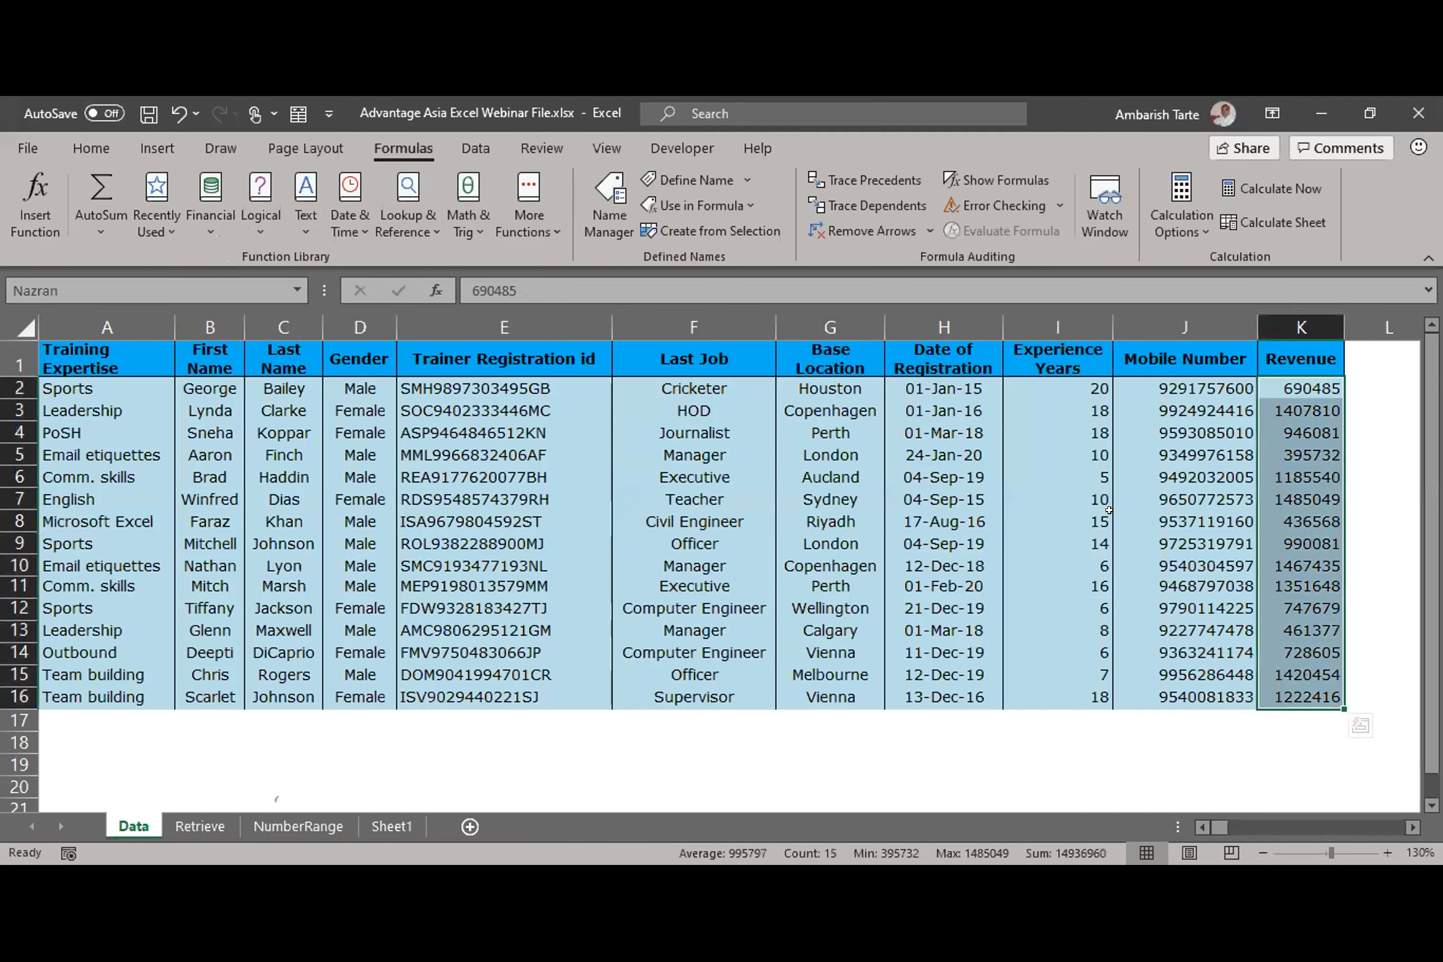
pyautogui.hotkey('alt', 'Tab')
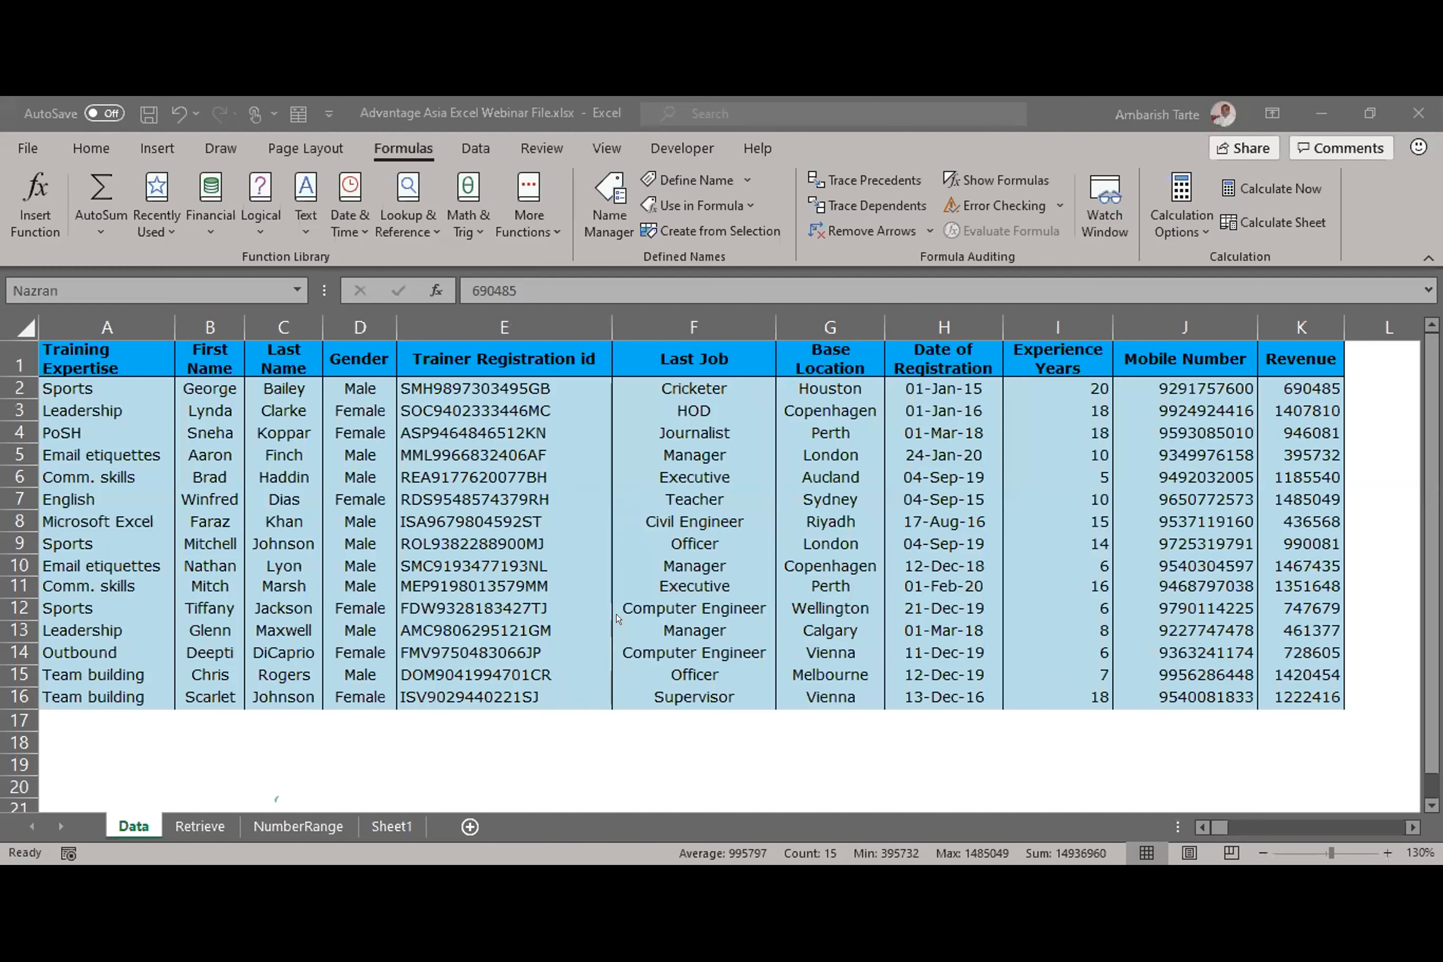
pyautogui.click(693, 565)
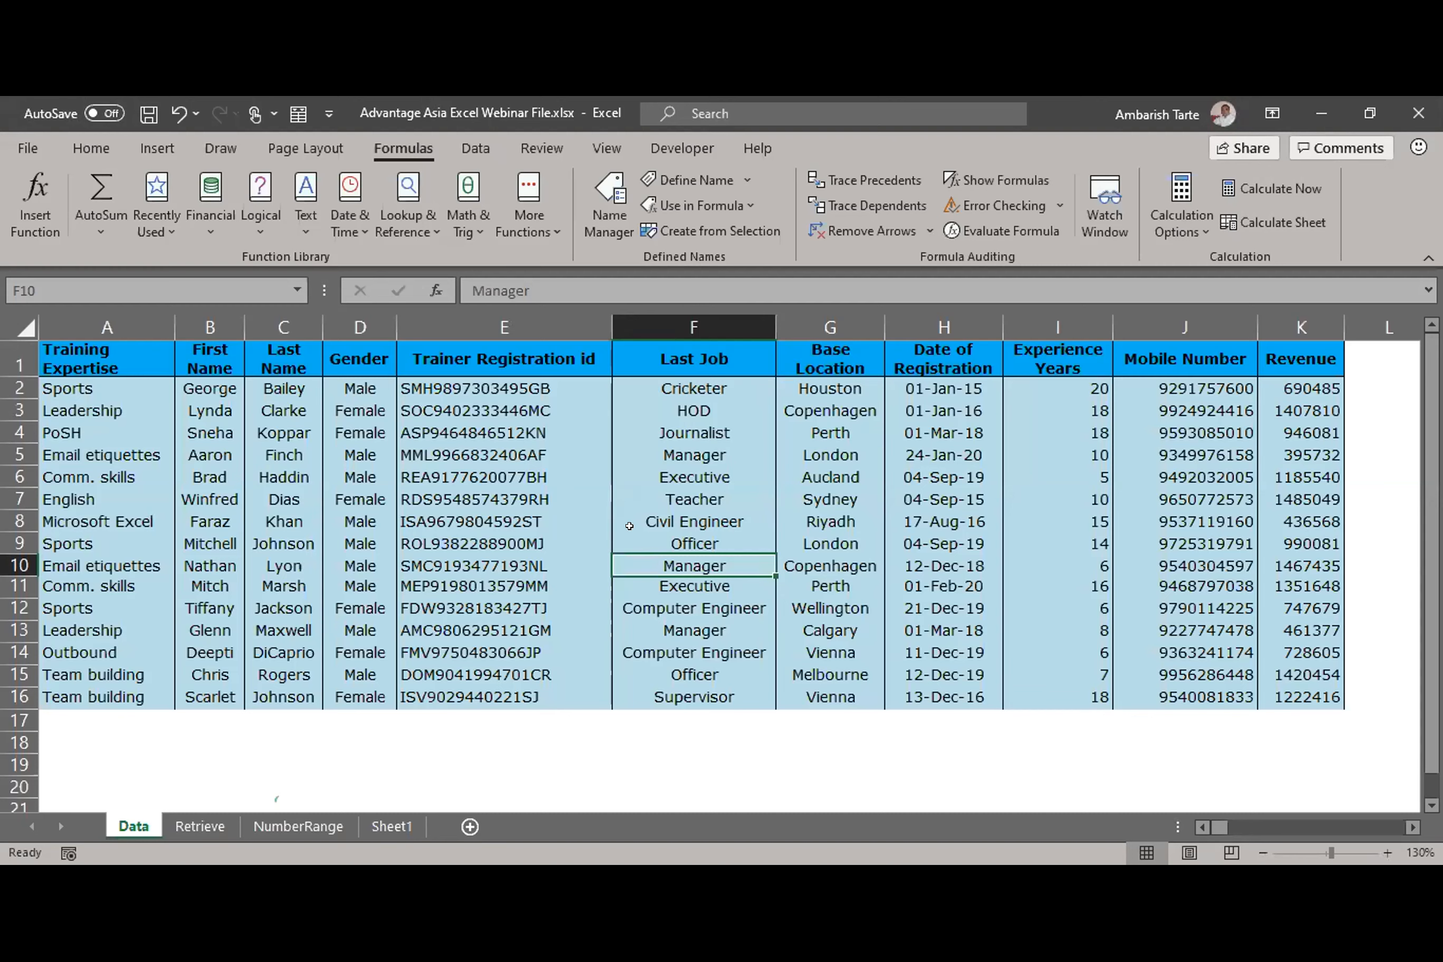
pyautogui.press('Up')
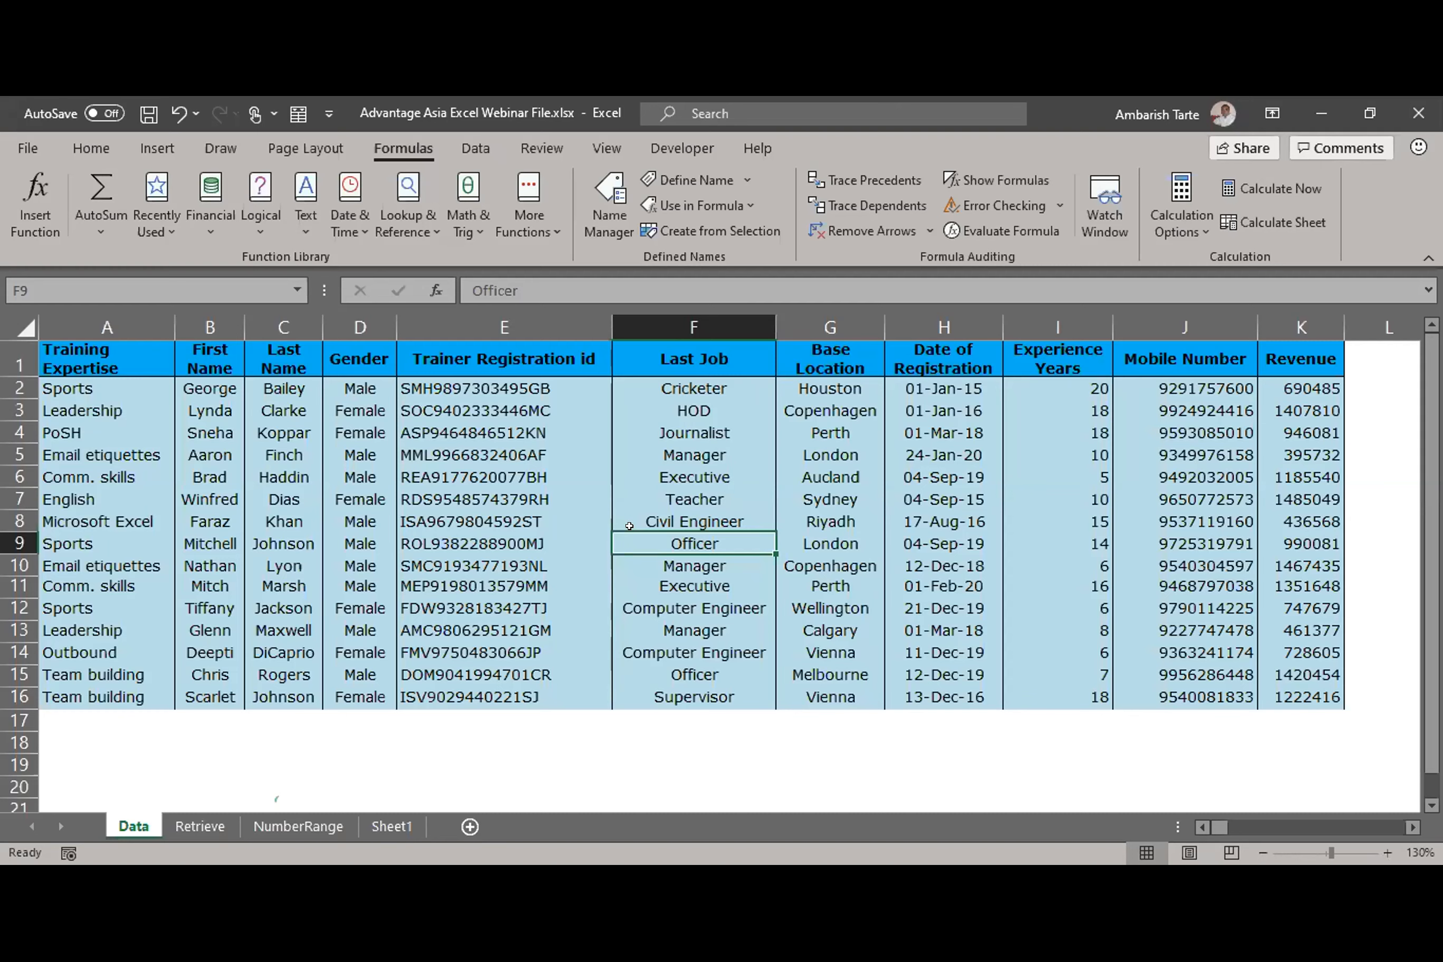
pyautogui.press('Left')
pyautogui.press('Left')
pyautogui.press('Left')
pyautogui.press('Left')
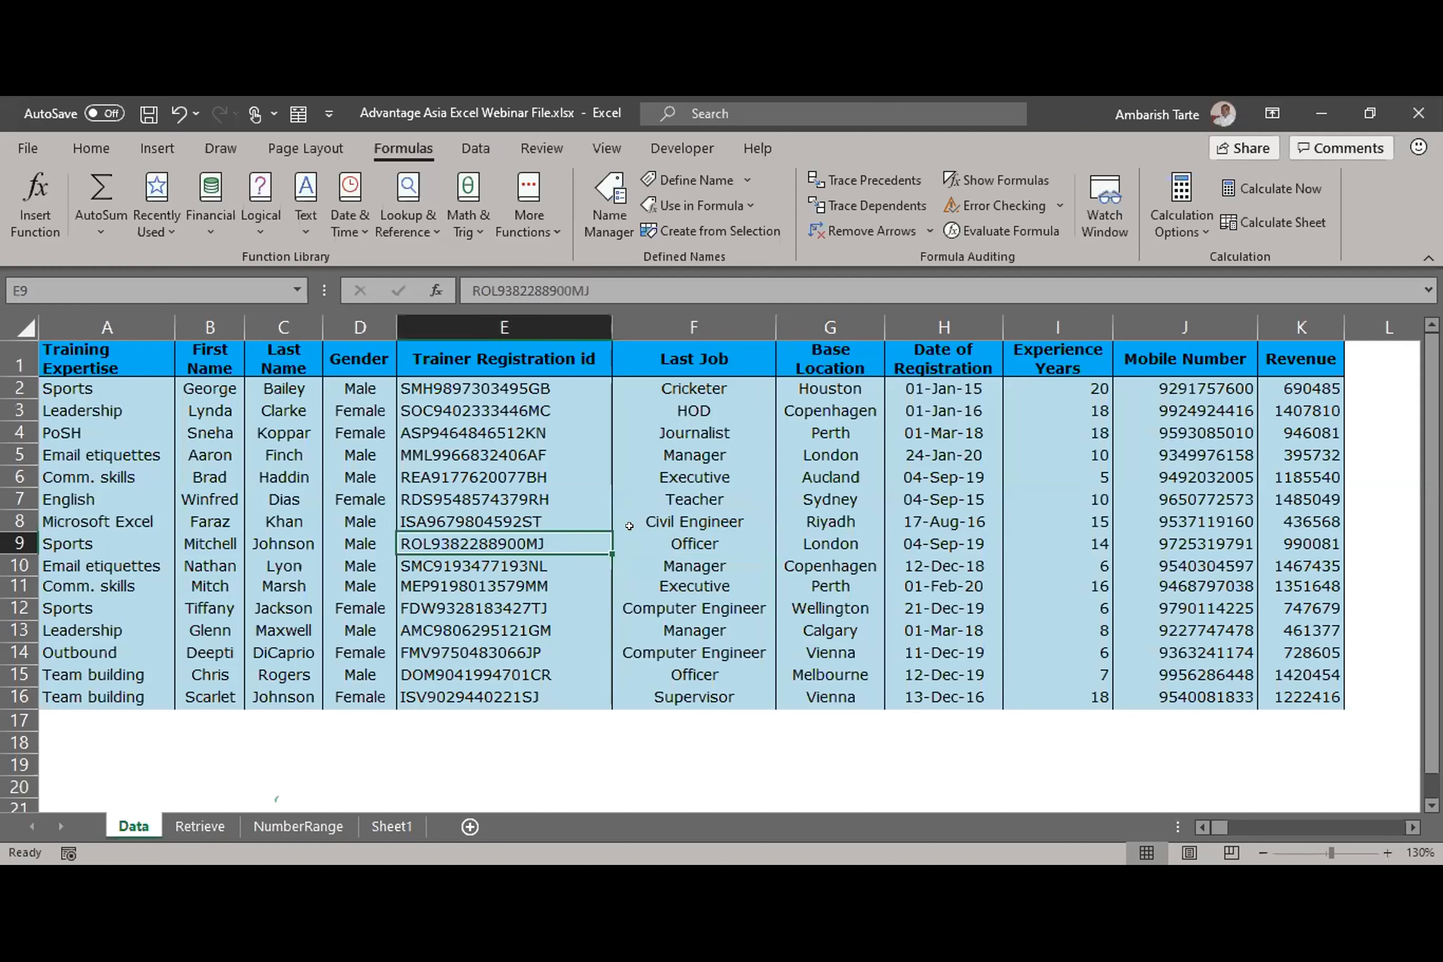
pyautogui.press('Up')
pyautogui.press('Up')
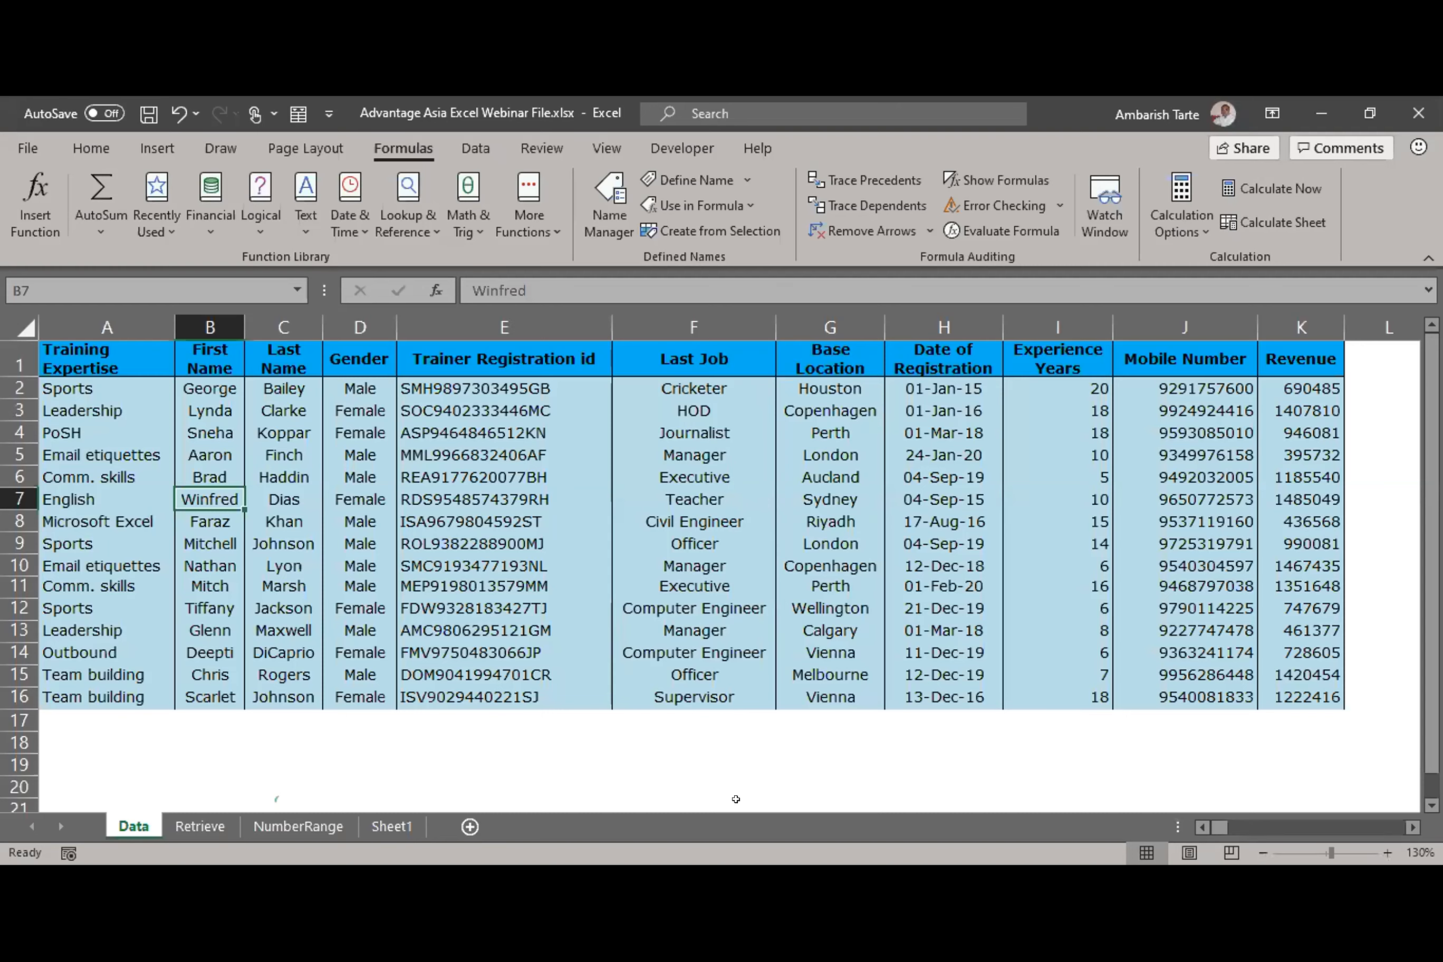
pyautogui.hotkey('alt', 'Tab')
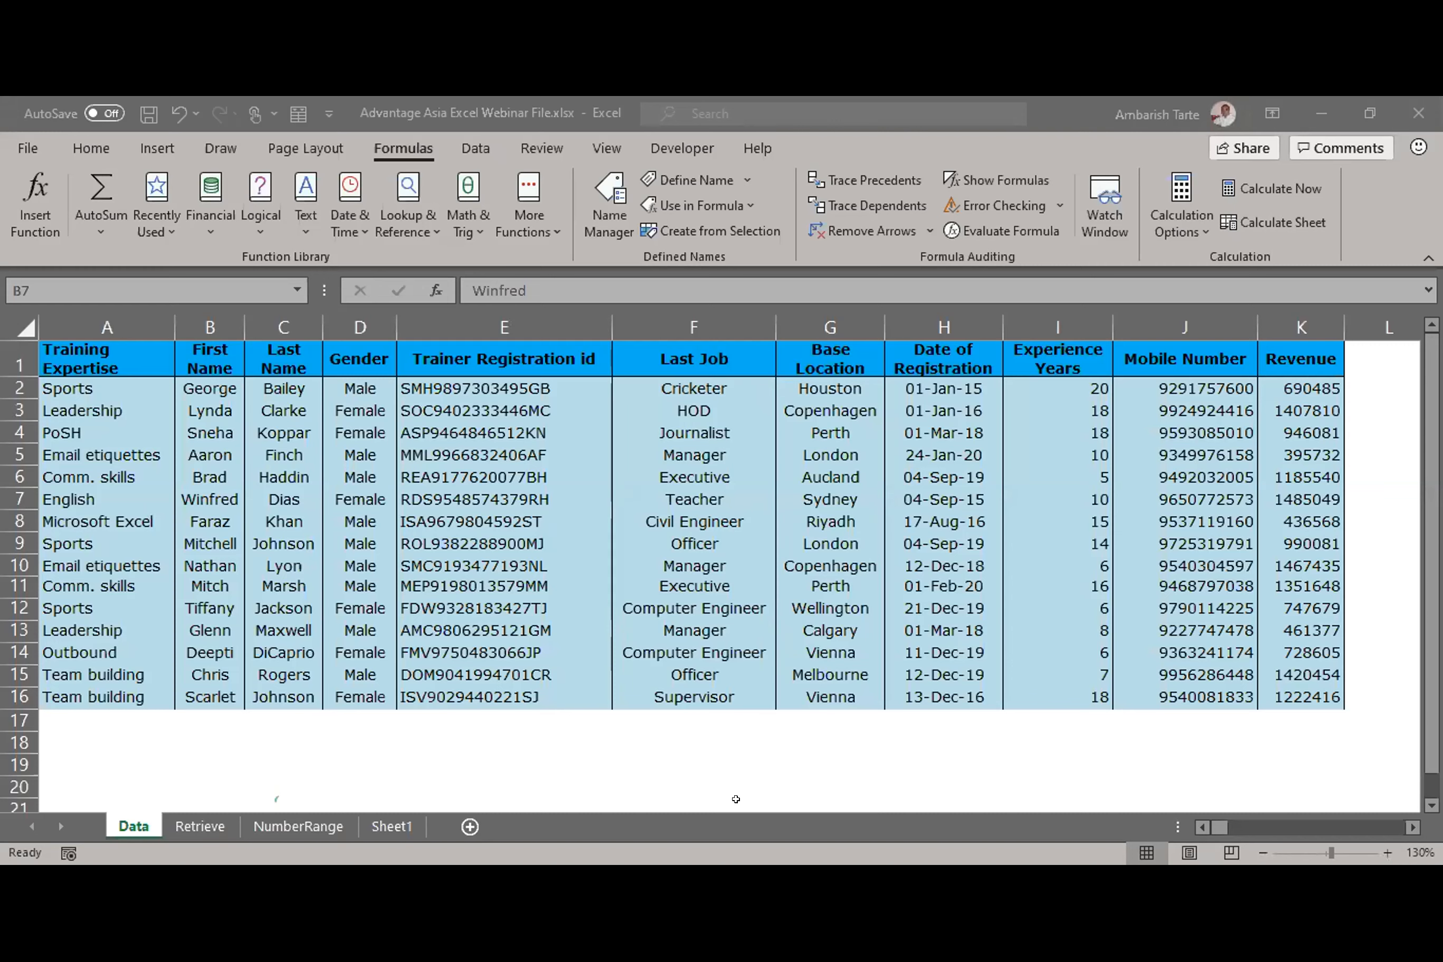
# Step: Turn on filtering for the trainer data table, with E7 as the active cell inside the data
pyautogui.click(686, 526)
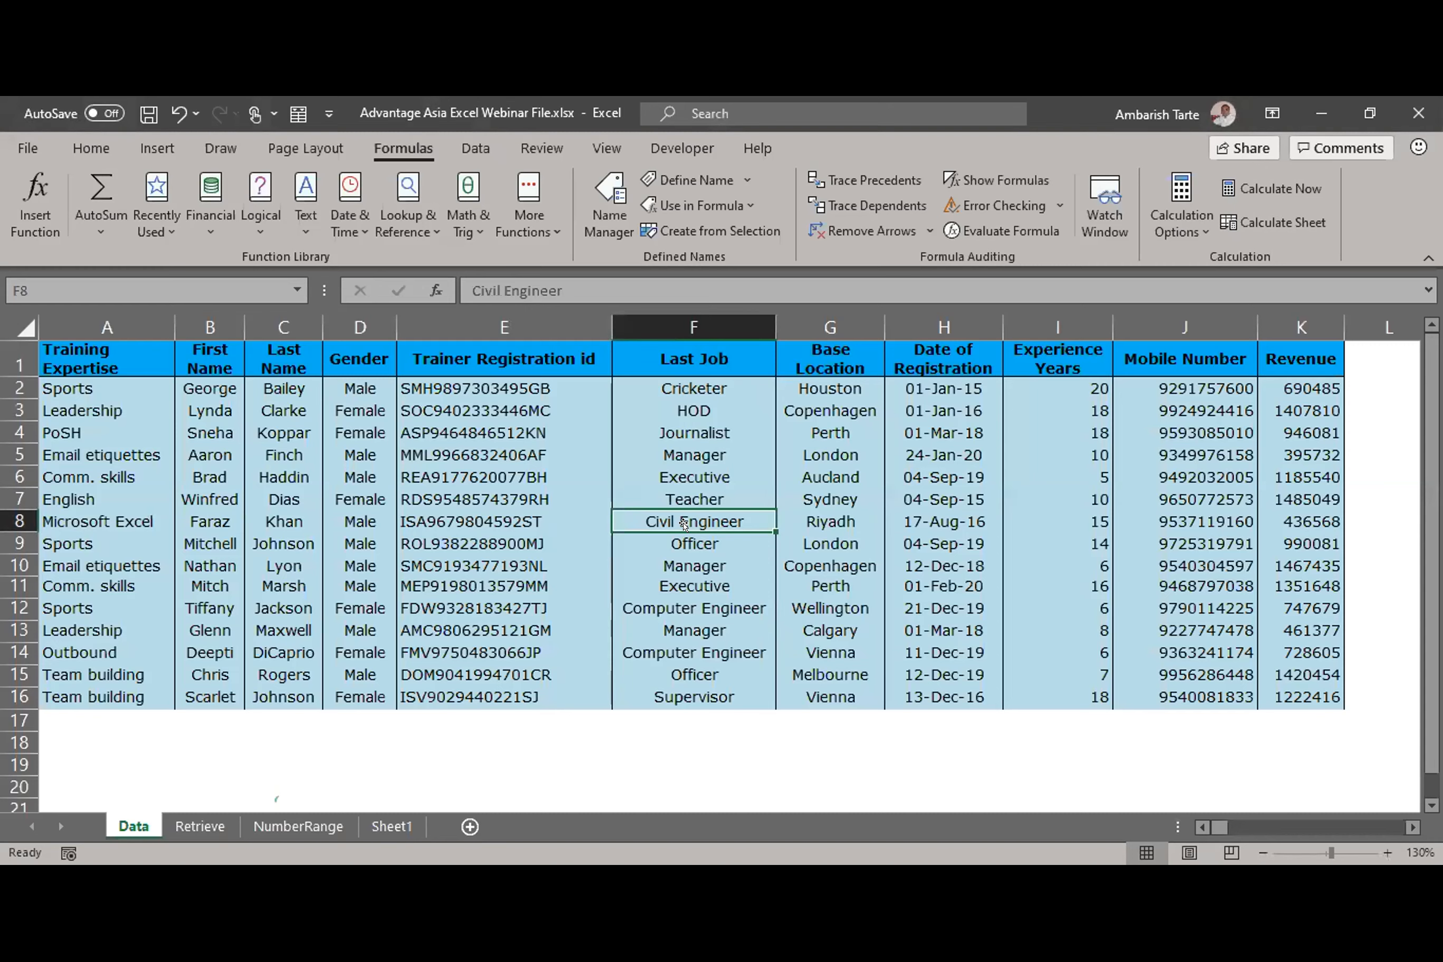
pyautogui.click(649, 477)
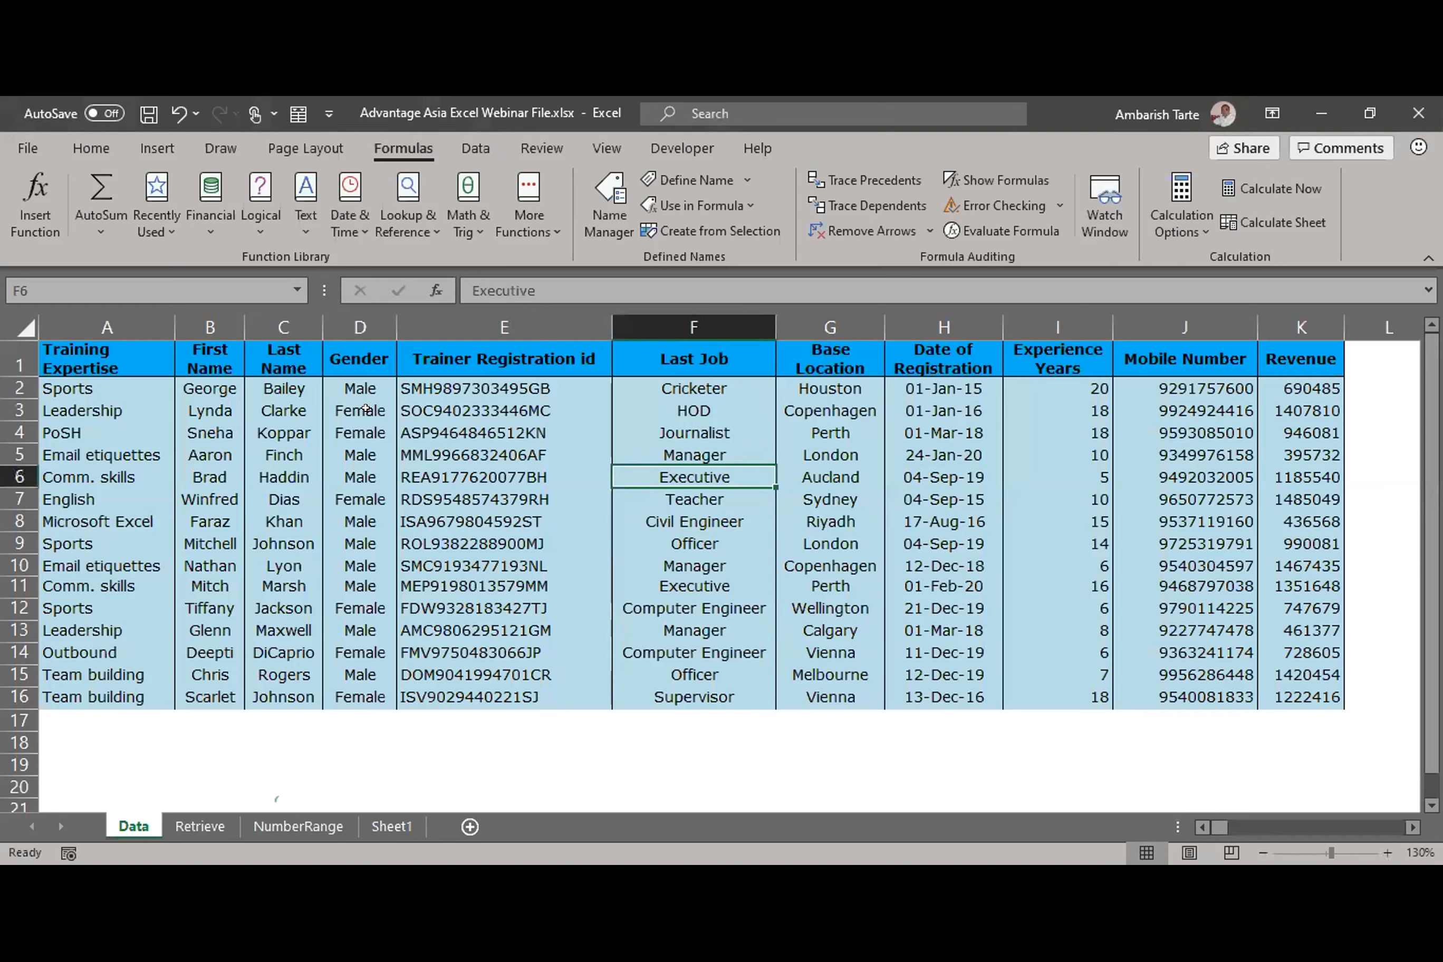
pyautogui.click(8, 348)
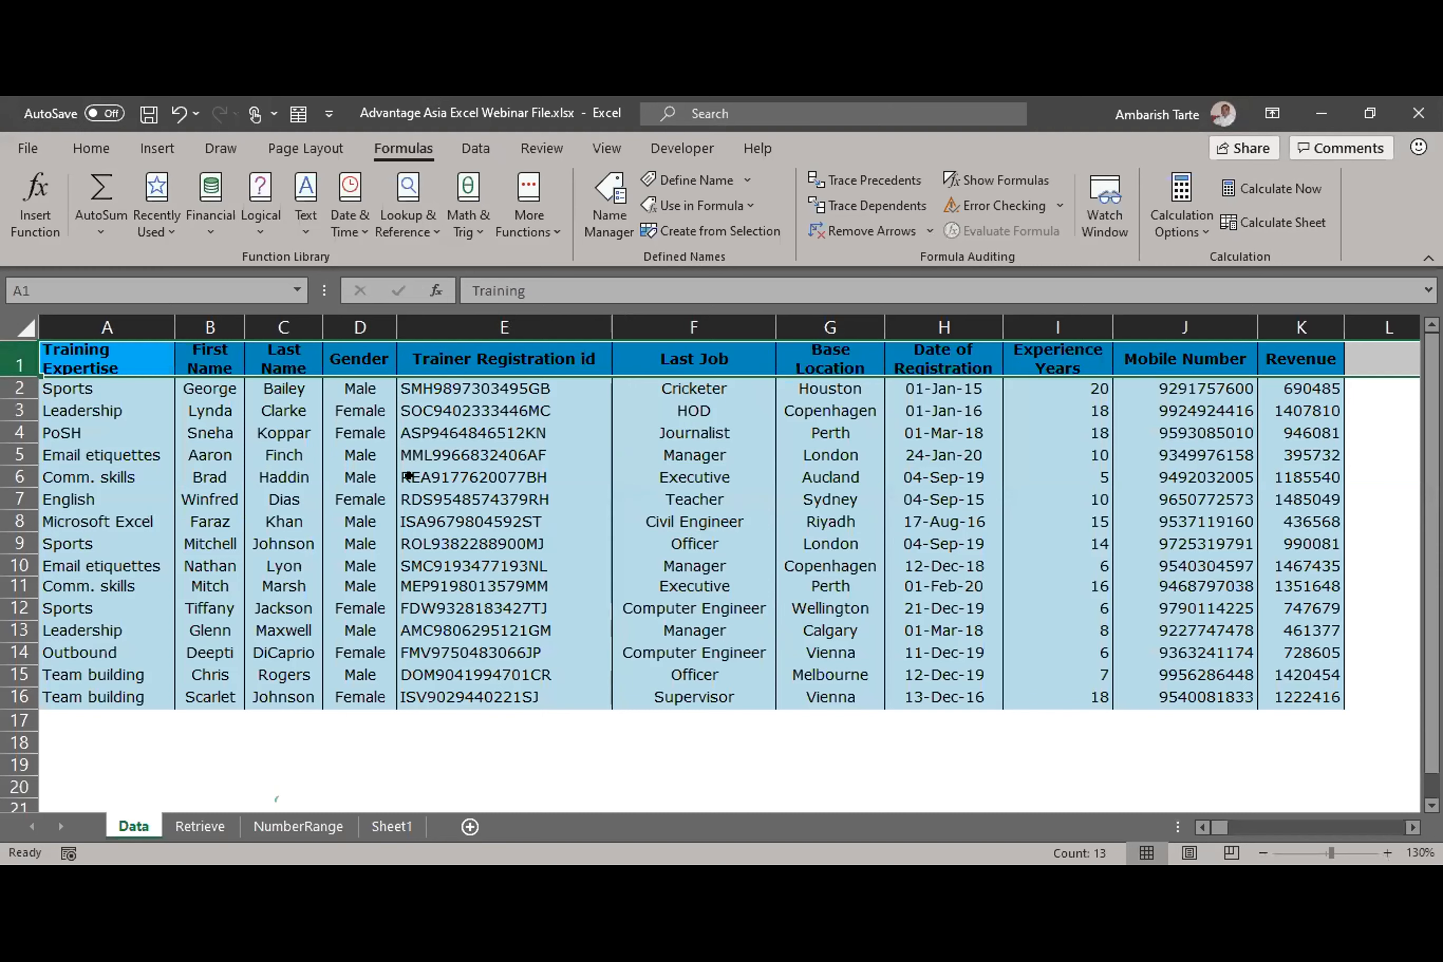
pyautogui.click(445, 479)
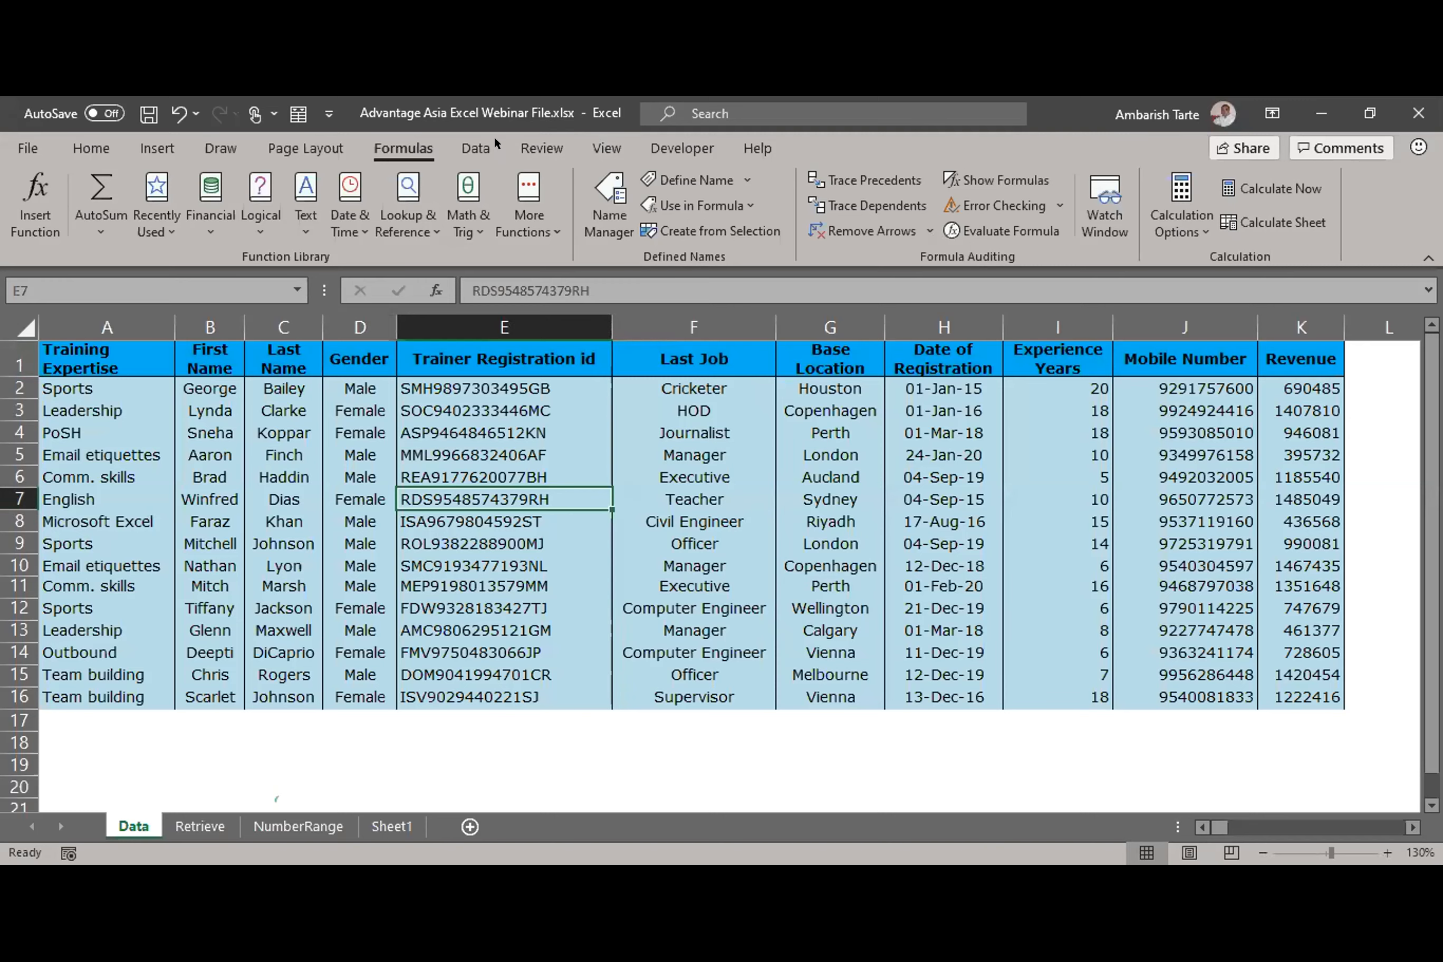
pyautogui.click(478, 147)
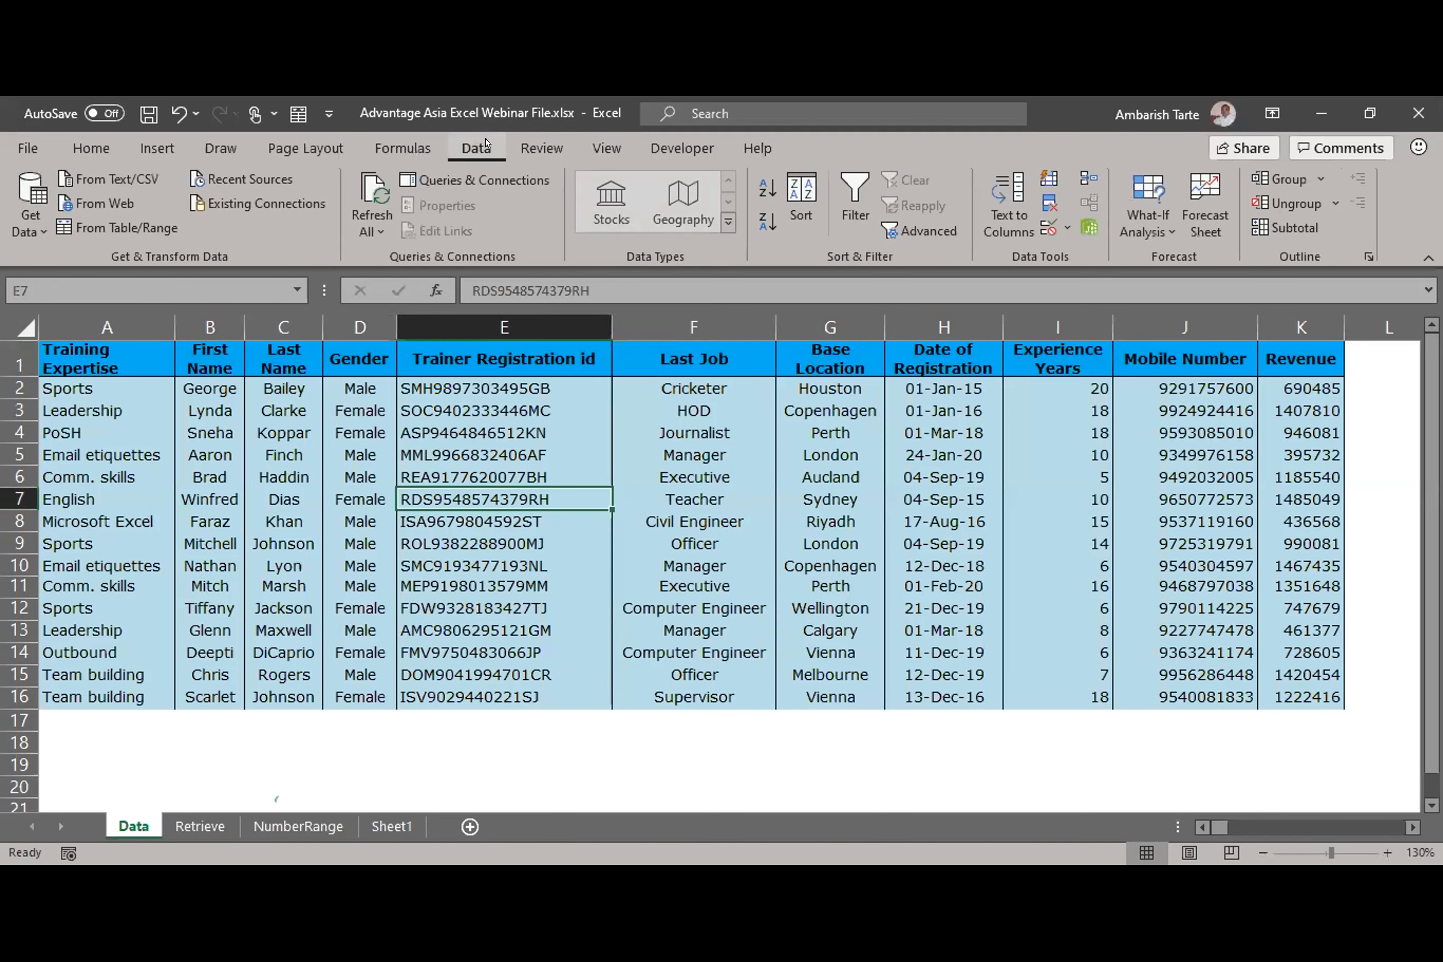
pyautogui.click(838, 209)
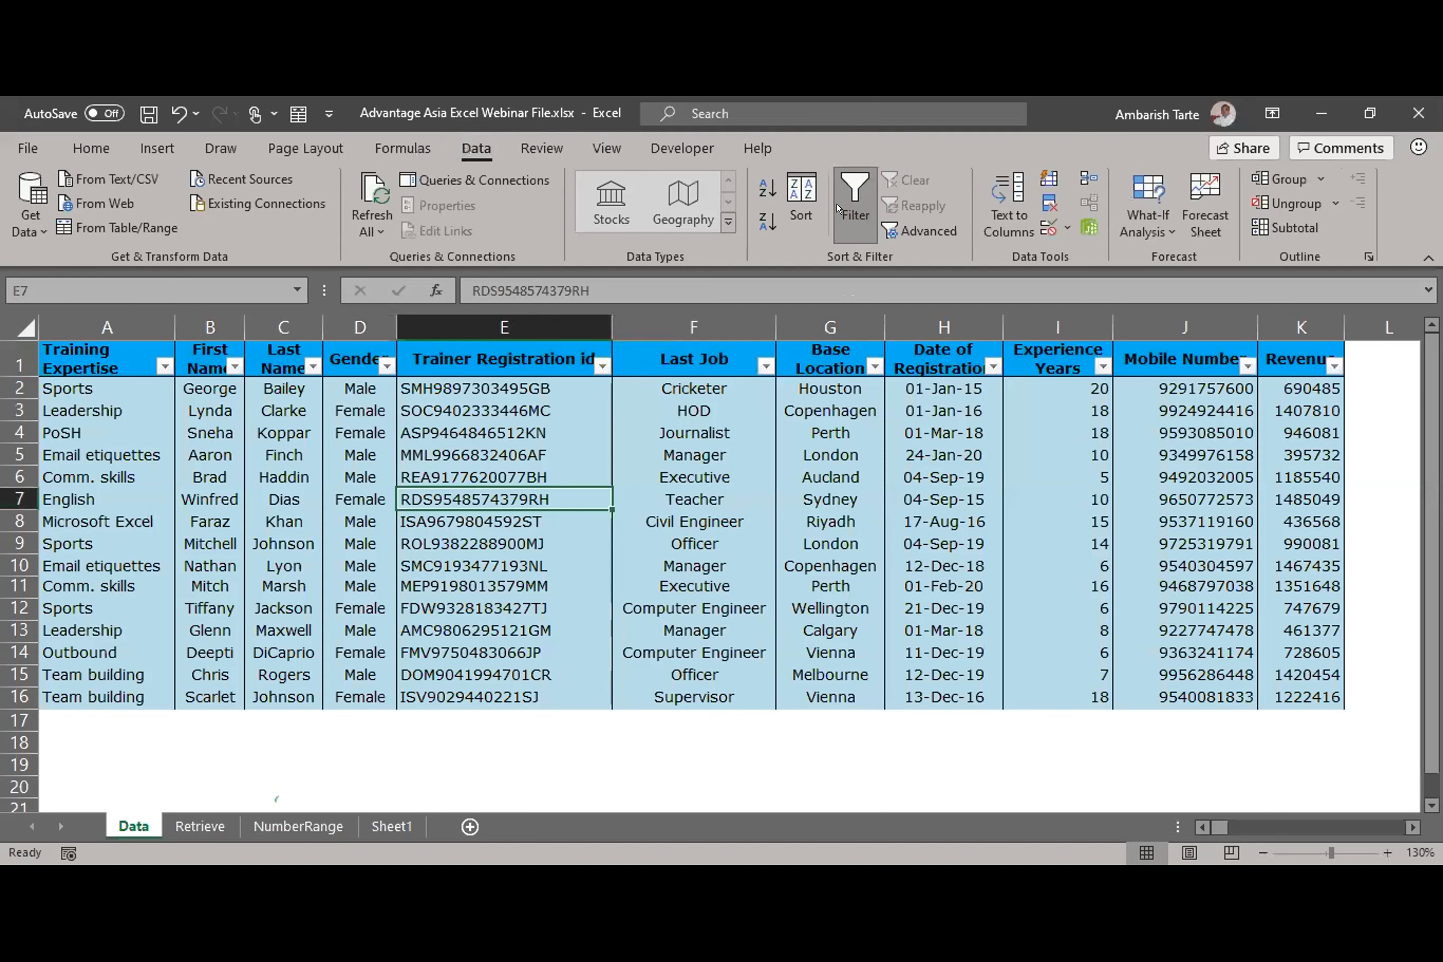
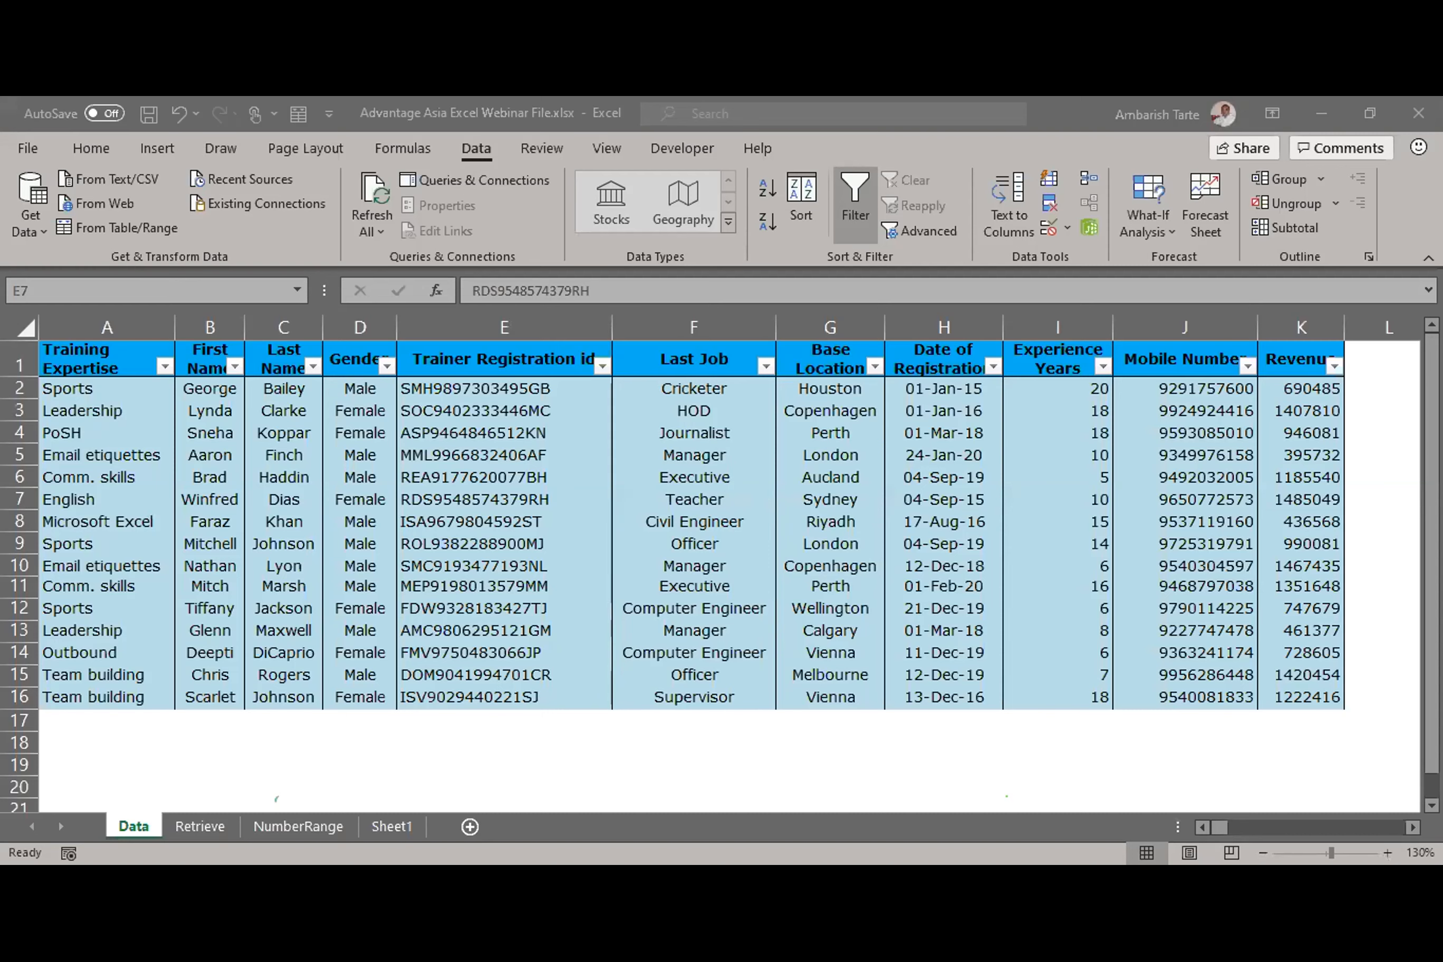
# Step: Move to cell A1 and switch the table's filtering off and back on
pyautogui.click(594, 538)
pyautogui.hotkey('ctrl', 'Home')
pyautogui.hotkey('ctrl', 'shift', 'l')
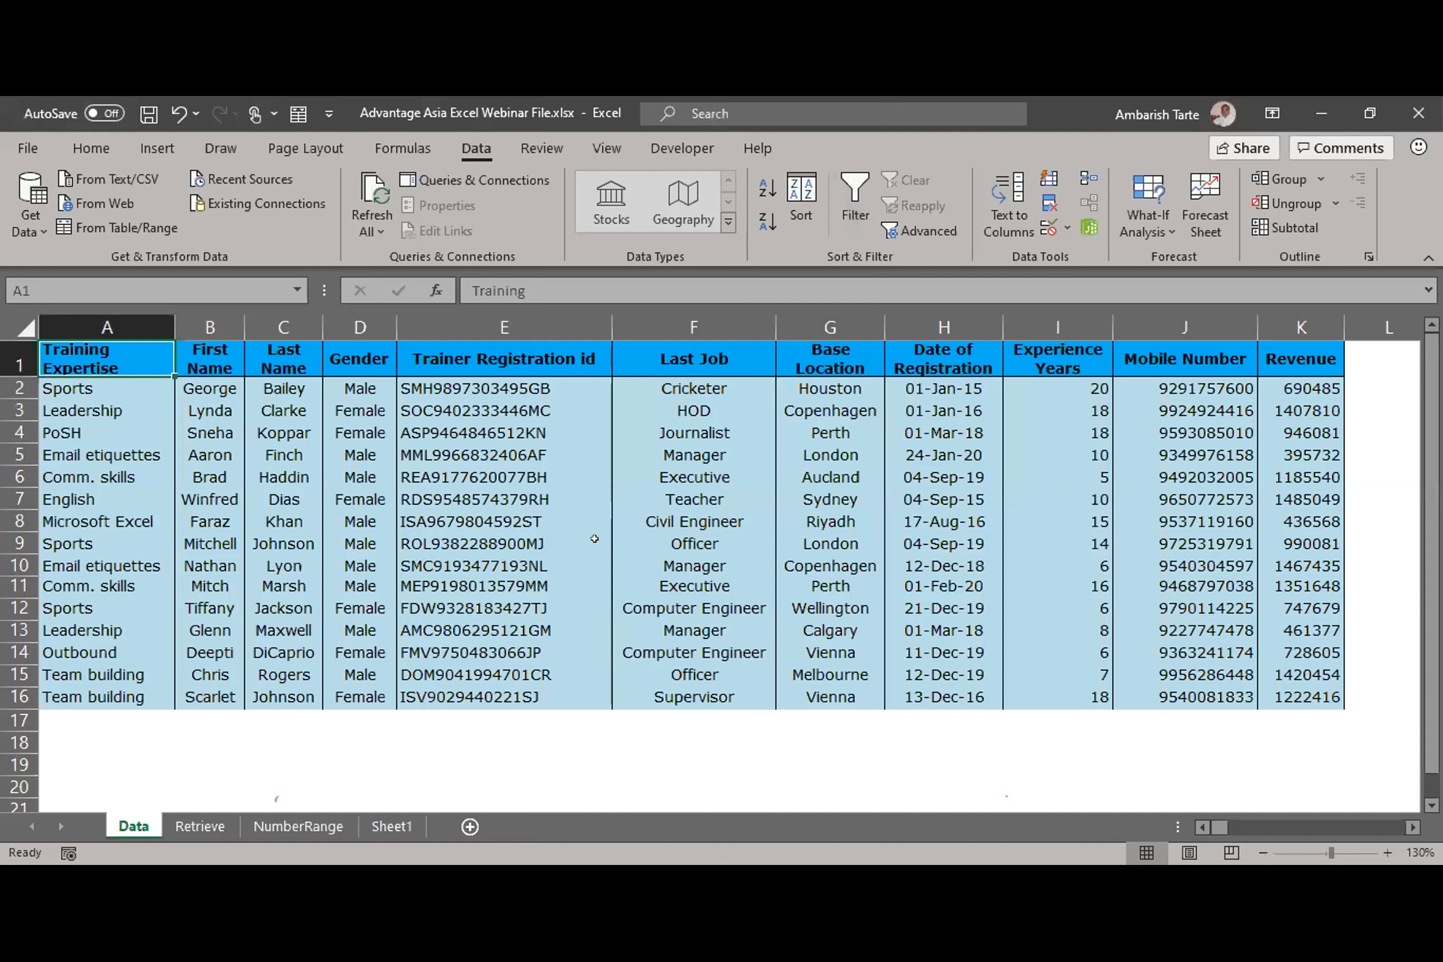
pyautogui.hotkey('ctrl', 'shift', 'l')
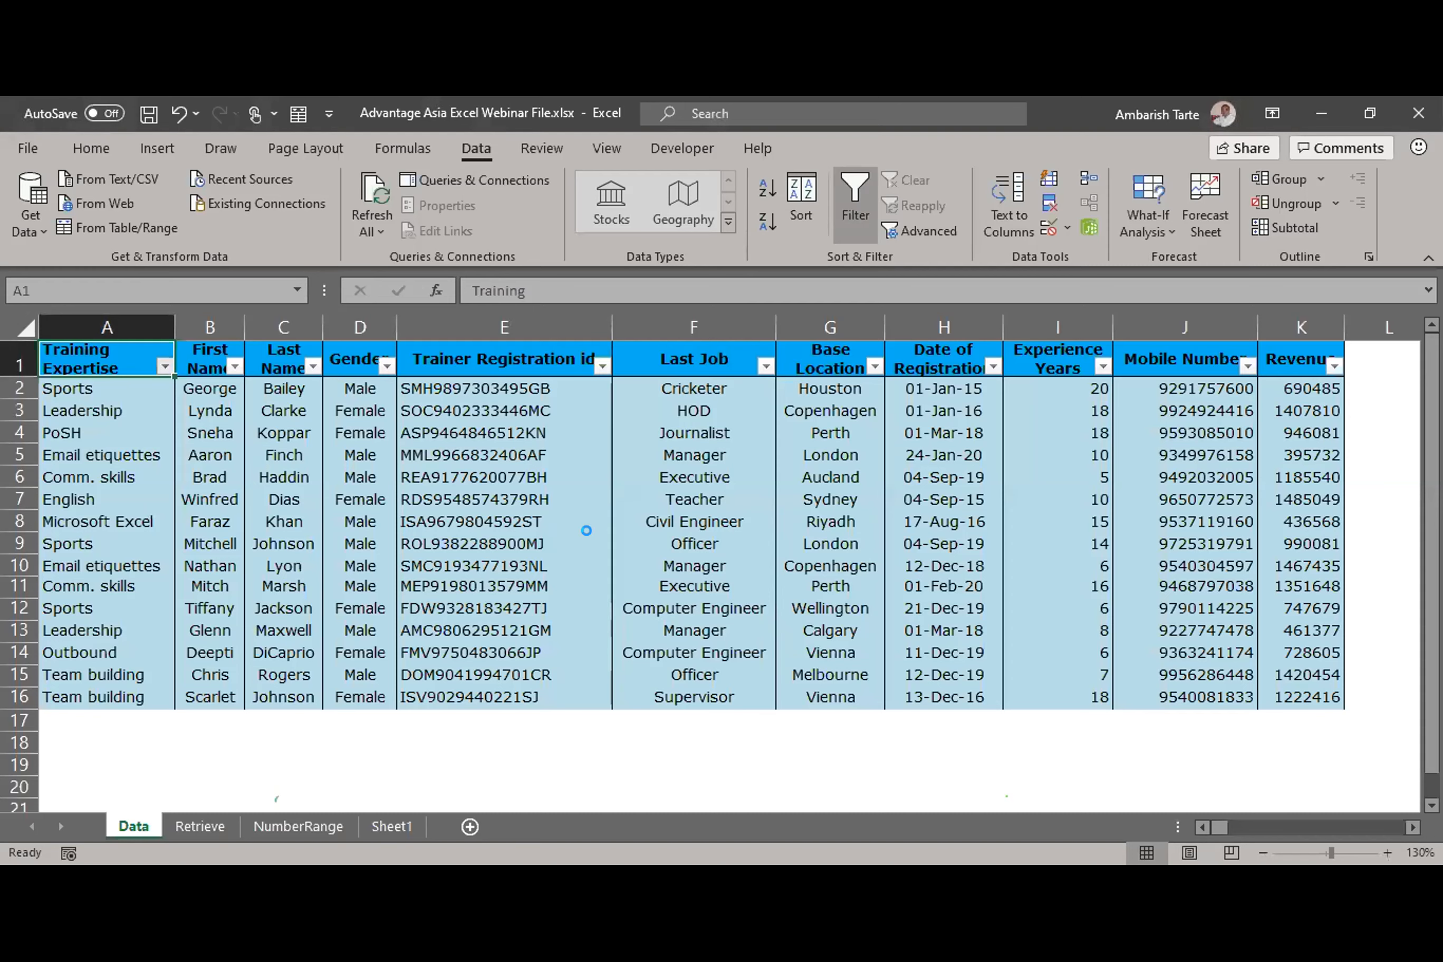
# Step: Filter the Training Expertise column to show only Email etiquettes
pyautogui.hotkey('alt', 'Down')
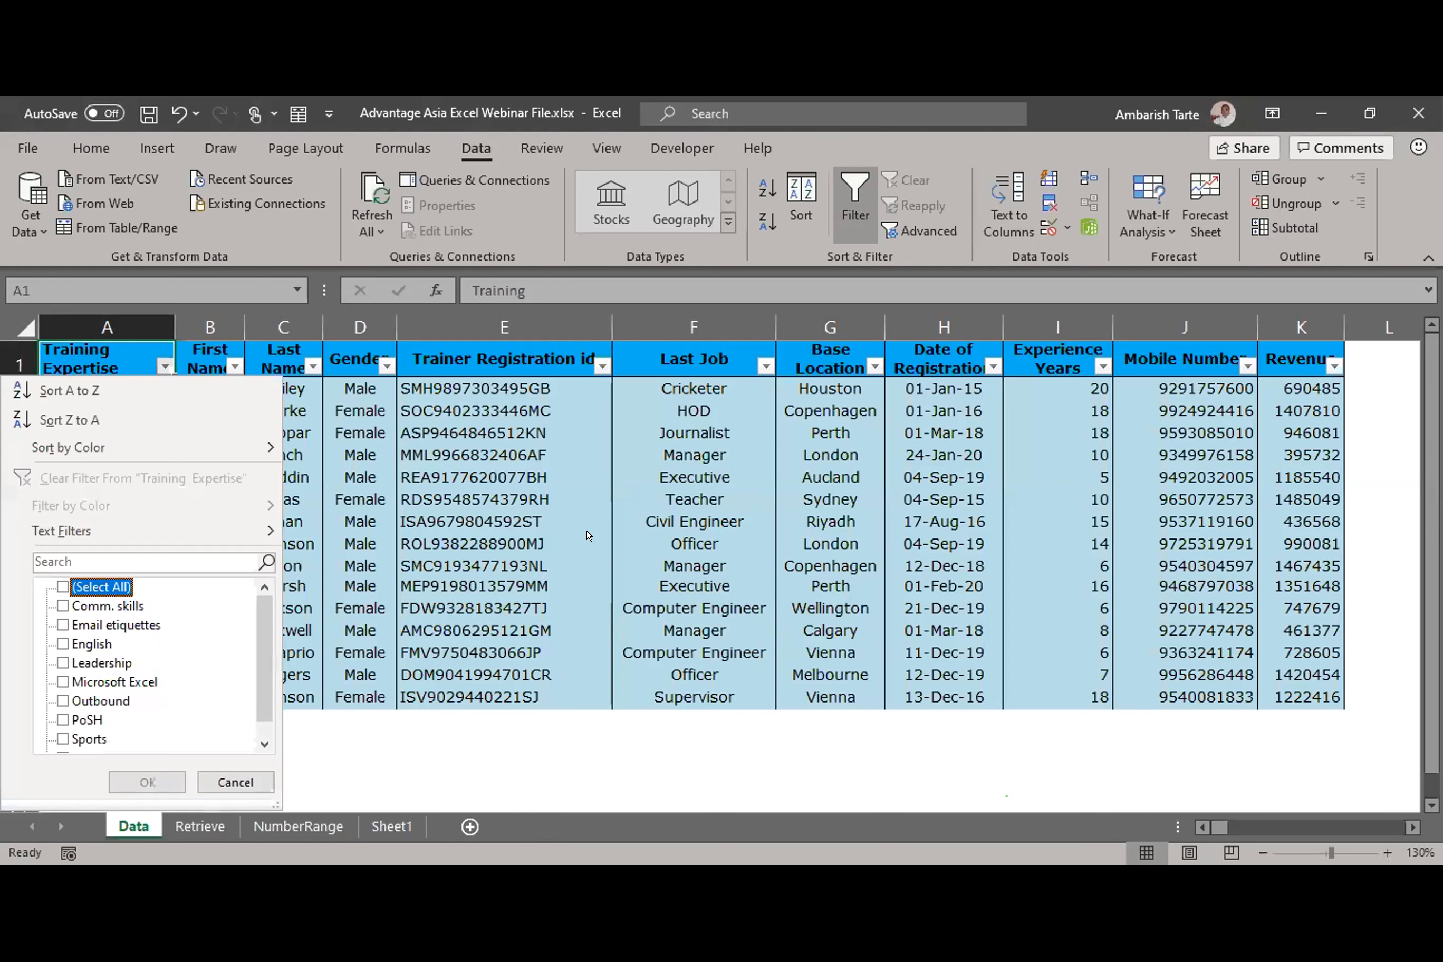
pyautogui.press('Down')
pyautogui.press('Down')
pyautogui.press('Down')
pyautogui.press('Down')
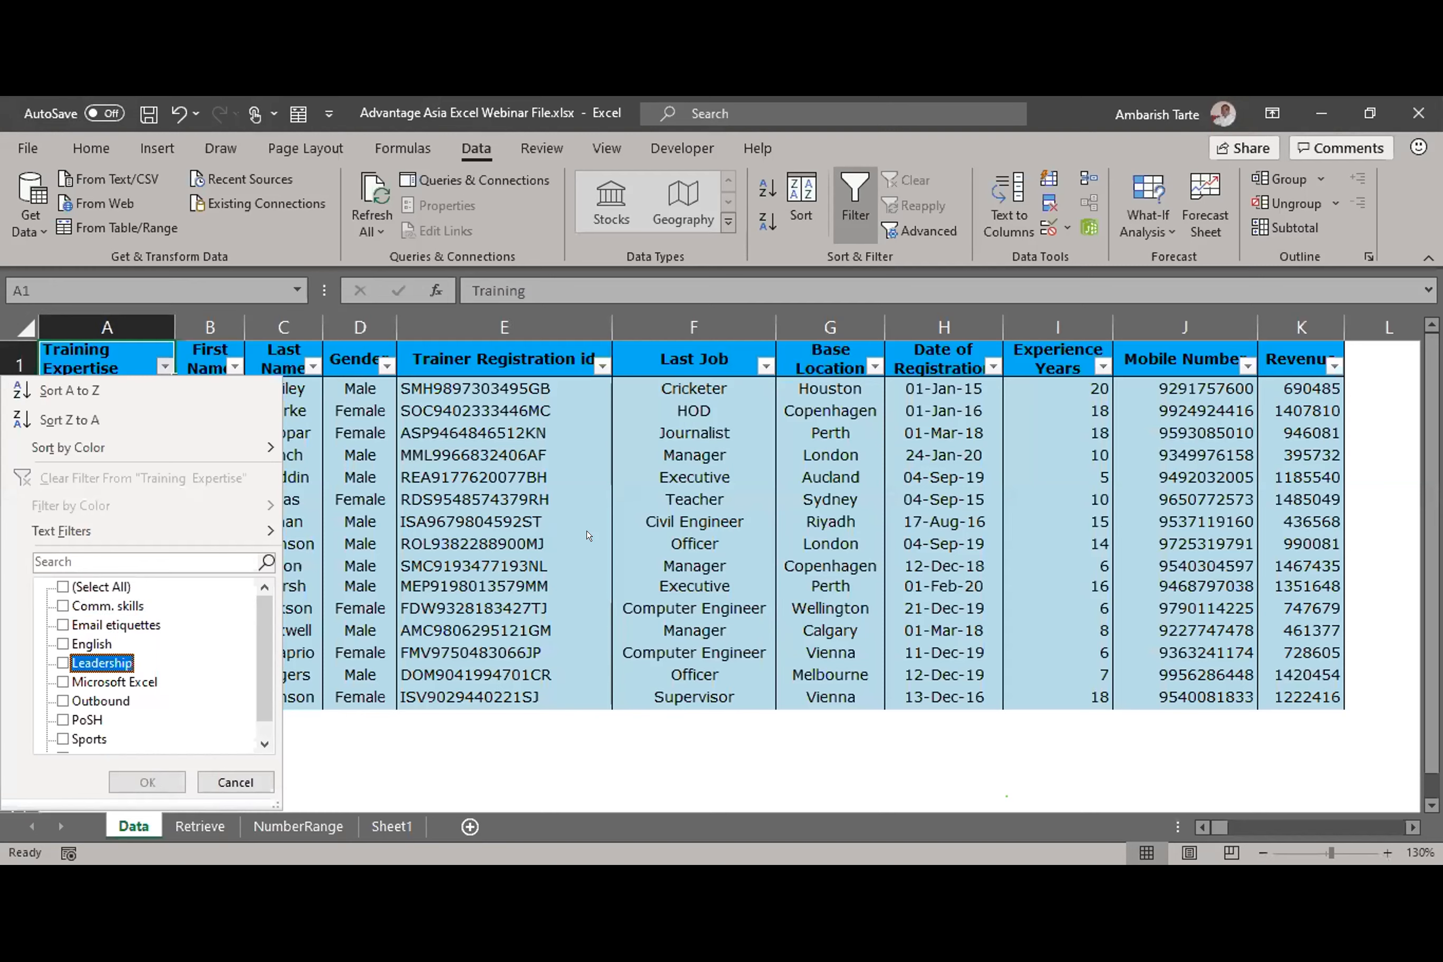
pyautogui.press('Up')
pyautogui.press('Up')
pyautogui.press('space')
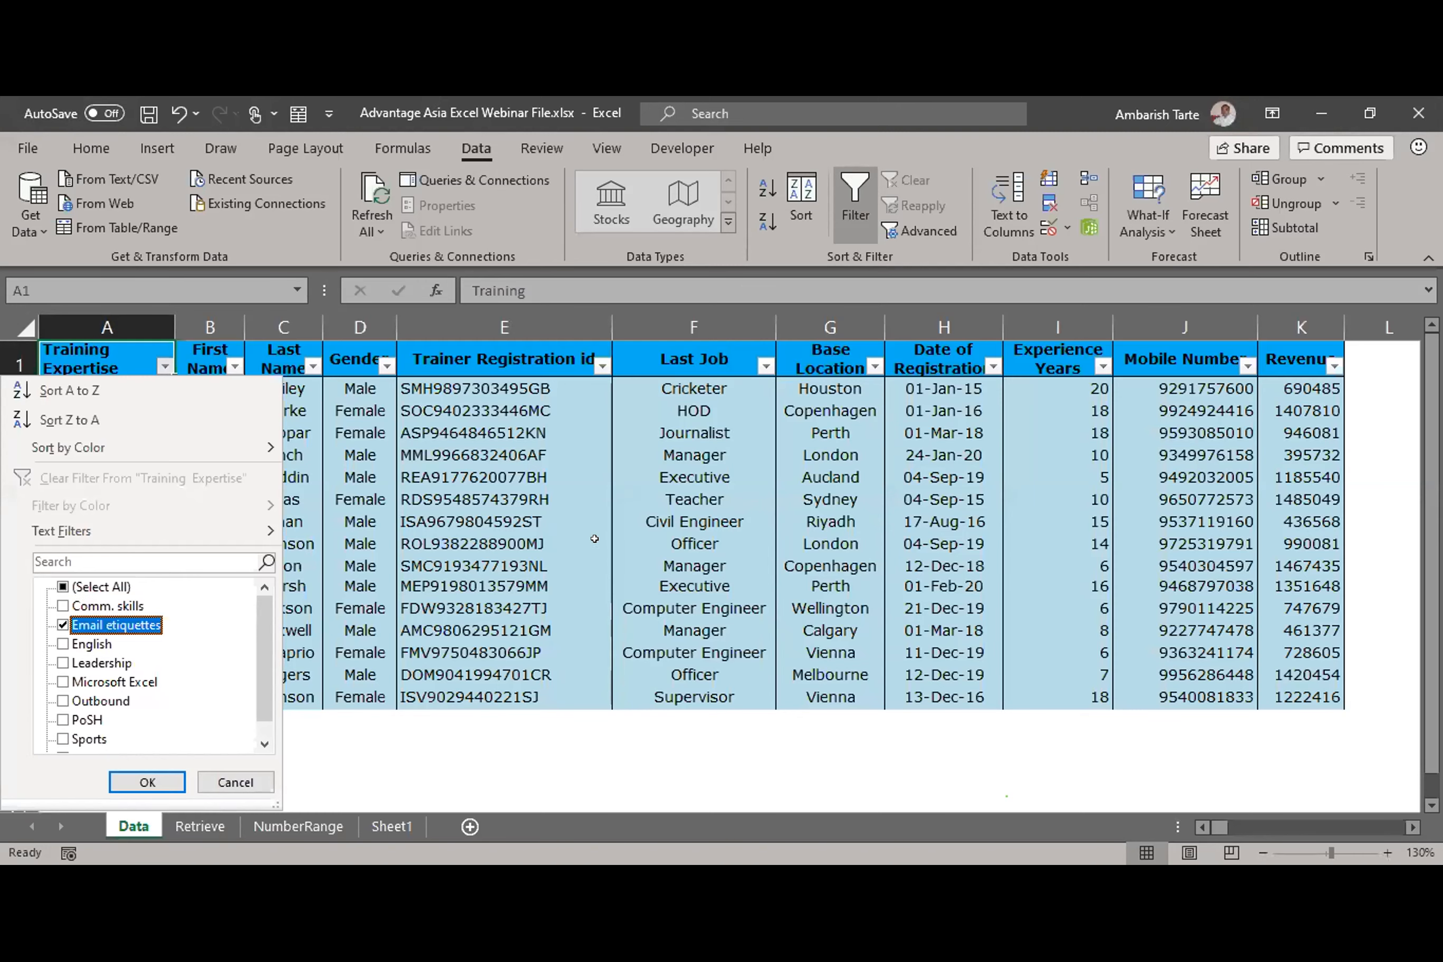
pyautogui.press('Return')
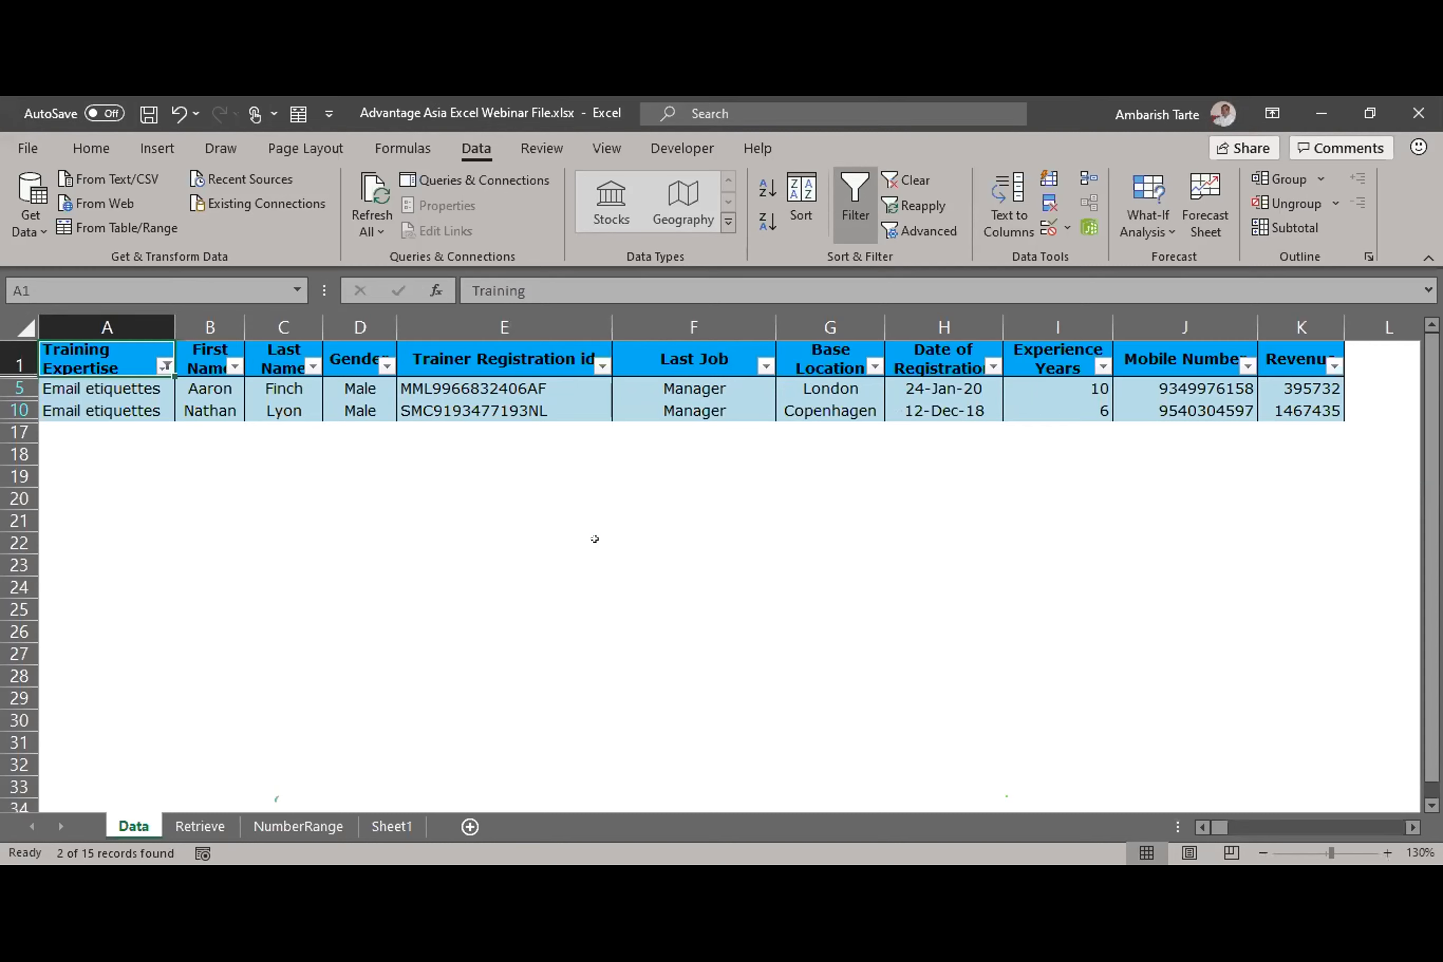
pyautogui.click(692, 327)
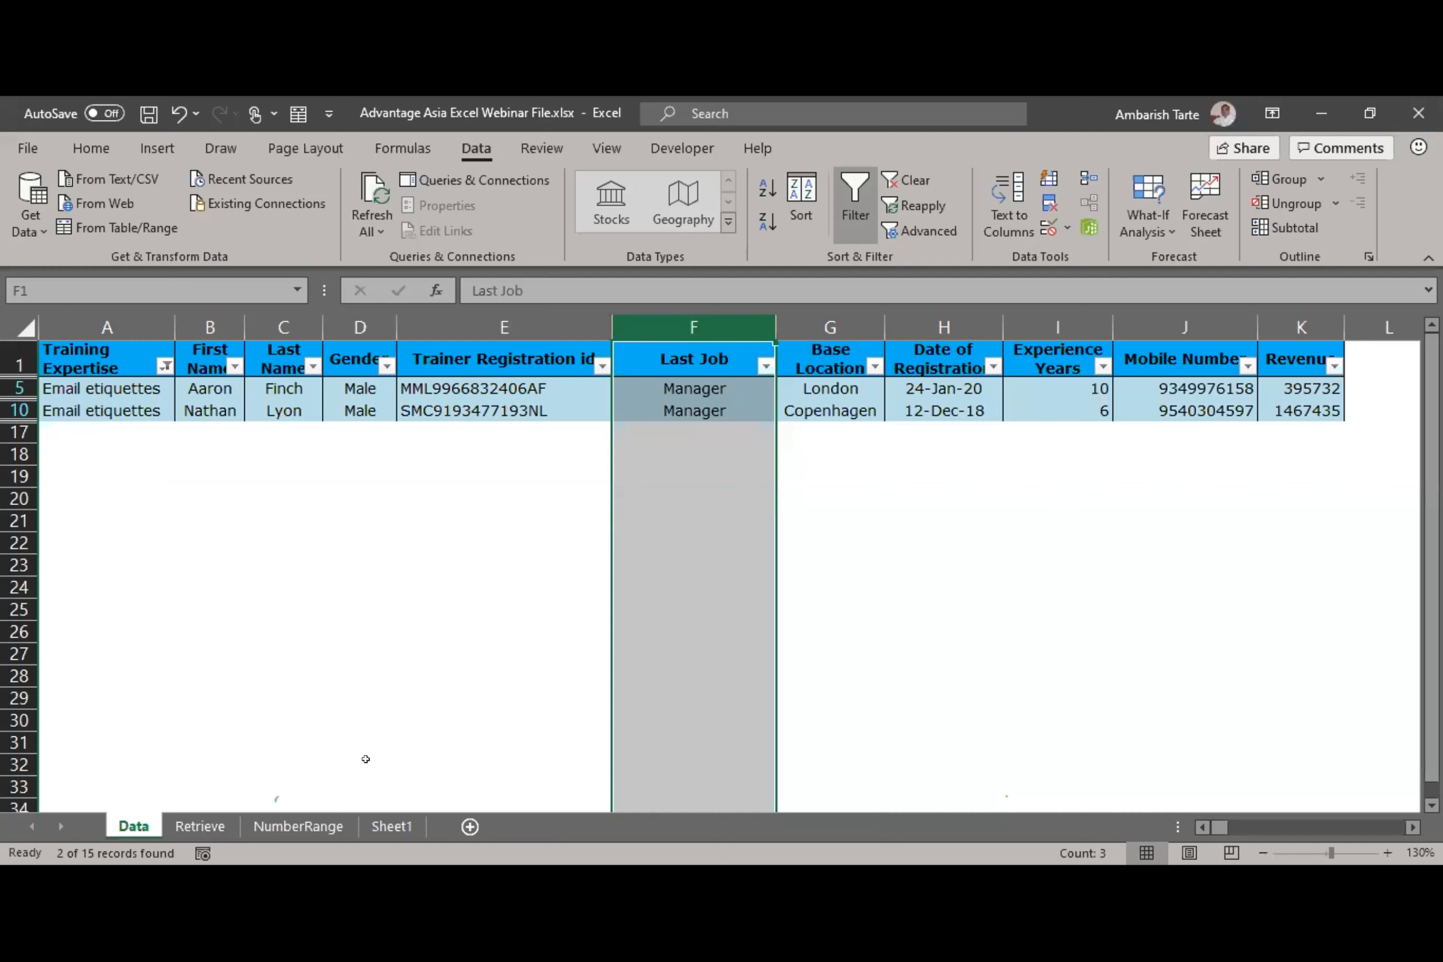
pyautogui.click(745, 387)
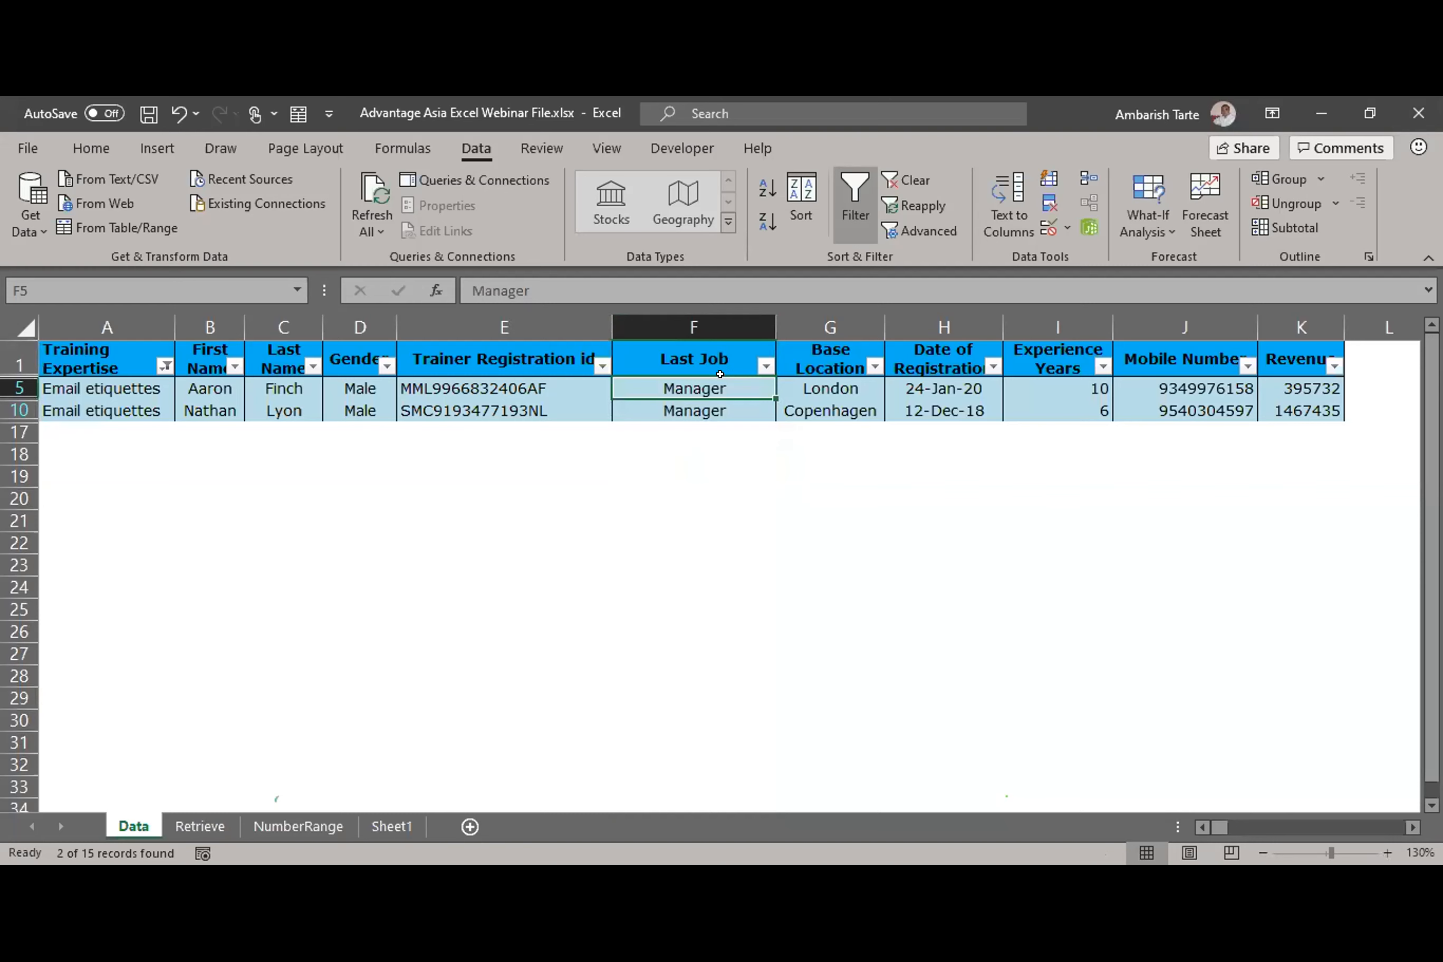
pyautogui.press('alt')
pyautogui.press('a')
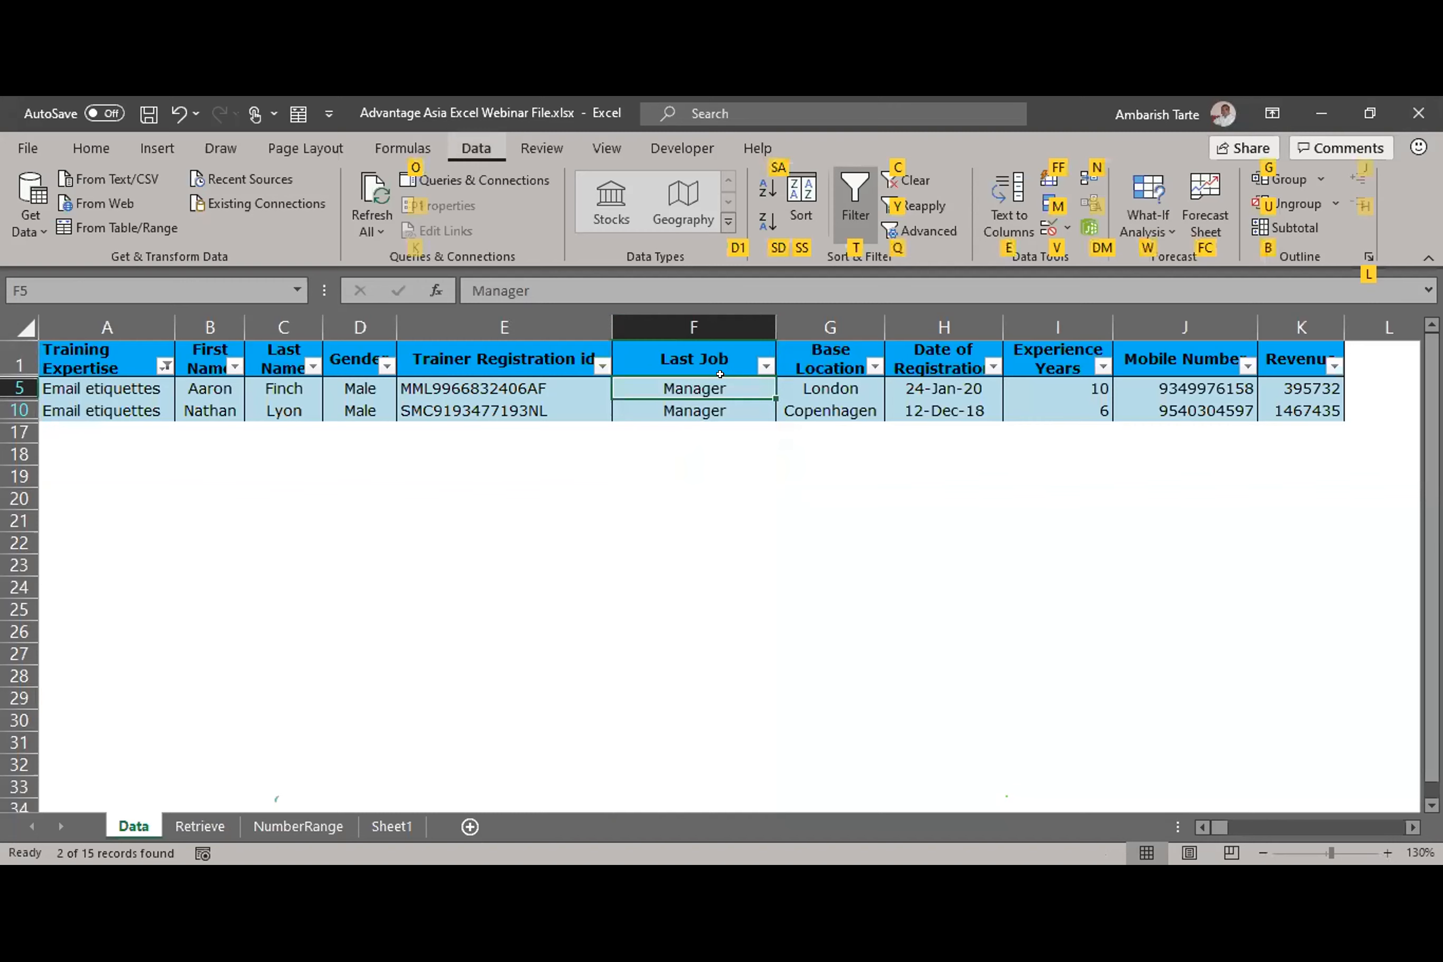
pyautogui.press('r')
pyautogui.doubleClick(721, 380)
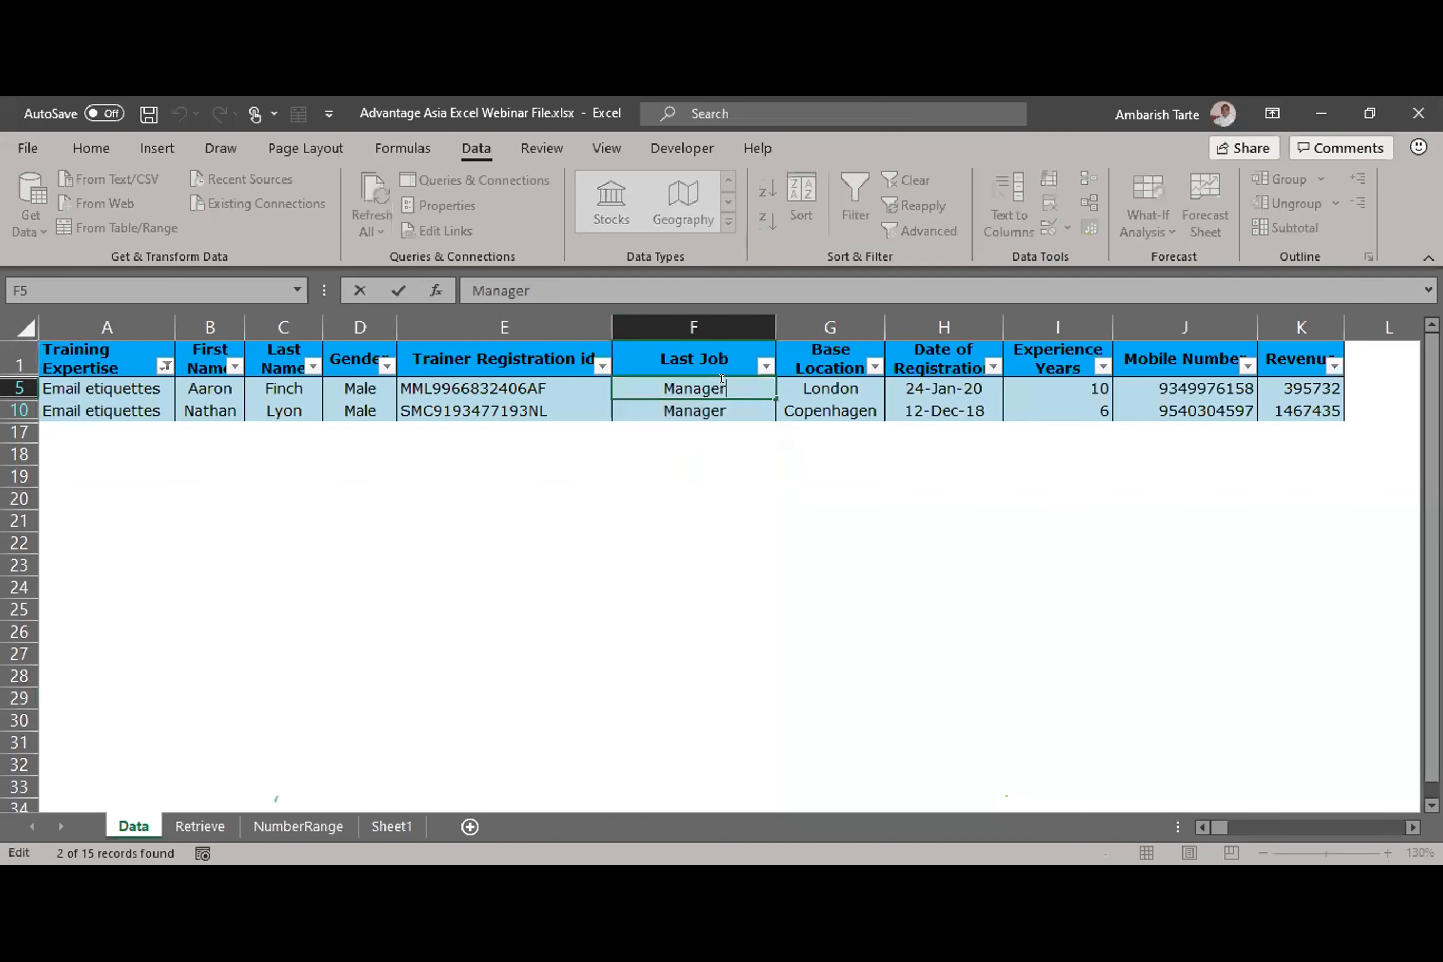
pyautogui.press('alt')
pyautogui.press('a')
pyautogui.press('Escape')
# Step: Turn off filtering from cell G10 so that all trainer rows are shown
pyautogui.click(774, 408)
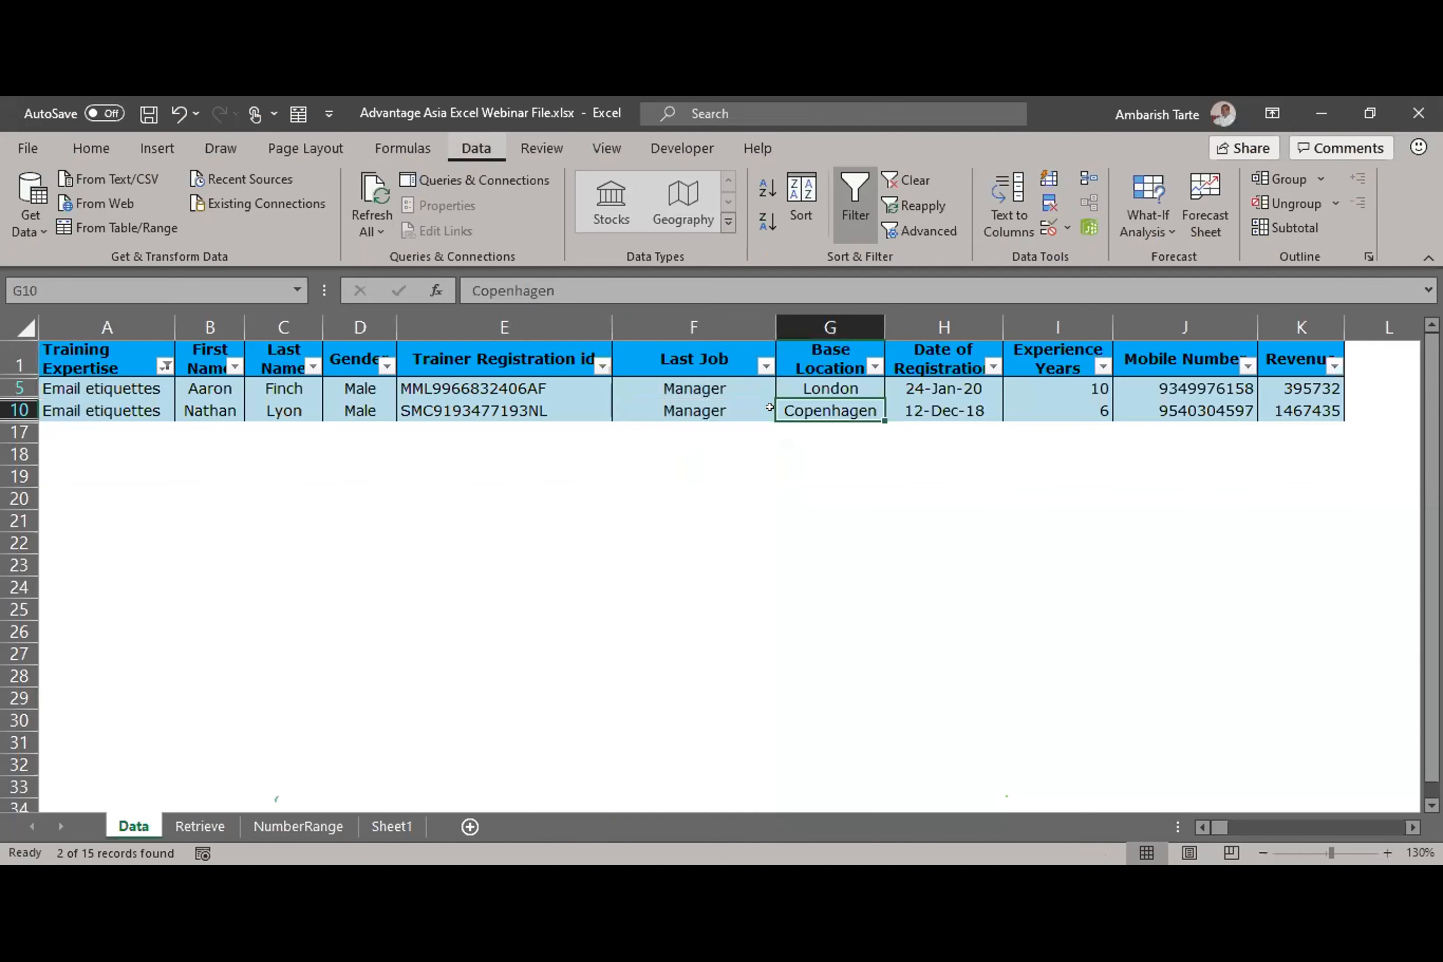
pyautogui.hotkey('ctrl', 'shift', 'l')
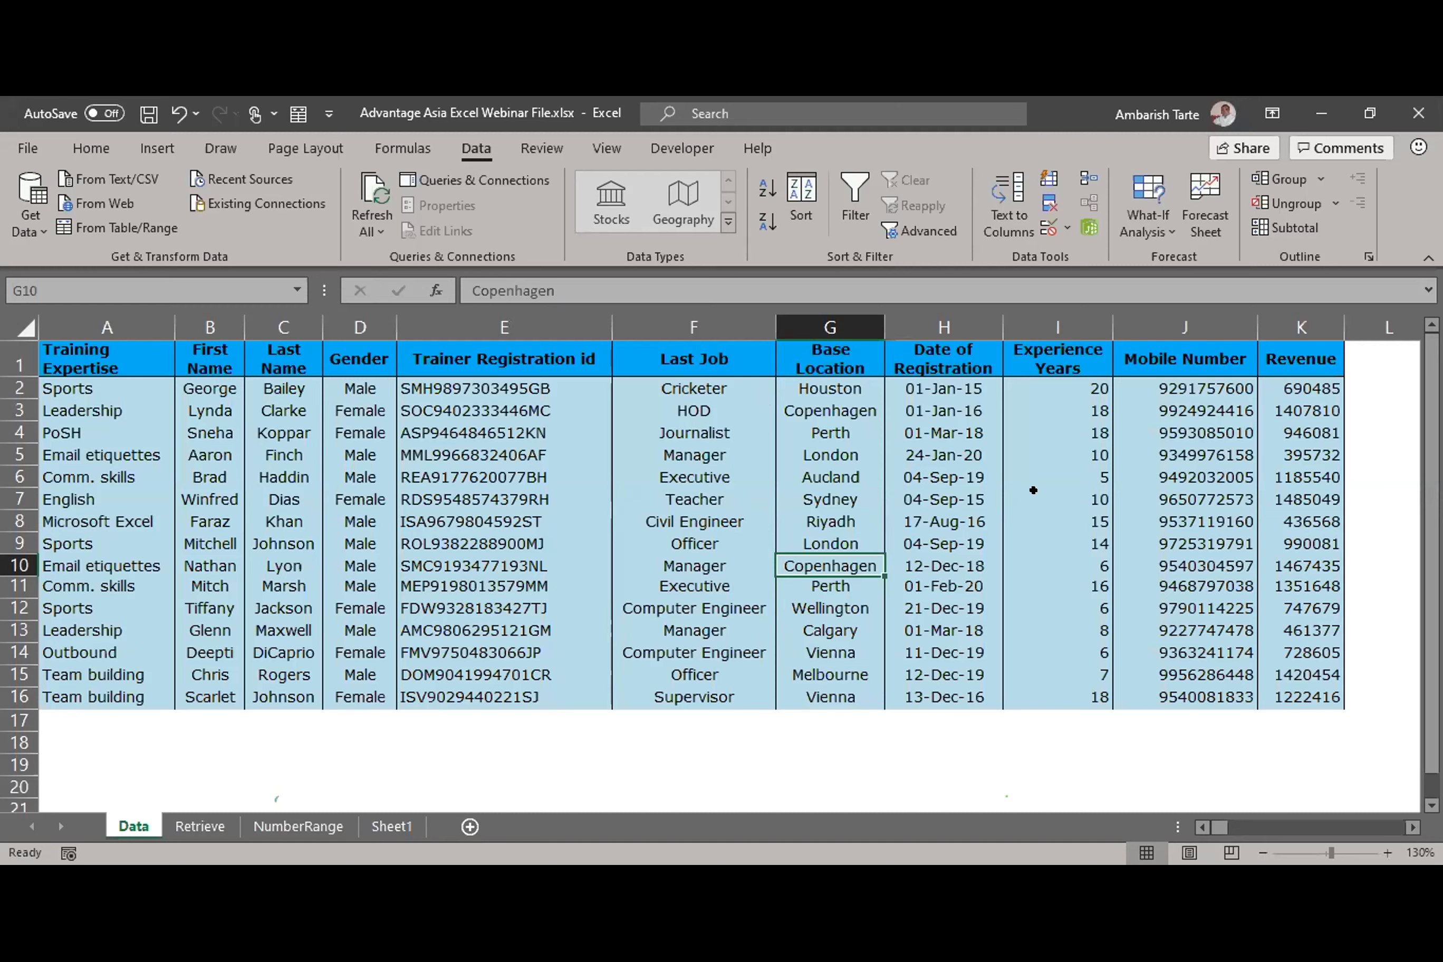
pyautogui.hotkey('alt', 'Tab')
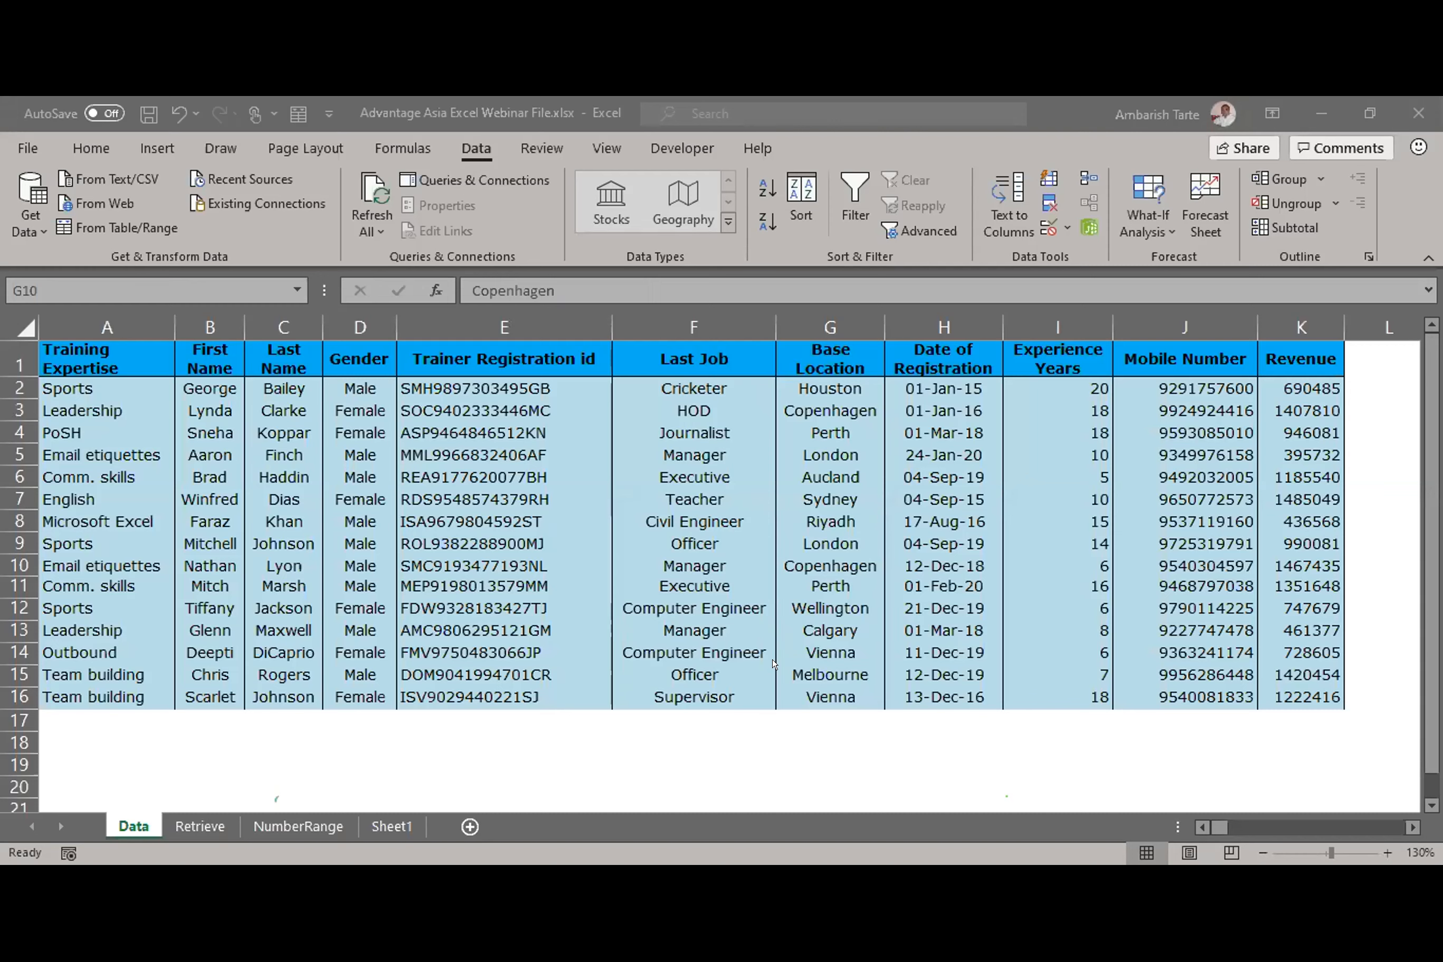
# Step: Turn on filtering for the table again, starting from cell F10
pyautogui.click(650, 561)
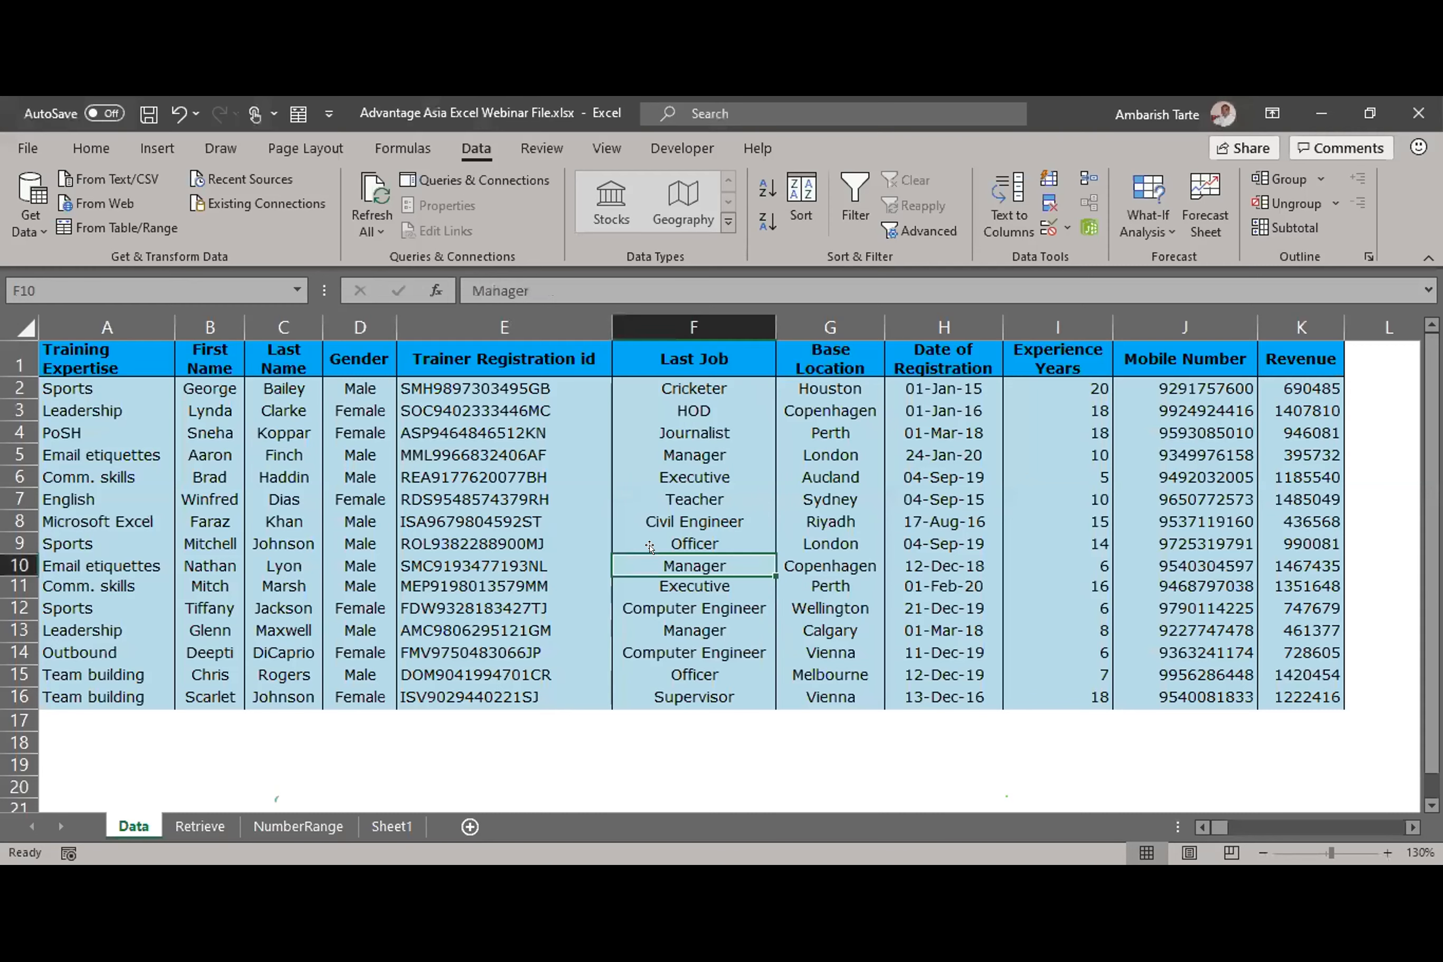
pyautogui.press('alt')
pyautogui.press('a')
pyautogui.press('t')
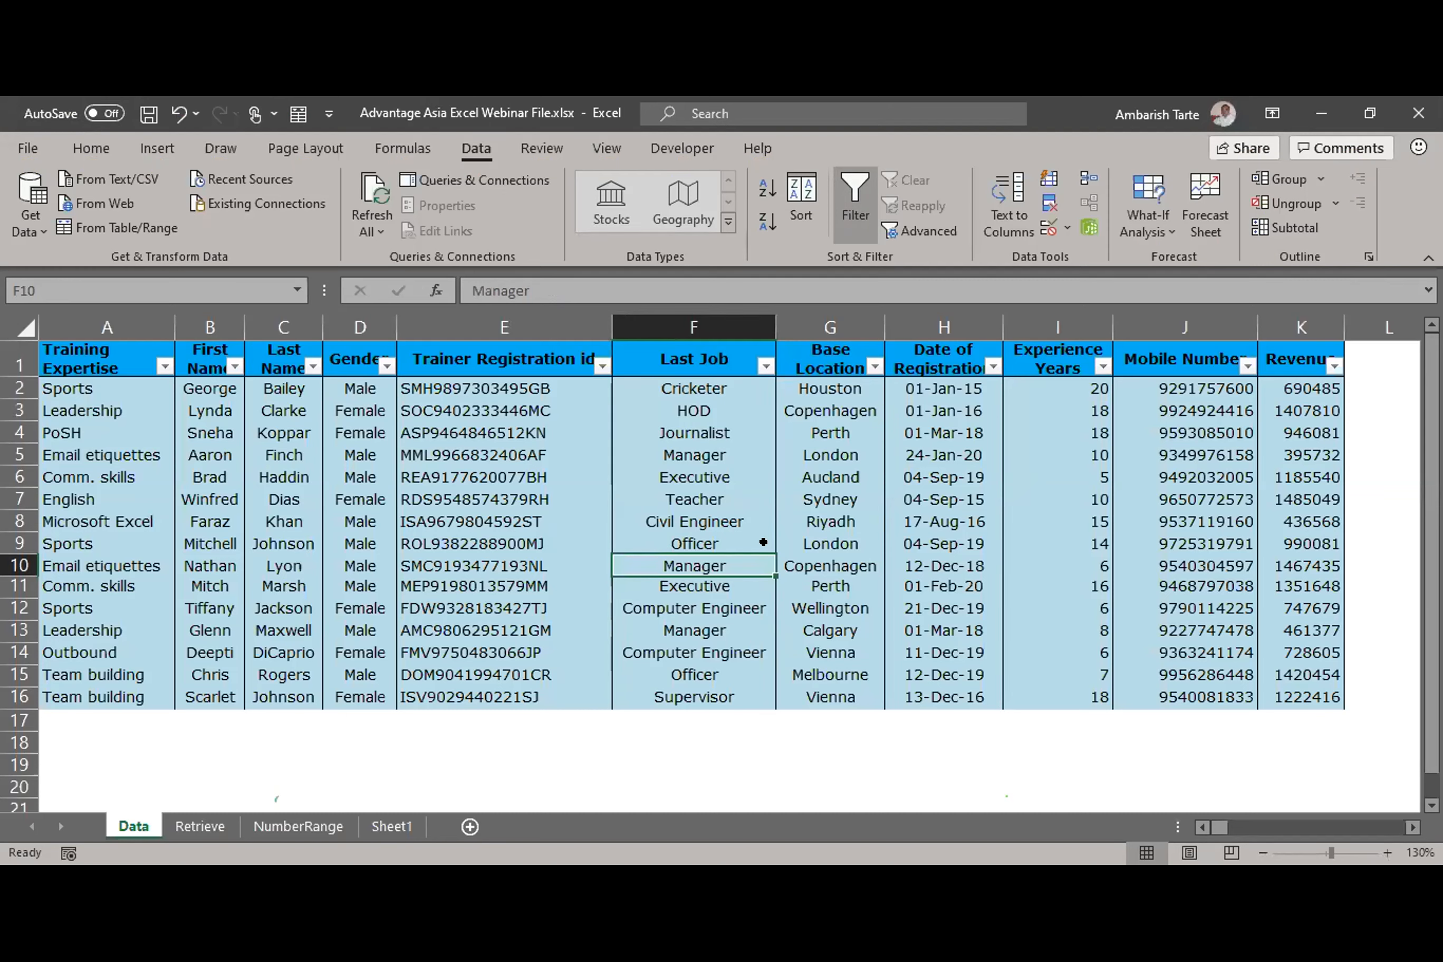
# Step: Filter the Training Expertise column to show only Sports
pyautogui.hotkey('ctrl', 'Home')
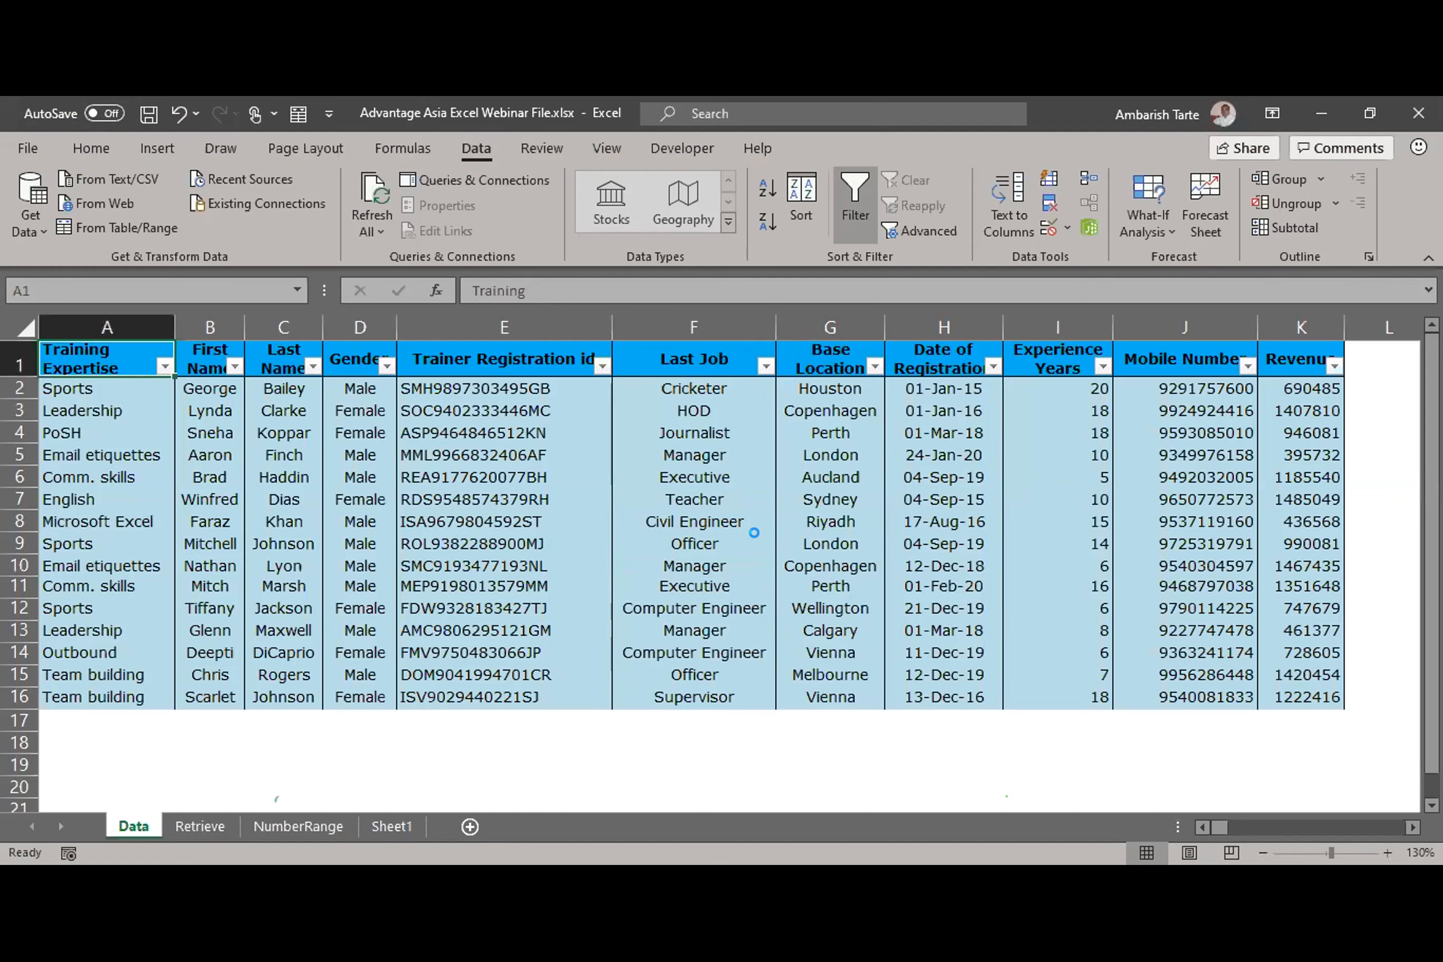
pyautogui.hotkey('alt', 'Down')
pyautogui.press('e')
pyautogui.press('Down')
pyautogui.press('space')
pyautogui.press('s')
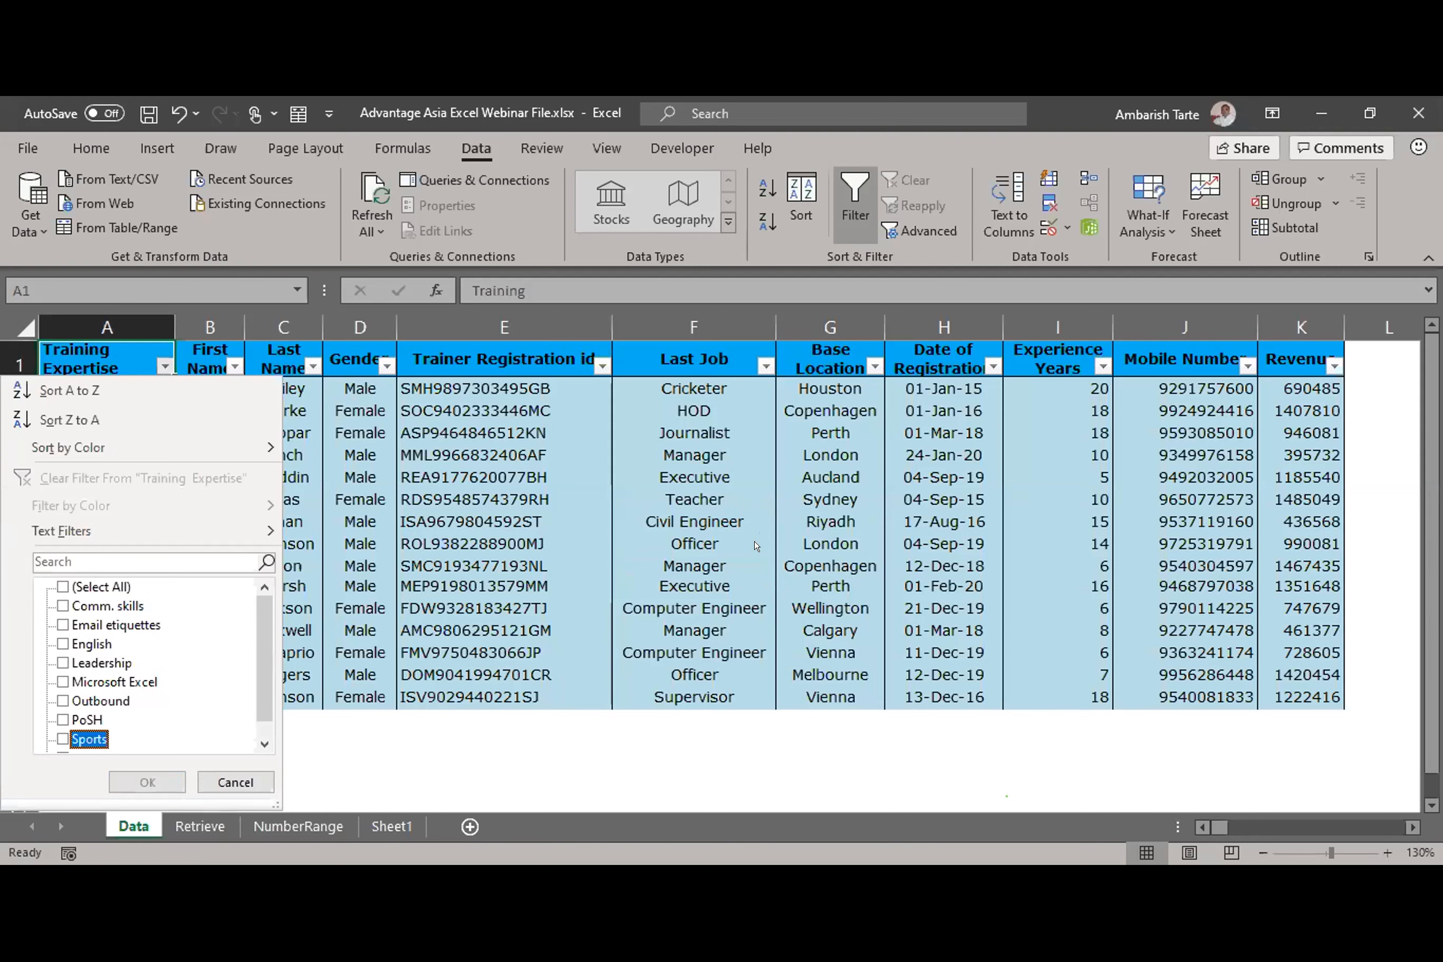
pyautogui.press('space')
pyautogui.press('Tab')
pyautogui.press('Return')
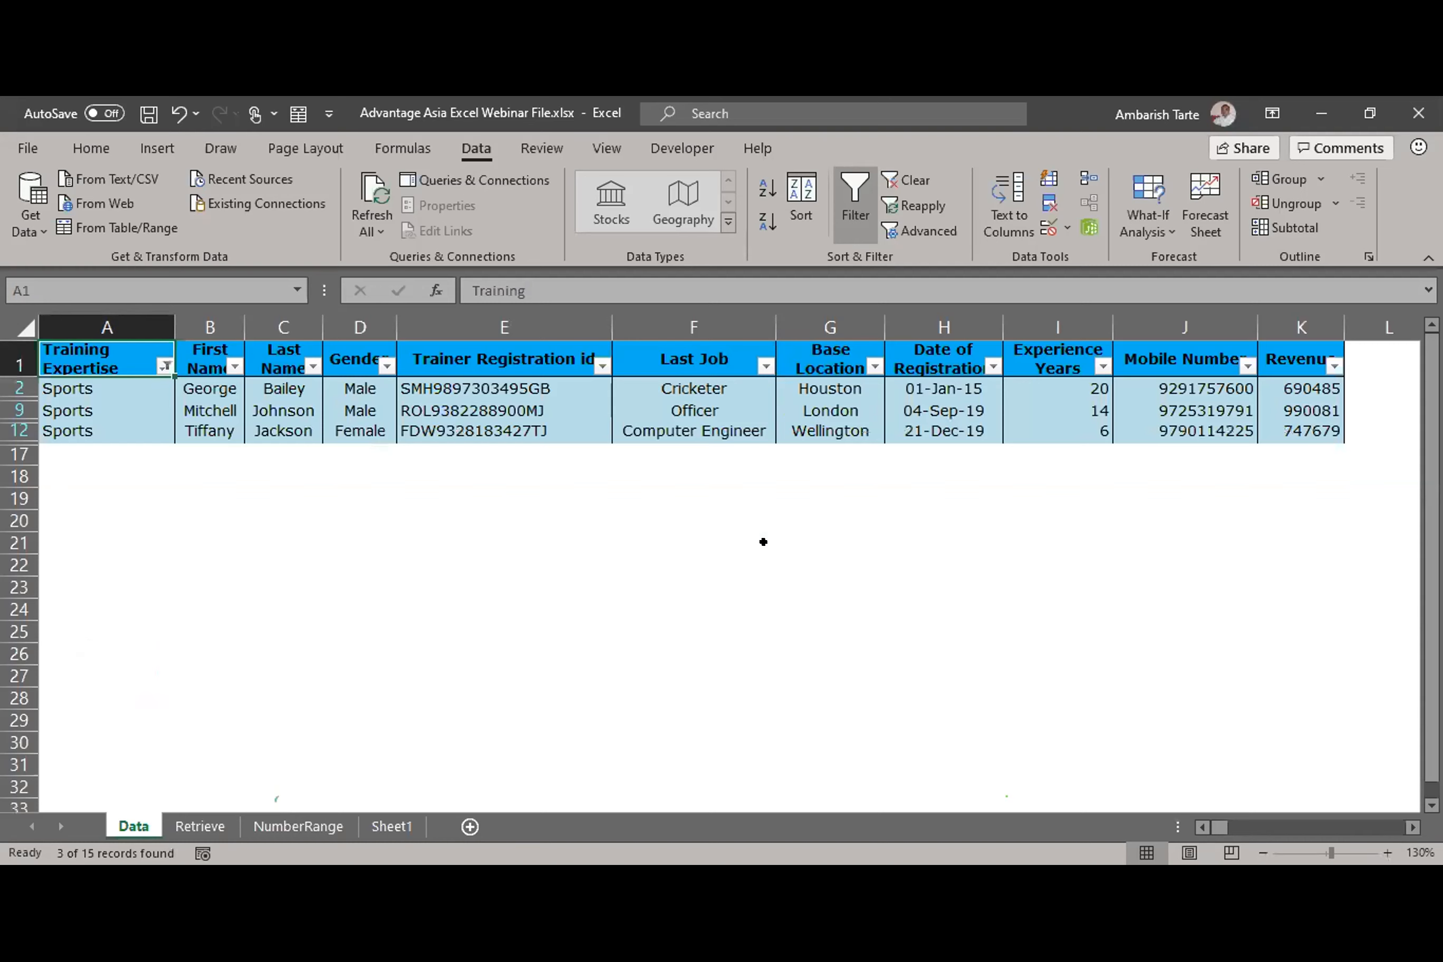
# Step: Narrow the filtered Sports rows further by filtering the Gender column to Male
pyautogui.press('Right')
pyautogui.press('Right')
pyautogui.press('Right')
pyautogui.press('Right')
pyautogui.press('Left')
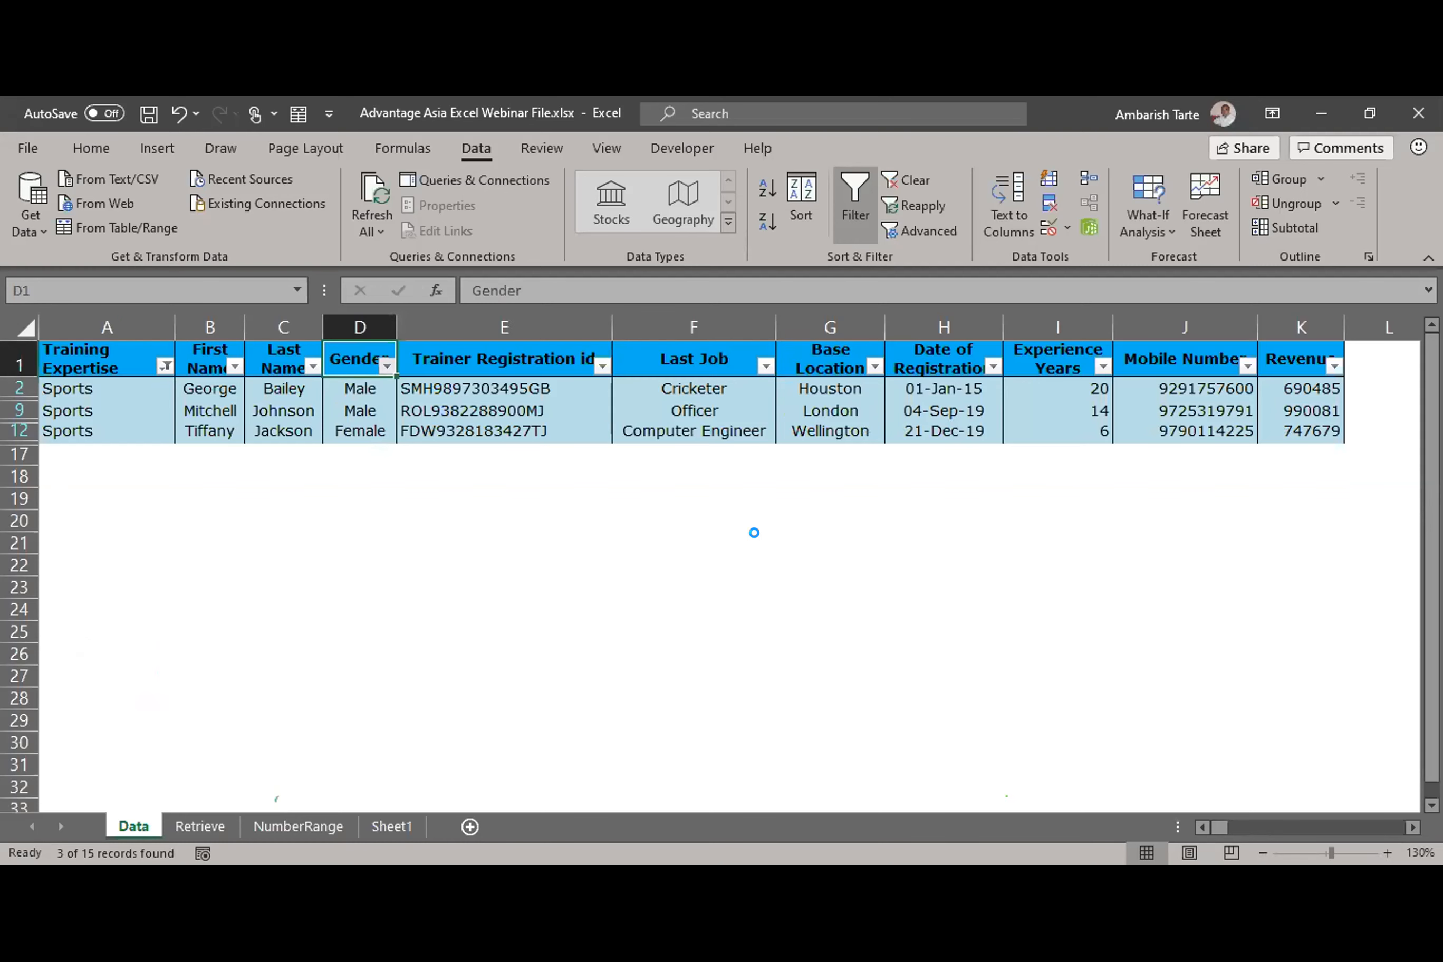
pyautogui.hotkey('alt', 'Down')
pyautogui.press('Down')
pyautogui.press('Up')
pyautogui.press('space')
pyautogui.press('Down')
pyautogui.press('Down')
pyautogui.press('space')
pyautogui.press('Tab')
pyautogui.press('Return')
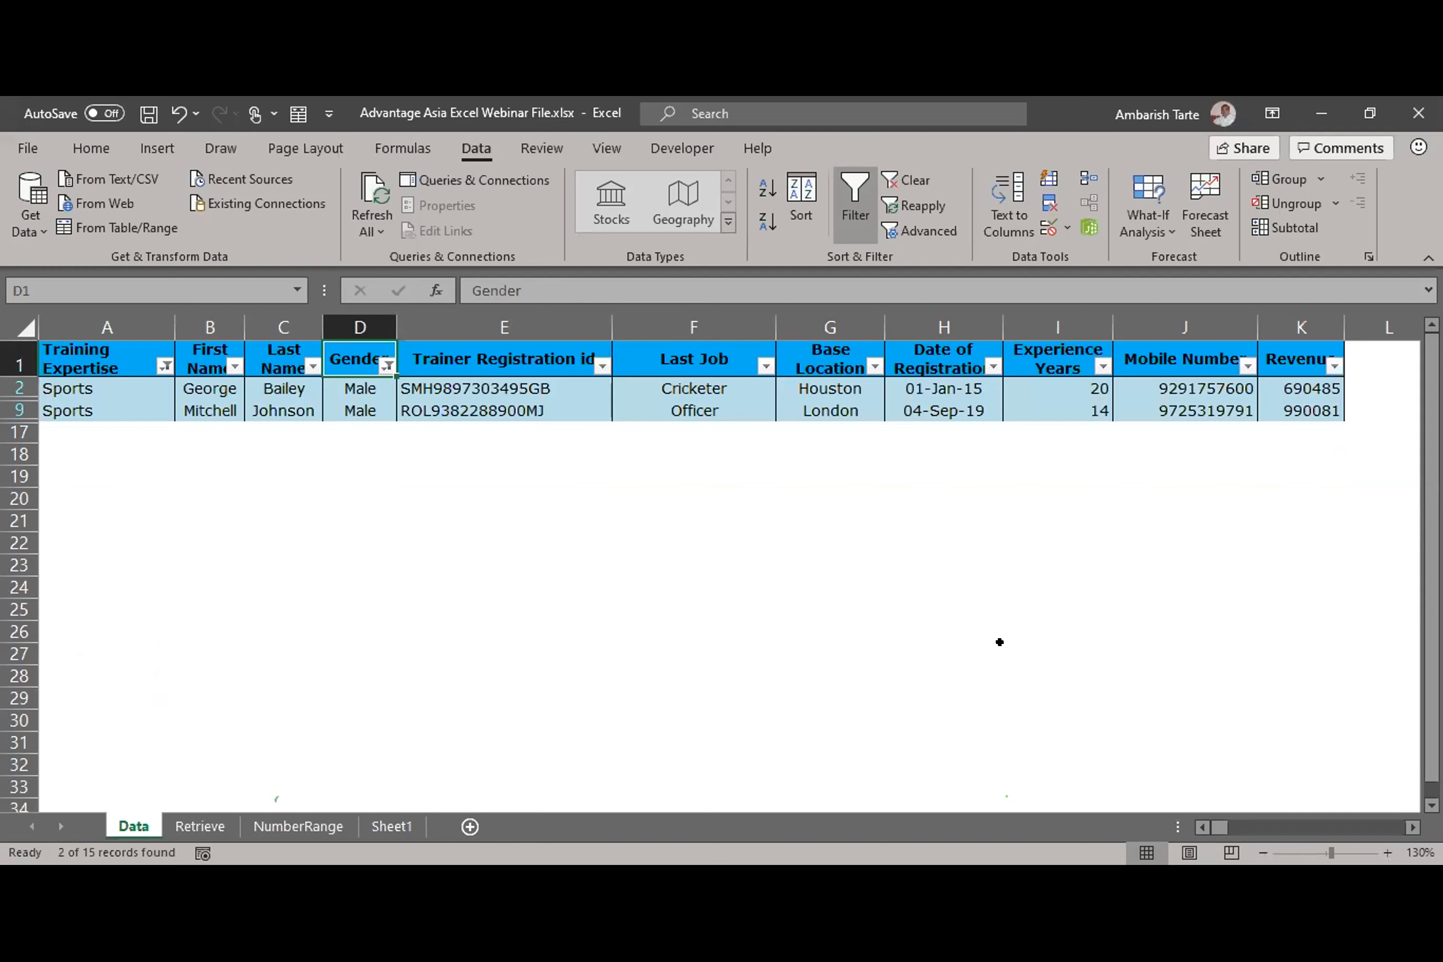
pyautogui.hotkey('alt', 'Tab')
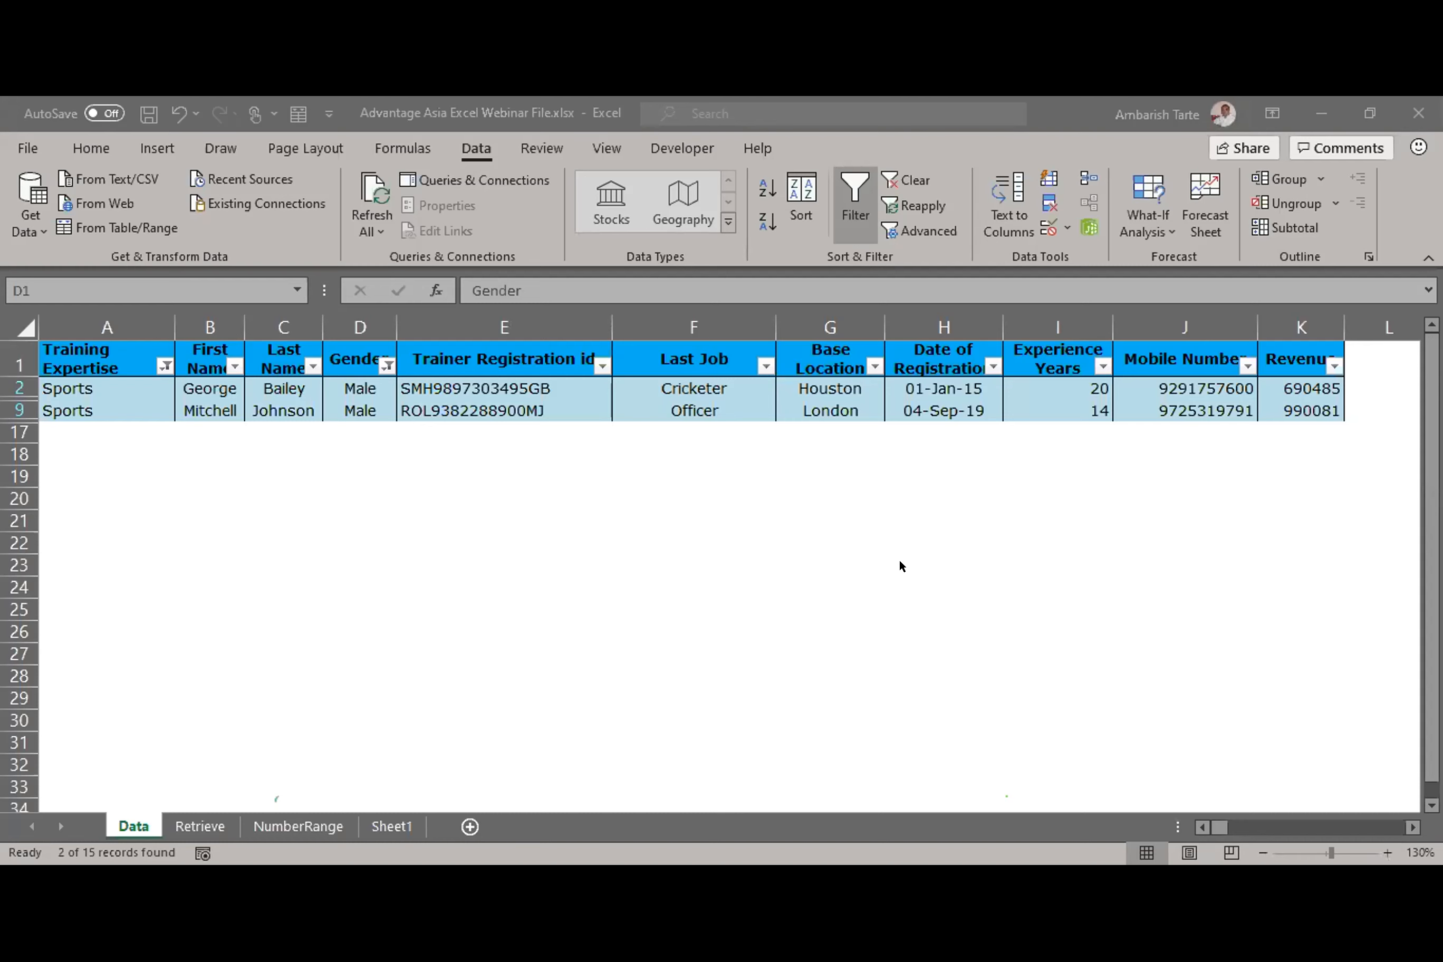
pyautogui.click(689, 404)
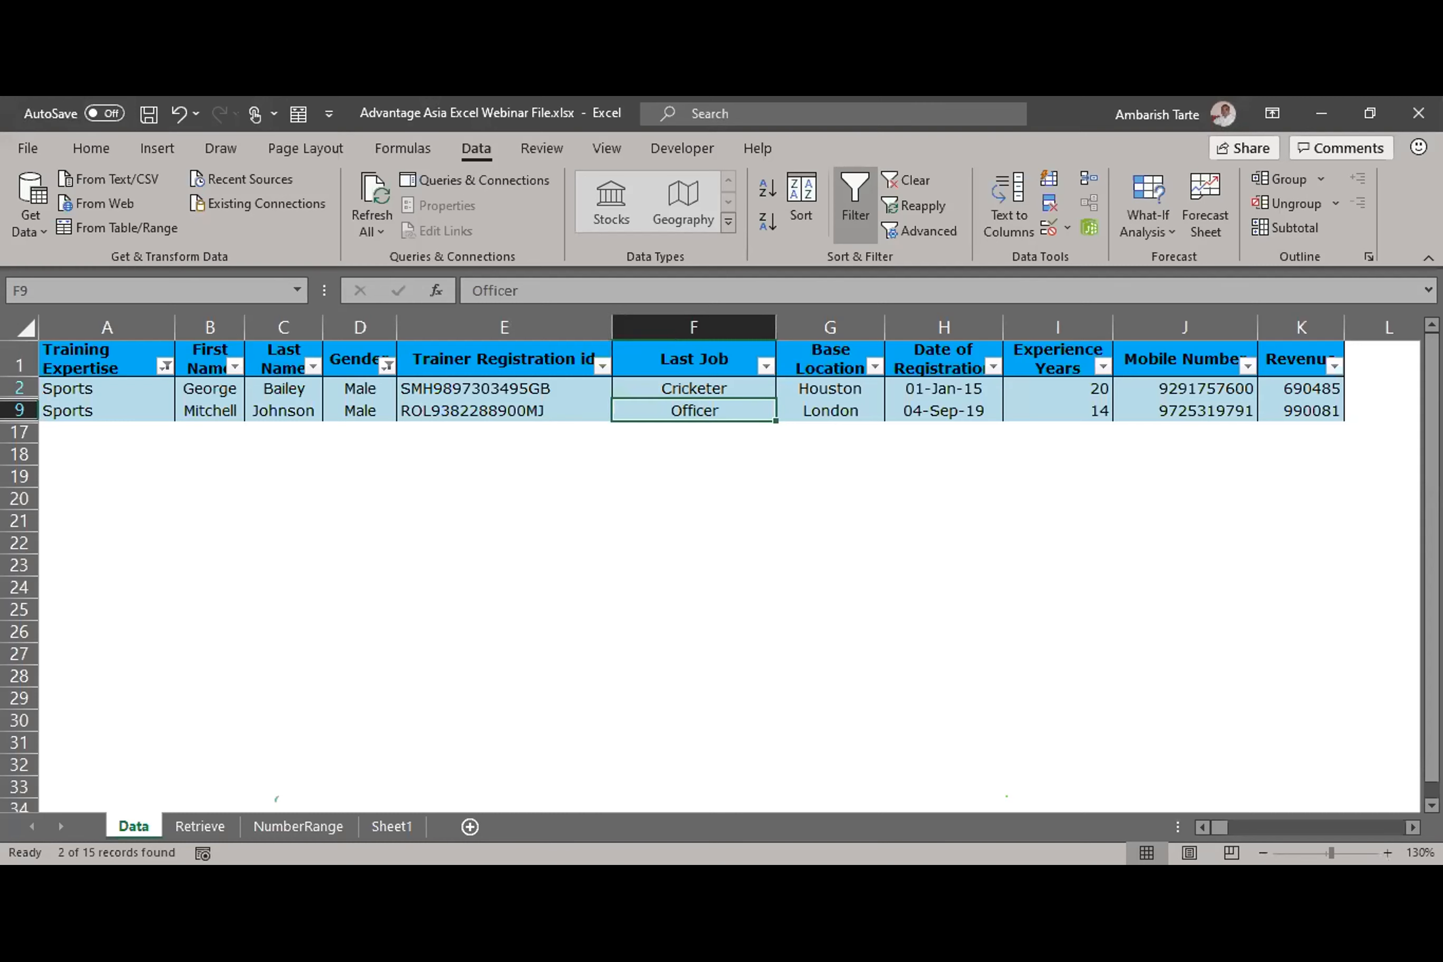
pyautogui.hotkey('alt', 'Tab')
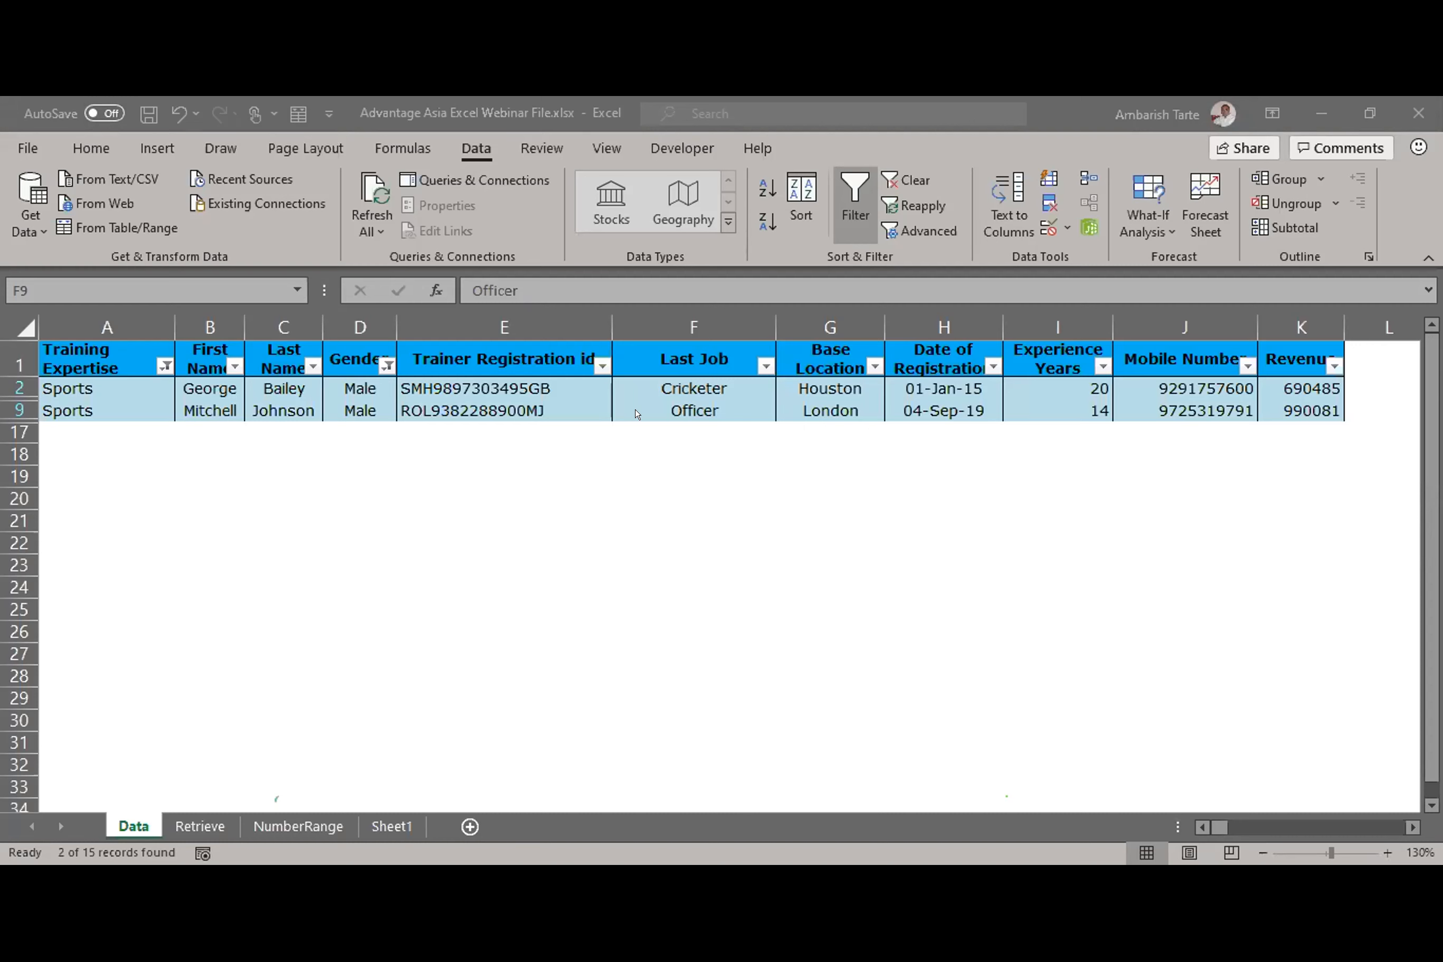
pyautogui.click(1058, 632)
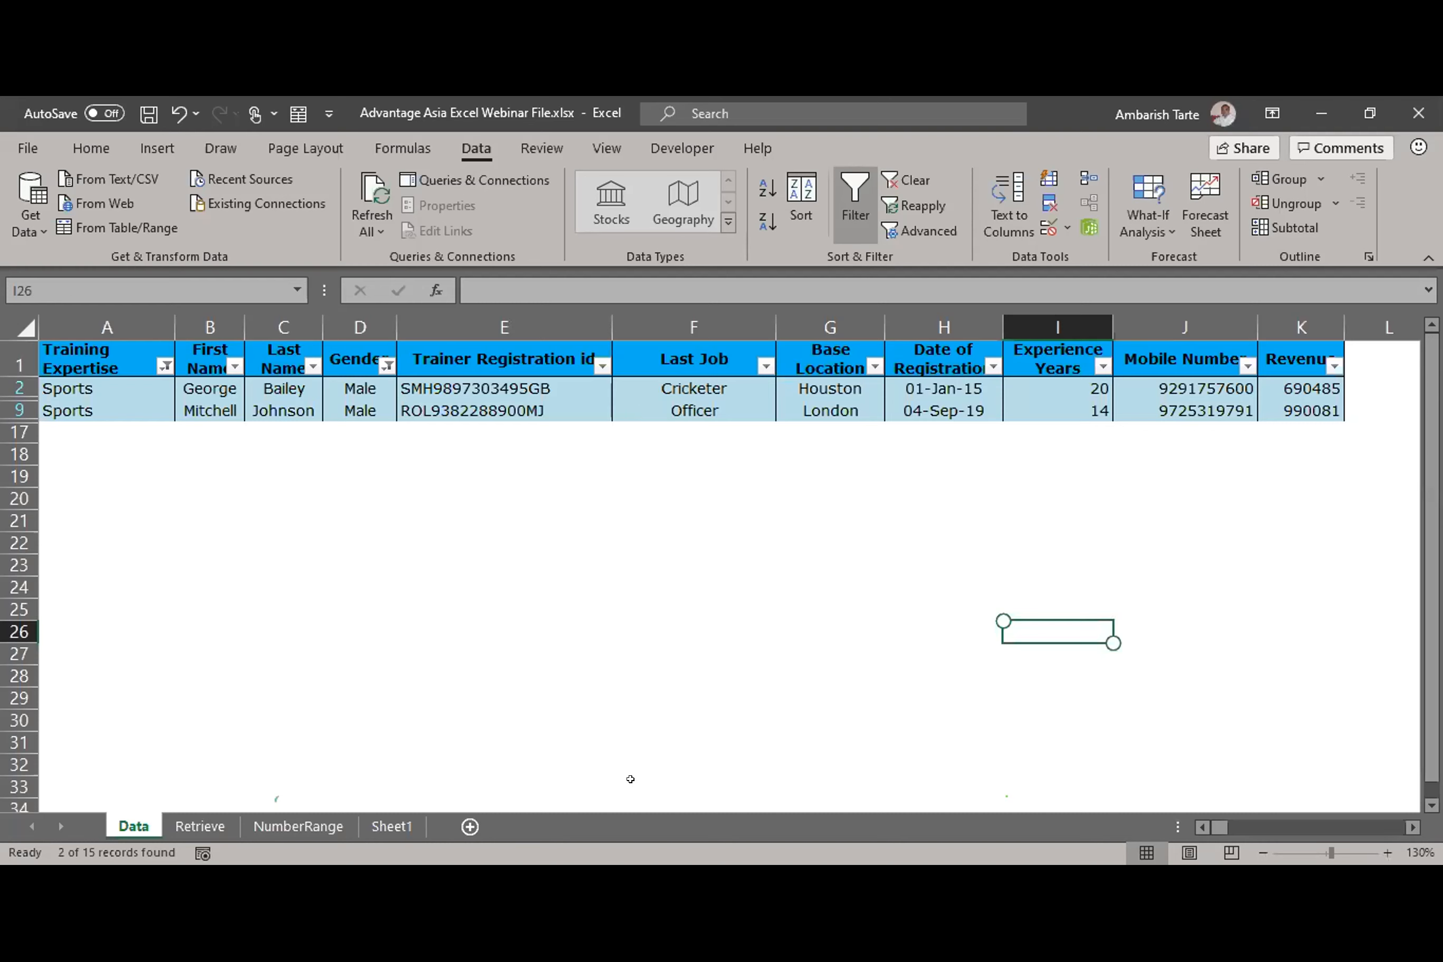
pyautogui.click(632, 813)
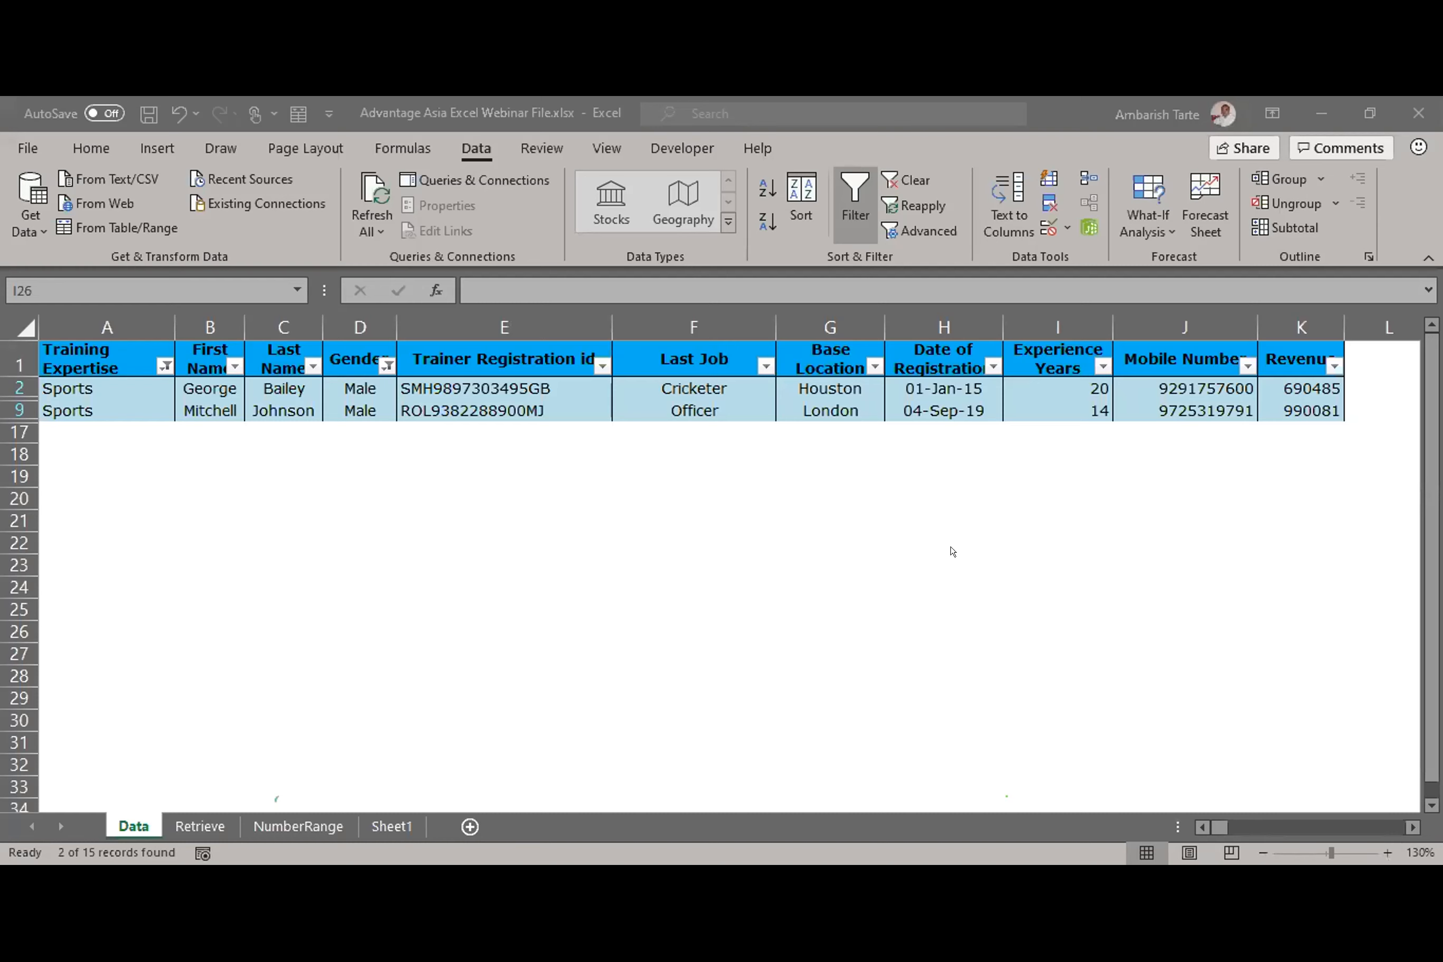
# Step: Remove the Sports and Male filters by turning off filtering from cell F2
pyautogui.click(648, 390)
pyautogui.hotkey('ctrl', 'shift', 'l')
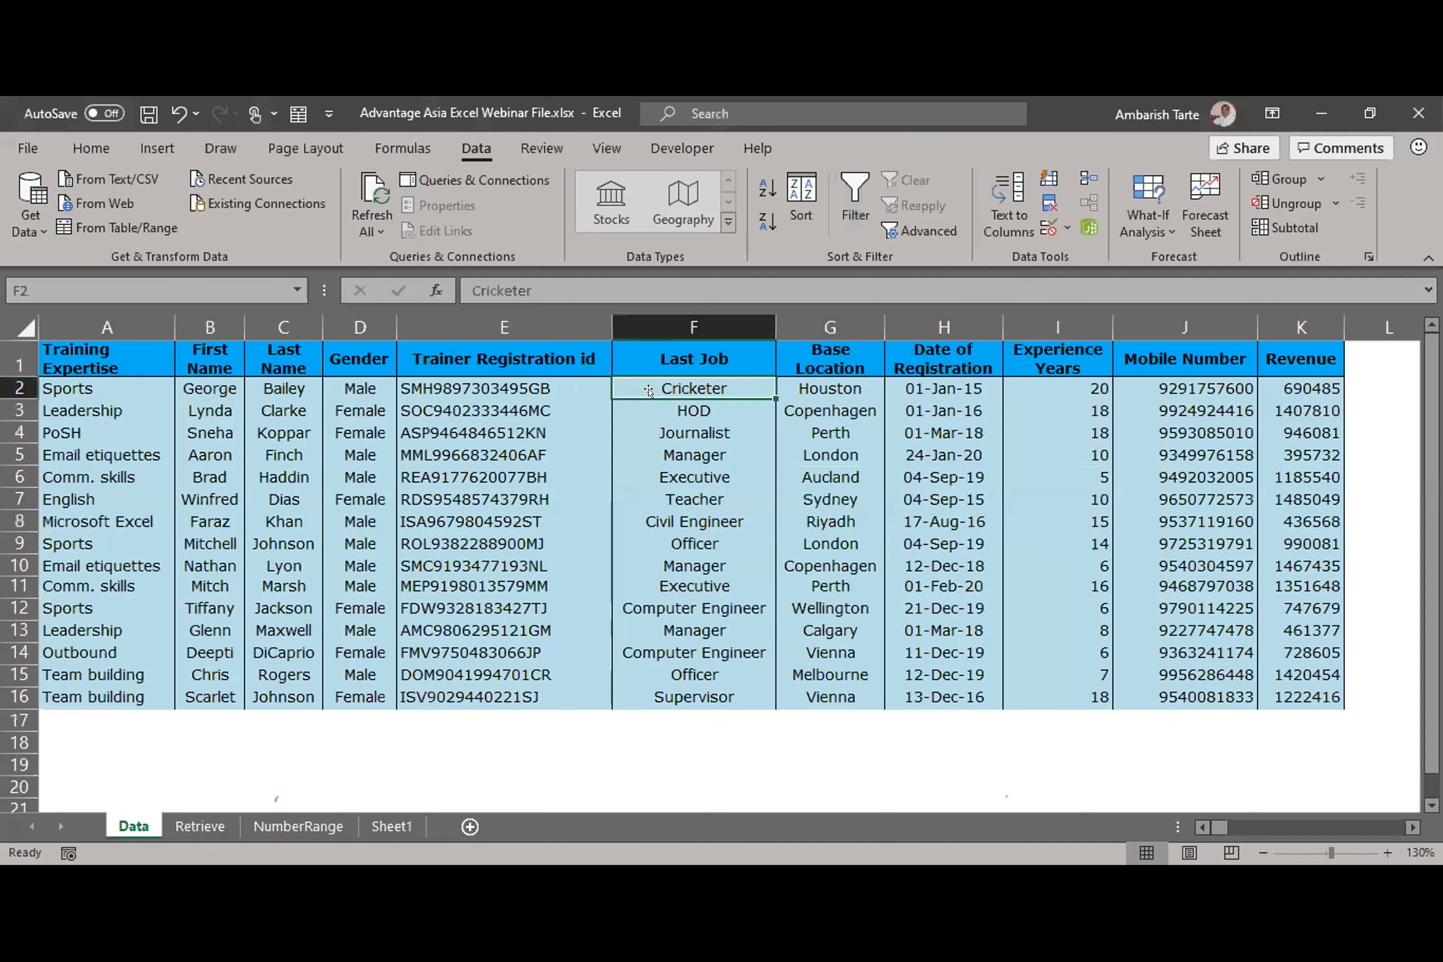
# Step: Move to cell C2 and turn filtering back on for the trainer table
pyautogui.press('Left')
pyautogui.press('Left')
pyautogui.press('Left')
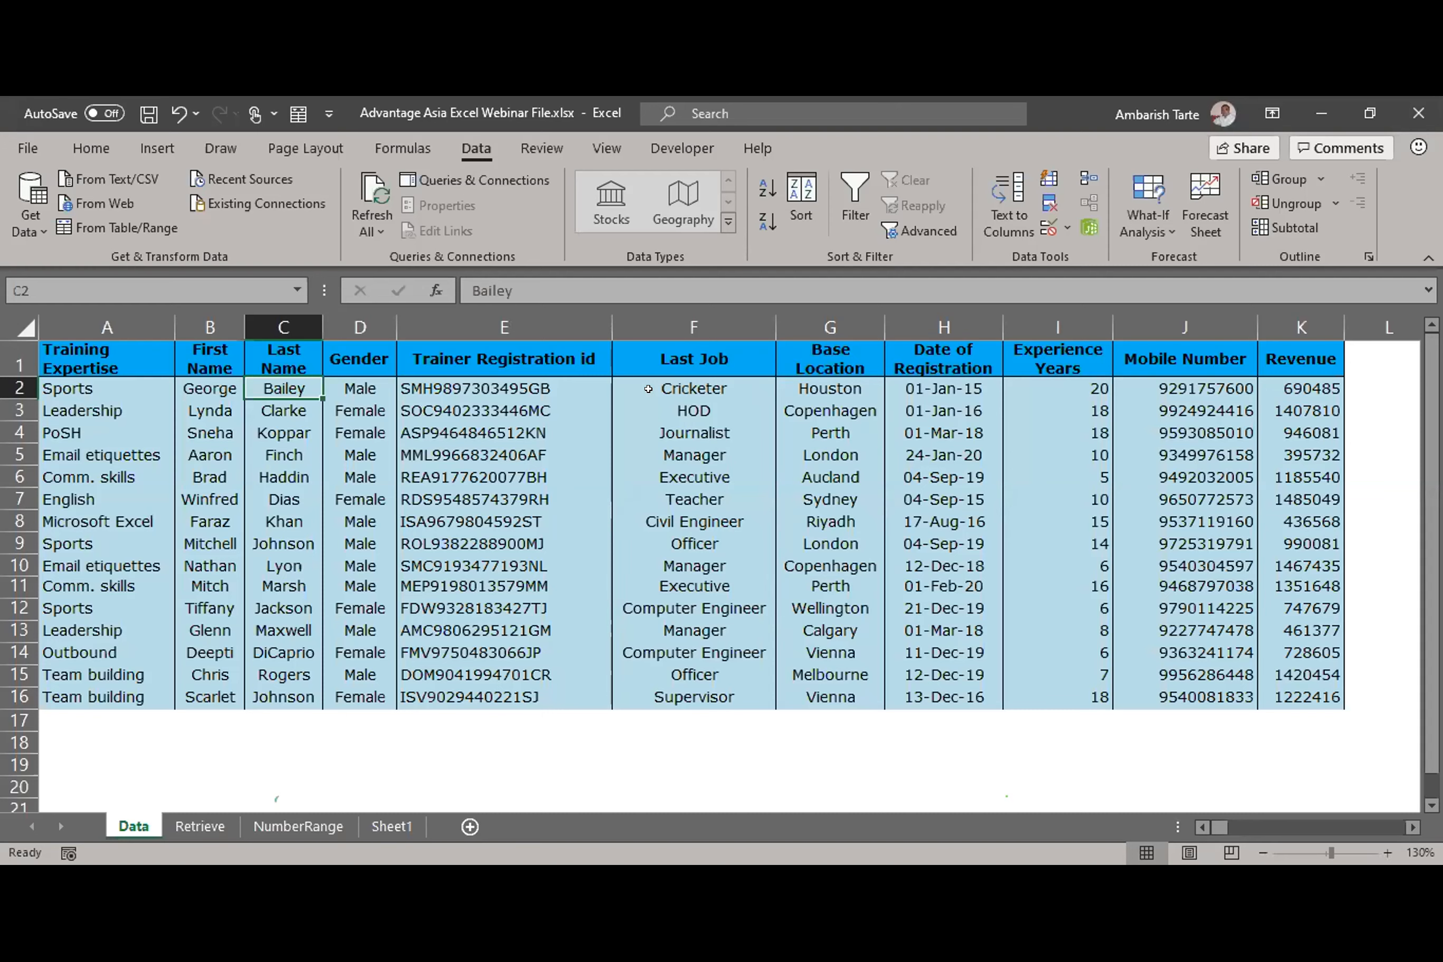
pyautogui.hotkey('ctrl', 'shift', 'l')
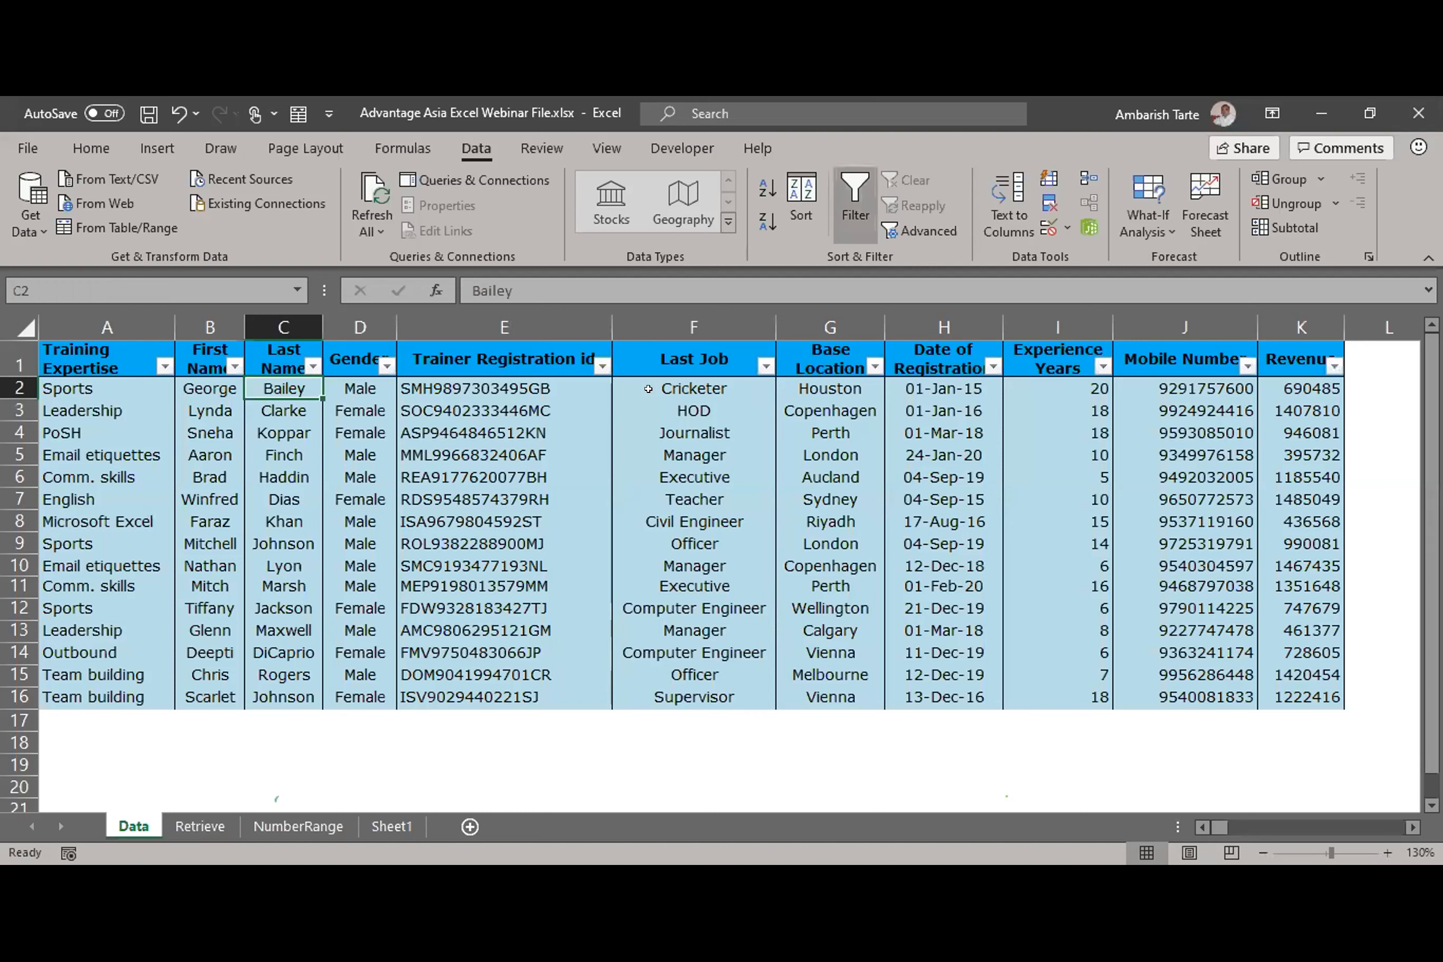
# Step: Open the Training Expertise column's filter from cell A1 and deselect all its values
pyautogui.hotkey('ctrl', 'Home')
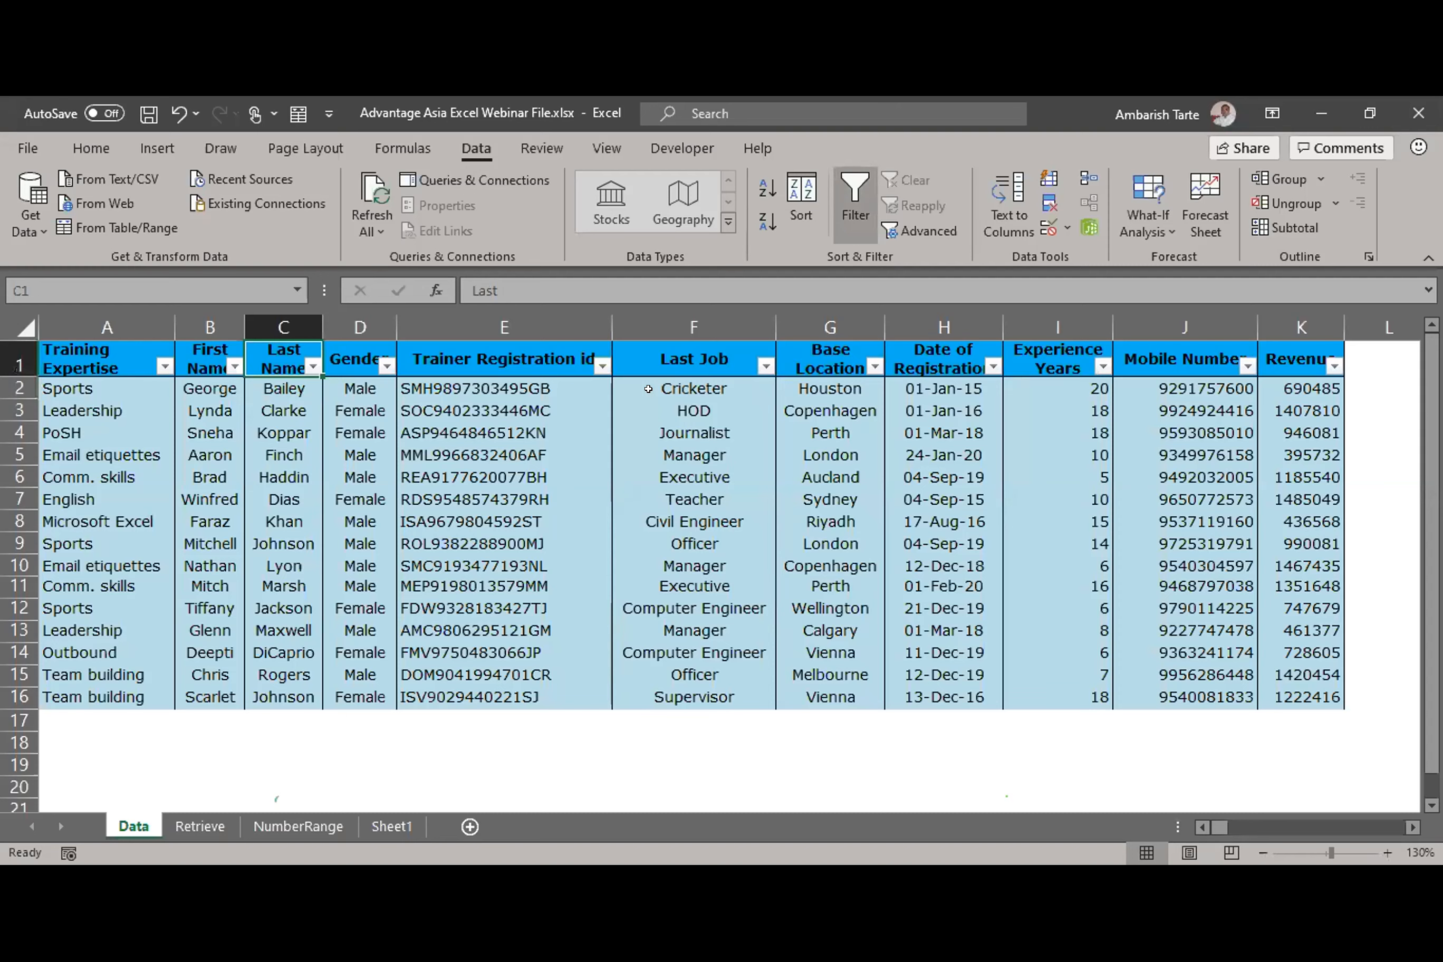
pyautogui.hotkey('alt', 'Down')
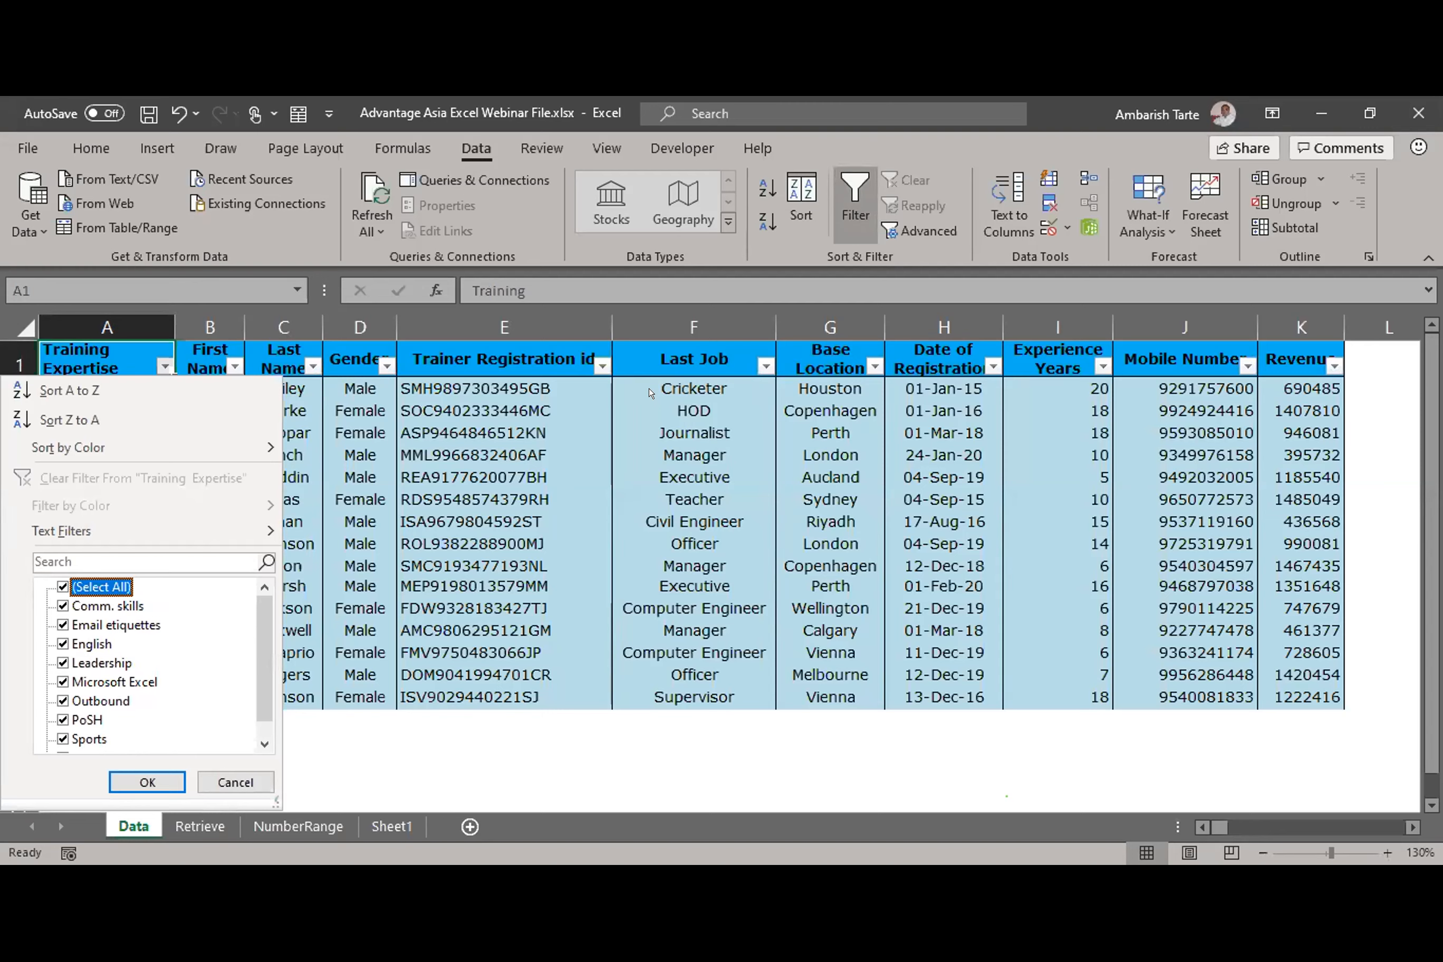
pyautogui.press('Down')
pyautogui.press('pagedown')
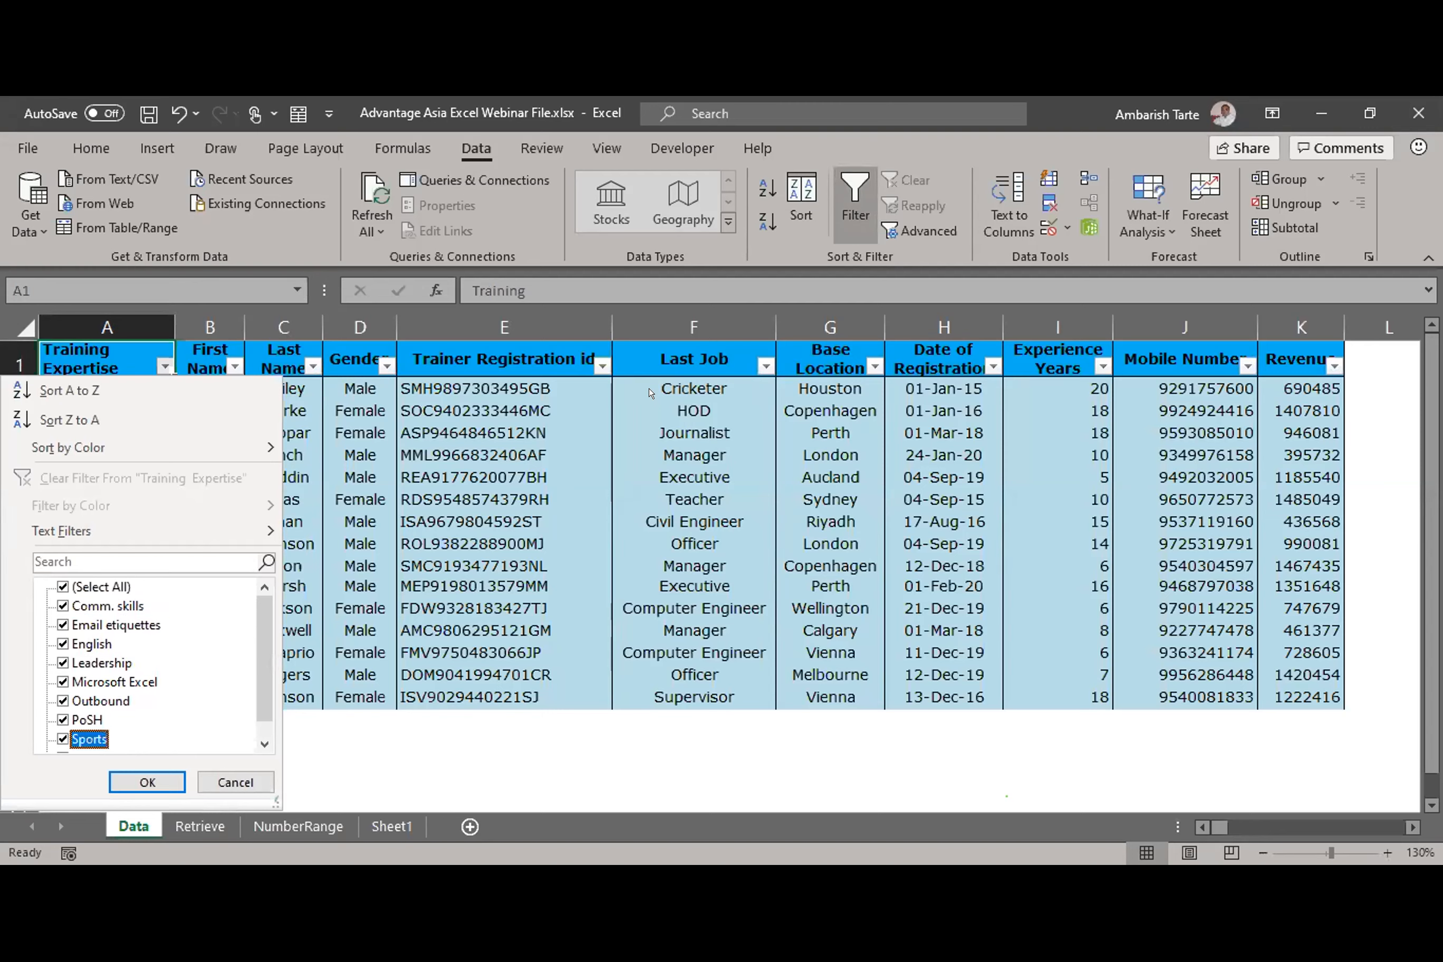
pyautogui.press('Down')
pyautogui.press('Up')
pyautogui.press('Up')
pyautogui.press('Up')
pyautogui.press('Up')
pyautogui.press('Up')
pyautogui.press('Up')
pyautogui.press('Up')
pyautogui.press('Up')
pyautogui.press('Up')
pyautogui.press('space')
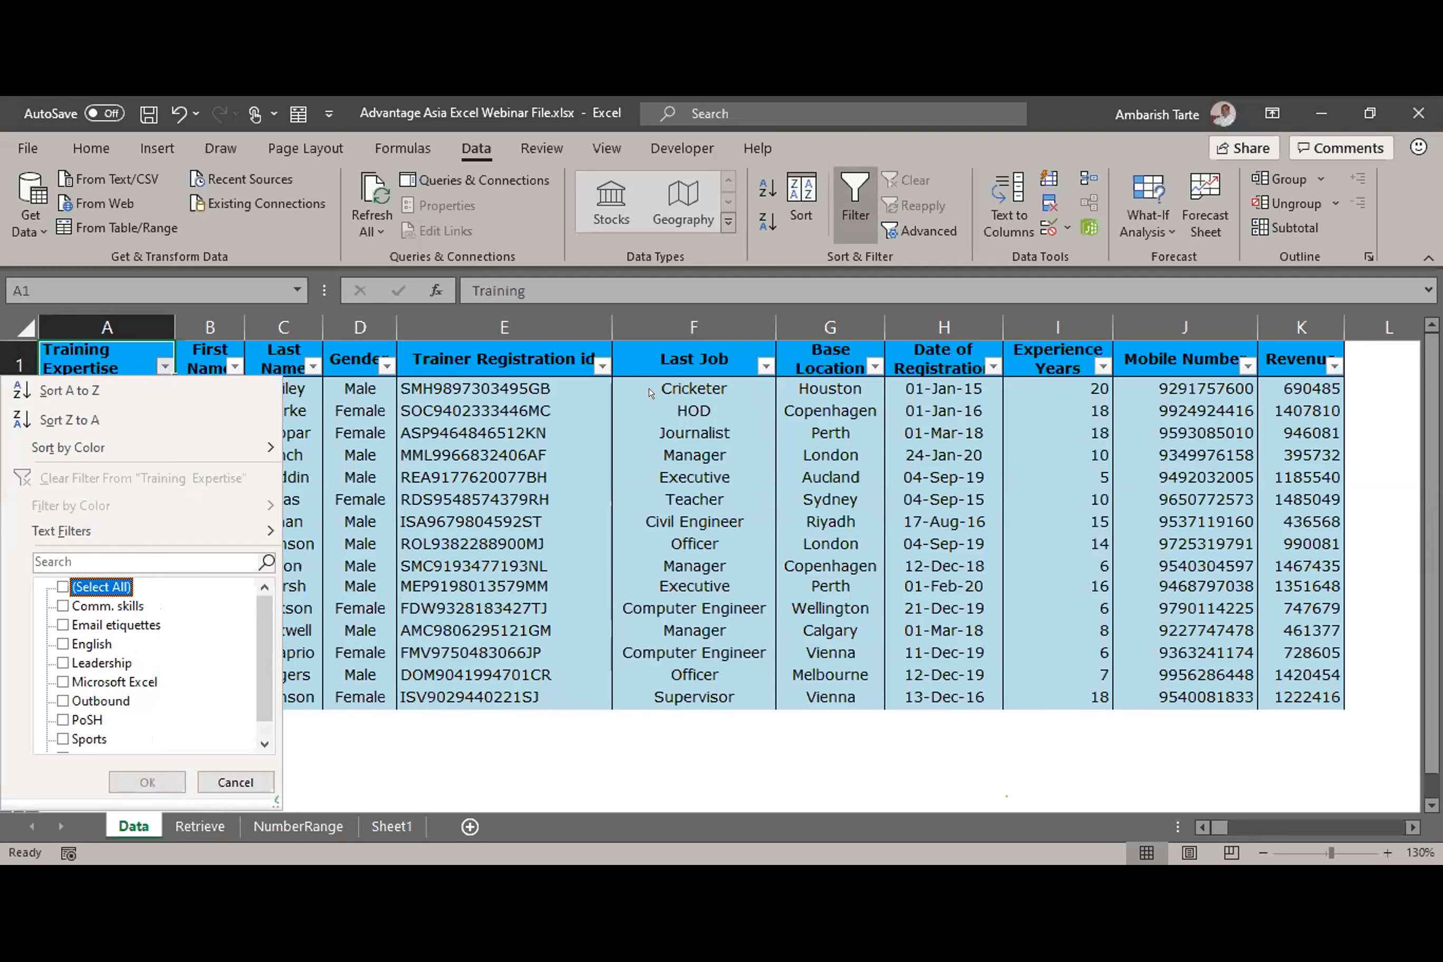
# Step: Filter the Training Expertise column to show only Leadership and Sports
pyautogui.press('Down')
pyautogui.press('Down')
pyautogui.press('Down')
pyautogui.press('Down')
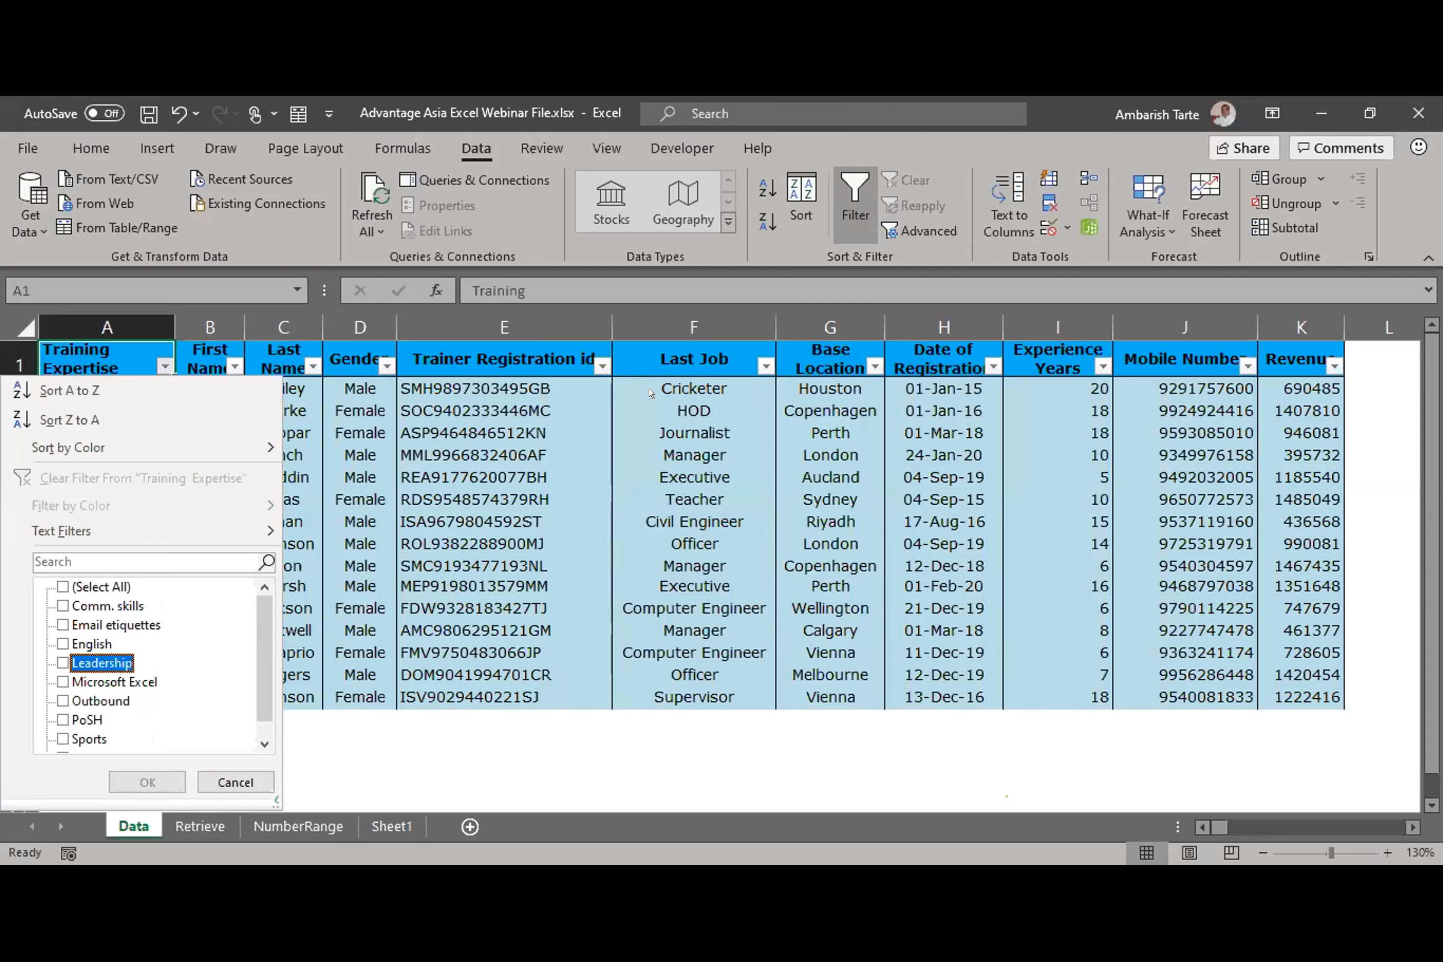
pyautogui.press('space')
pyautogui.press('Down')
pyautogui.press('Down')
pyautogui.press('Down')
pyautogui.press('Down')
pyautogui.press('space')
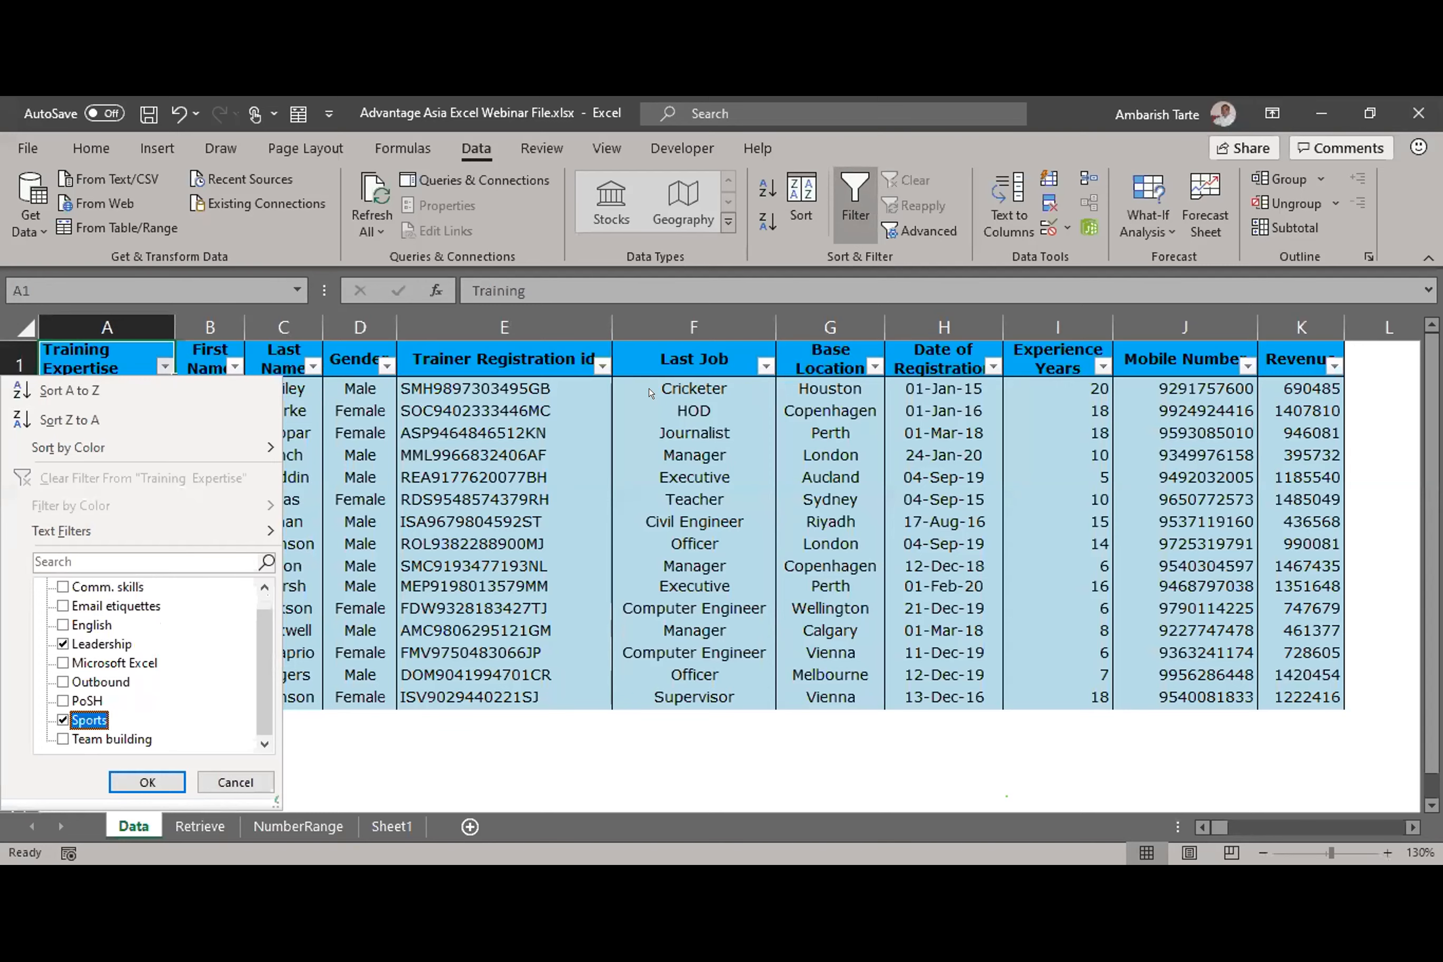
pyautogui.press('Tab')
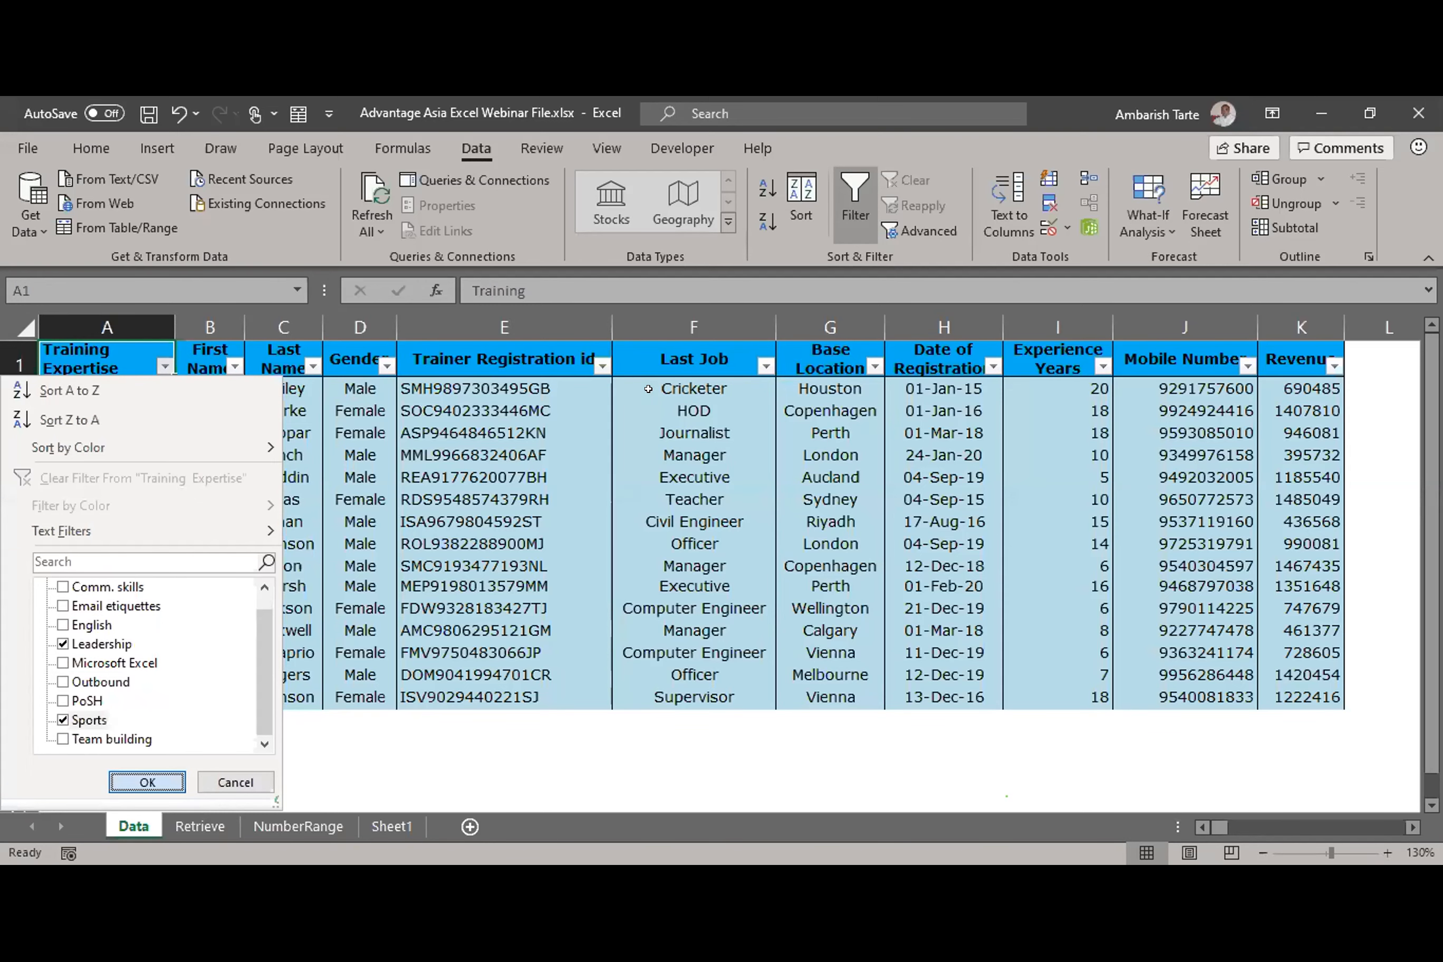
pyautogui.press('Return')
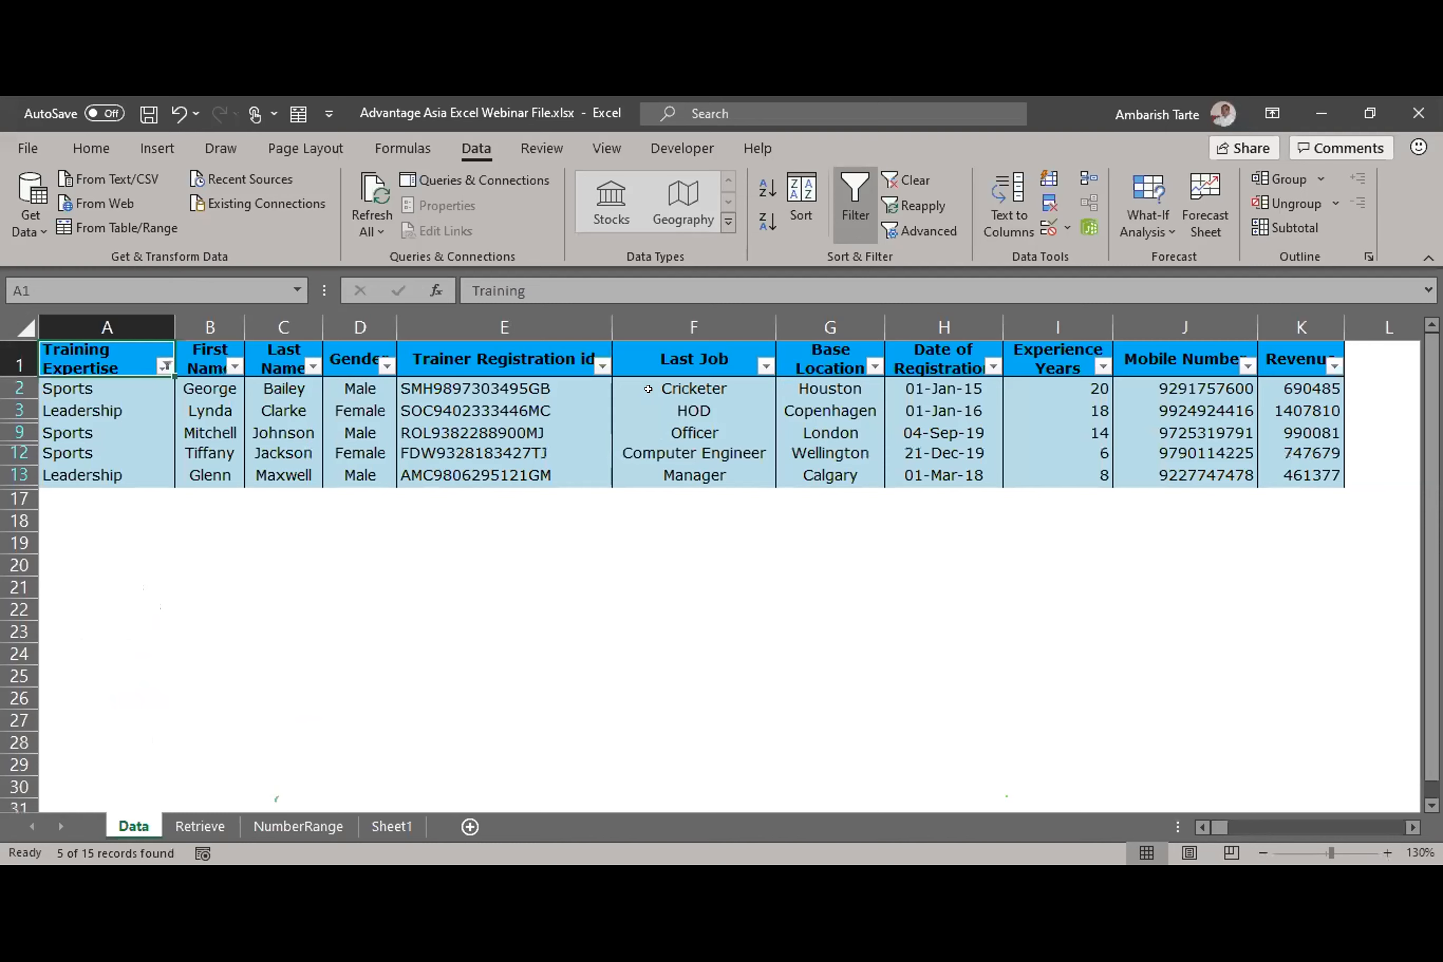
pyautogui.press('Right')
pyautogui.press('Right')
pyautogui.press('Right')
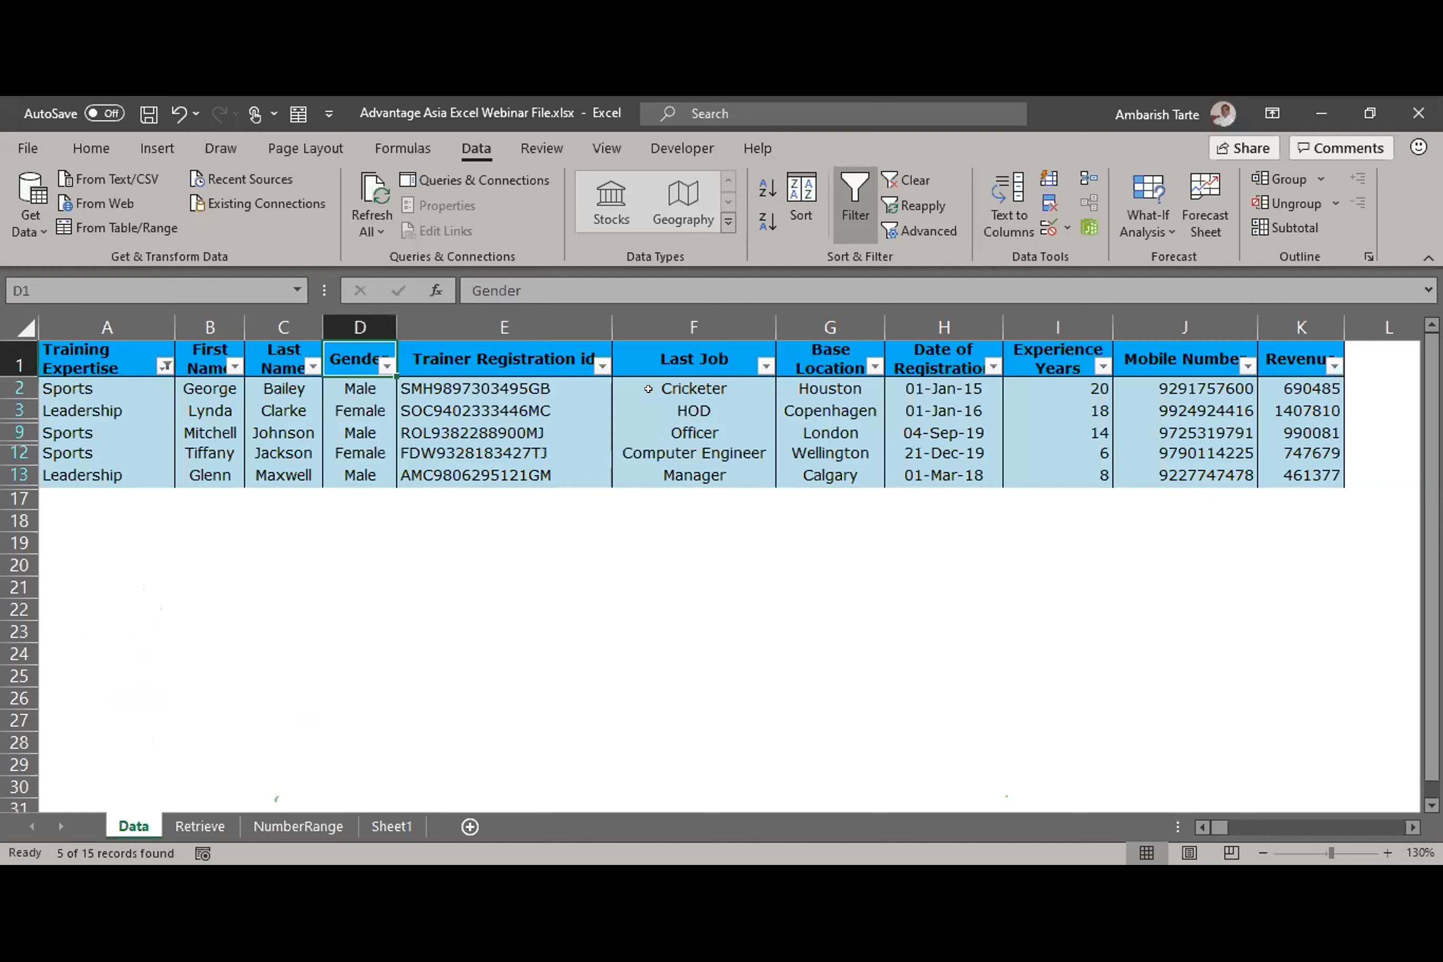
pyautogui.hotkey('alt', 'Down')
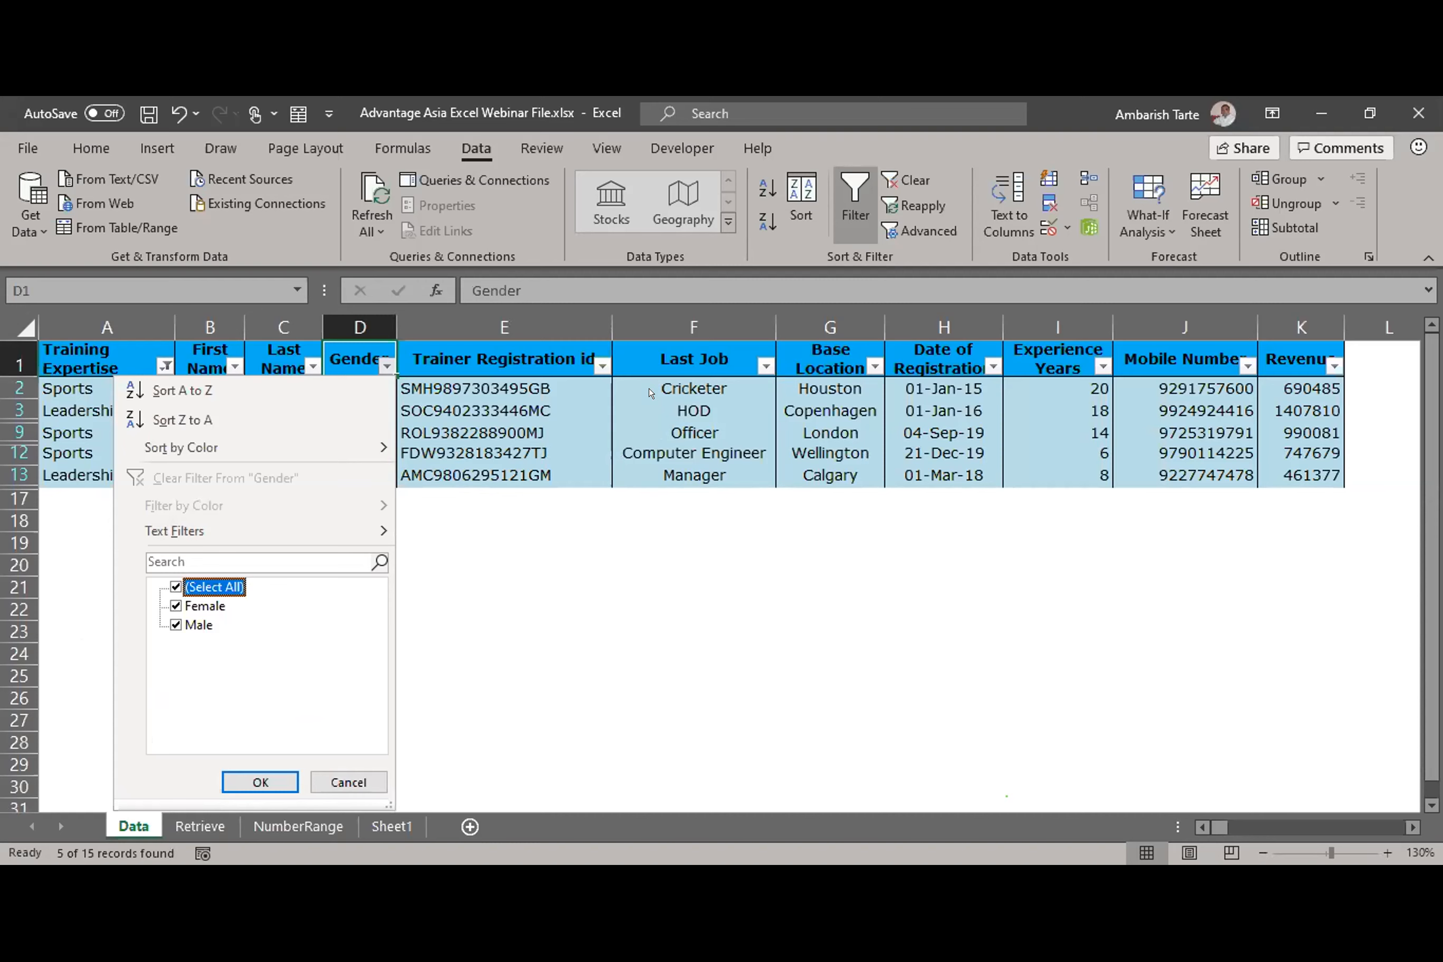
pyautogui.click(649, 389)
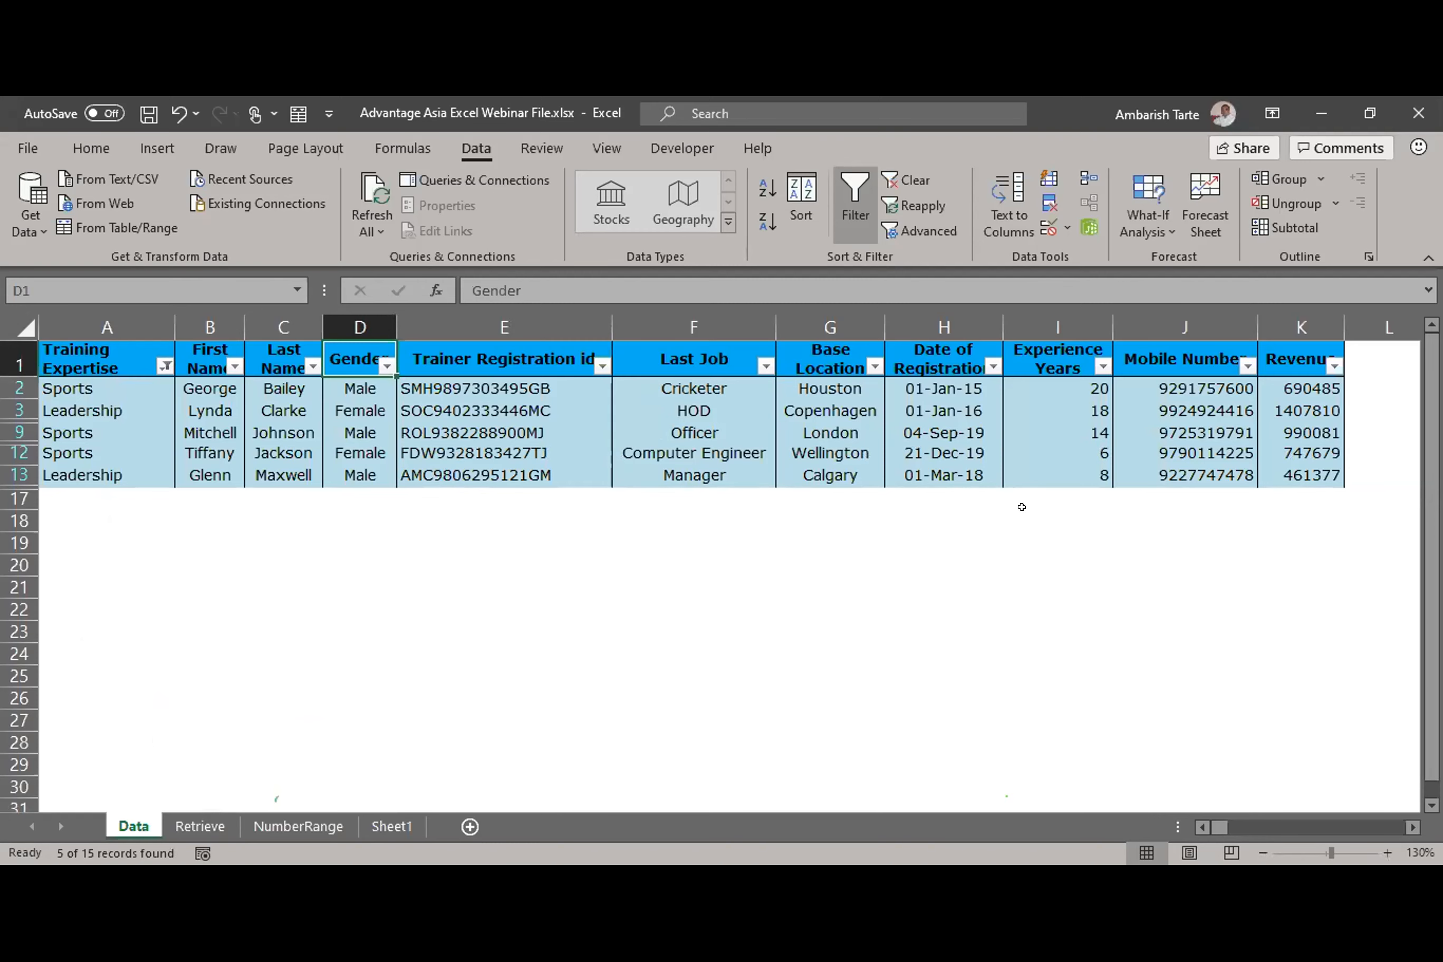
pyautogui.scroll(-1, 1022, 507)
pyautogui.scroll(1, 1021, 507)
# Step: Fill the row 12 record, from column A to column K, with red
pyautogui.click(7, 445)
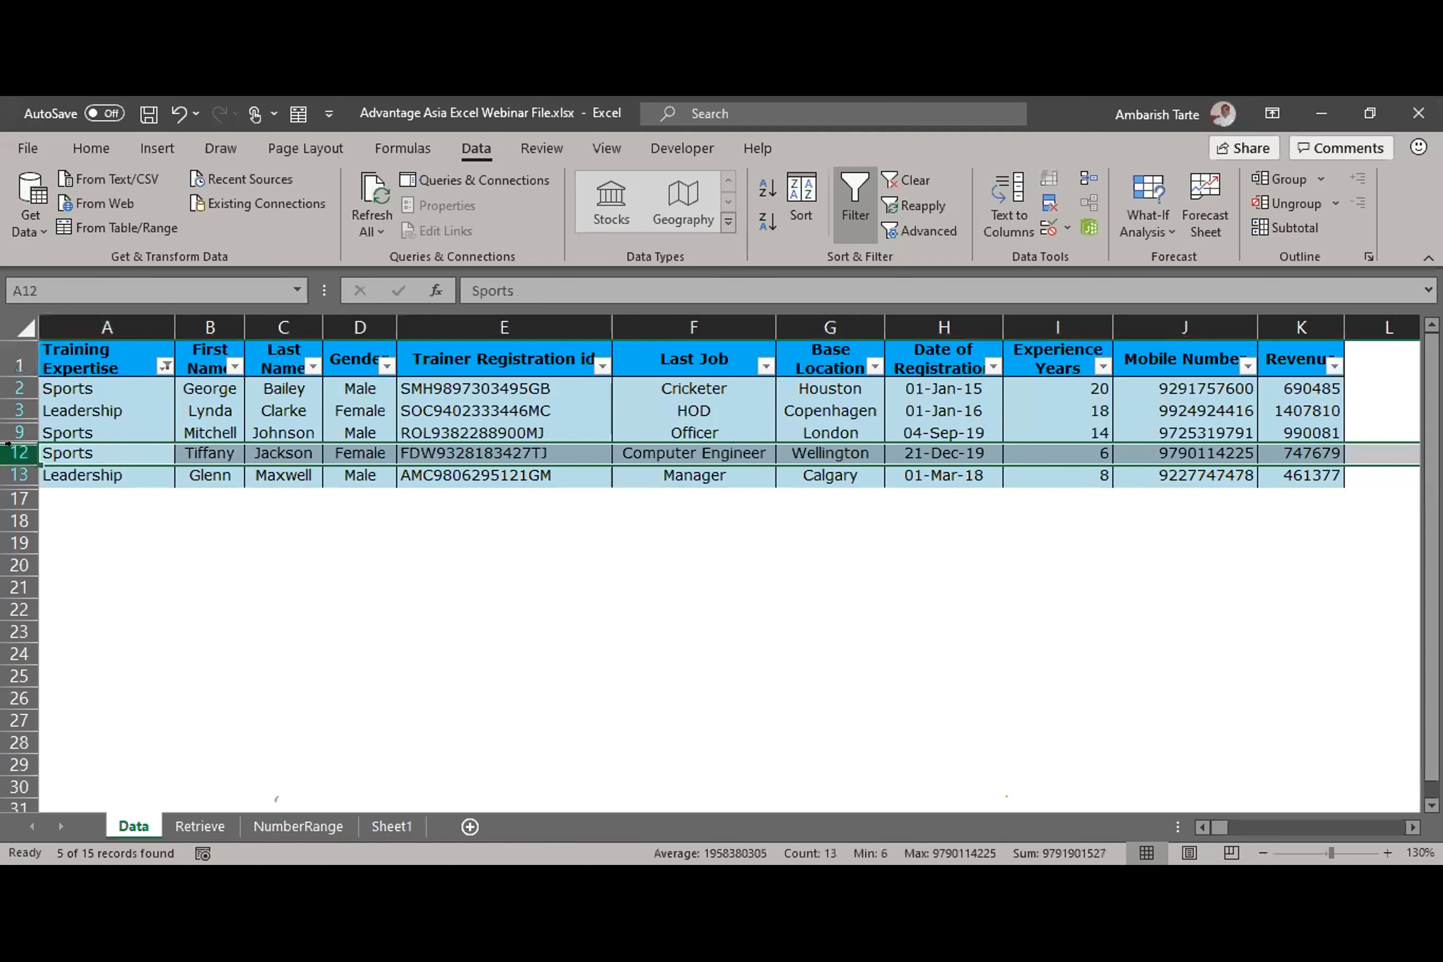
pyautogui.click(248, 422)
pyautogui.press('Down')
pyautogui.press('Left')
pyautogui.press('Left')
pyautogui.hotkey('ctrl', 'shift', 'Right')
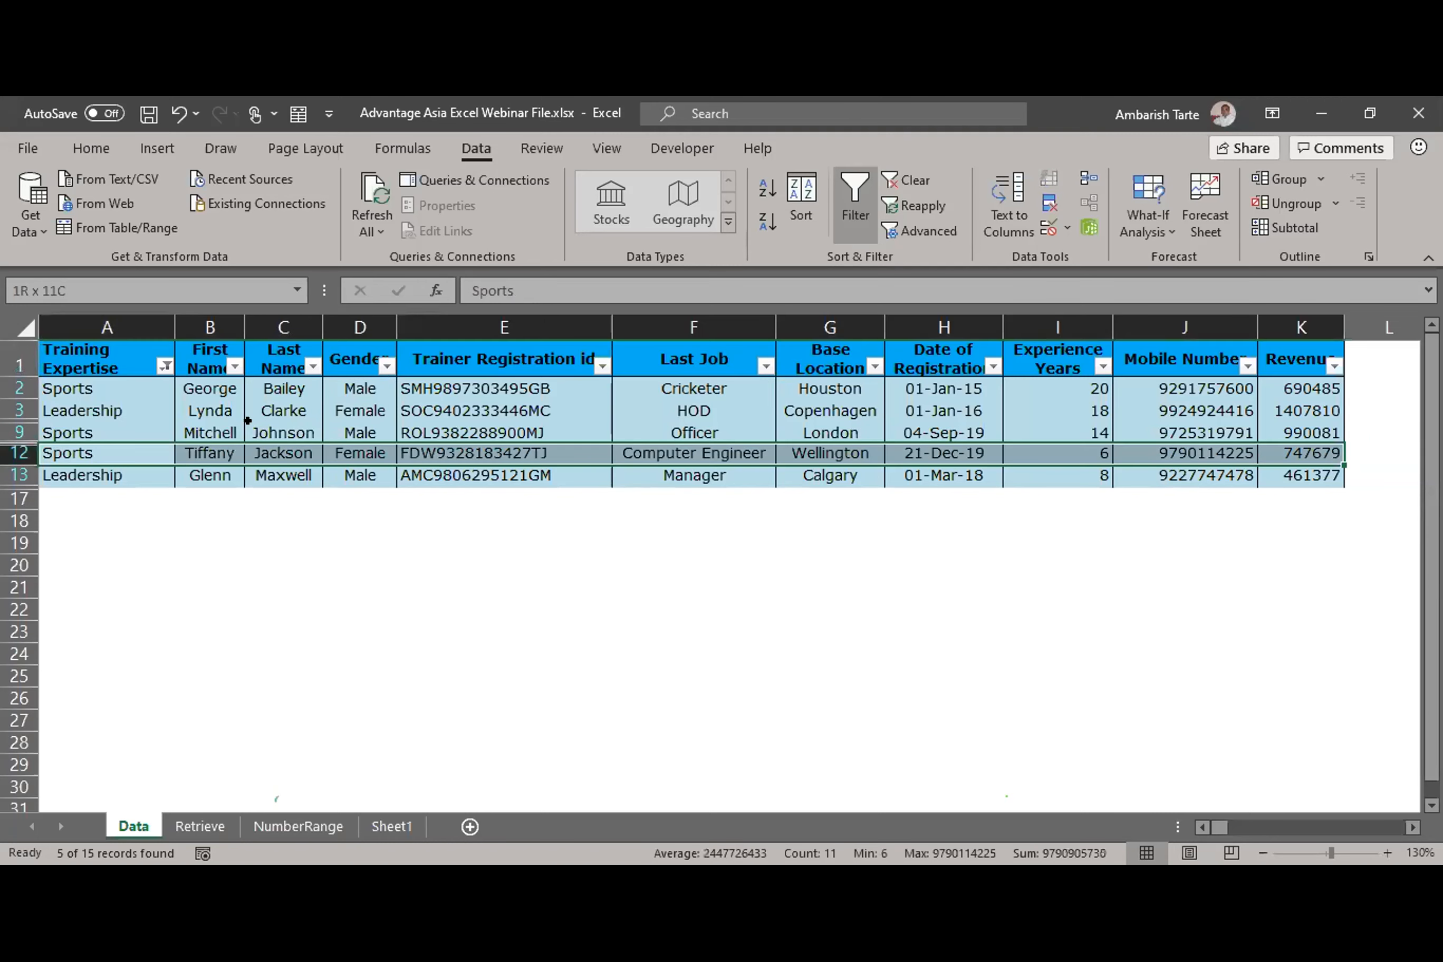
pyautogui.click(91, 147)
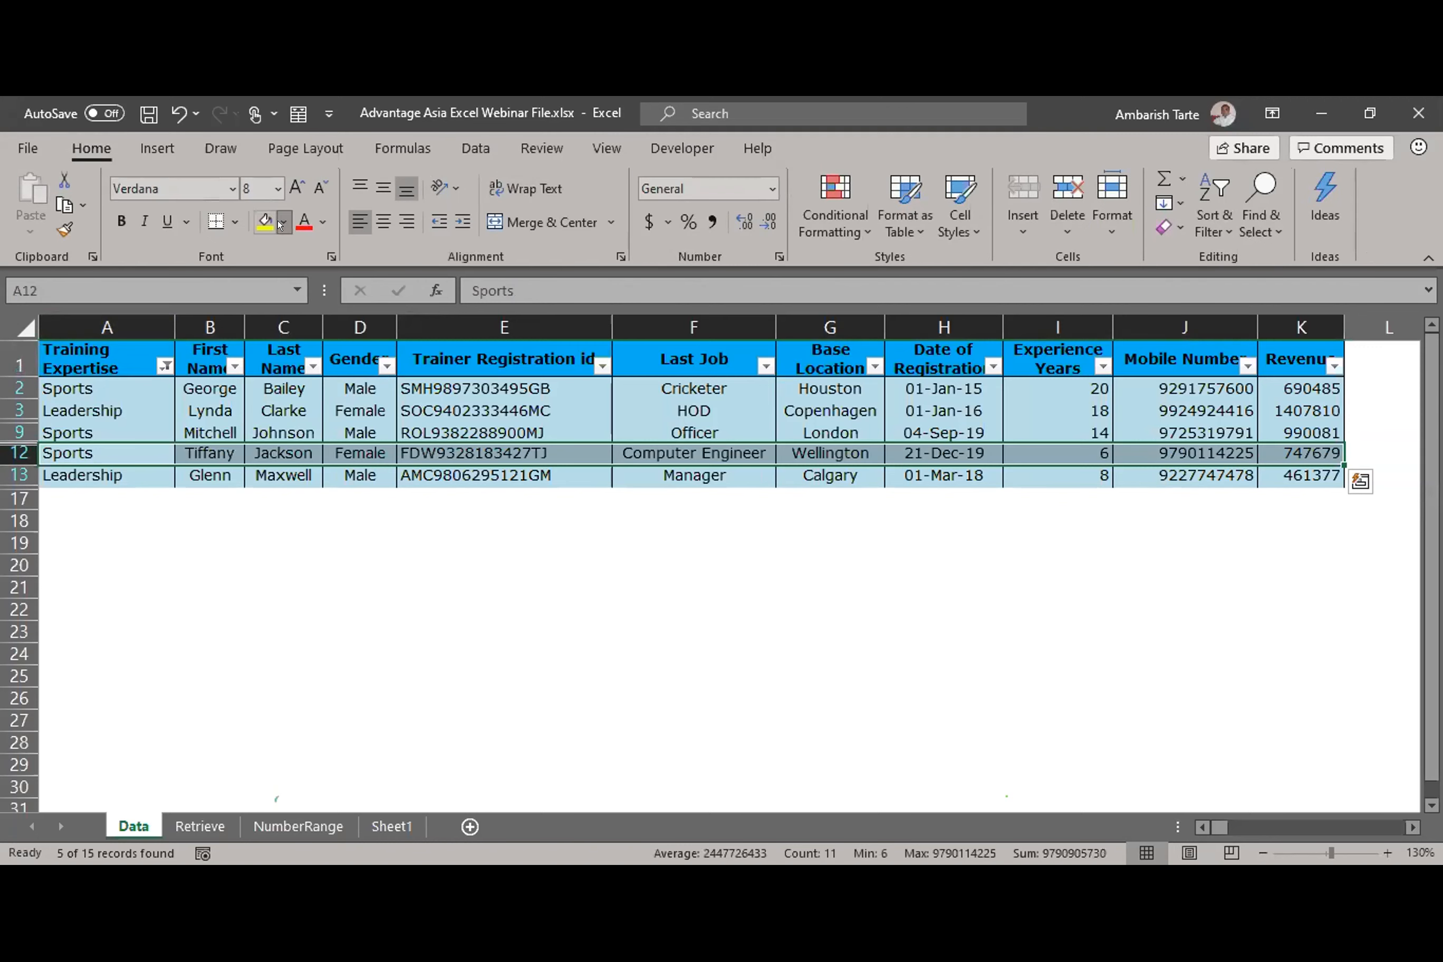
pyautogui.click(281, 224)
pyautogui.click(281, 419)
# Step: Fill the row 13 record, from column A to column K, with the same red
pyautogui.click(280, 475)
pyautogui.press('Home')
pyautogui.hotkey('ctrl', 'shift', 'Right')
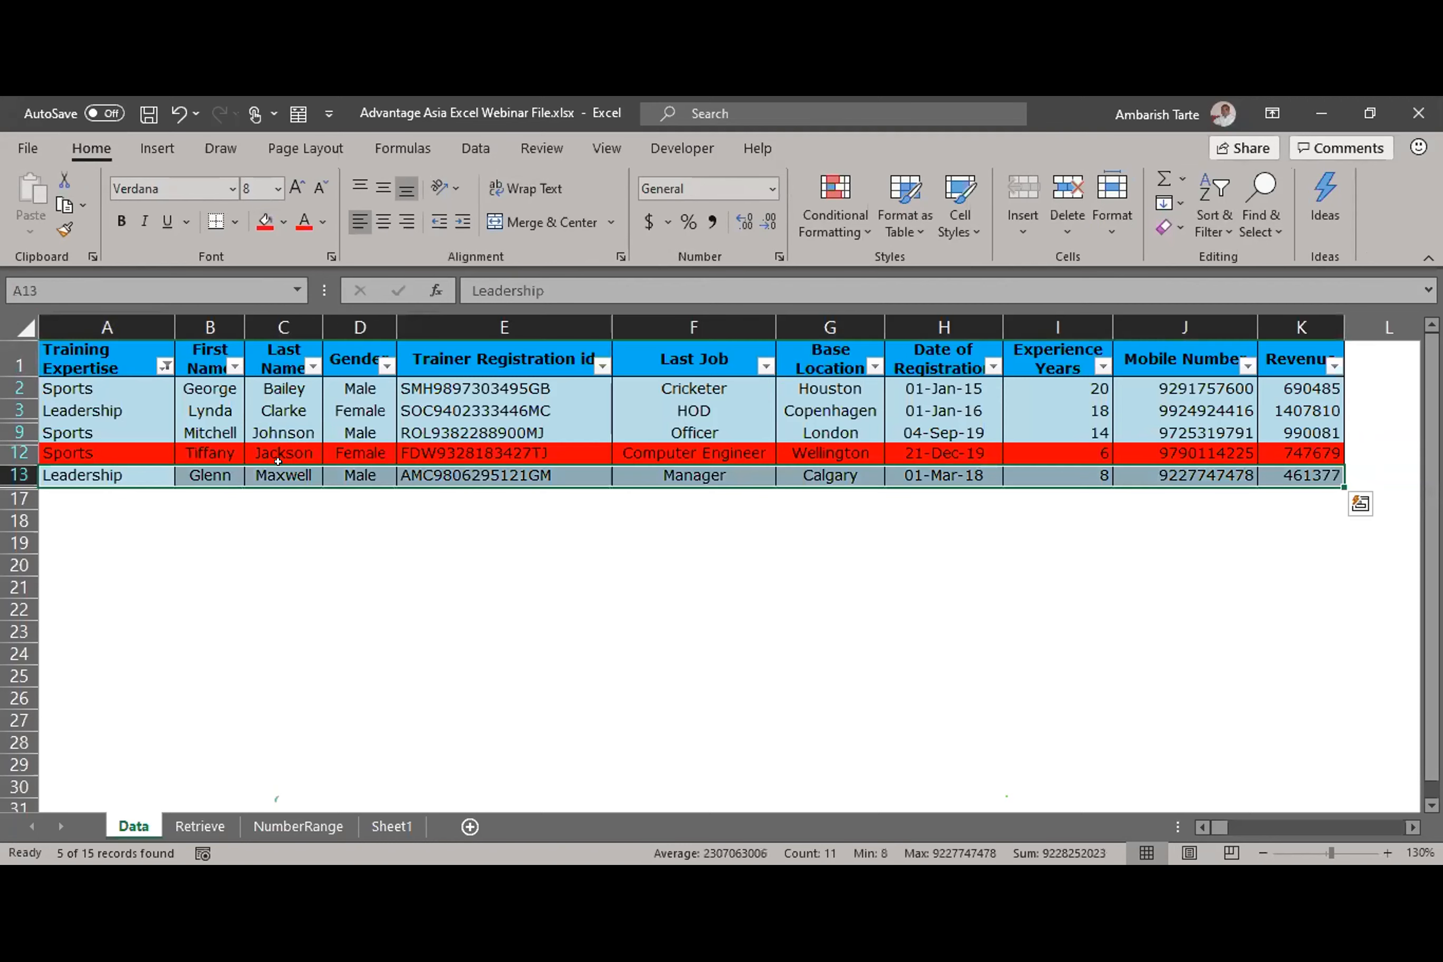
pyautogui.click(263, 224)
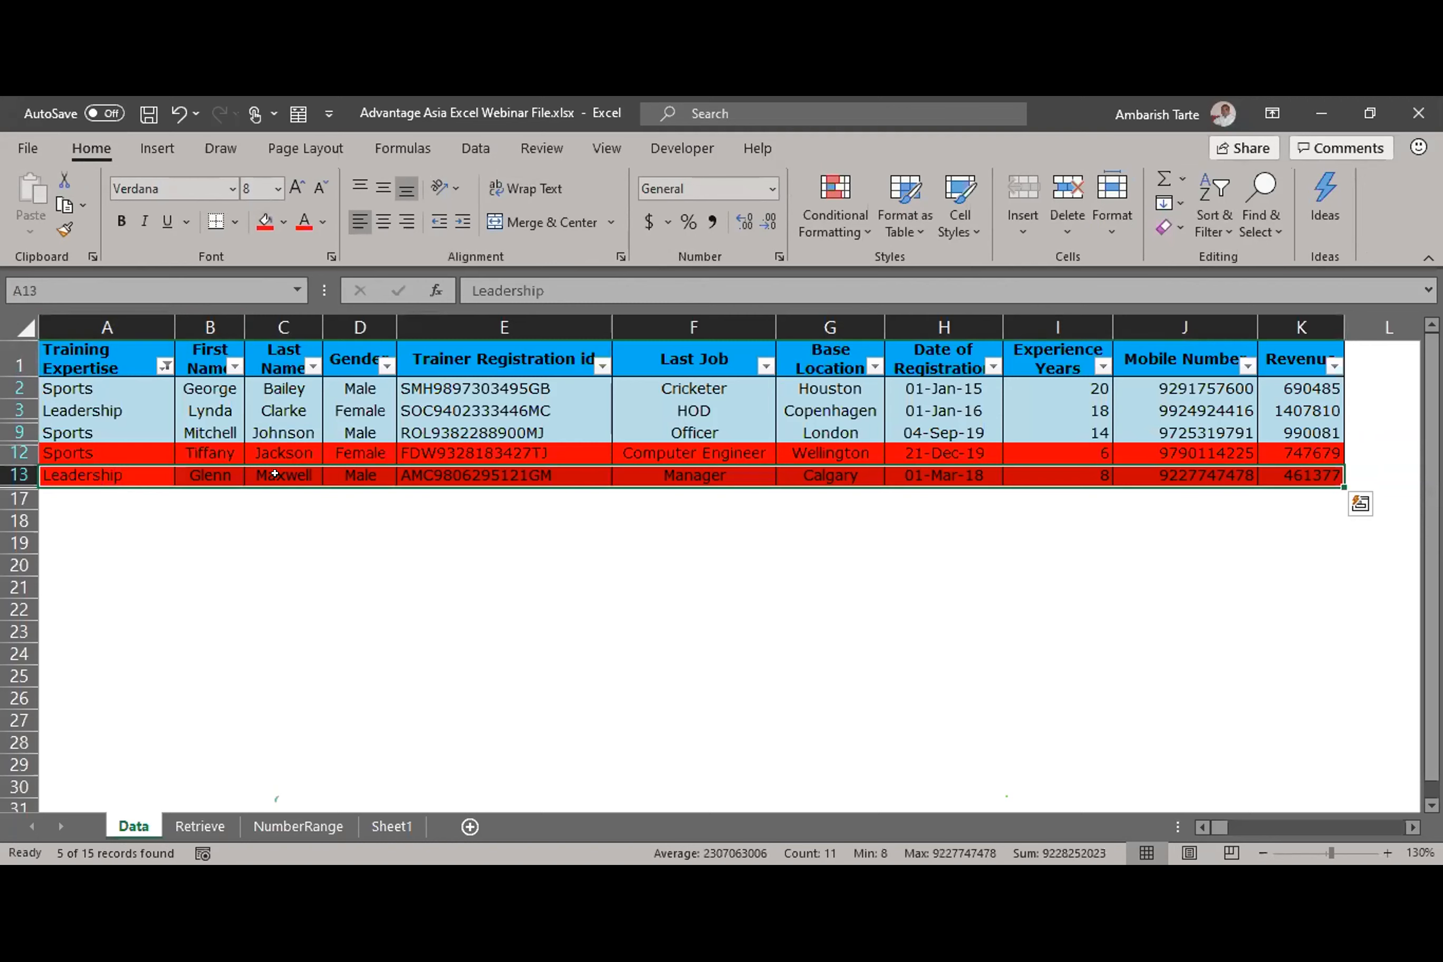
# Step: Move to cell A2 and turn off filtering to show all trainer records
pyautogui.click(363, 473)
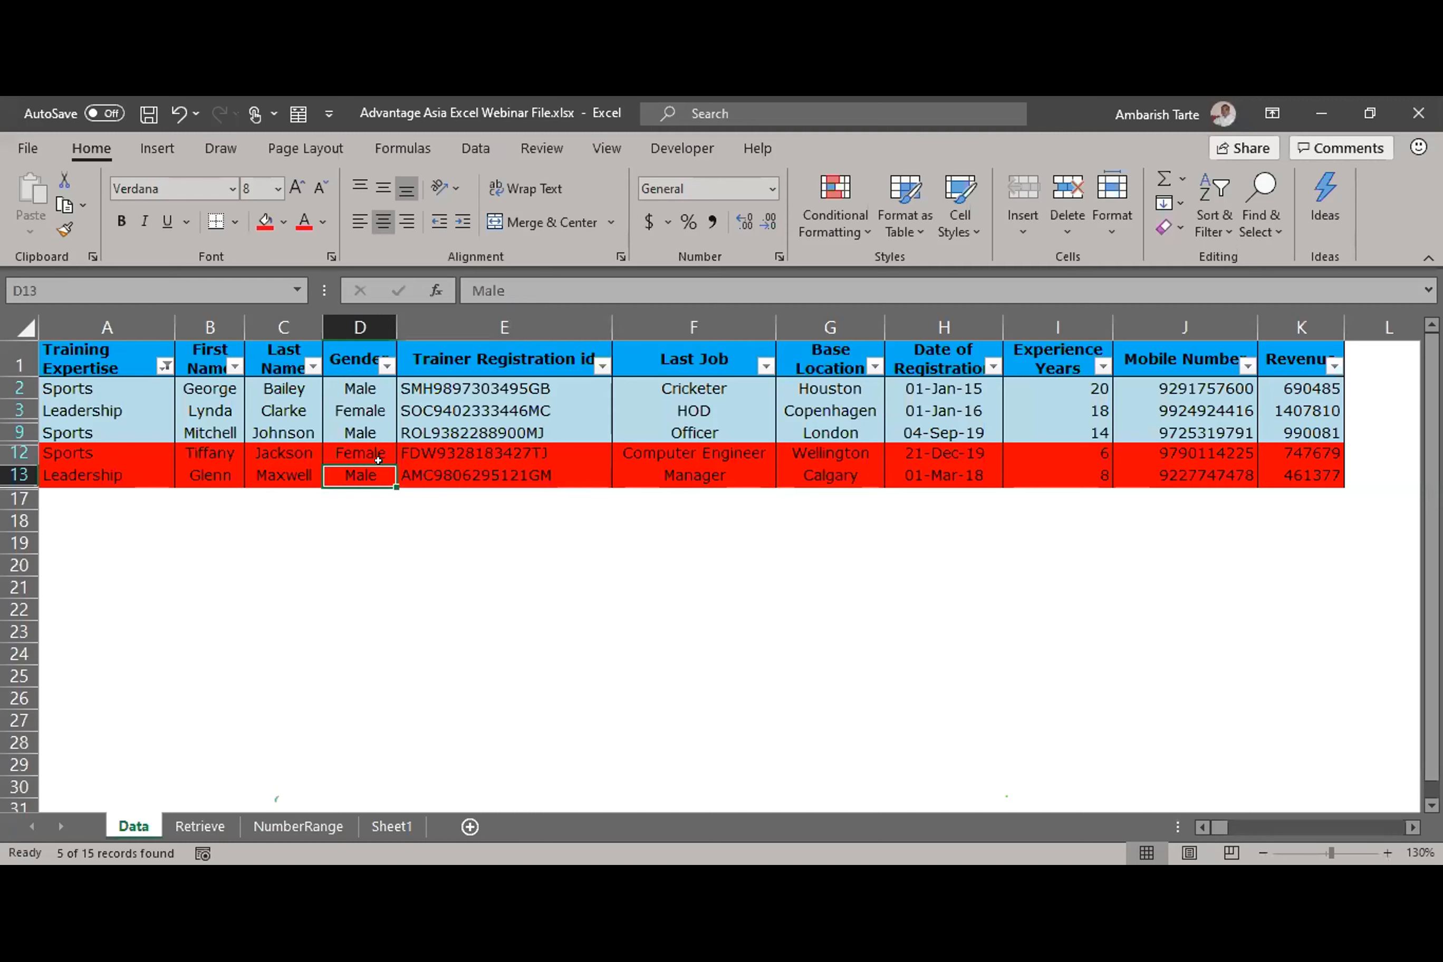
pyautogui.click(298, 424)
pyautogui.press('Left')
pyautogui.press('Left')
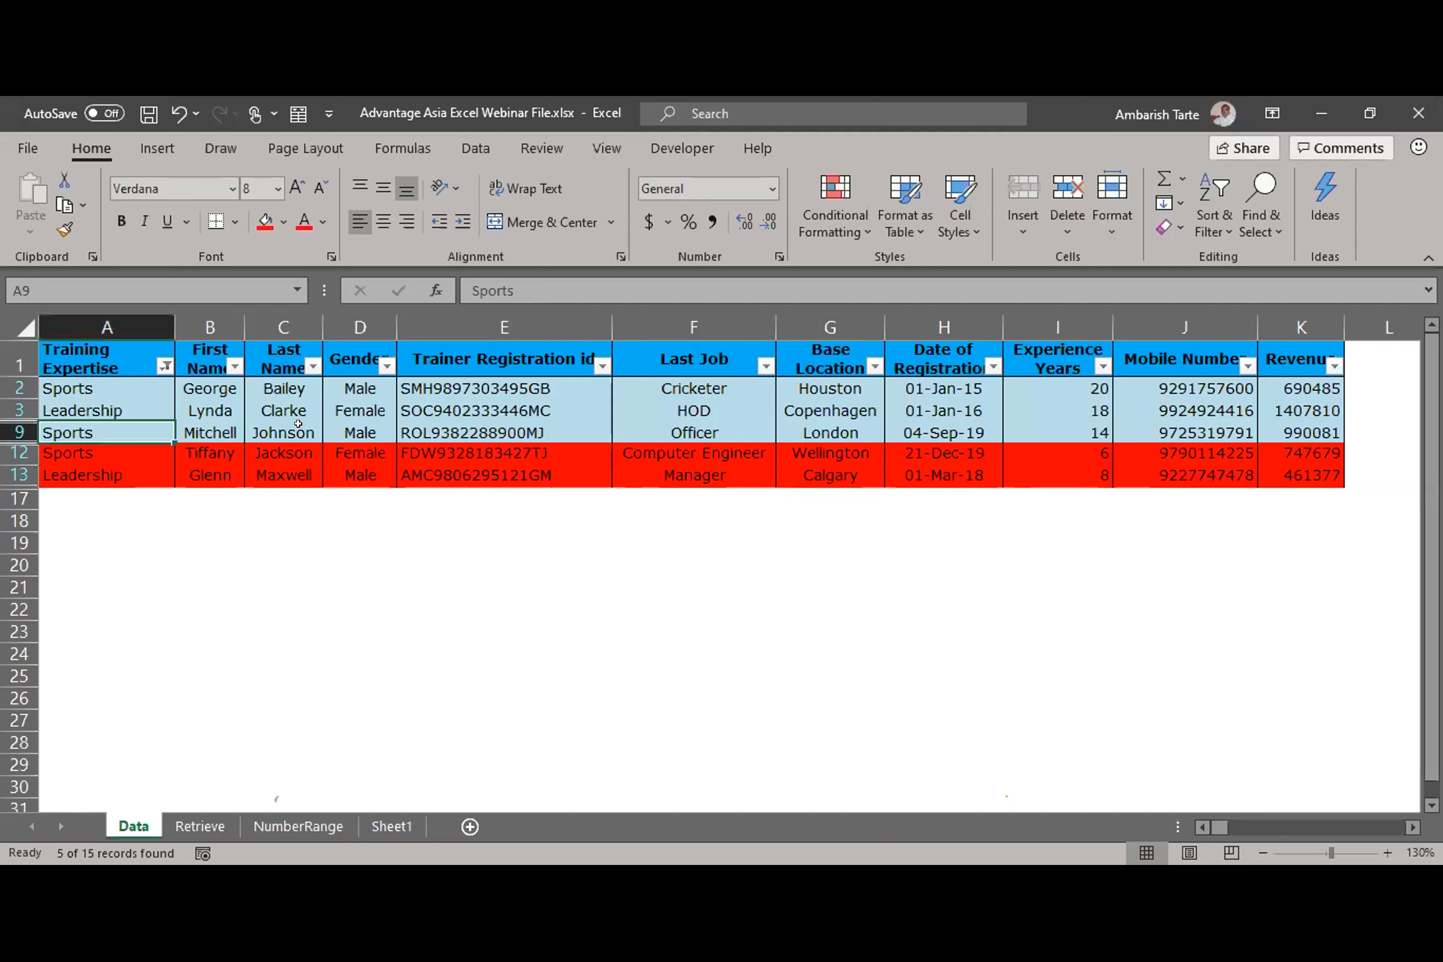
pyautogui.press('Up')
pyautogui.press('Up')
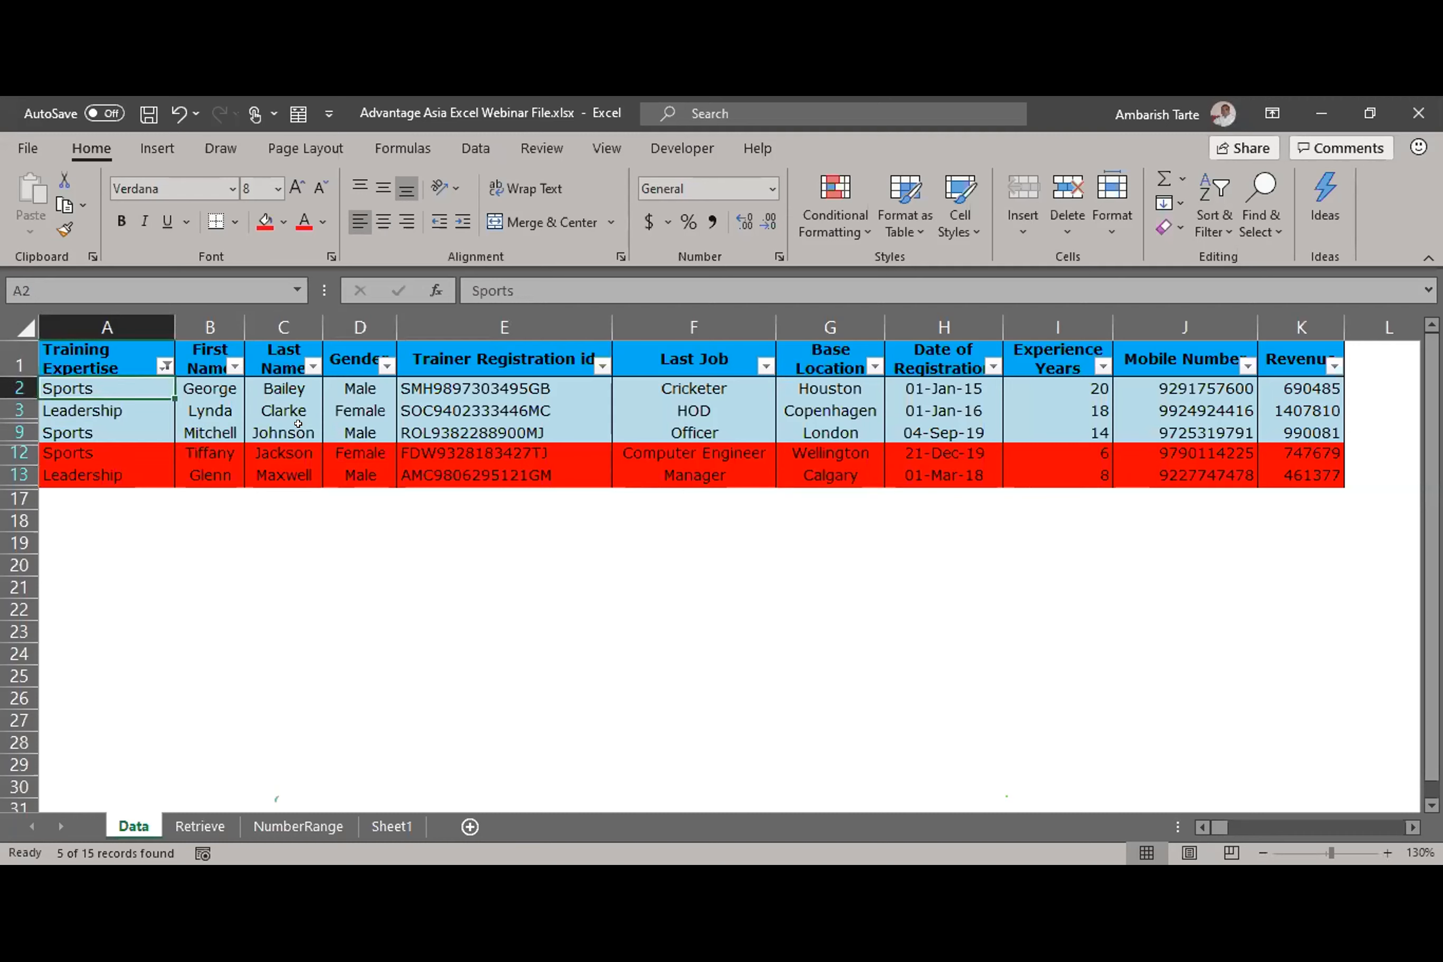
pyautogui.hotkey('ctrl', 'shift', 'l')
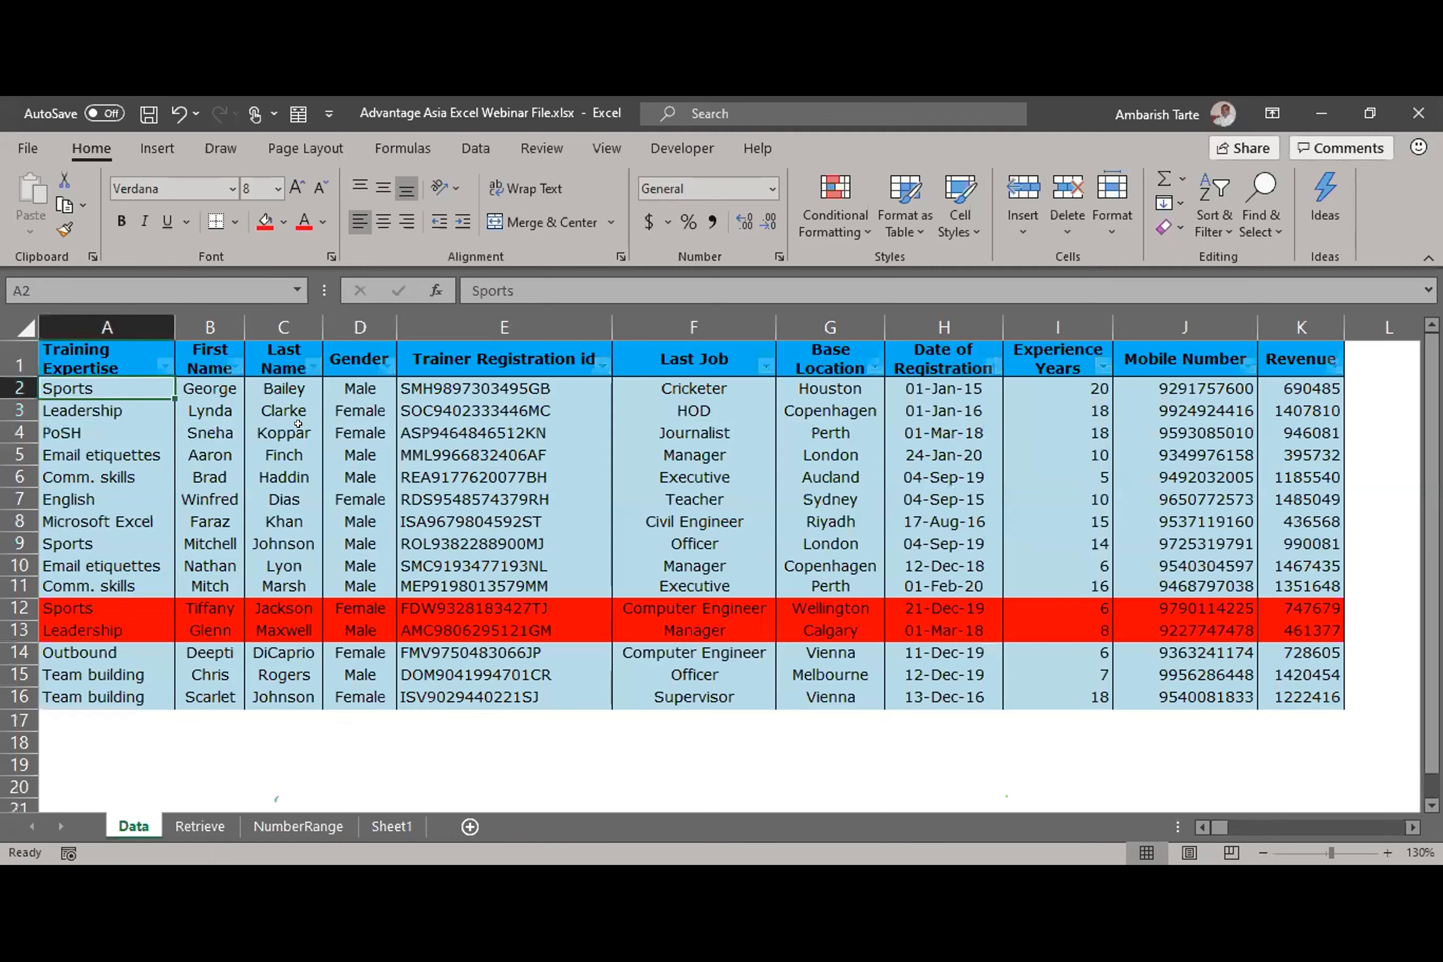
# Step: Start an Advanced Filter from cell F7 with the list range A1:K16 and go to its criteria range
pyautogui.click(408, 491)
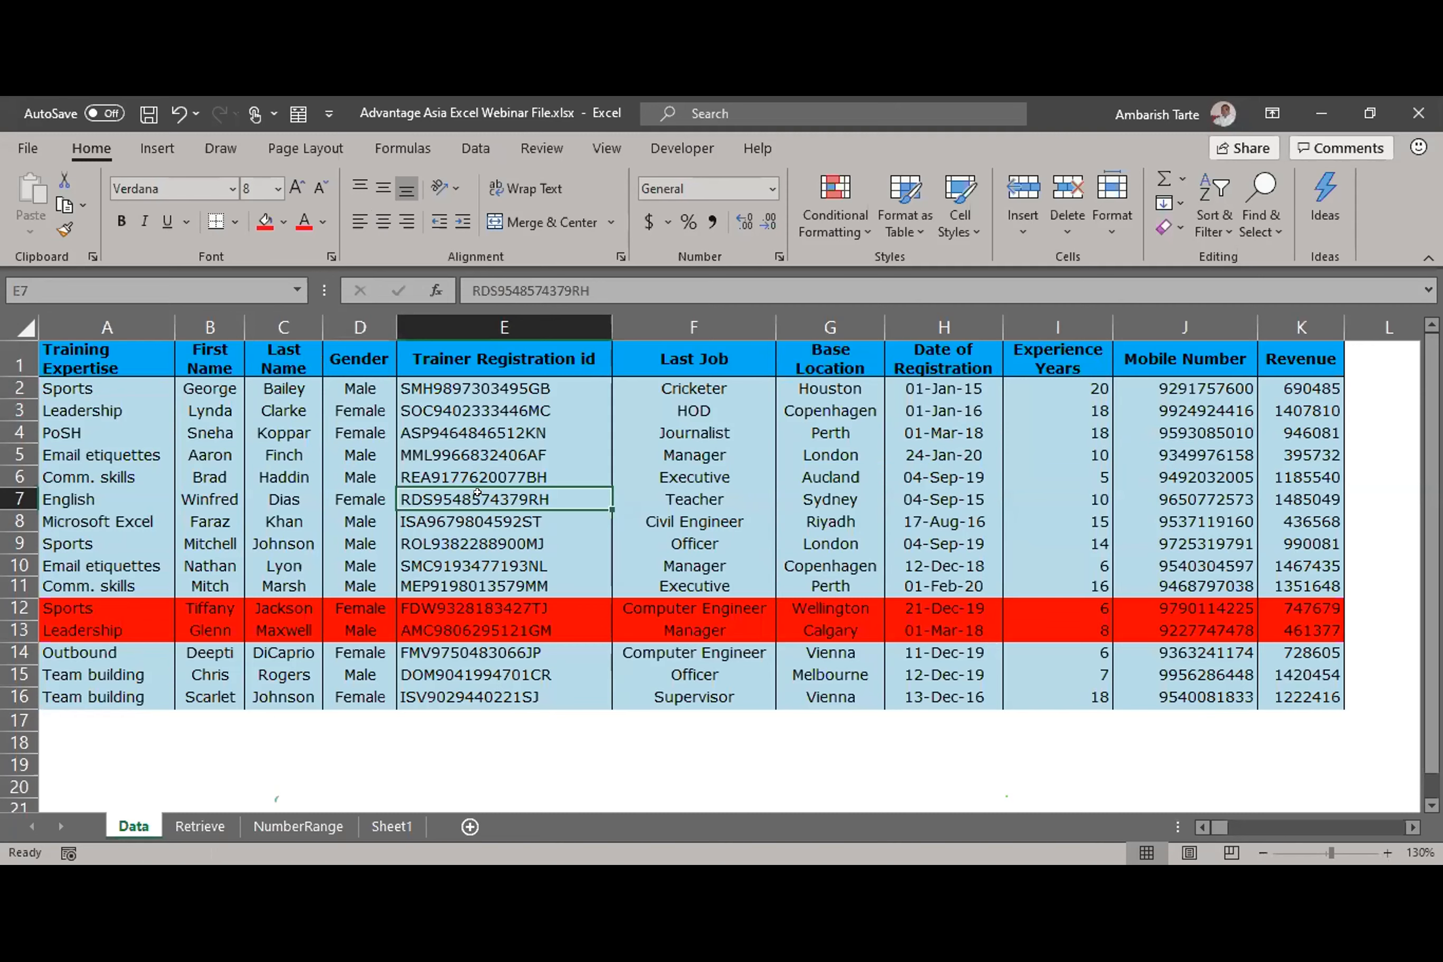
pyautogui.click(700, 475)
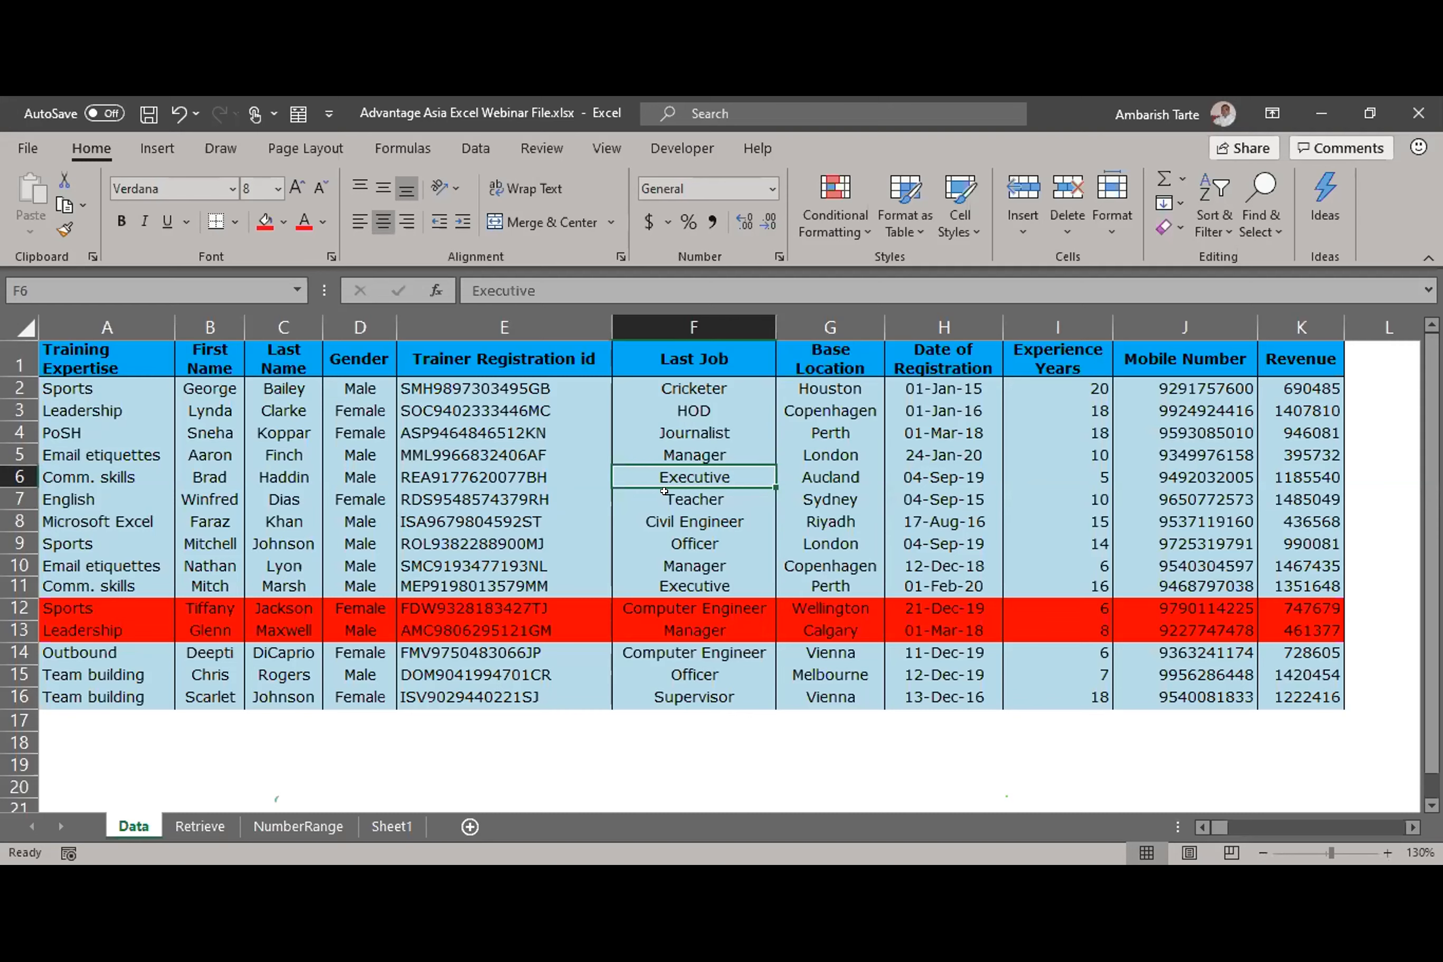
pyautogui.click(663, 493)
pyautogui.click(470, 145)
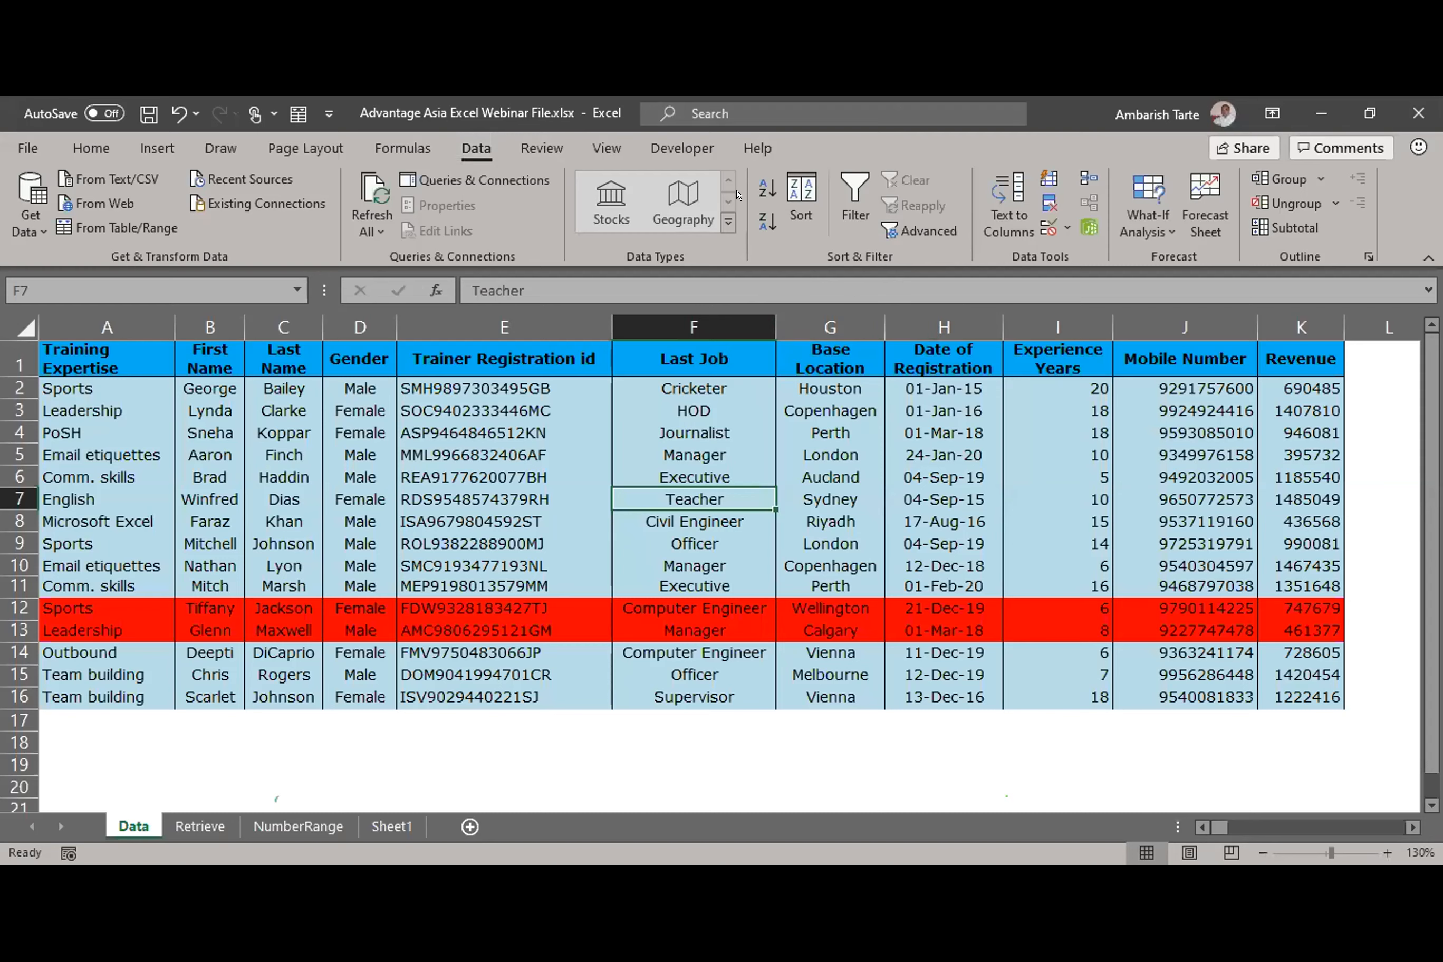
pyautogui.click(905, 228)
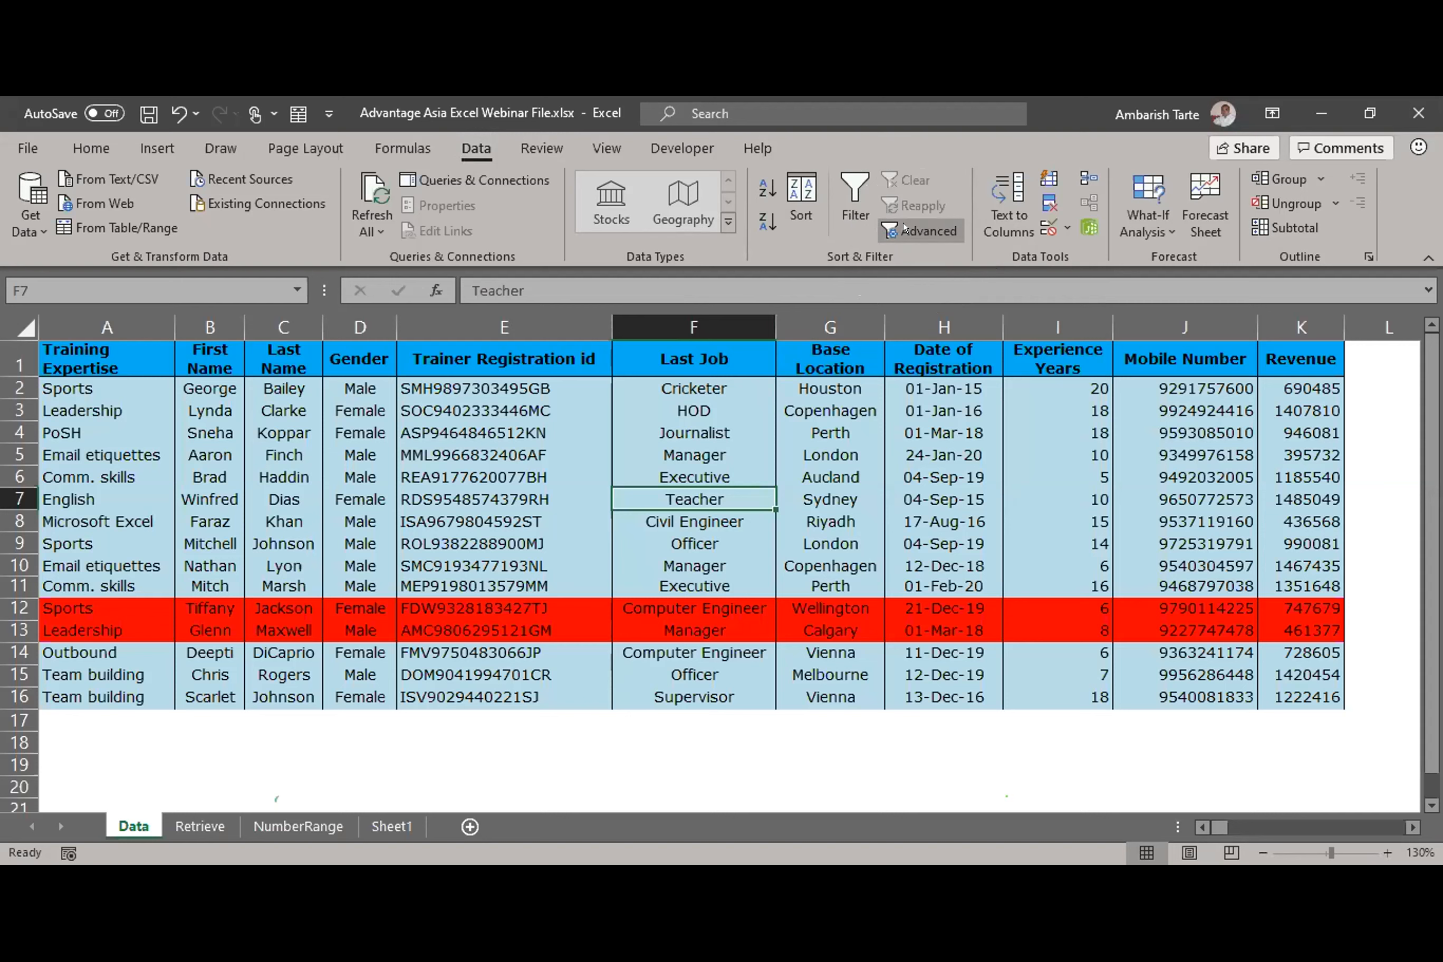
pyautogui.click(904, 227)
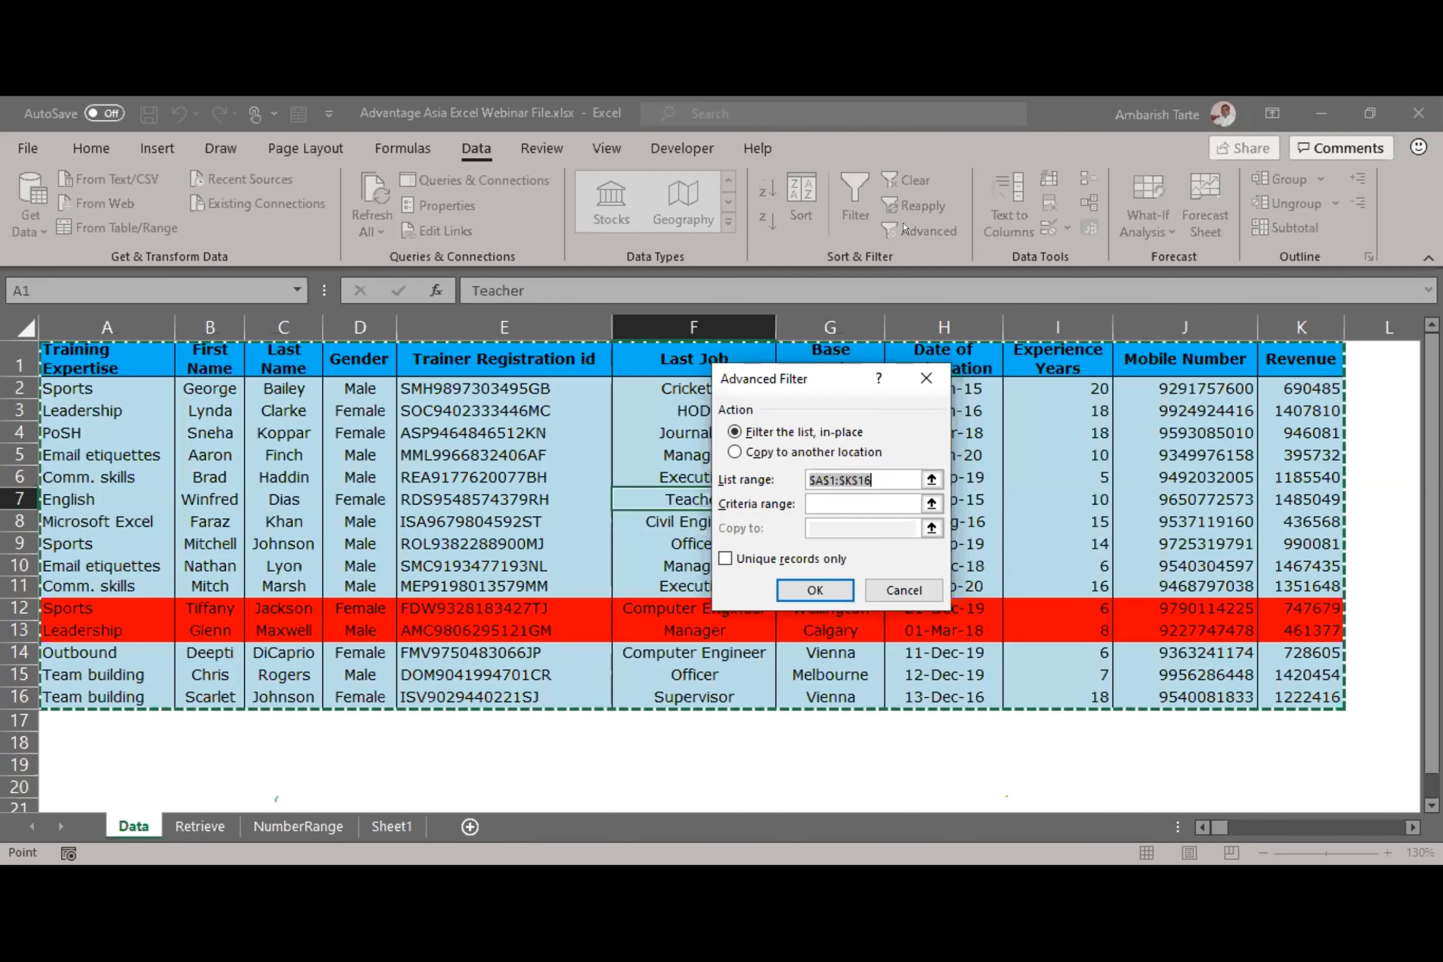
pyautogui.press('Tab')
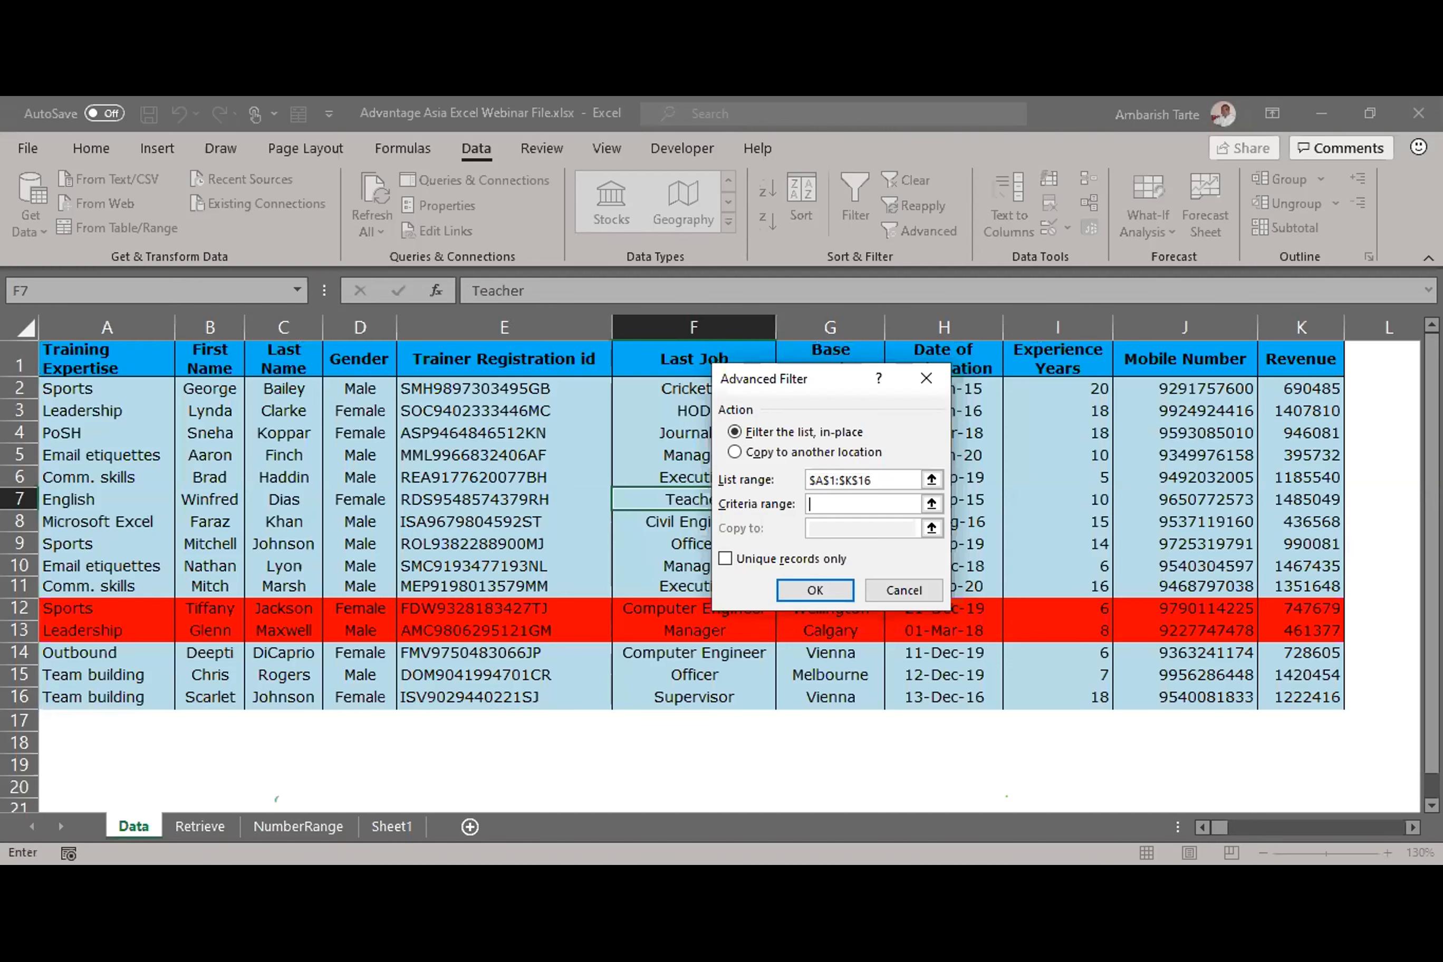
pyautogui.hotkey('alt', 'Tab')
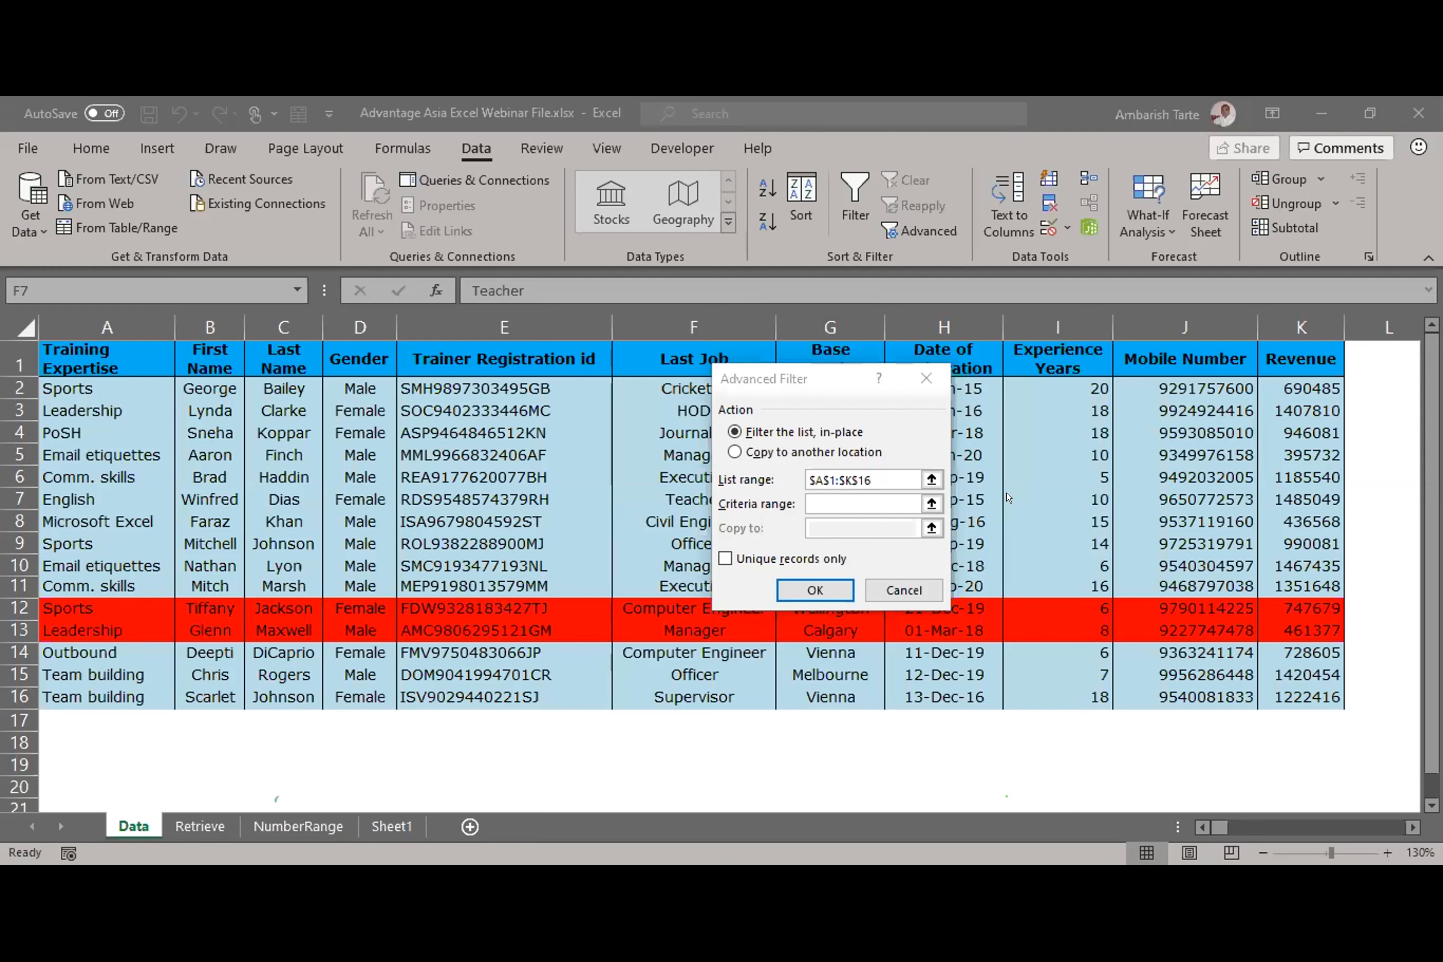
pyautogui.click(820, 506)
pyautogui.click(987, 442)
pyautogui.press('Right')
pyautogui.press('Right')
pyautogui.press('Right')
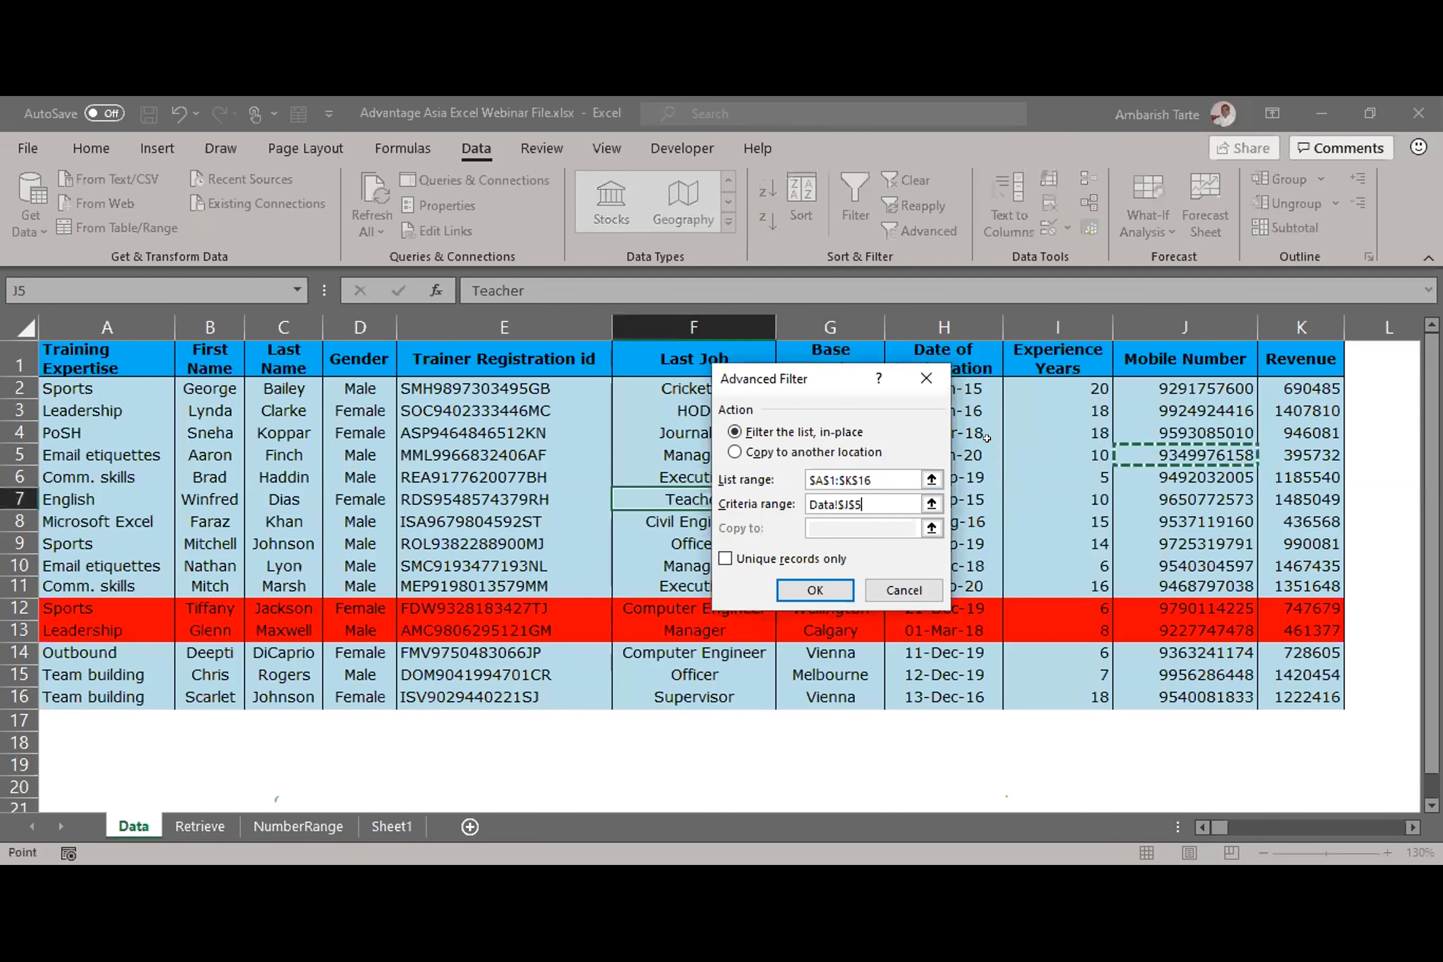
pyautogui.press('Escape')
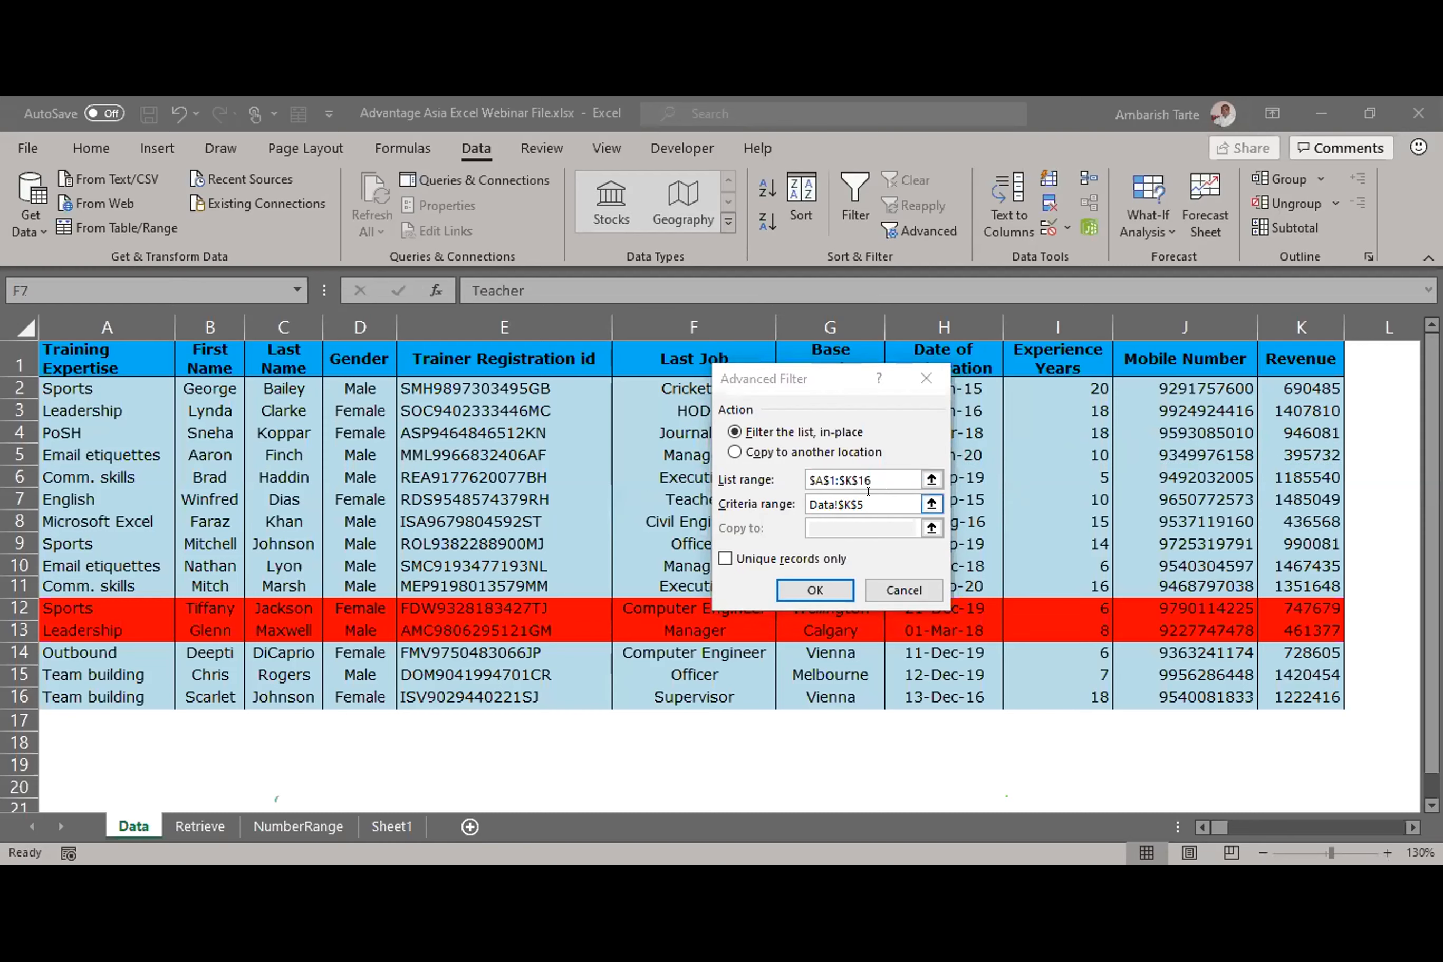
pyautogui.click(869, 498)
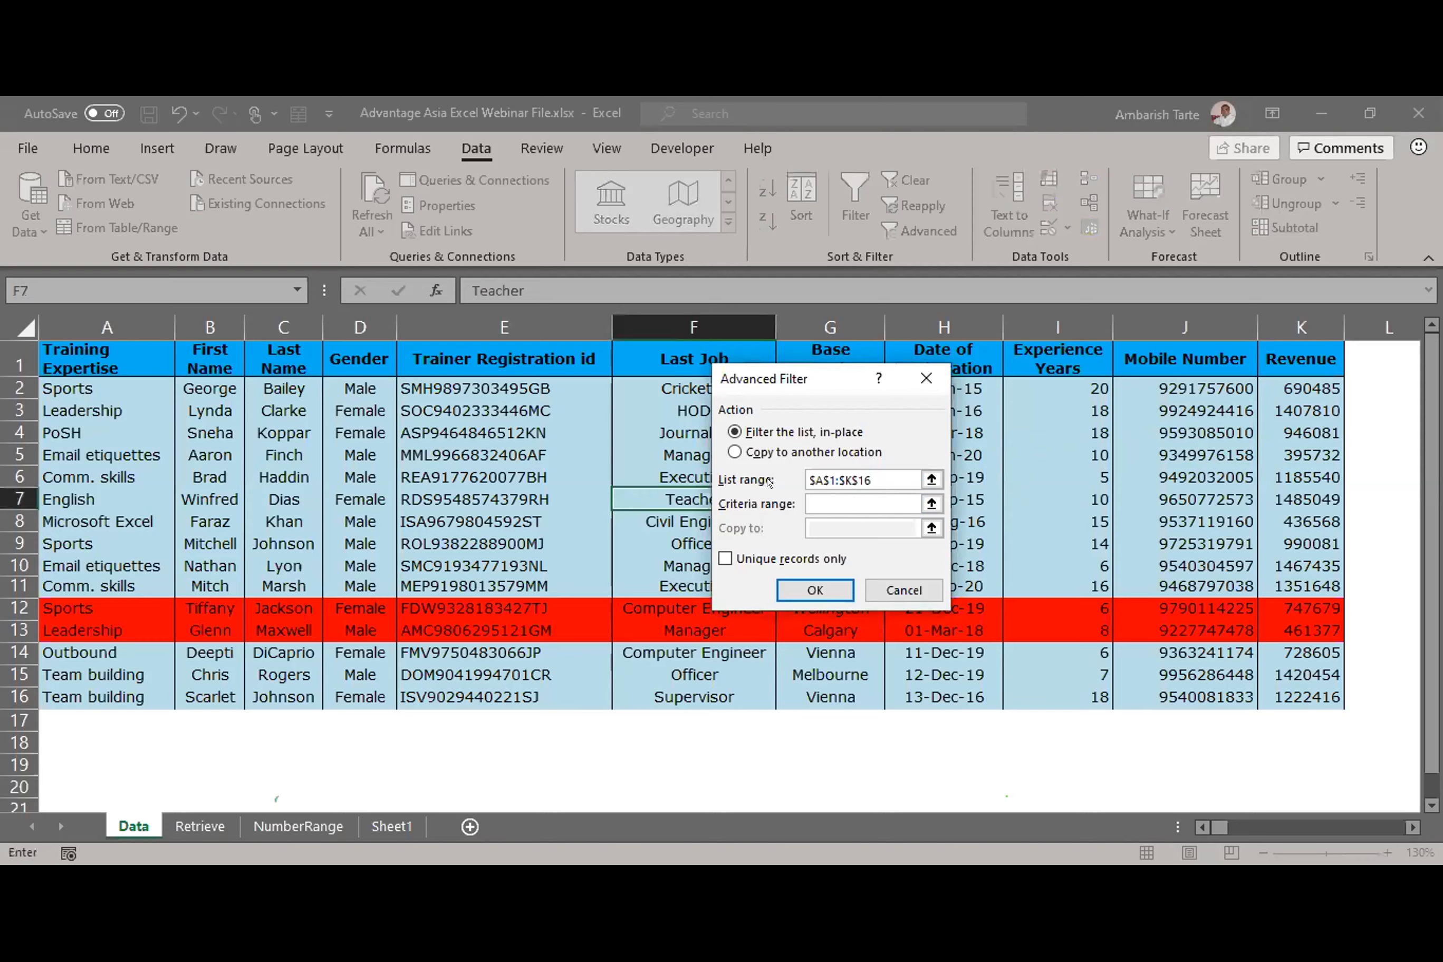
# Step: Try to set the criteria range starting at cell S1, the Training Expertise heading of the yellow criteria table
pyautogui.press('Right')
pyautogui.press('Right')
pyautogui.press('Right')
pyautogui.press('Right')
pyautogui.press('Right')
pyautogui.press('Right')
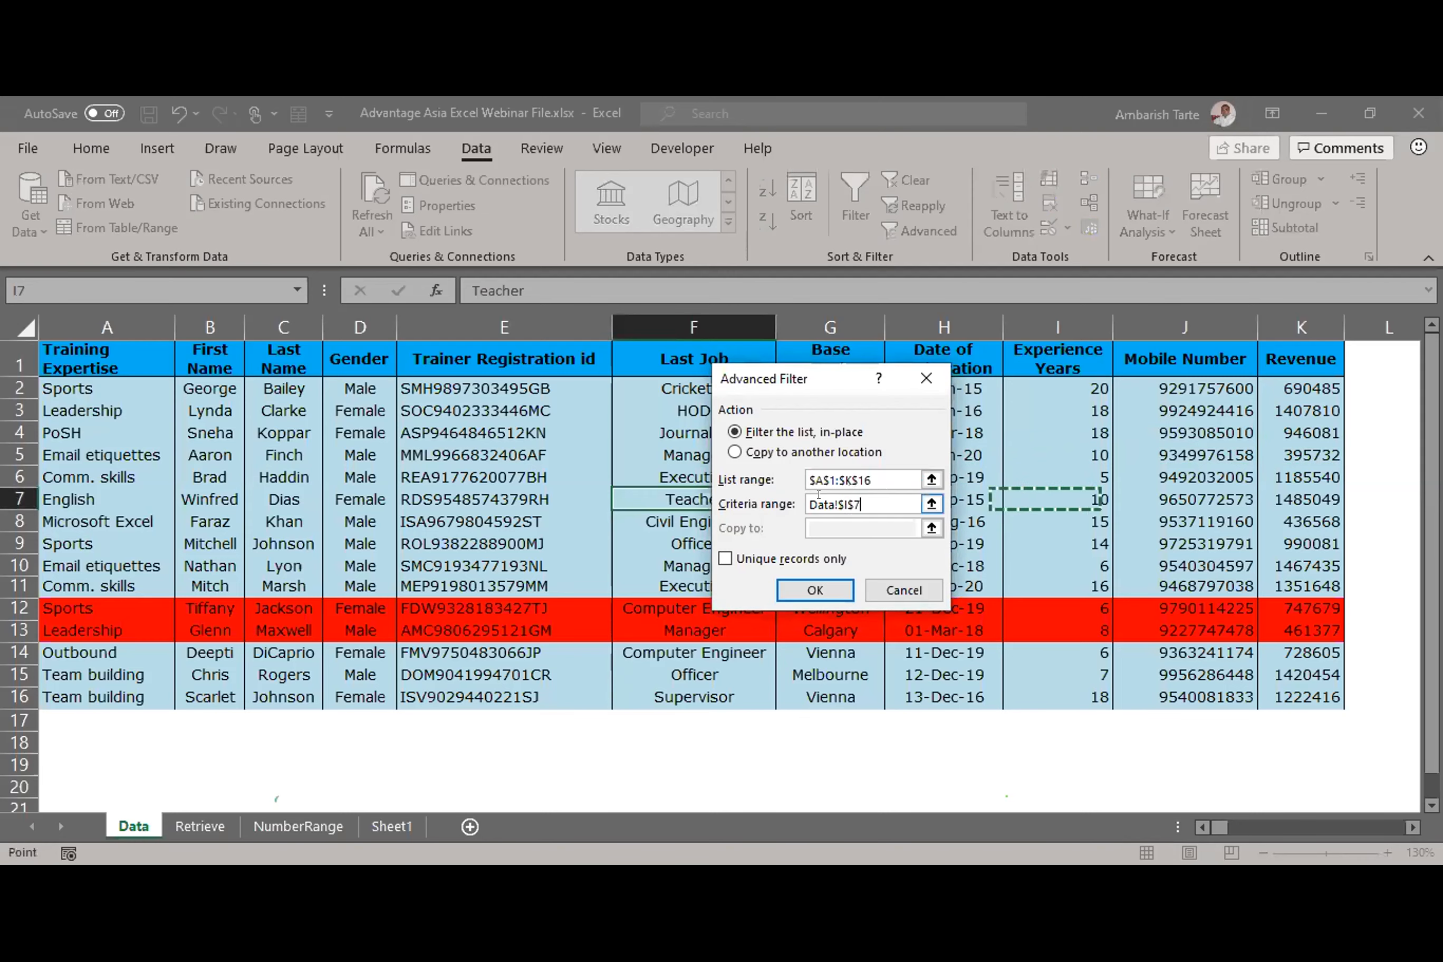
pyautogui.press('Right')
pyautogui.press('Up')
pyautogui.press('Up')
pyautogui.press('Up')
pyautogui.press('Up')
pyautogui.press('Up')
pyautogui.press('Up')
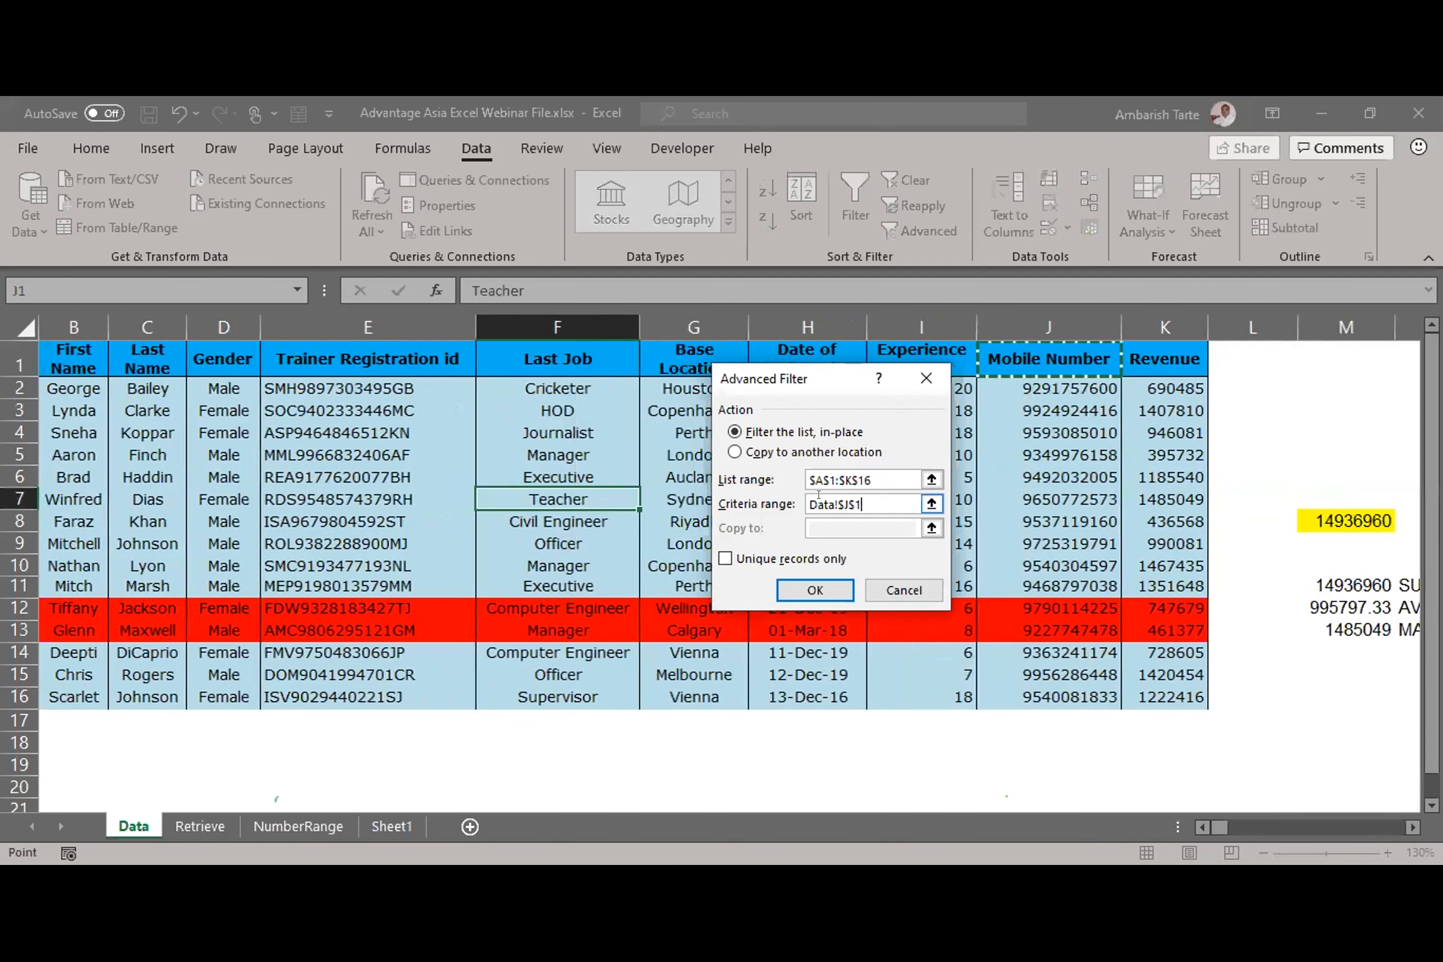
pyautogui.press('Right')
pyautogui.press('Right')
pyautogui.press('Right')
pyautogui.press('Right')
pyautogui.press('Right')
pyautogui.press('Right')
pyautogui.press('Right')
pyautogui.press('Right')
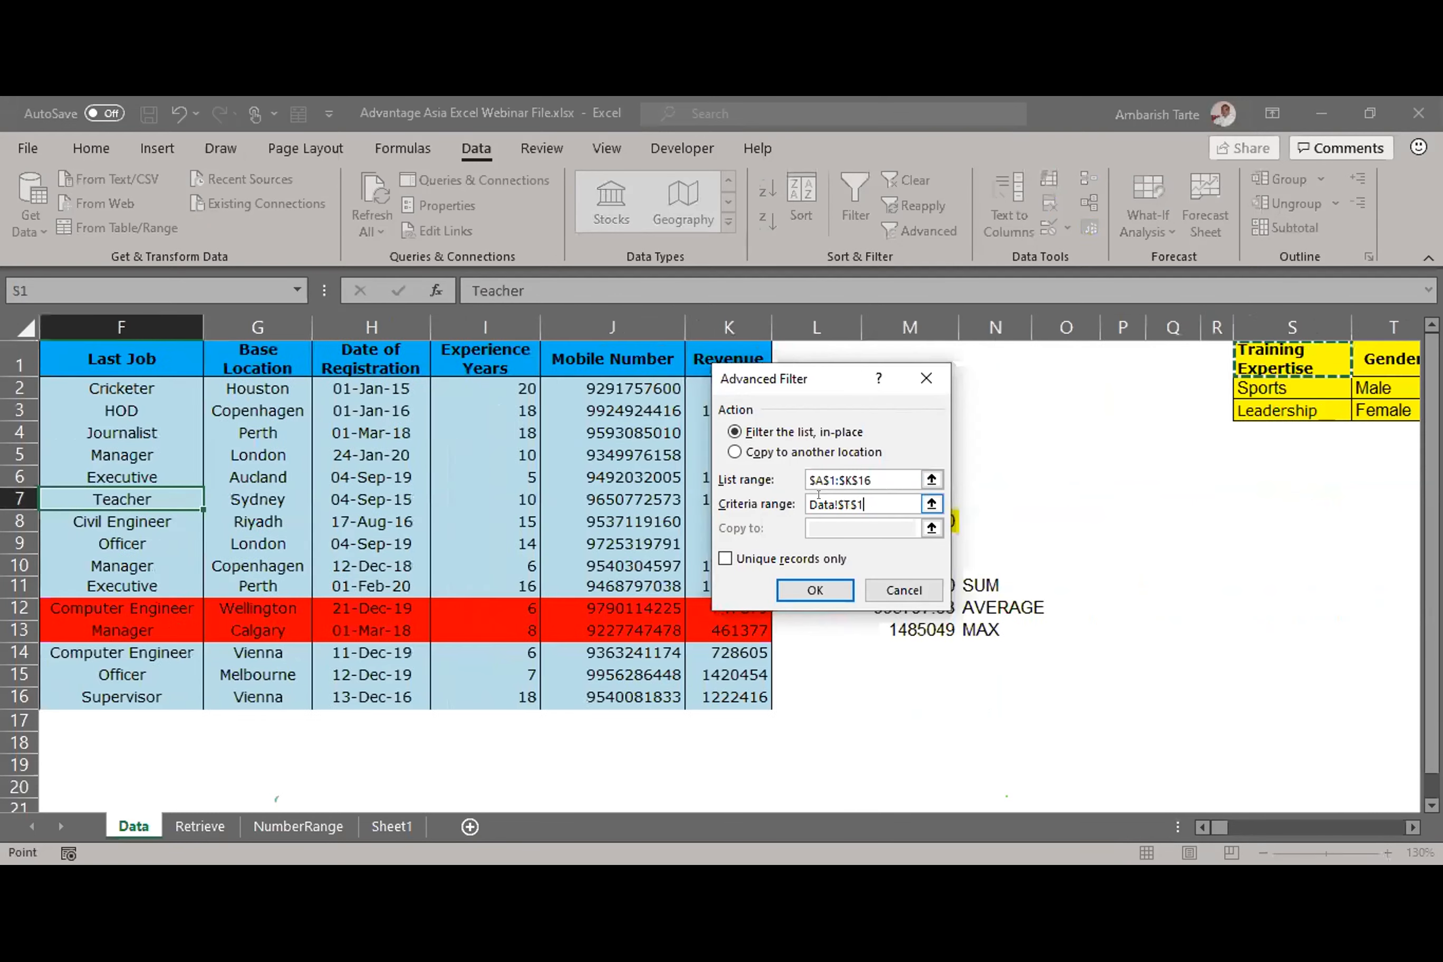
pyautogui.press('Left')
pyautogui.press('Left')
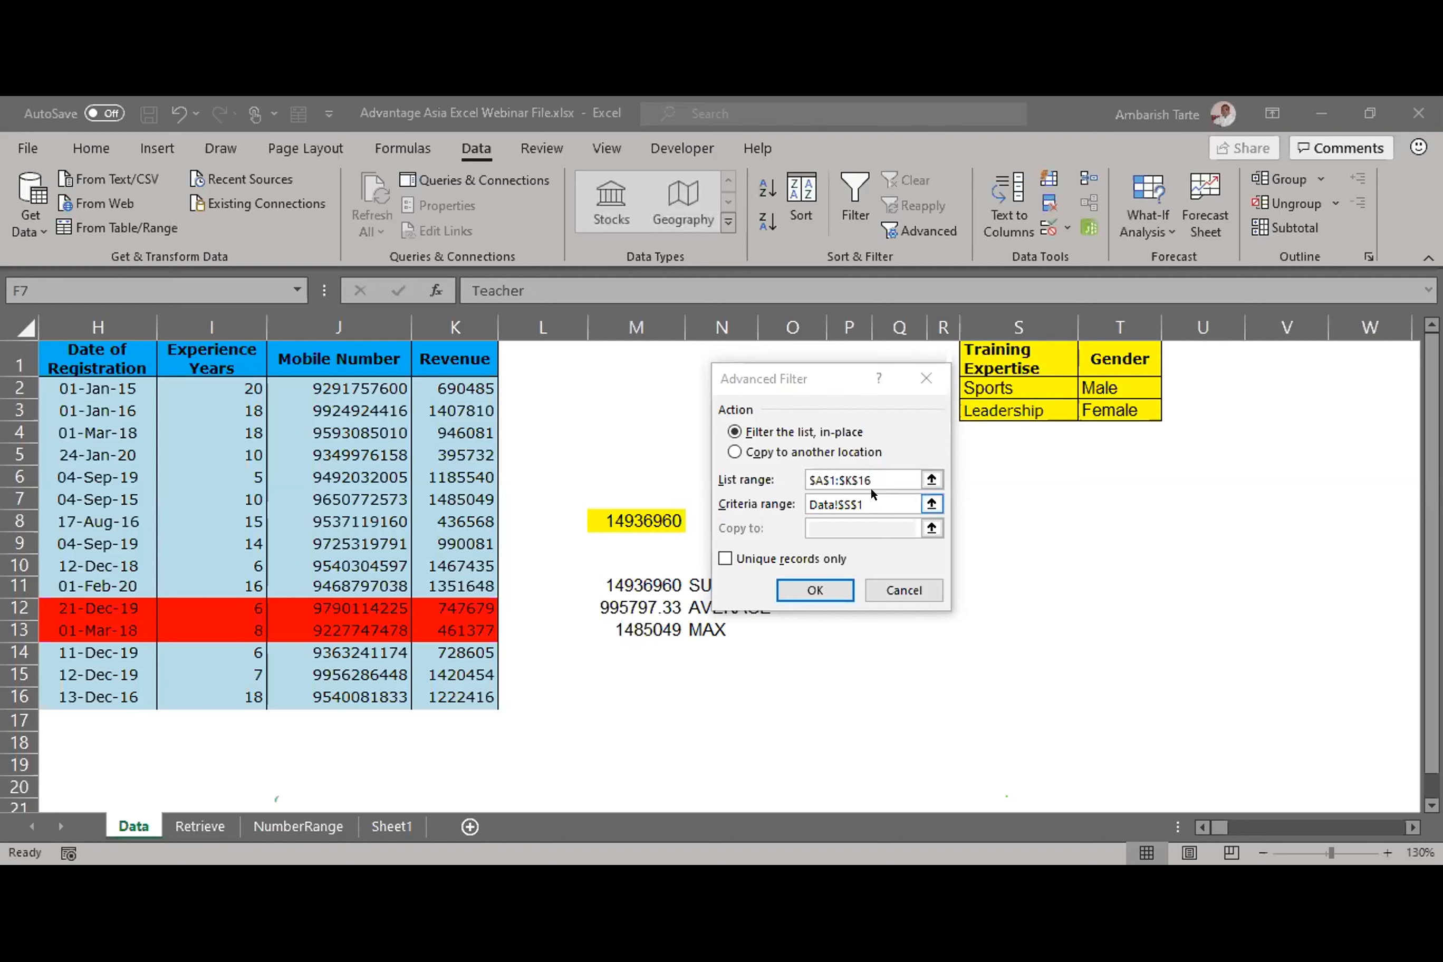
# Step: Replace the criteria range with S1:T3 and apply the Advanced Filter to the list in place
pyautogui.click(881, 503)
pyautogui.press('BackSpace')
pyautogui.press('BackSpace')
pyautogui.press('BackSpace')
pyautogui.press('BackSpace')
pyautogui.press('BackSpace')
pyautogui.press('BackSpace')
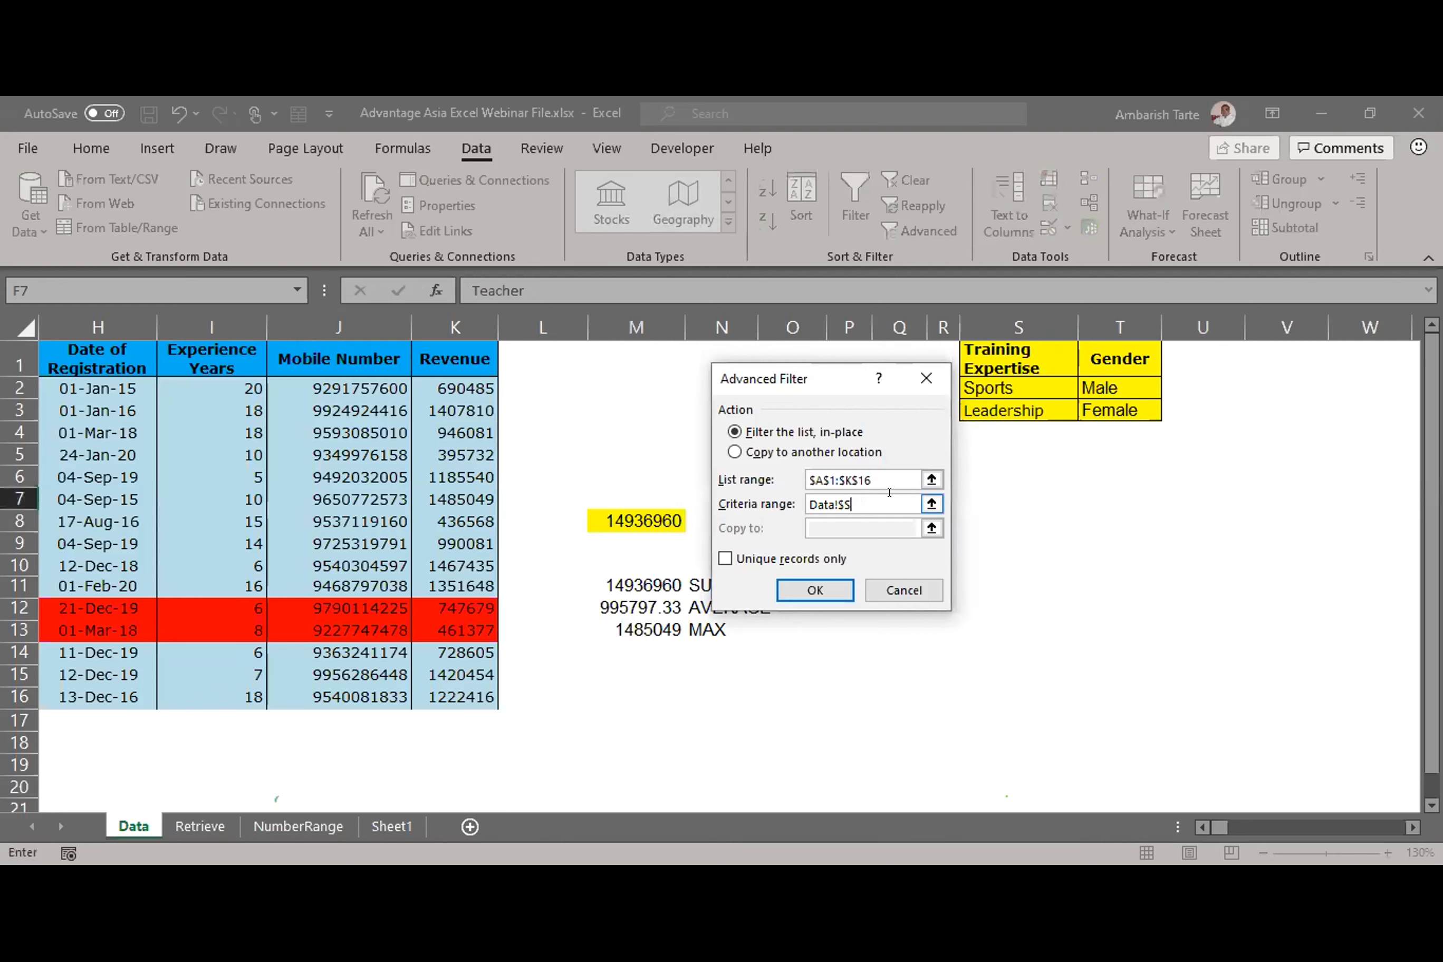
pyautogui.press('BackSpace')
pyautogui.press('BackSpace')
pyautogui.press('BackSpace')
pyautogui.click(1000, 355)
pyautogui.moveTo(999, 355); pyautogui.dragTo(1121, 407)
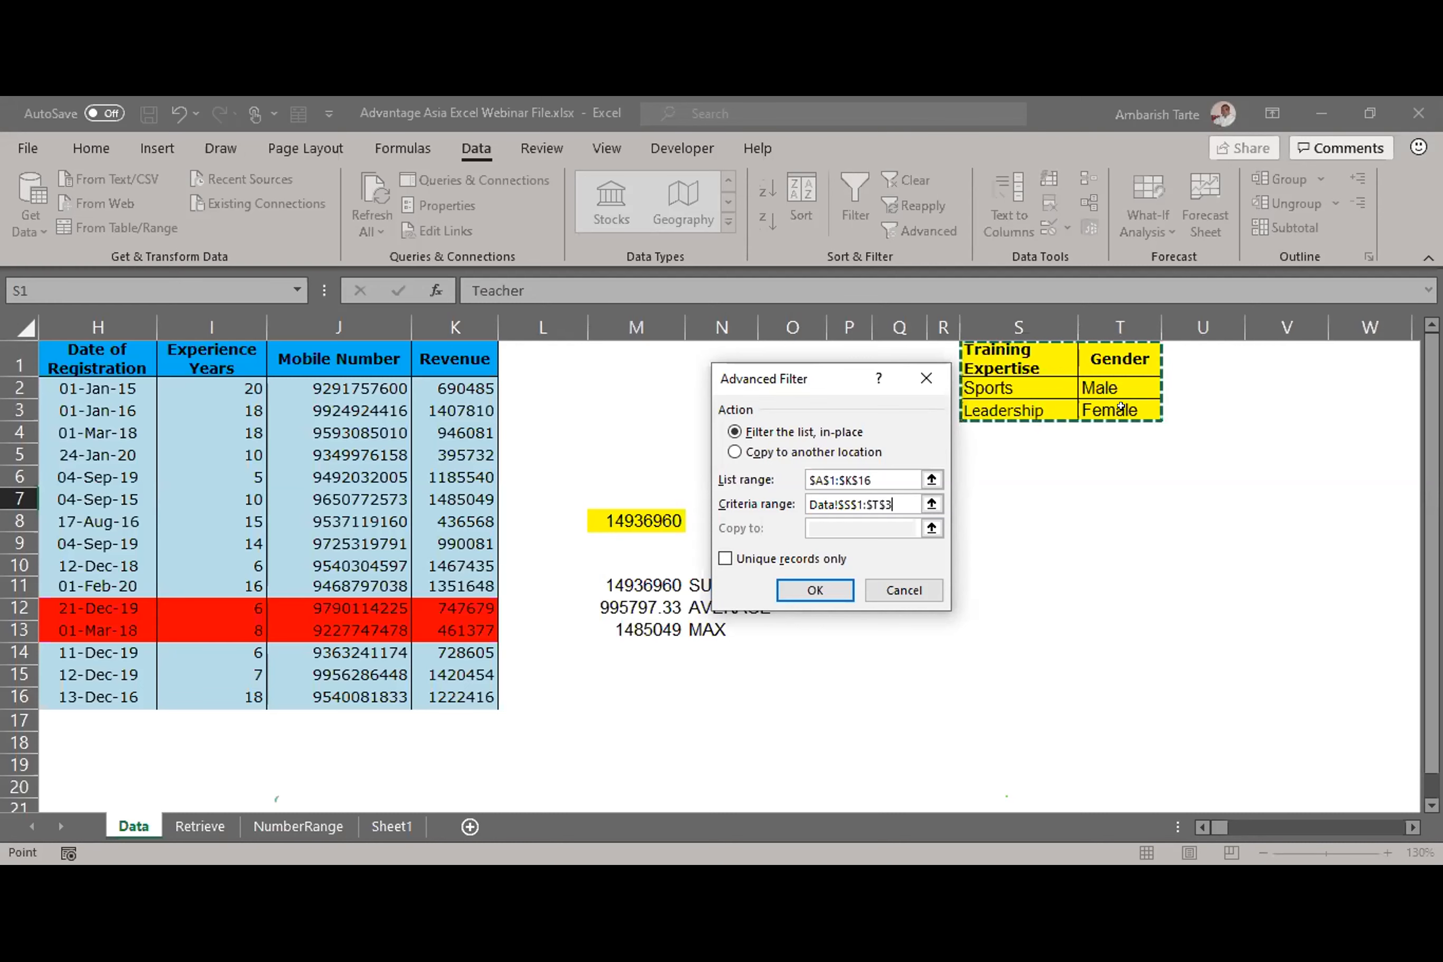
pyautogui.click(813, 590)
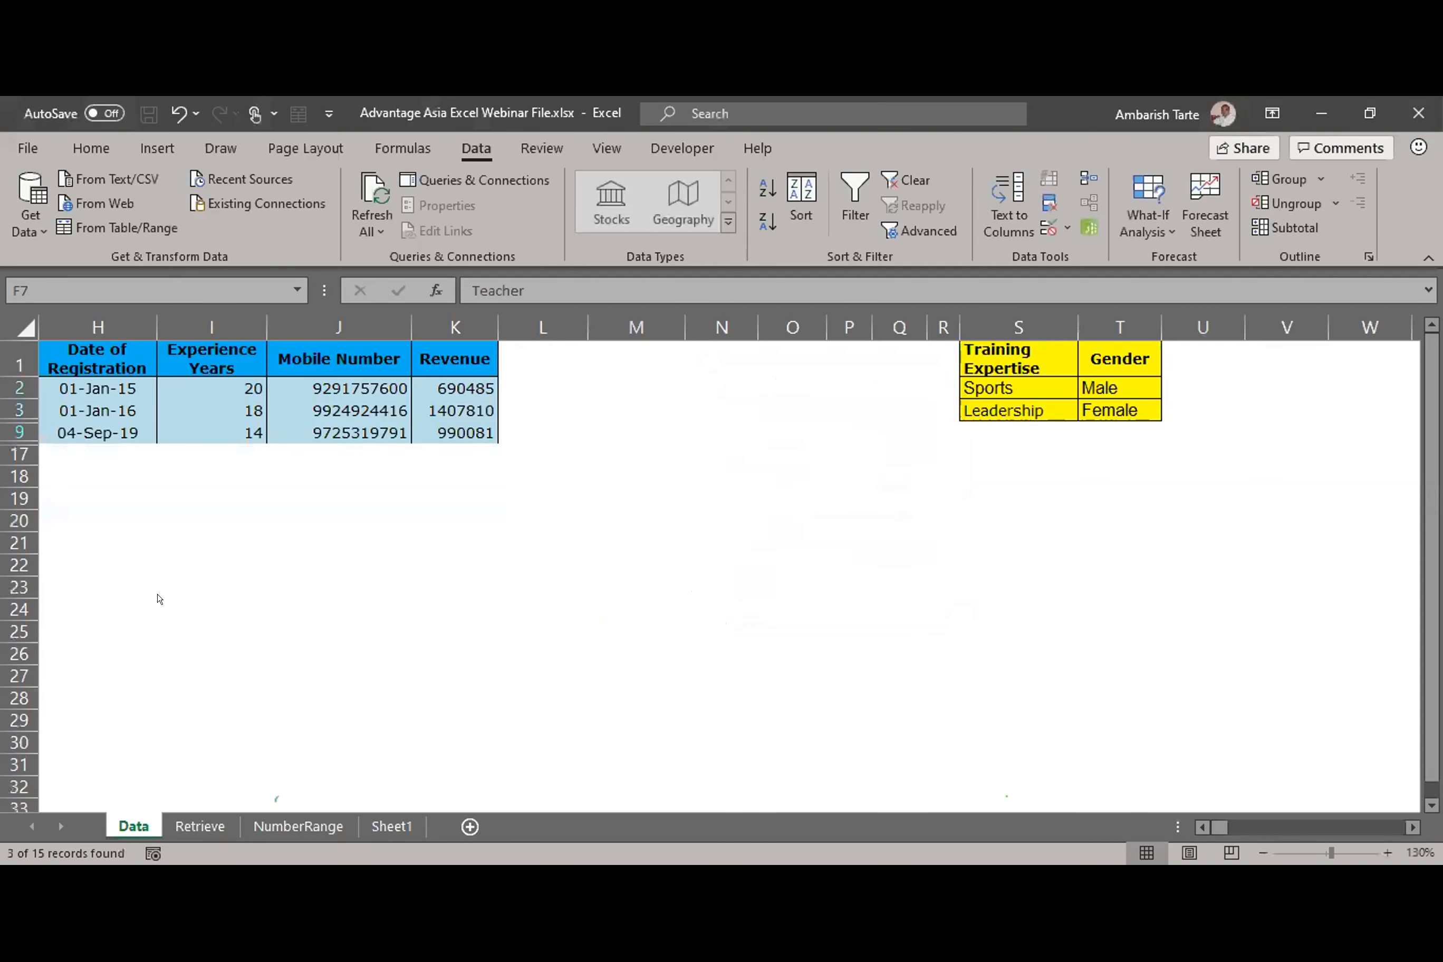
# Step: Return to the start of the trainer table and review the filtered records down to cell A9
pyautogui.hscroll(-3, 157, 594)
pyautogui.press('Left')
pyautogui.press('Left')
pyautogui.press('Left')
pyautogui.press('Left')
pyautogui.press('Down')
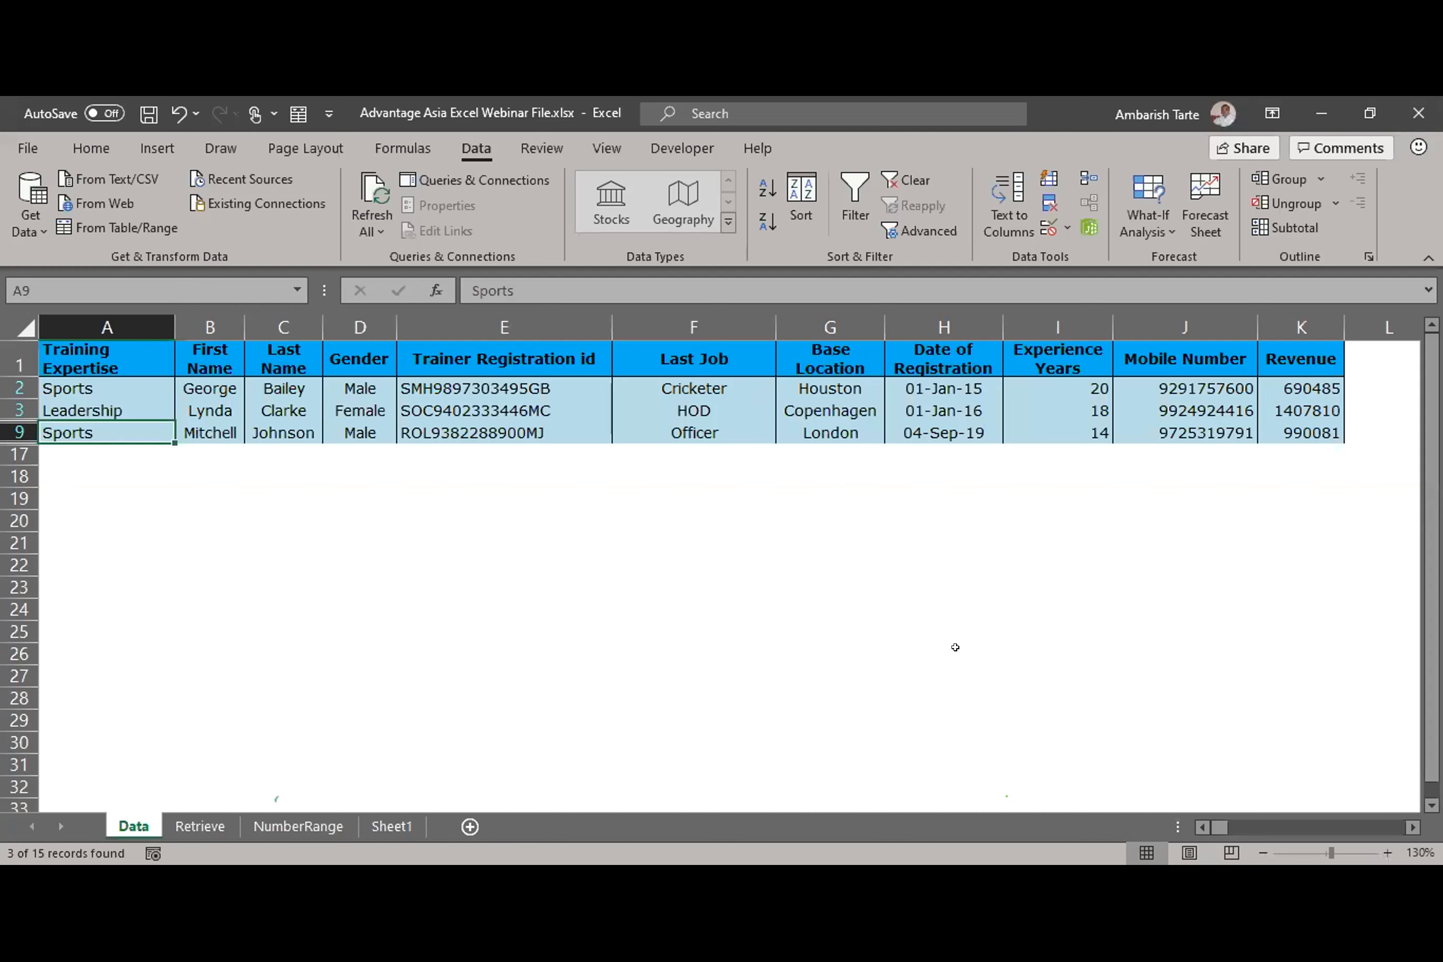
pyautogui.hotkey('alt', 'Tab')
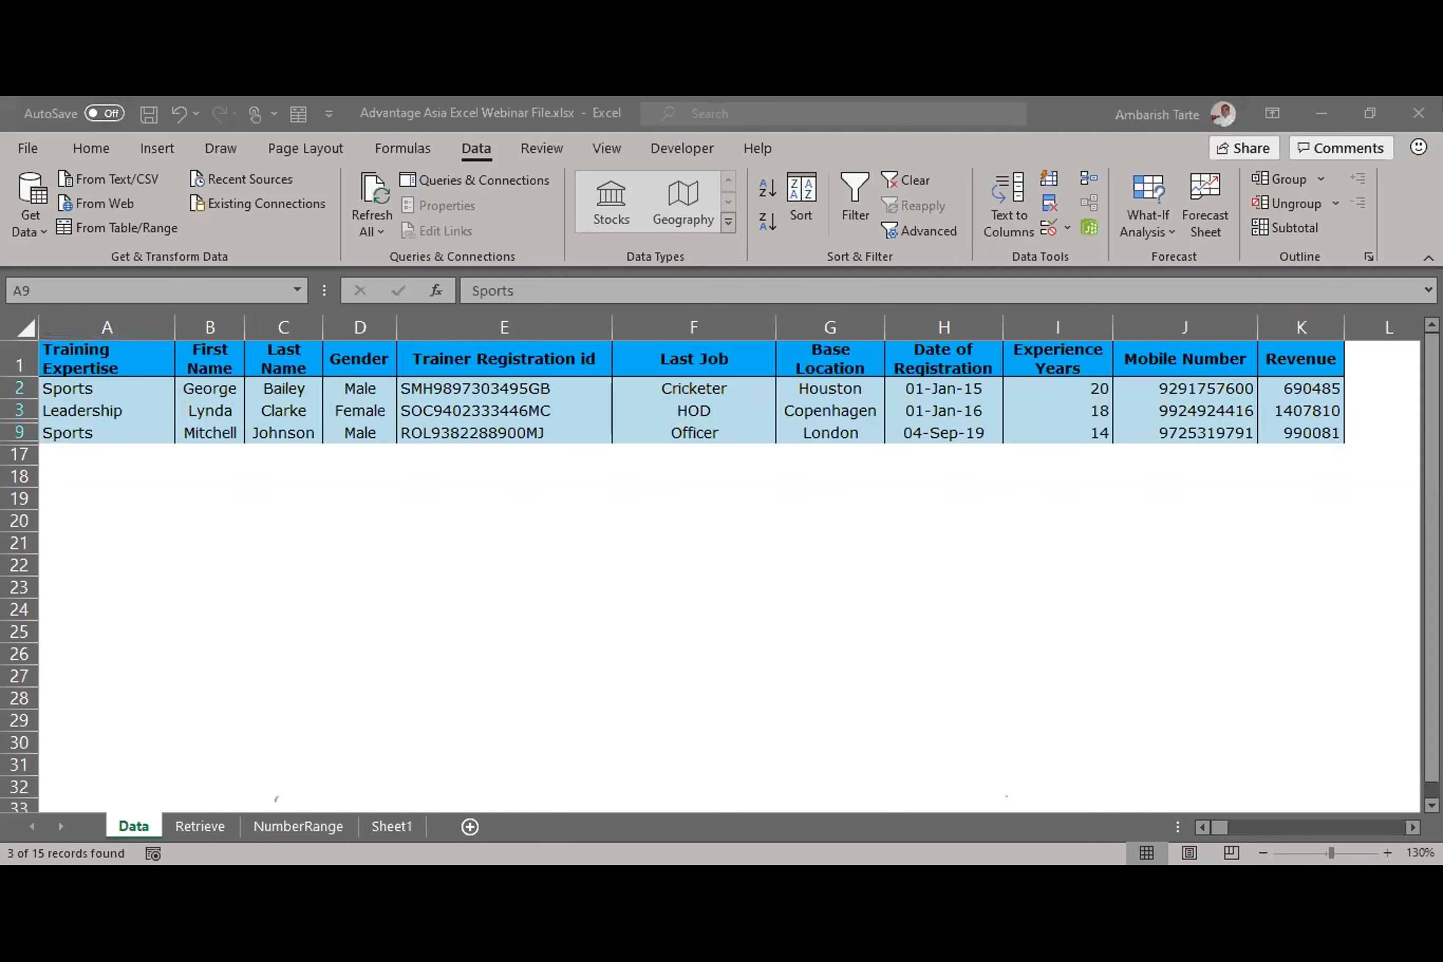